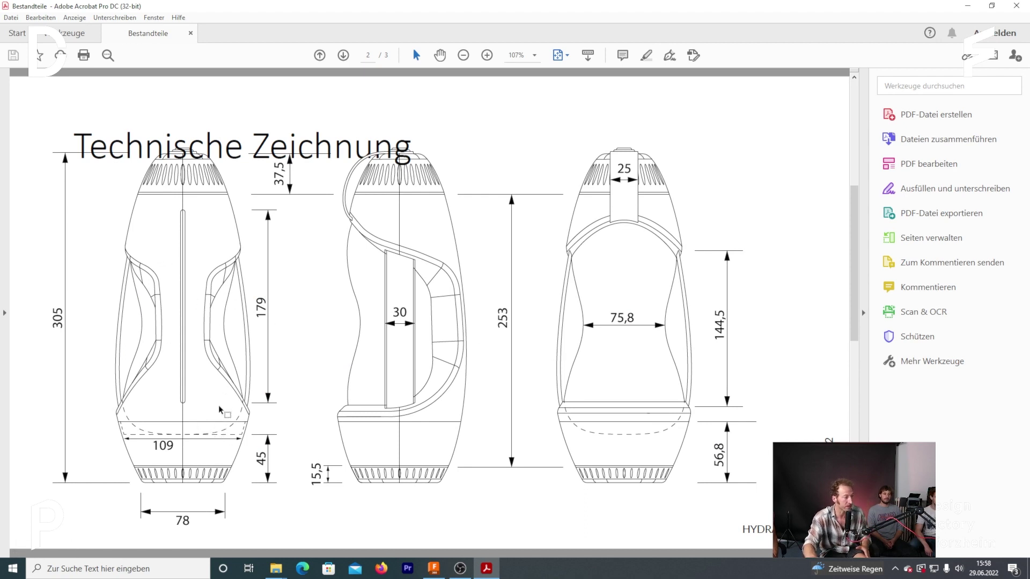
Bring the Flasche neuu v1 bottle model forward and orbit it to inspect the grip
left_click(434, 569)
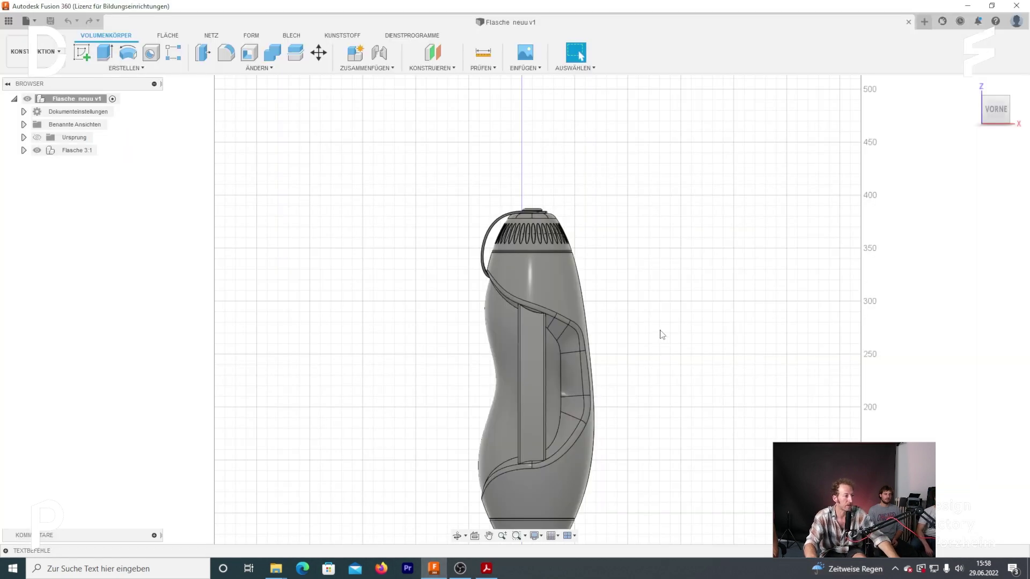
mouse_move(710, 308)
middle_mouse_down("shift")
mouse_move(694, 200)
mouse_move(697, 221)
mouse_move(616, 232)
mouse_move(701, 223)
middle_mouse_up("shift")
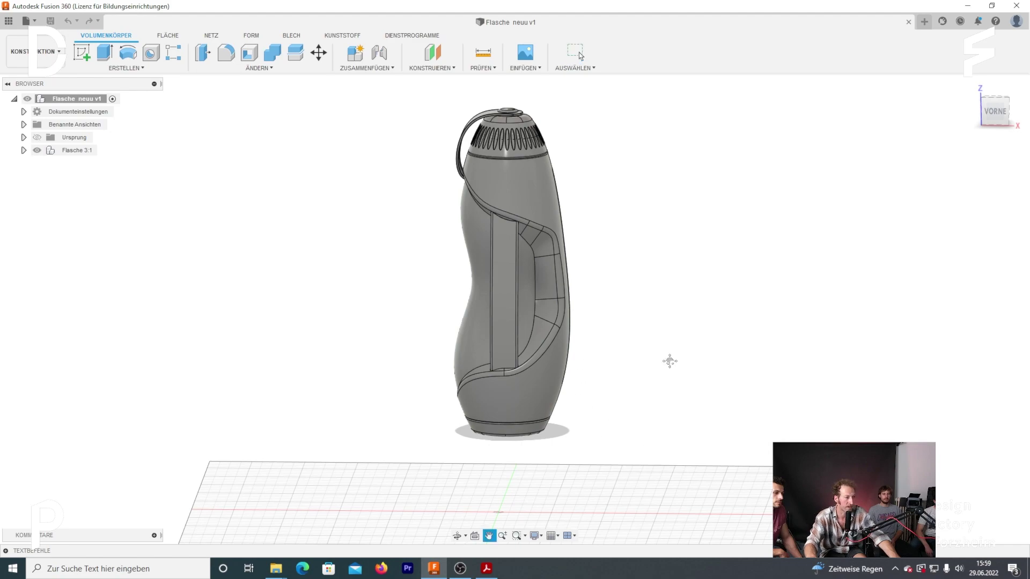
mouse_move(669, 361)
middle_mouse_down("shift")
mouse_move(667, 322)
mouse_move(632, 287)
mouse_move(590, 304)
mouse_move(606, 346)
middle_mouse_up("shift")
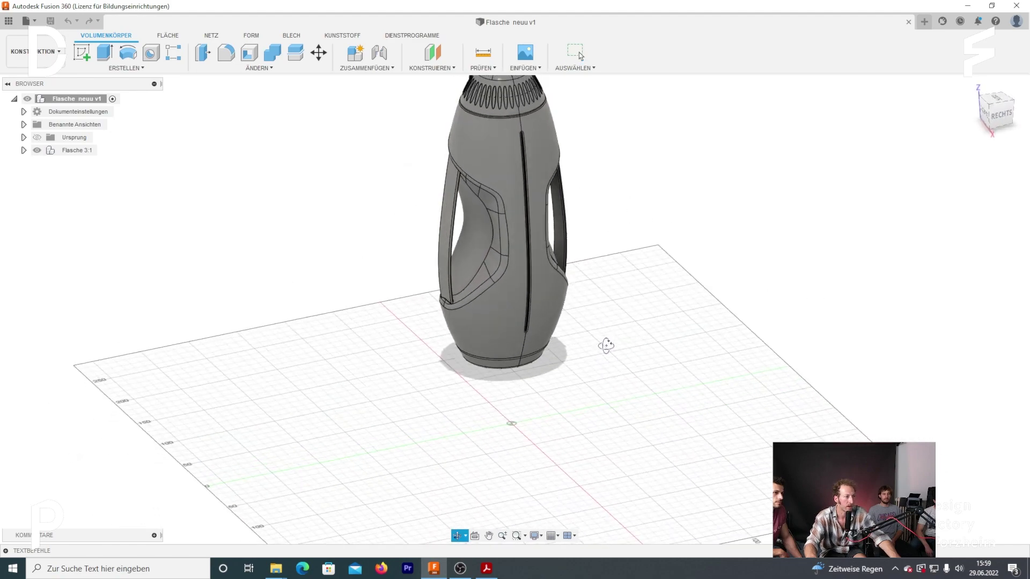
mouse_move(606, 346)
left_mouse_down()
mouse_move(650, 340)
mouse_move(657, 321)
left_mouse_up()
key("Escape")
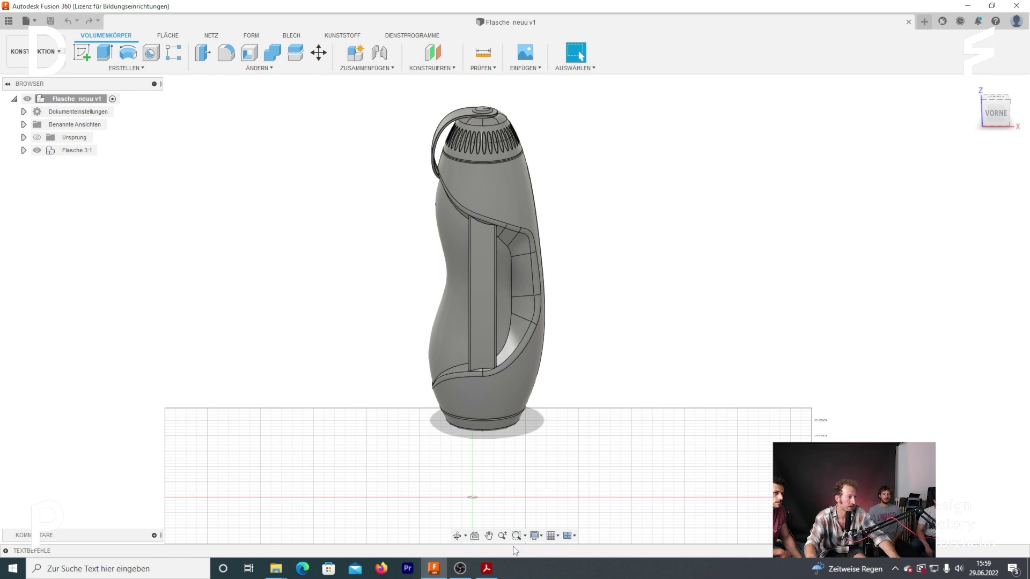
Glance at the technical drawing PDF, then return to the bottle model and zoom in
left_click(485, 577)
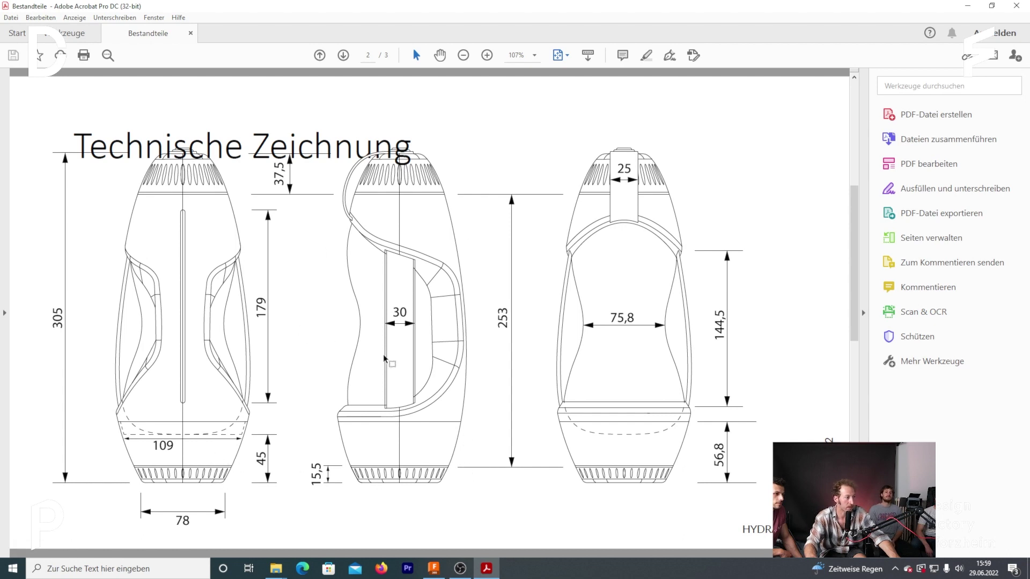
left_click(444, 575)
scroll(287, 273, "up", 2)
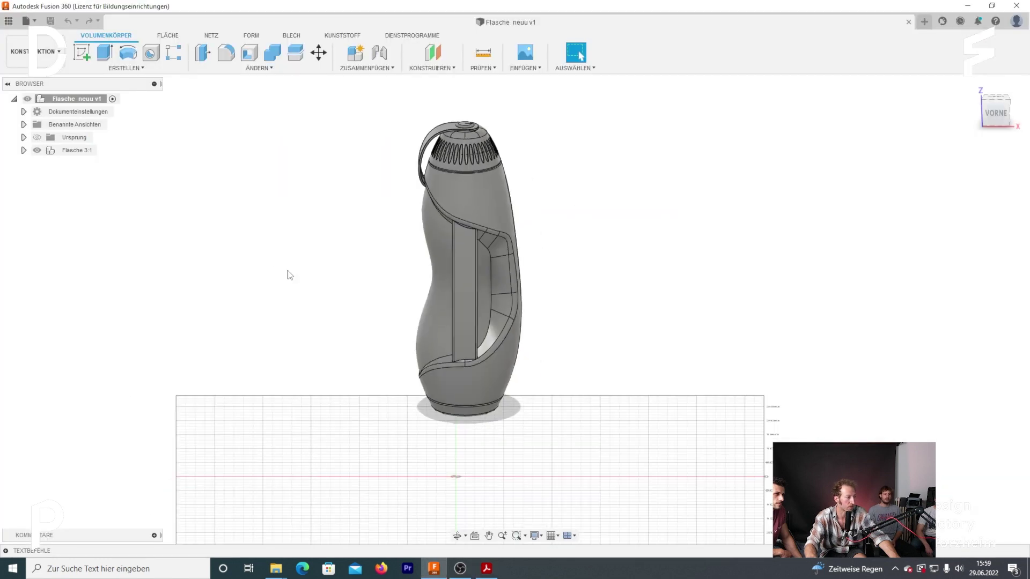
scroll(310, 248, "up", 2)
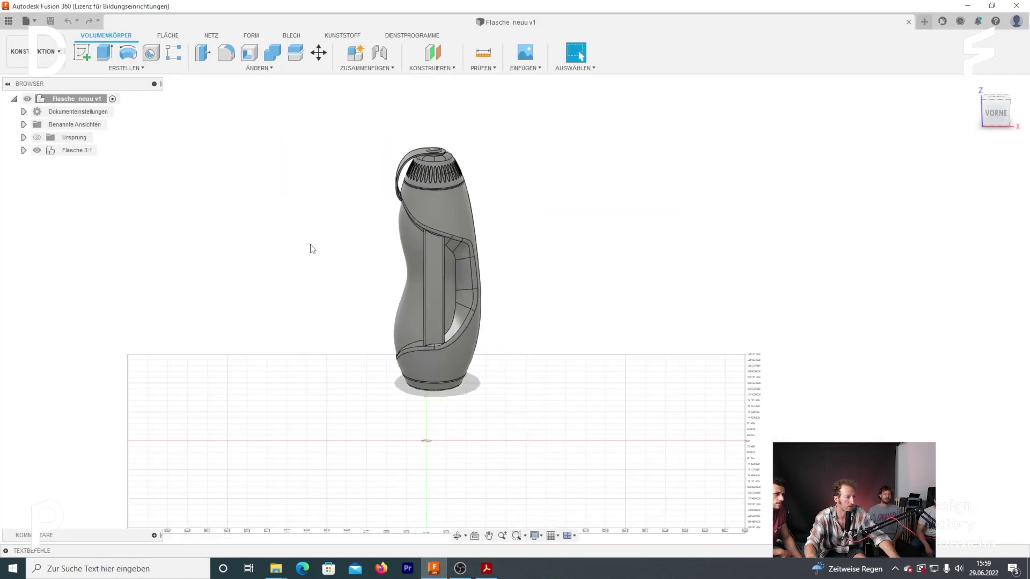
left_click(34, 21)
Create a new design with its Ursprung origin planes visible, then bring the drawing PDF back
left_click(43, 37)
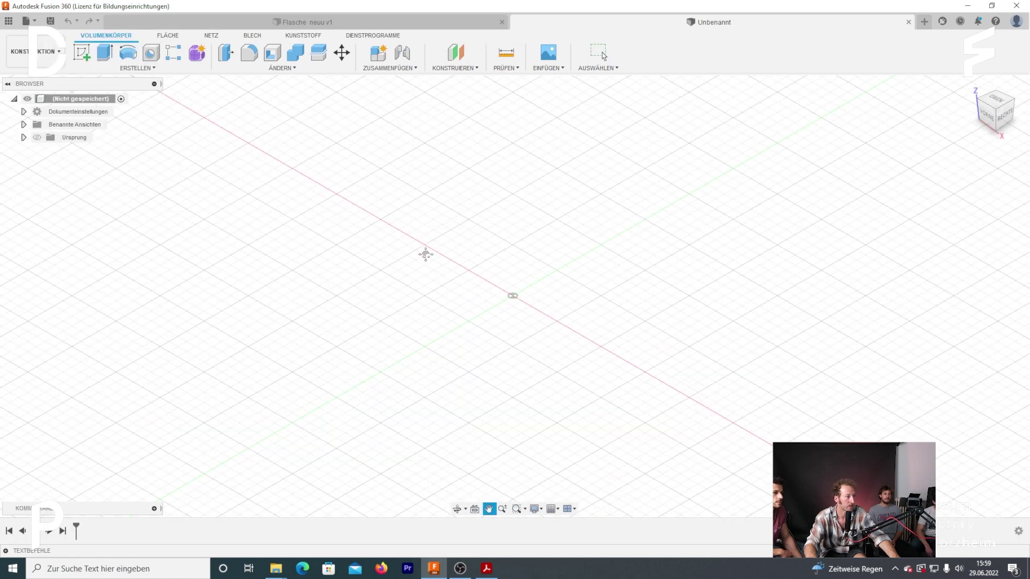
left_click(37, 137)
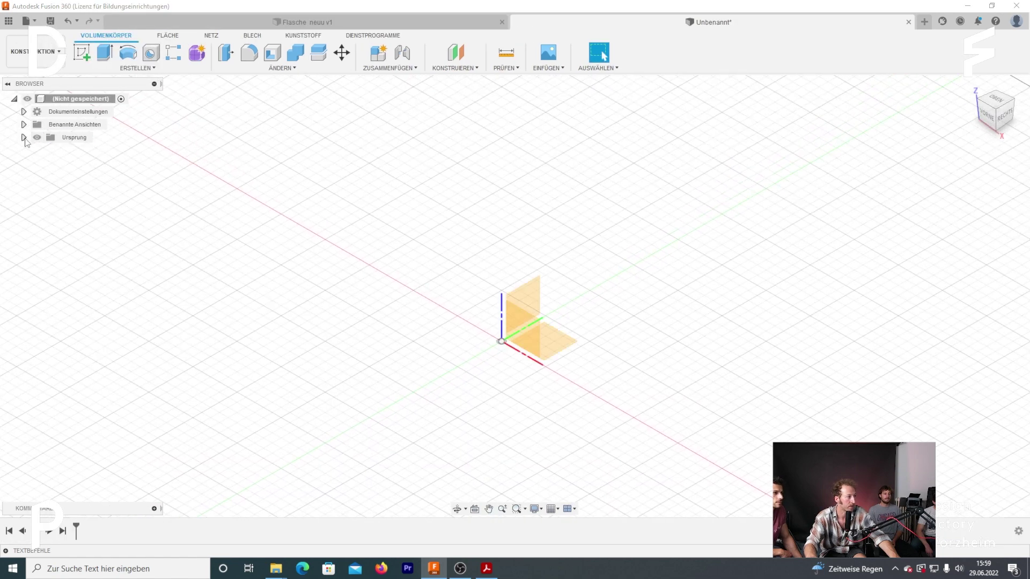
mouse_move(436, 322)
middle_mouse_down("shift")
mouse_move(416, 290)
mouse_move(429, 343)
middle_mouse_up("shift")
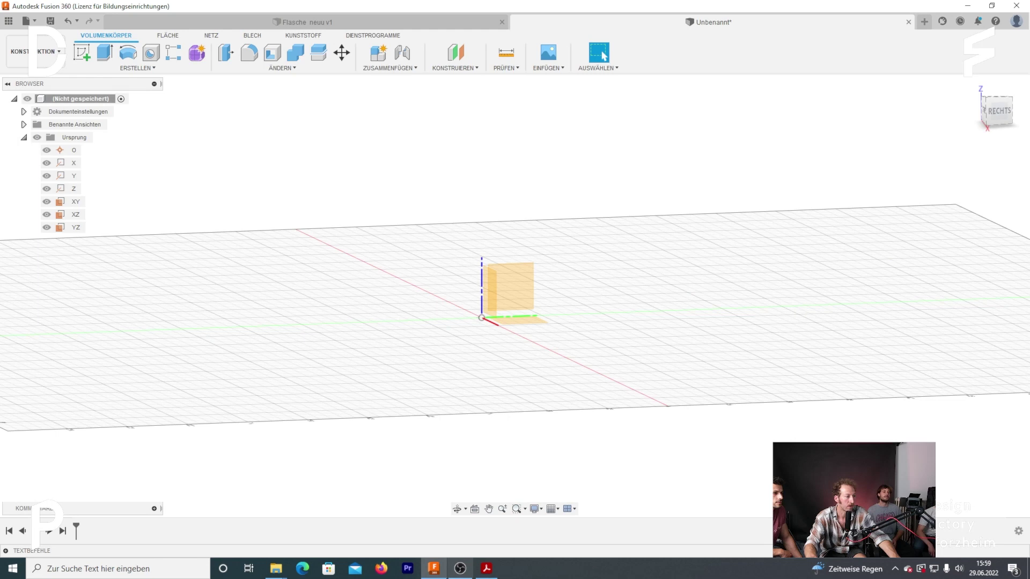
left_click(486, 569)
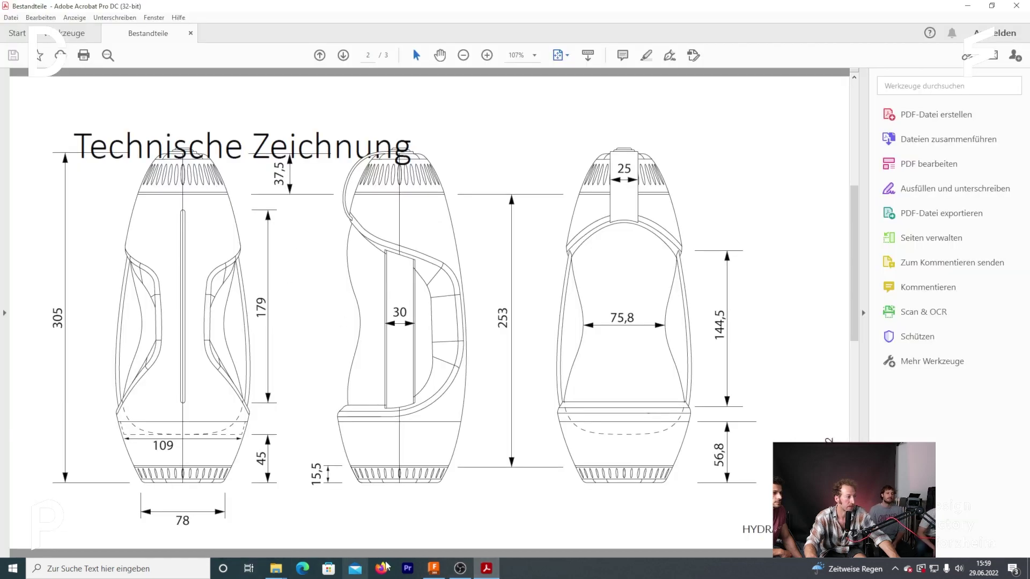
Launch Snipping Tool and capture the drawing's front view with its dimensions
left_click(123, 567)
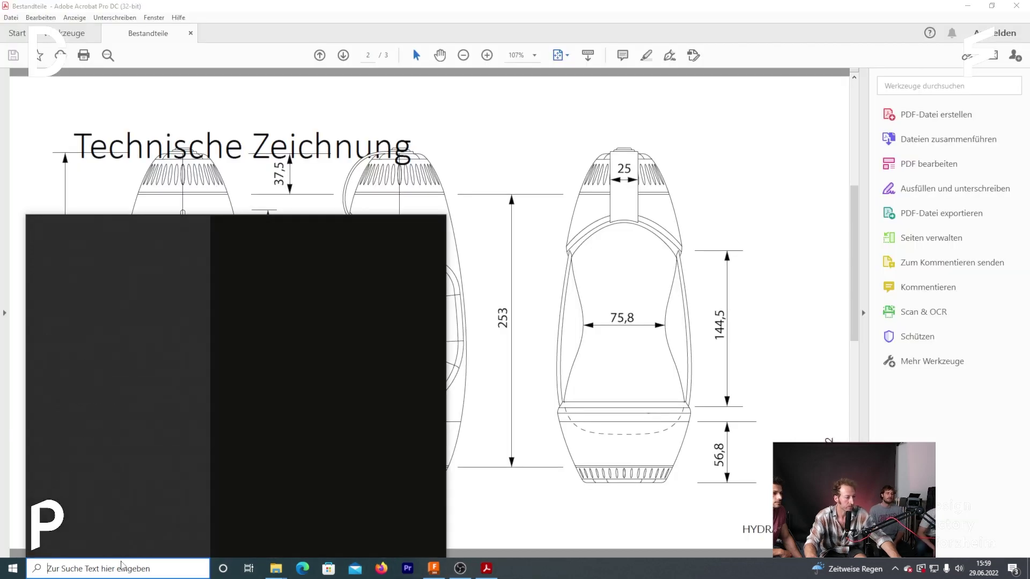
type("snippi")
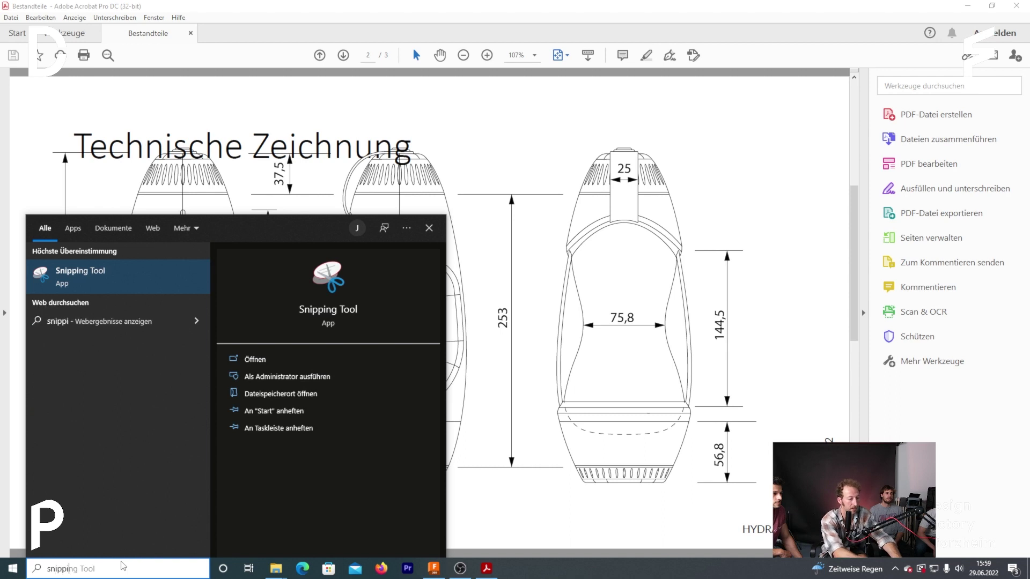
type("ng")
left_click(107, 276)
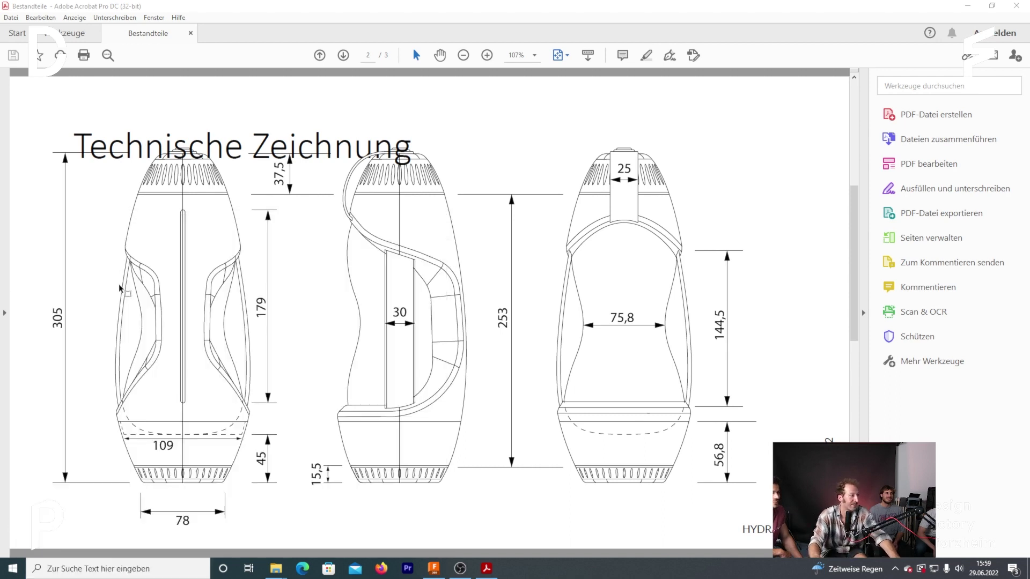
right_click(130, 285)
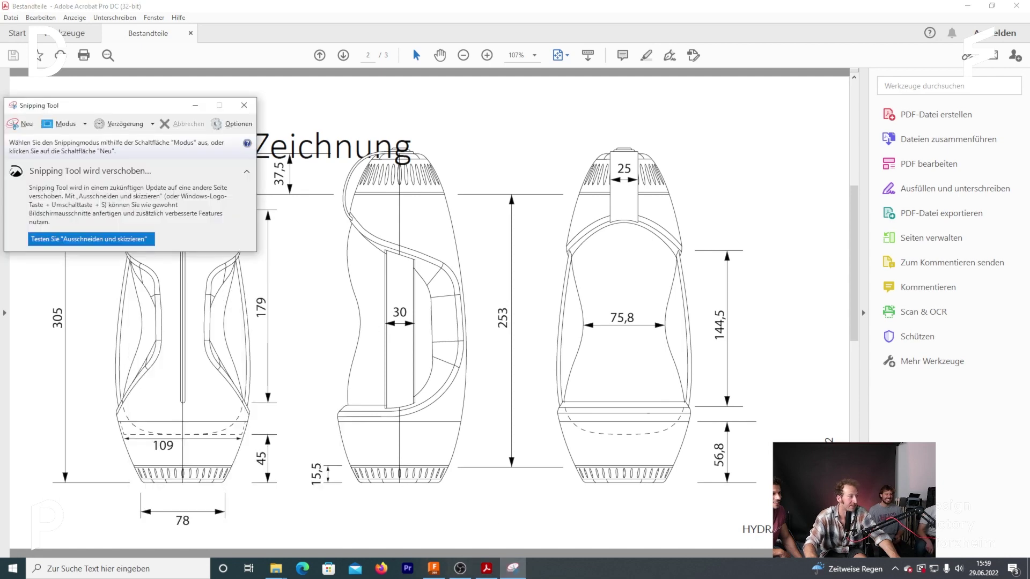
left_click(21, 124)
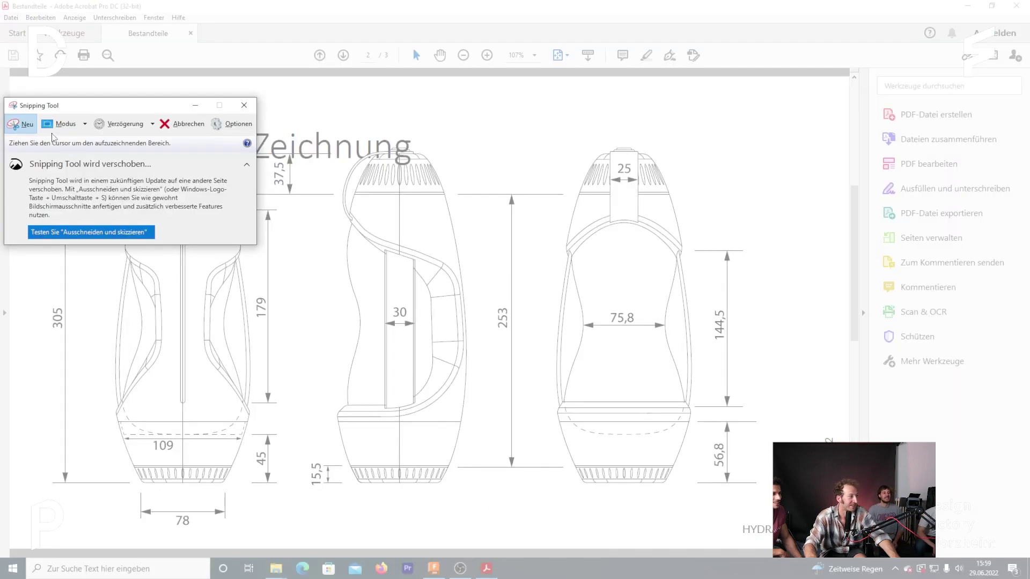
left_click_drag(104, 104, 612, 5)
mouse_move(36, 126)
left_mouse_down()
mouse_move(271, 472)
mouse_move(296, 534)
left_mouse_up()
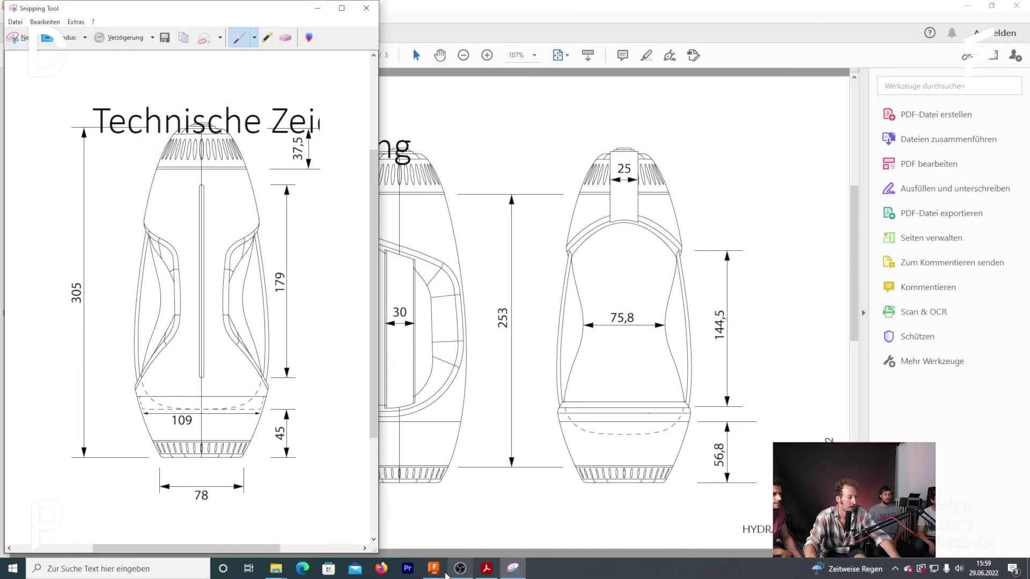
Save the front-view capture as Vorderansicht in the Flasche CAD folder
left_click(245, 533)
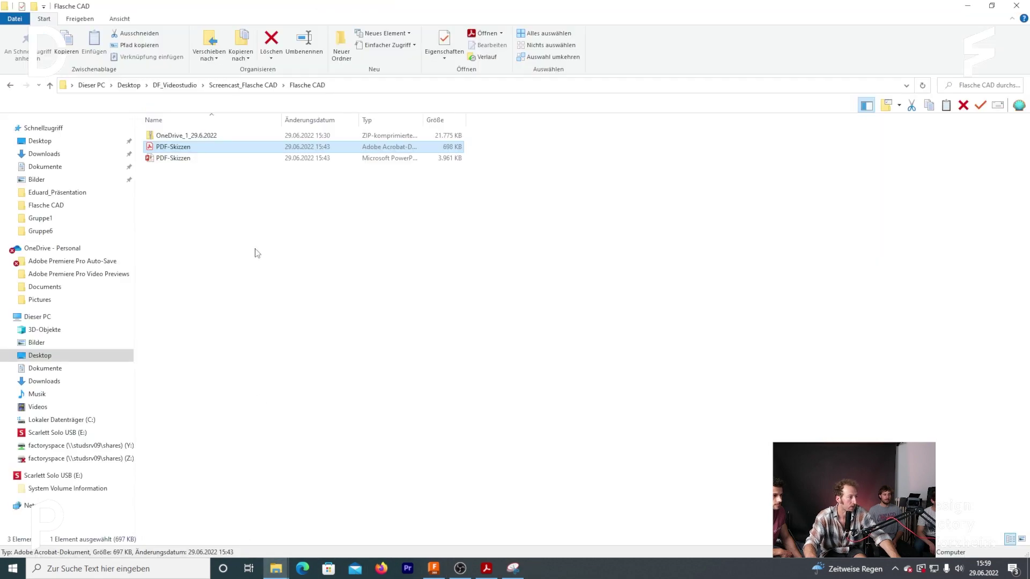
right_click(218, 194)
left_click(189, 287)
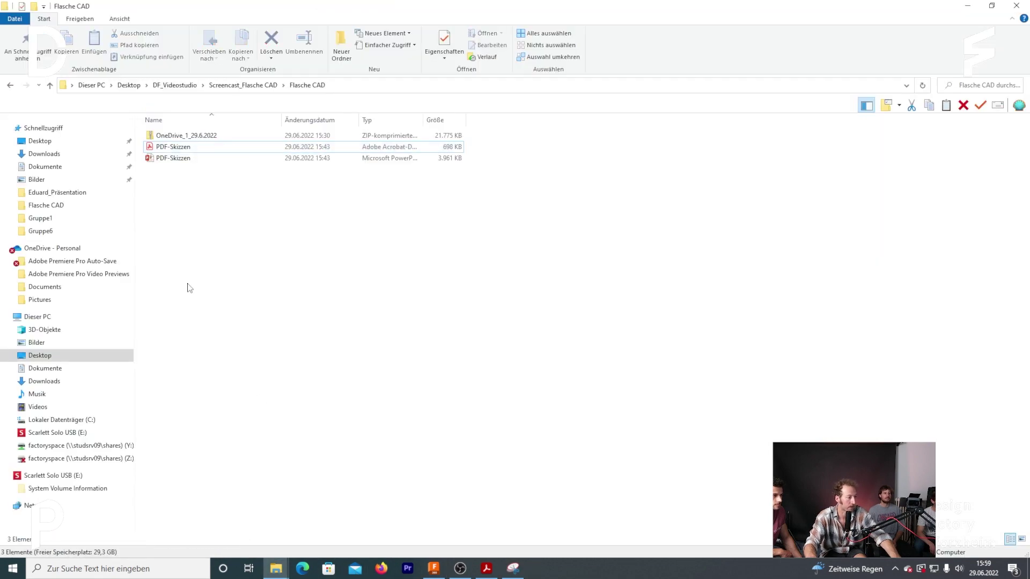
left_click(519, 568)
left_click(15, 22)
left_click(38, 45)
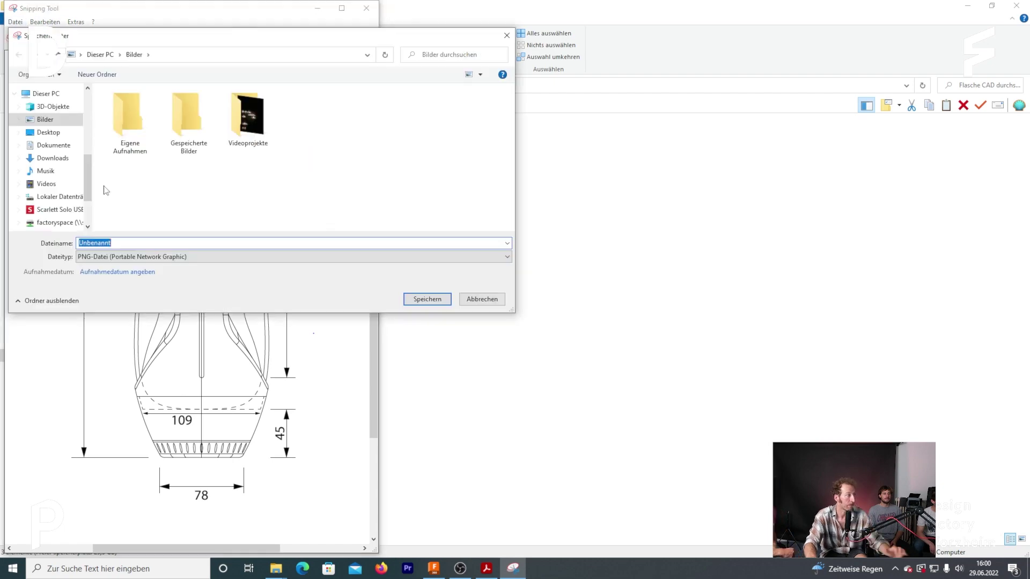
left_click(54, 153)
double_click(94, 243)
type("Vorderansicht")
key("Return")
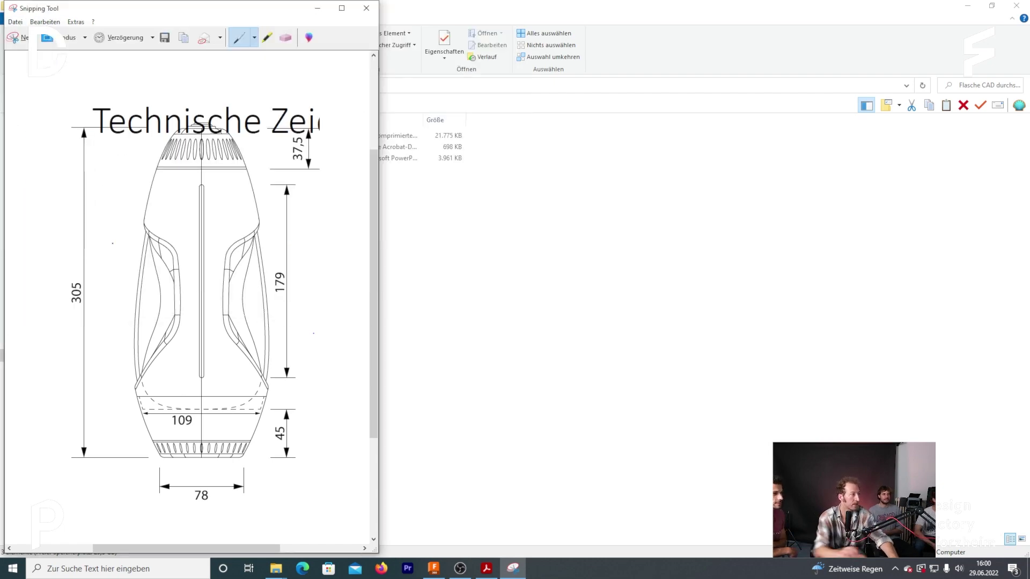
left_click(162, 551)
Snip the drawing's side view and save it as Seitenansicht
key("super")
type("snipp")
key("Return")
left_click(486, 568)
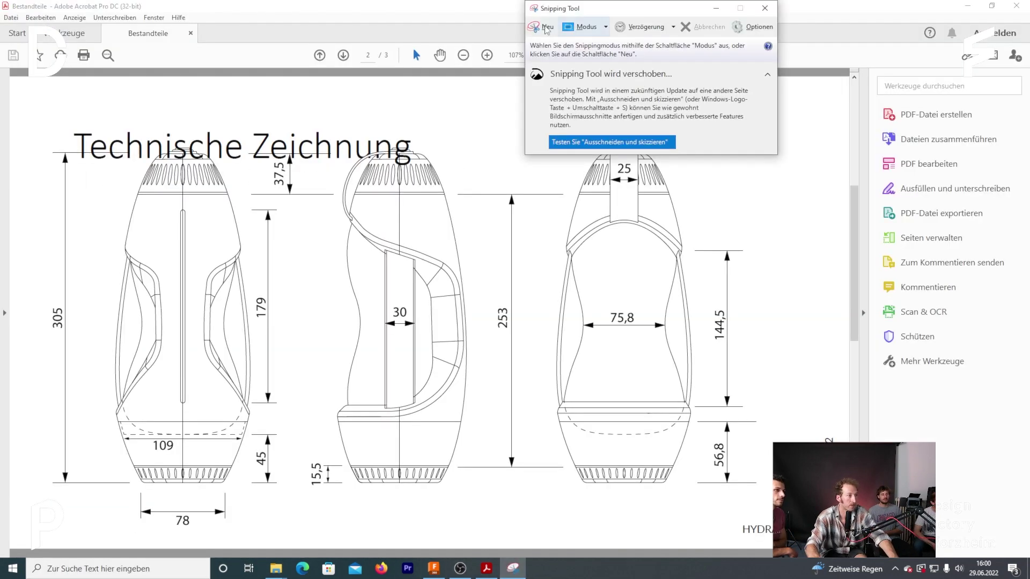
left_click(547, 25)
left_click_drag(314, 128, 525, 502)
key("ctrl+s")
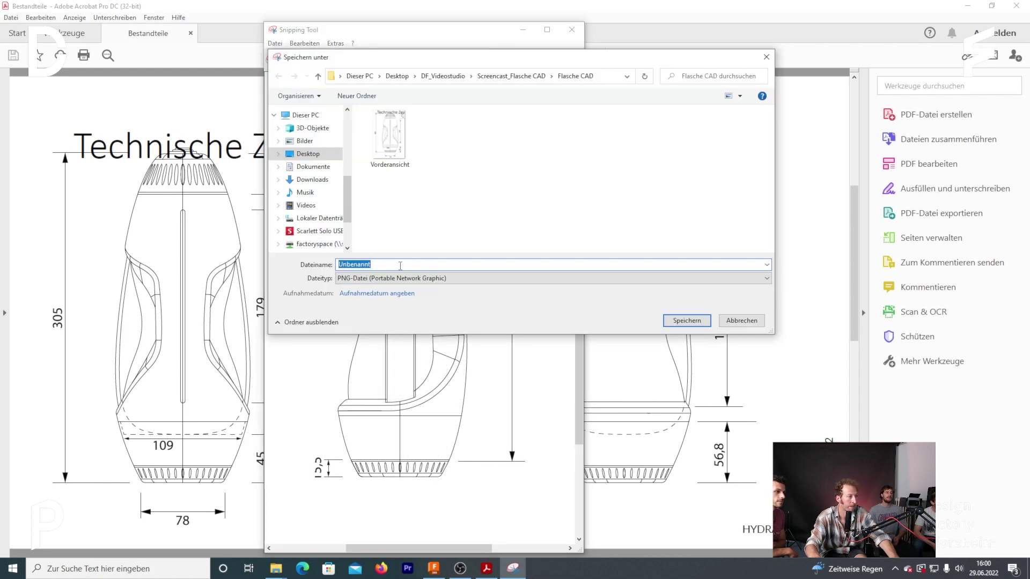
type("Seitenansicht")
key("Return")
key("alt+Tab")
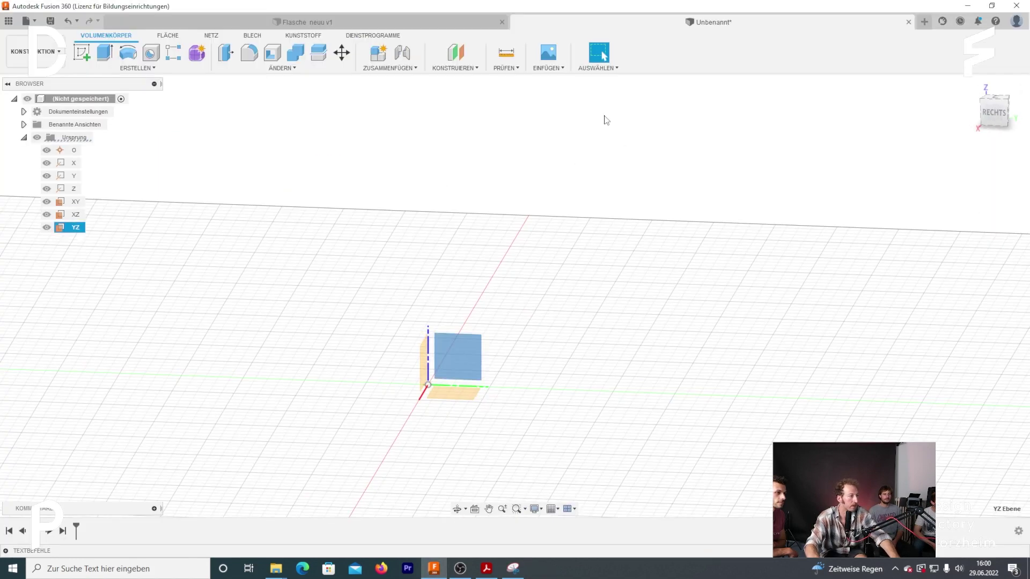
Insert the Vorderansicht image from Flasche CAD as a canvas on the YZ plane
left_click(547, 68)
left_click(563, 106)
left_click(396, 391)
left_click(50, 160)
left_click(184, 103)
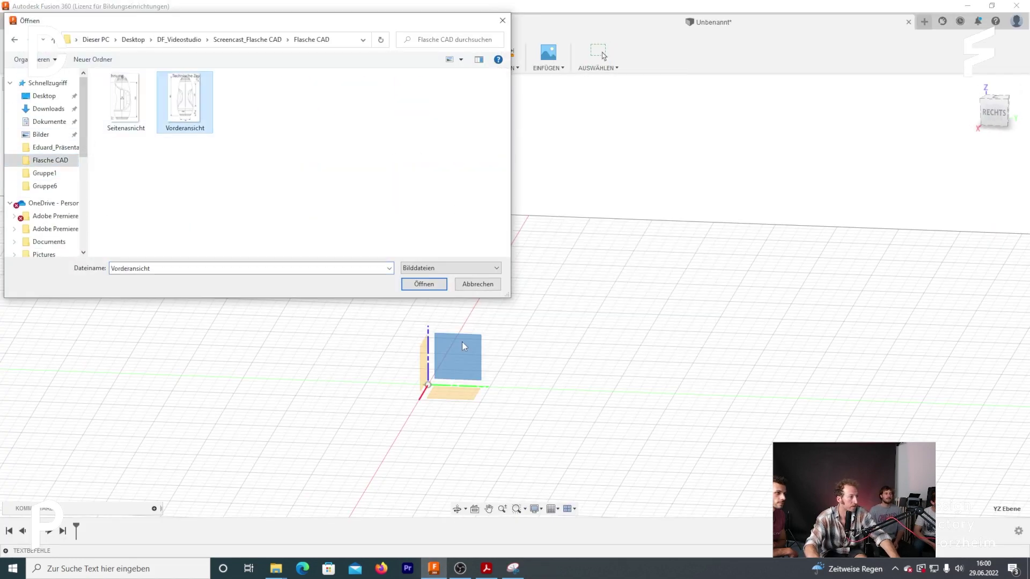
left_click(424, 284)
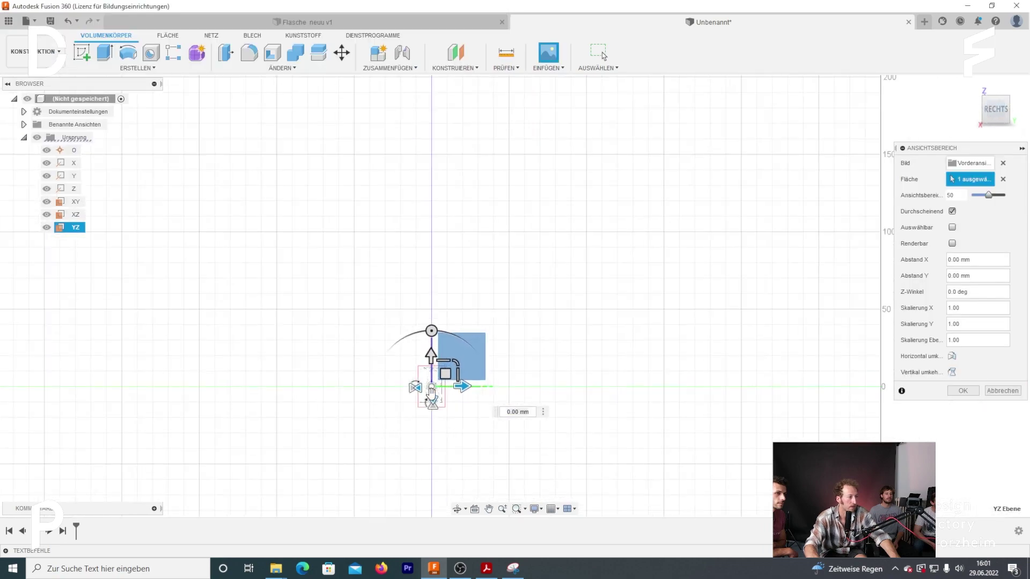
Raise the Vorderansicht canvas by about 9 mm
middle_click_drag(432, 465, 431, 394)
left_click_drag(431, 294, 430, 139)
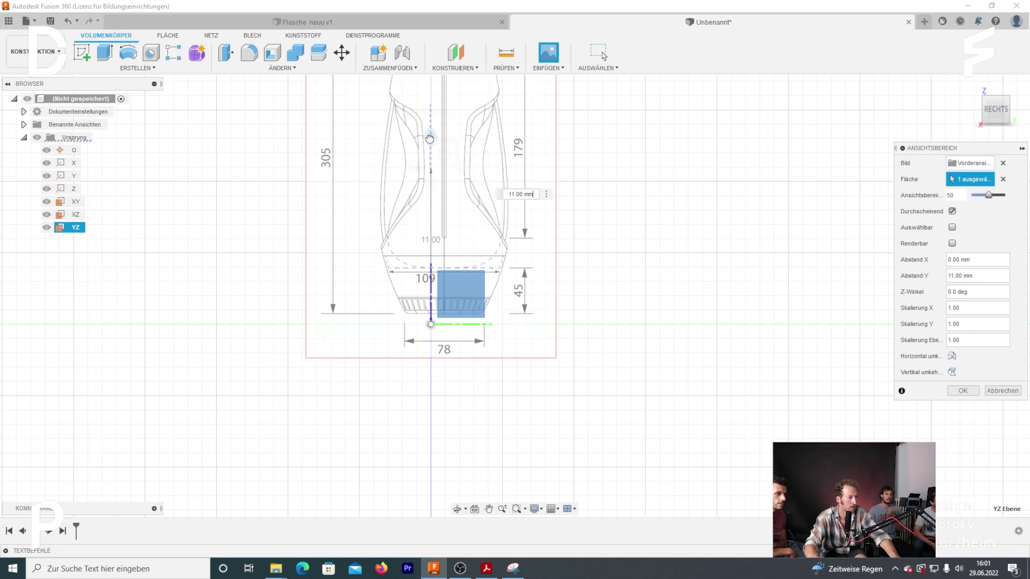
scroll(472, 219, "down", 2)
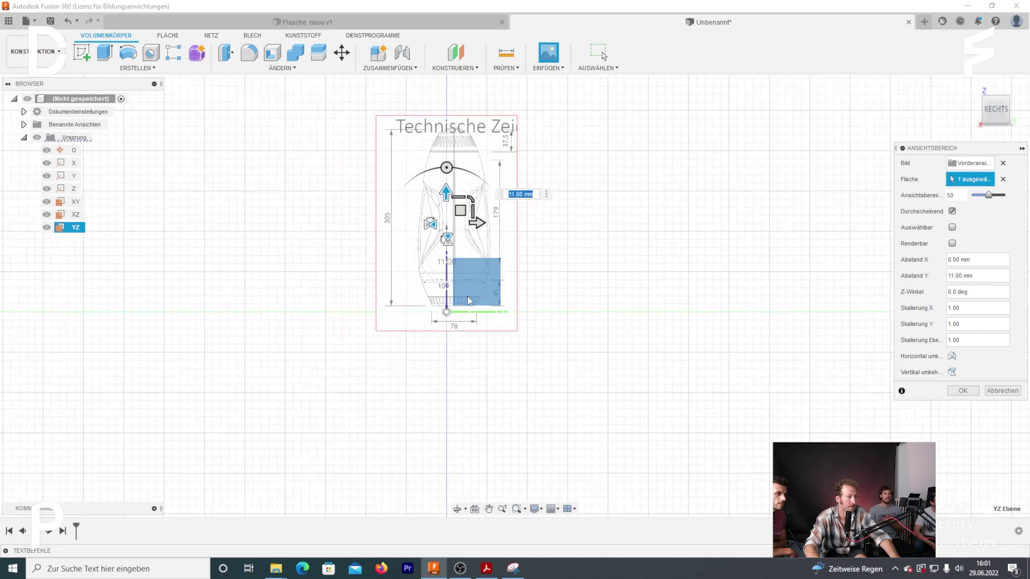
scroll(467, 322, "up", 5)
scroll(468, 300, "up", 1)
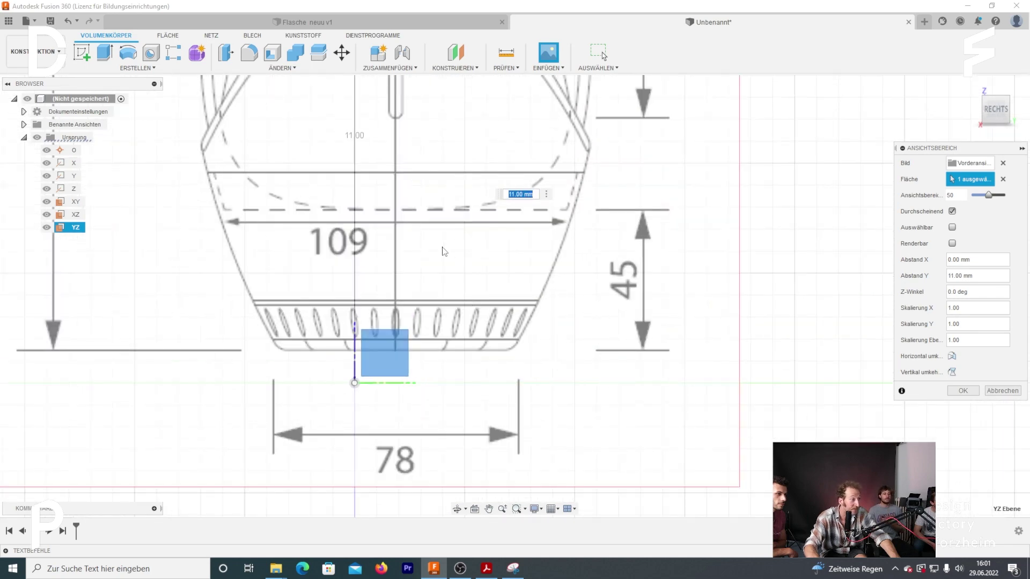
scroll(405, 207, "down", 1)
scroll(455, 193, "down", 1)
scroll(421, 207, "down", 3)
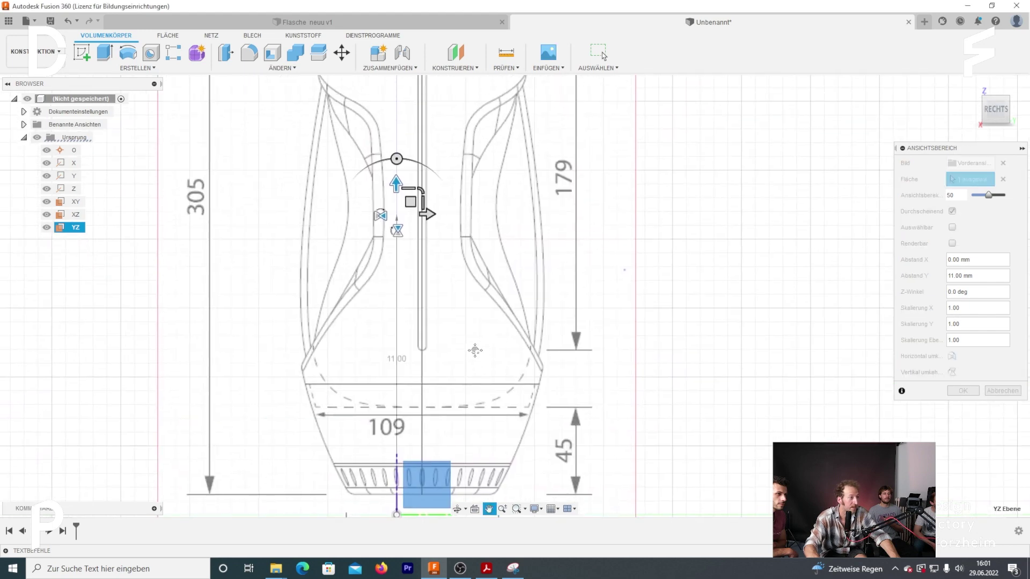
Offset the canvas to -0.941 mm sideways and -0.687 mm vertically, then commit it
left_click_drag(419, 213, 420, 216)
left_click_drag(406, 216, 394, 216)
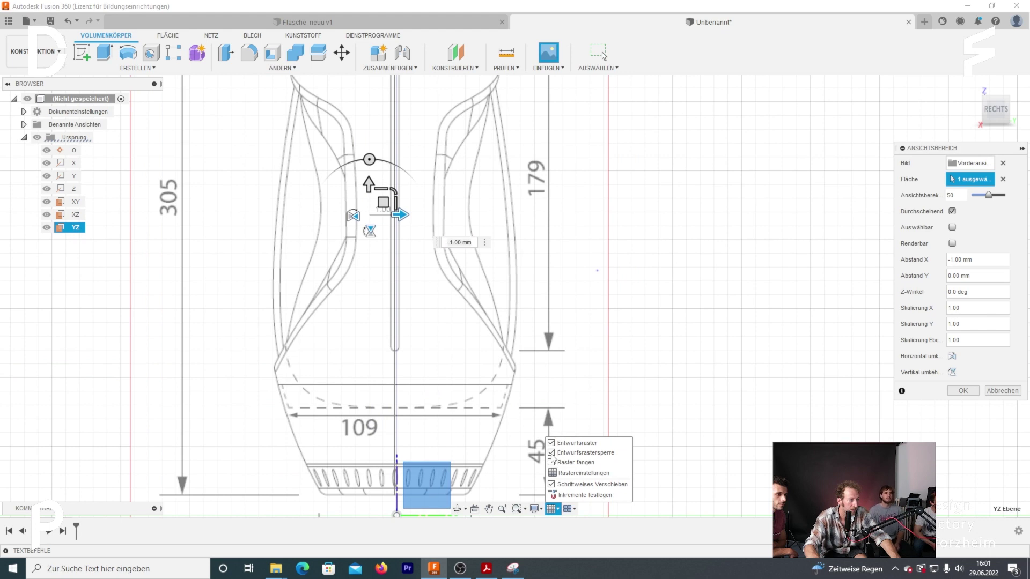
left_click(412, 246)
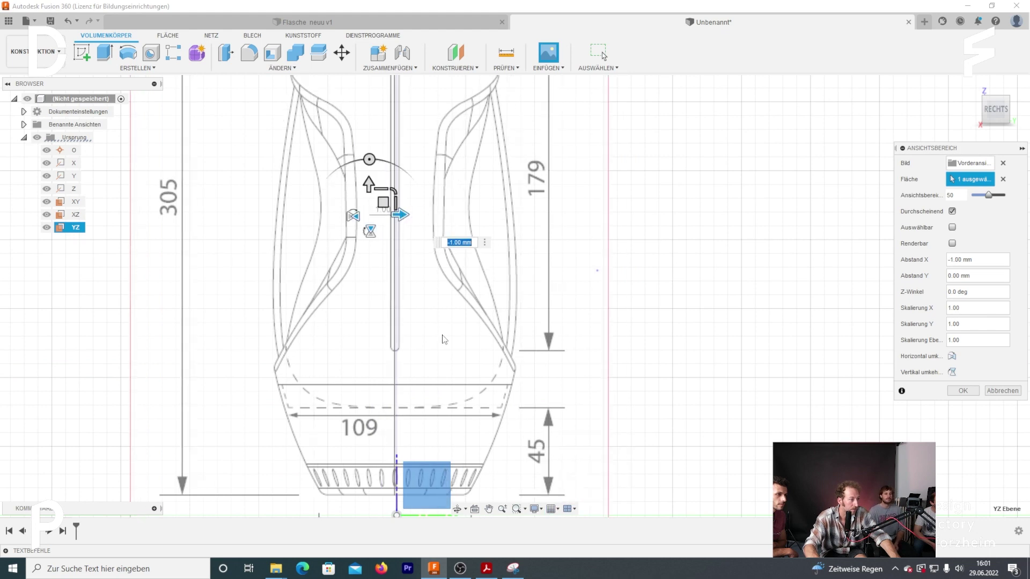
left_click(558, 510)
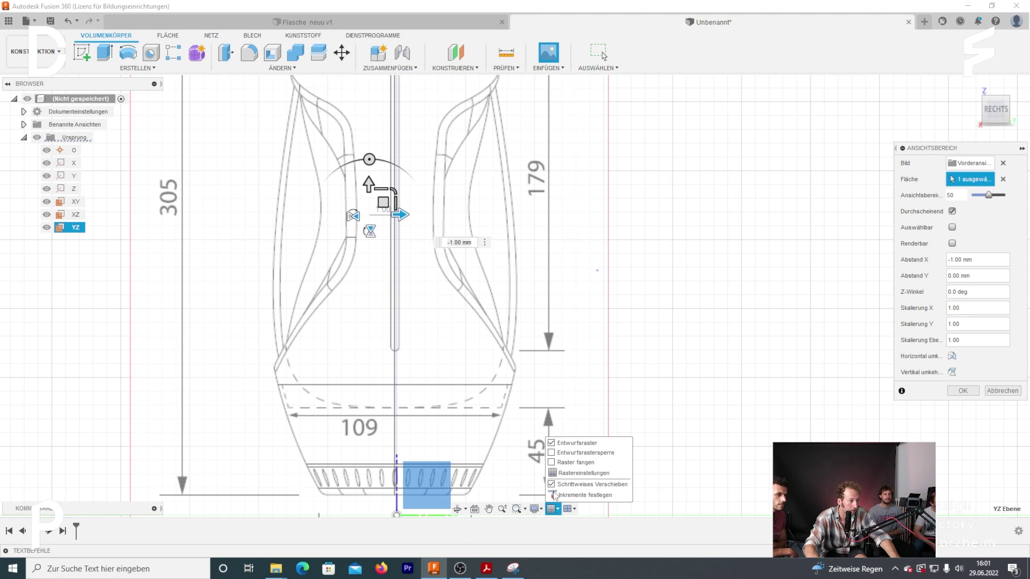
left_click_drag(400, 215, 402, 215)
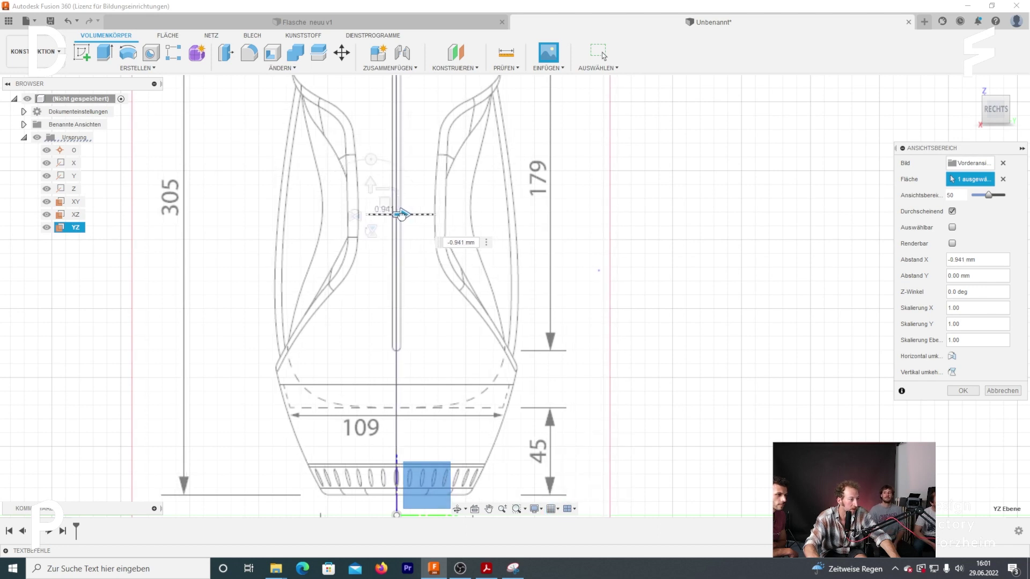
left_click_drag(370, 183, 370, 203)
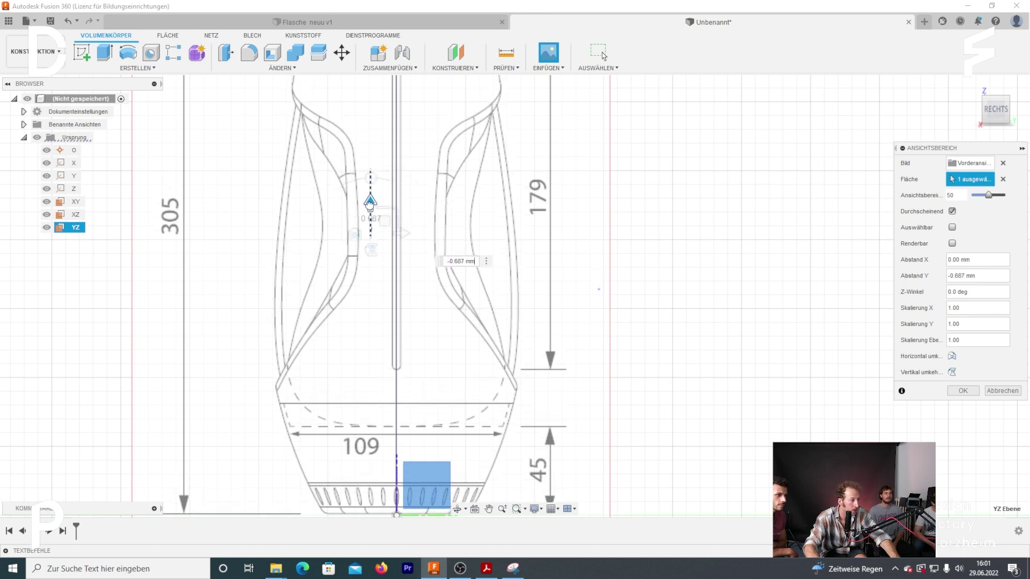
left_click(972, 391)
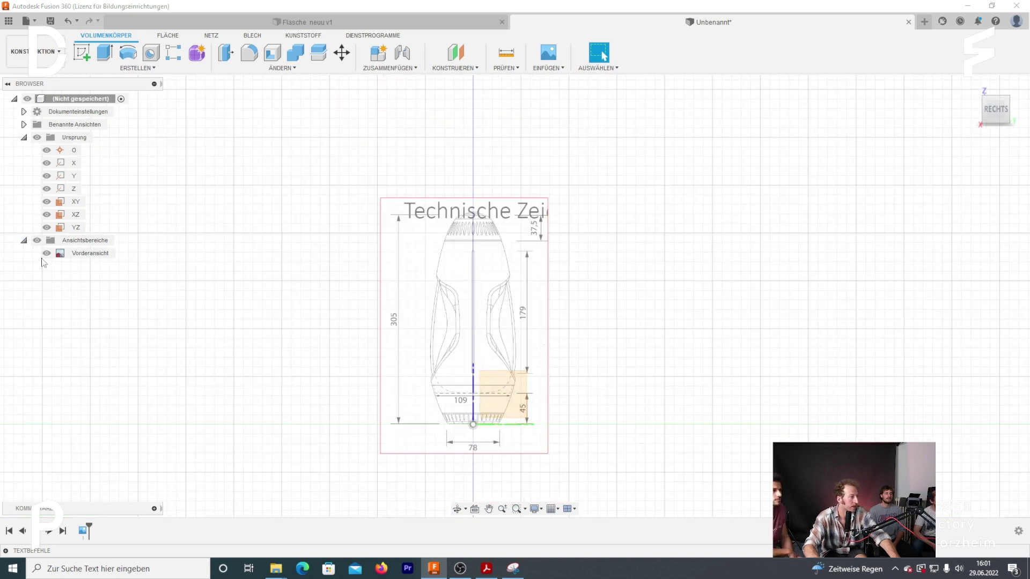
Start calibrating the Vorderansicht canvas, picking the bottle base as the first point
right_click(85, 253)
left_click(117, 288)
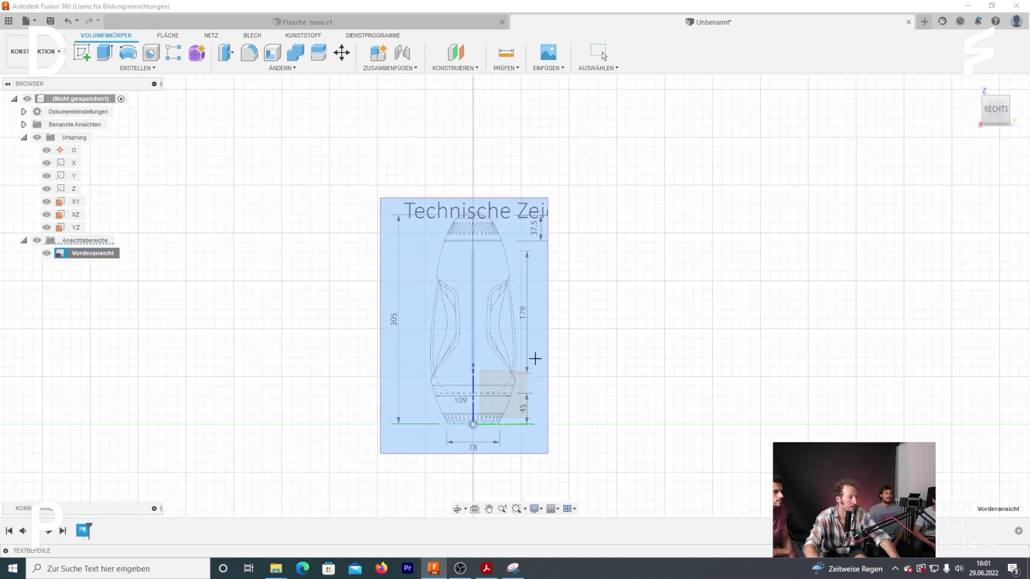
scroll(472, 429, "up", 3)
scroll(446, 449, "up", 3)
scroll(343, 474, "up", 3)
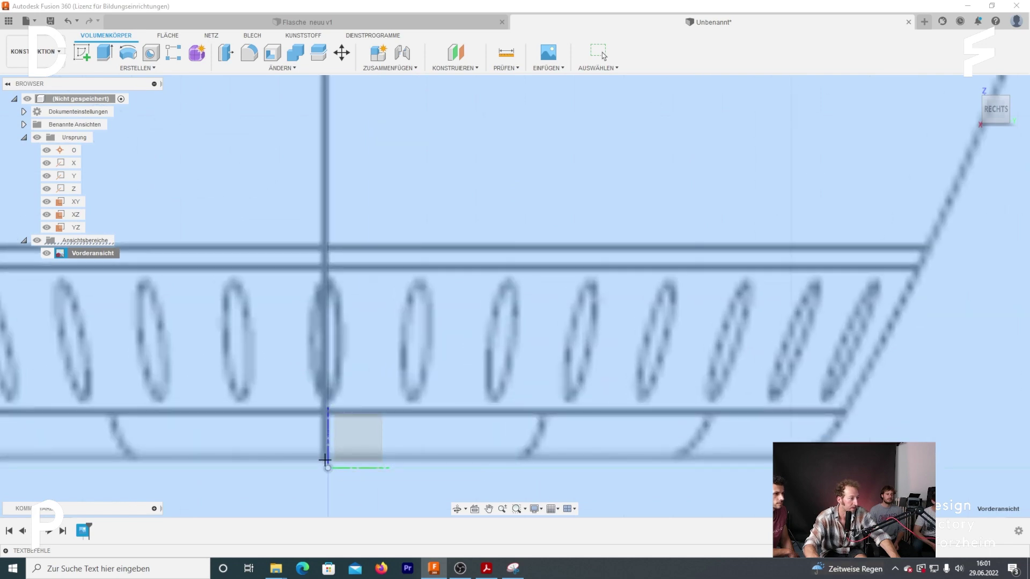
left_click(324, 460)
scroll(324, 460, "down", 5)
scroll(324, 460, "down", 3)
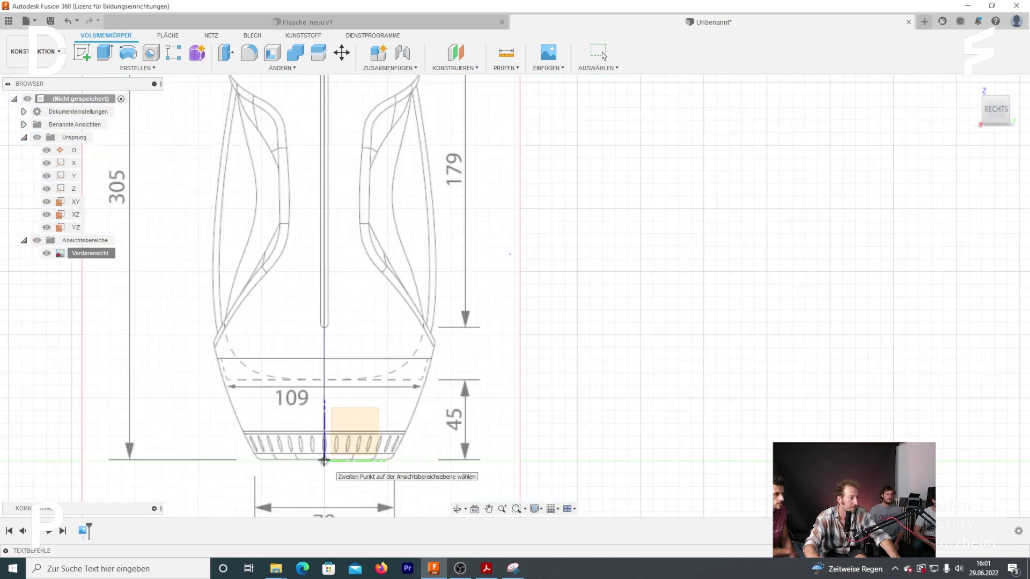
scroll(323, 460, "down", 1)
middle_click_drag(325, 83, 374, 147)
scroll(374, 150, "up", 2)
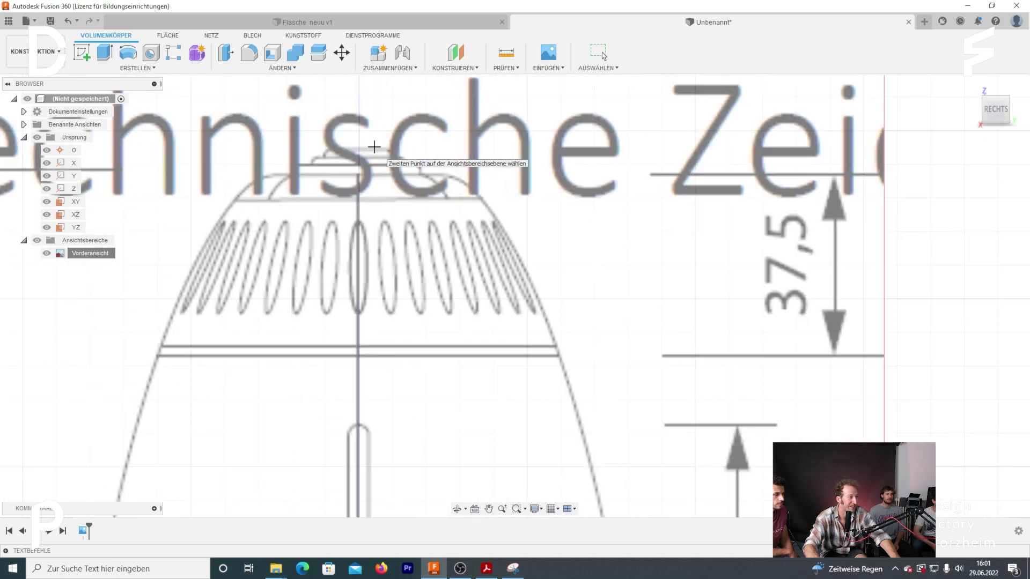
scroll(374, 151, "up", 2)
scroll(374, 152, "down", 2)
scroll(587, 349, "down", 1)
scroll(588, 350, "down", 3)
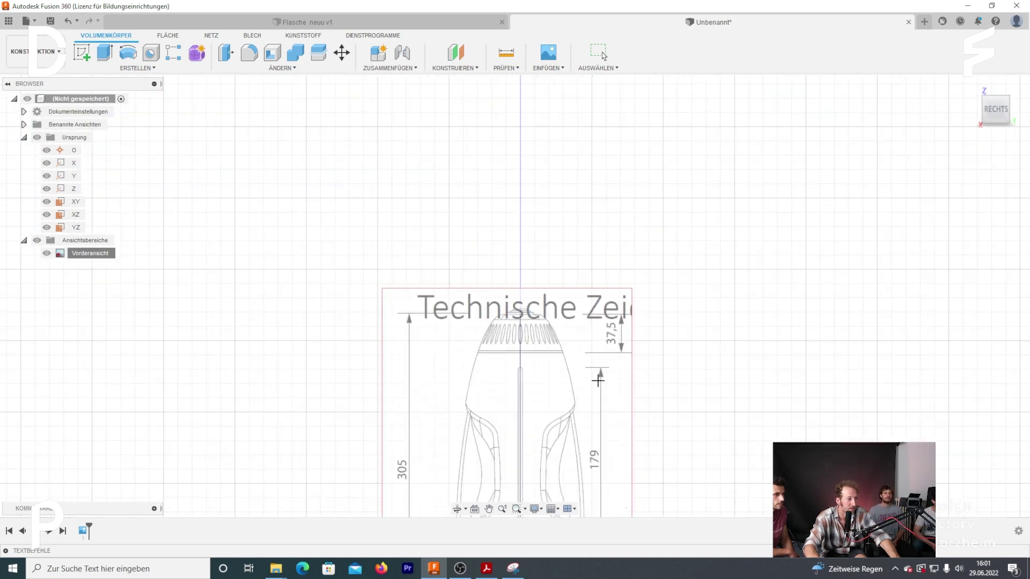
scroll(445, 375, "up", 1)
scroll(483, 338, "up", 2)
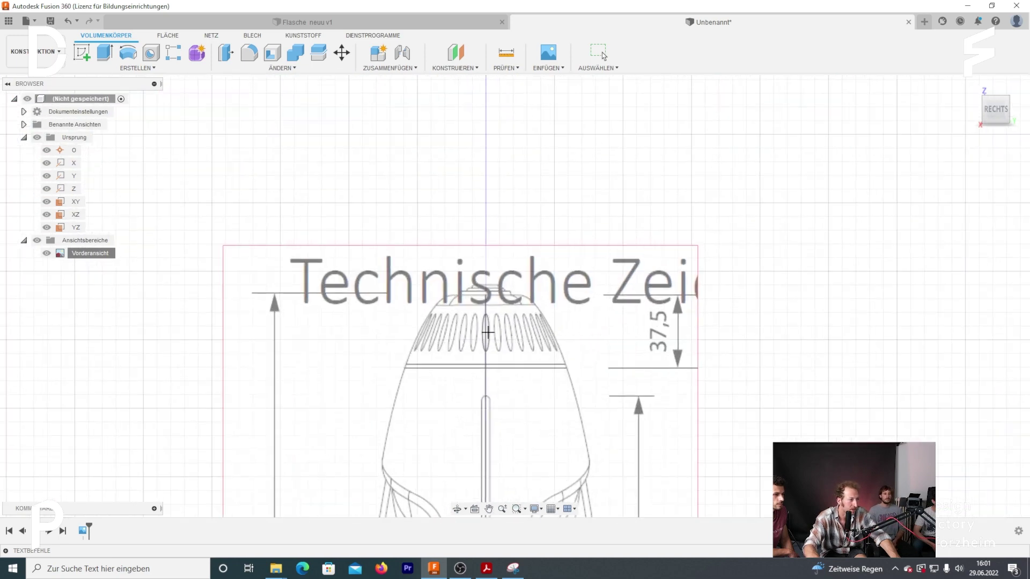
scroll(423, 283, "up", 2)
scroll(368, 291, "up", 2)
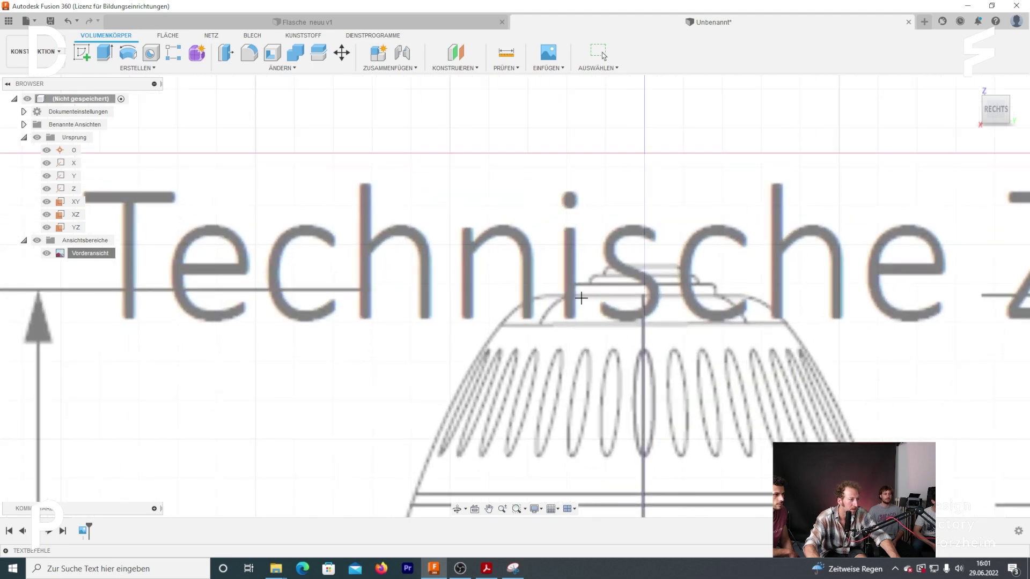
Pick the bottle top as the second point and apply 305 mm as the length
right_click(646, 298)
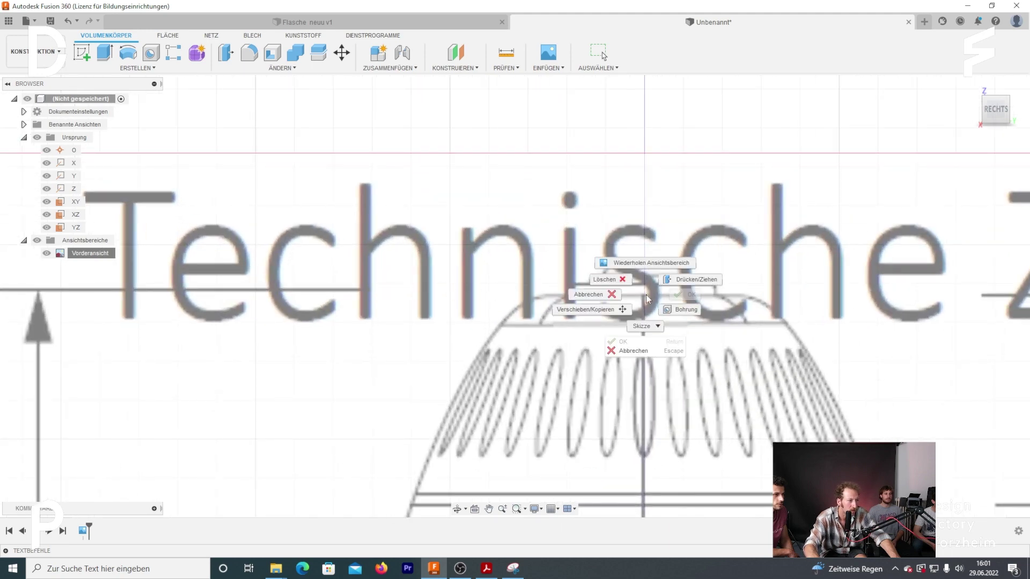
left_click(644, 294)
left_click(643, 293)
scroll(635, 373, "down", 3)
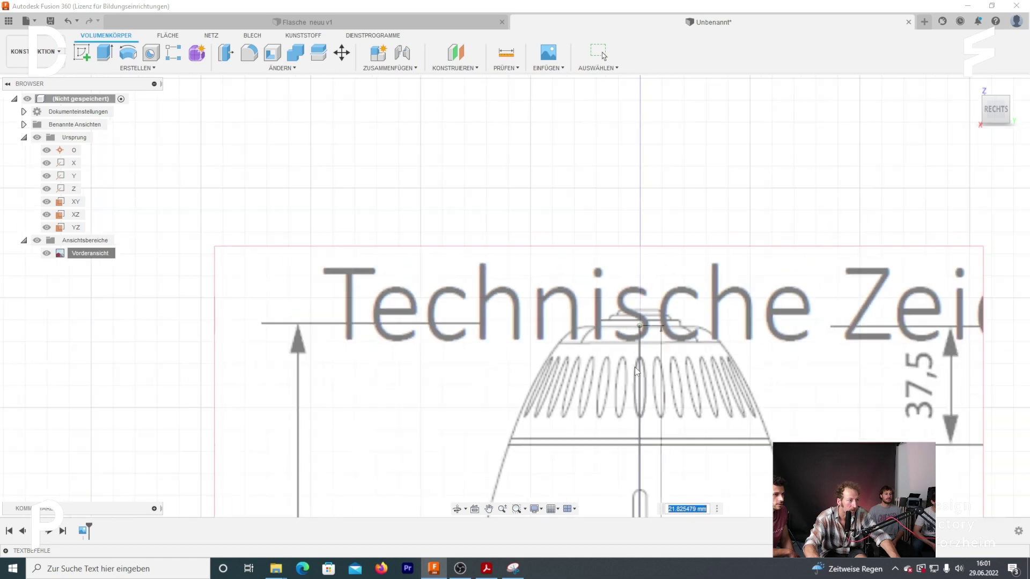
scroll(635, 373, "down", 1)
type("305")
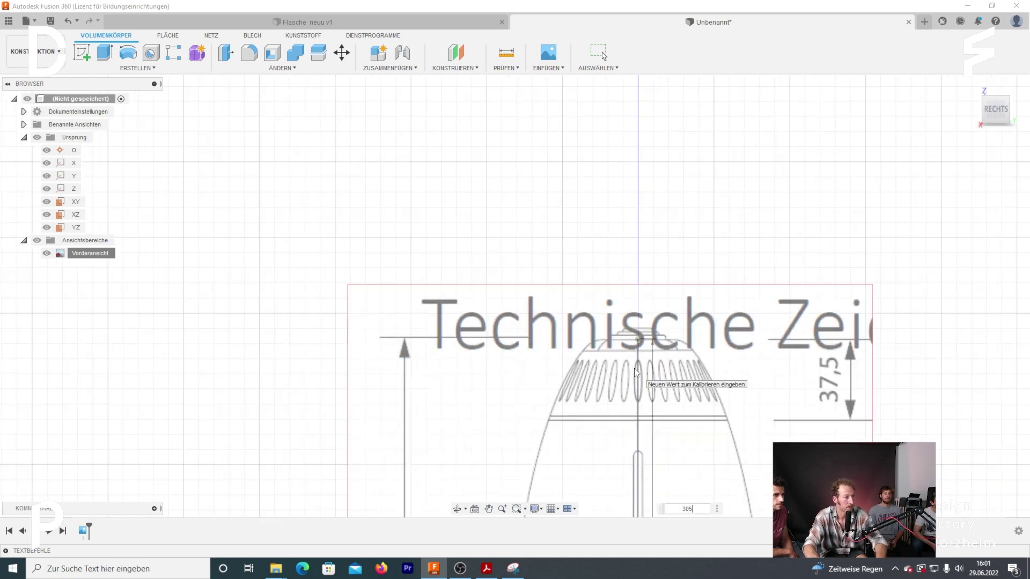
key("Return")
Select the Vorderansicht canvas and start a Move, then cancel it
scroll(635, 373, "down", 3)
scroll(635, 373, "down", 3)
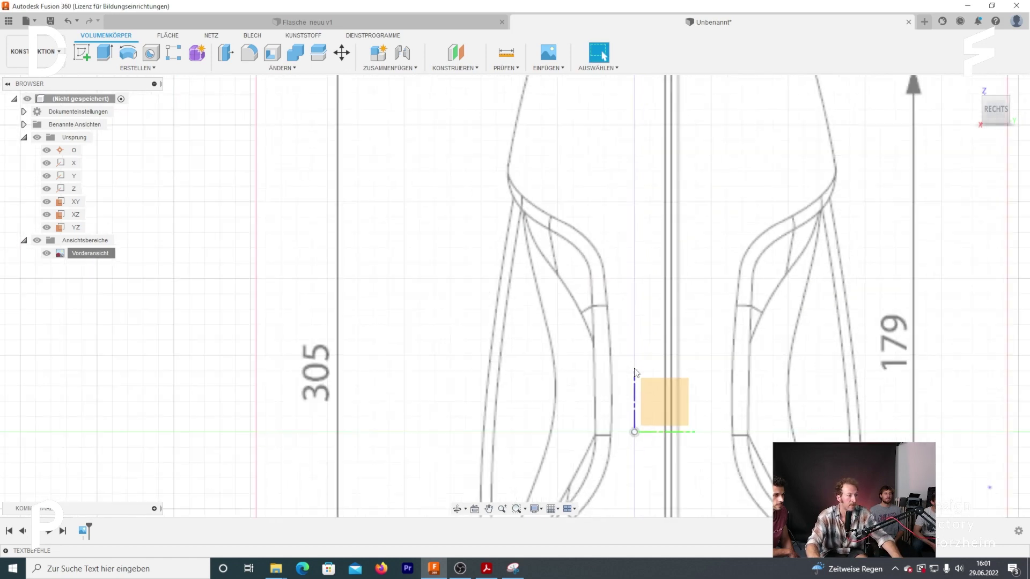
scroll(635, 373, "down", 2)
scroll(635, 373, "down", 2)
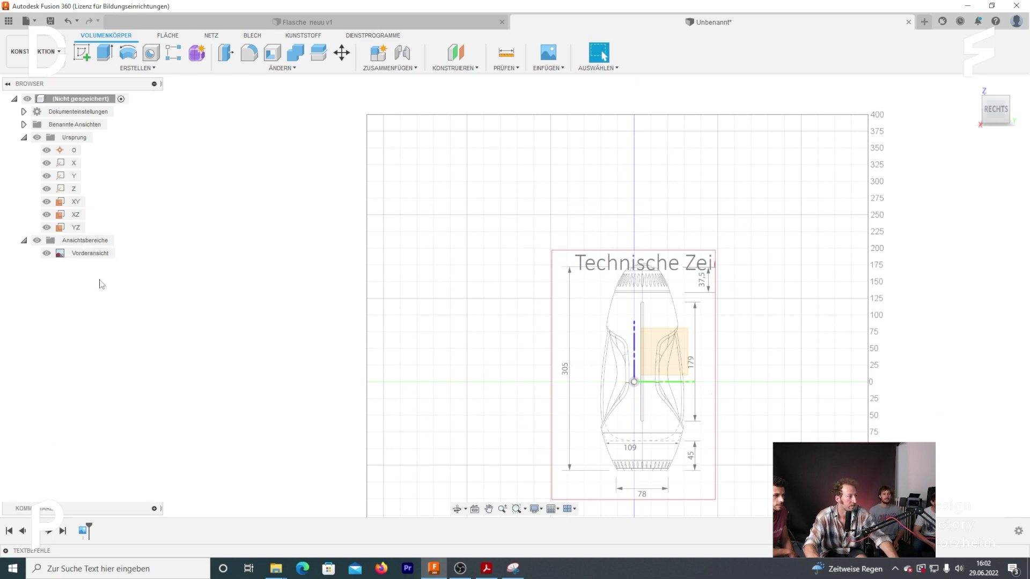
left_click(99, 256)
key("m")
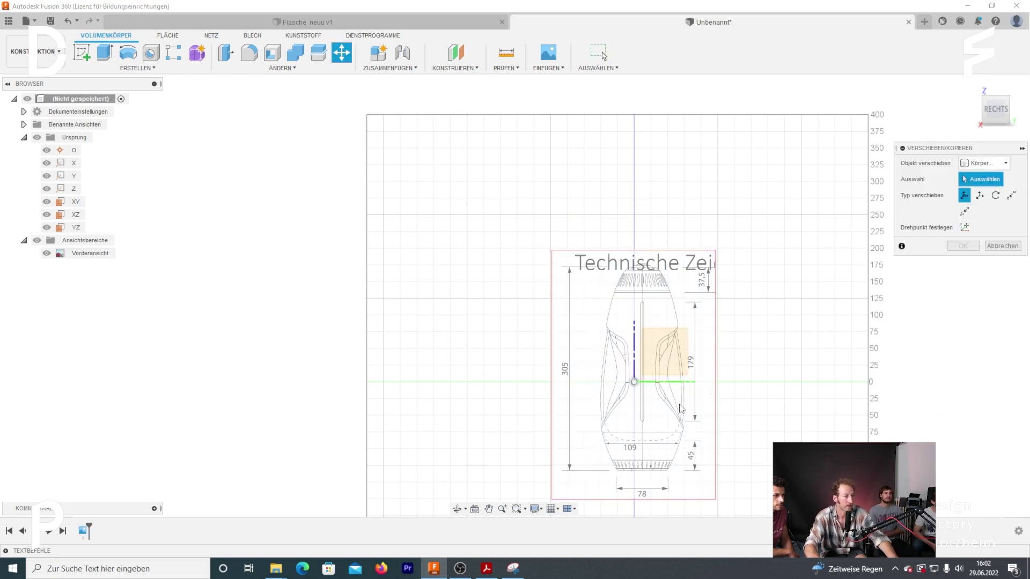
scroll(755, 414, "up", 2)
left_click(985, 251)
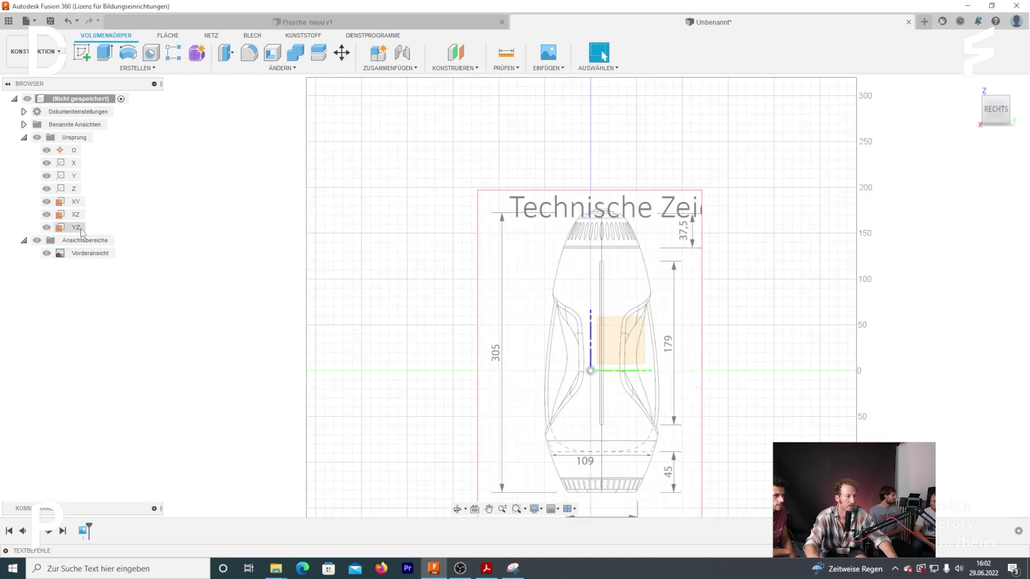
Edit the Vorderansicht canvas and raise it to 133.389 mm
right_click(80, 253)
left_click(110, 274)
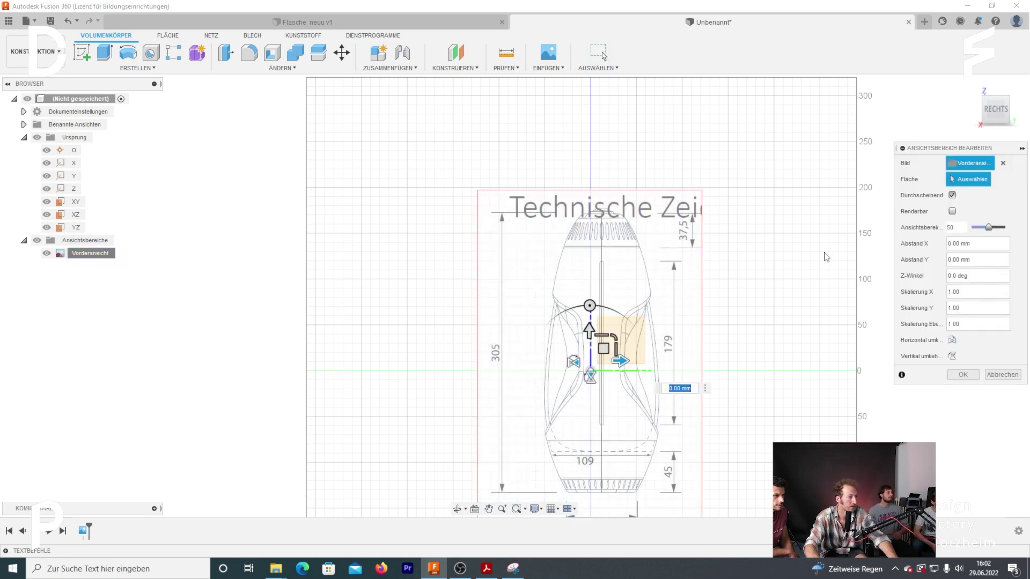
scroll(643, 375, "up", 3)
left_click_drag(558, 279, 558, 68)
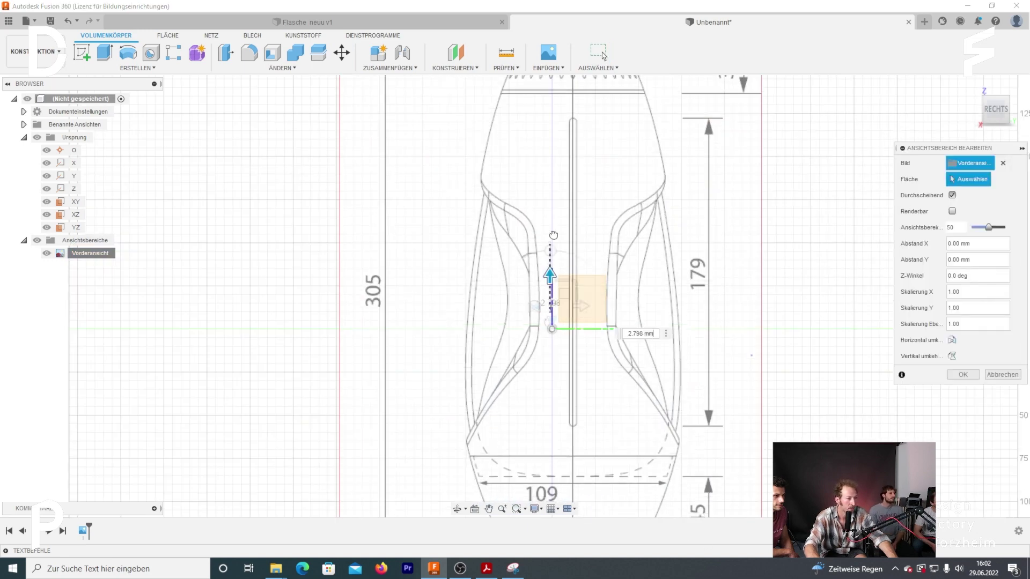
middle_click_drag(533, 62, 505, 166)
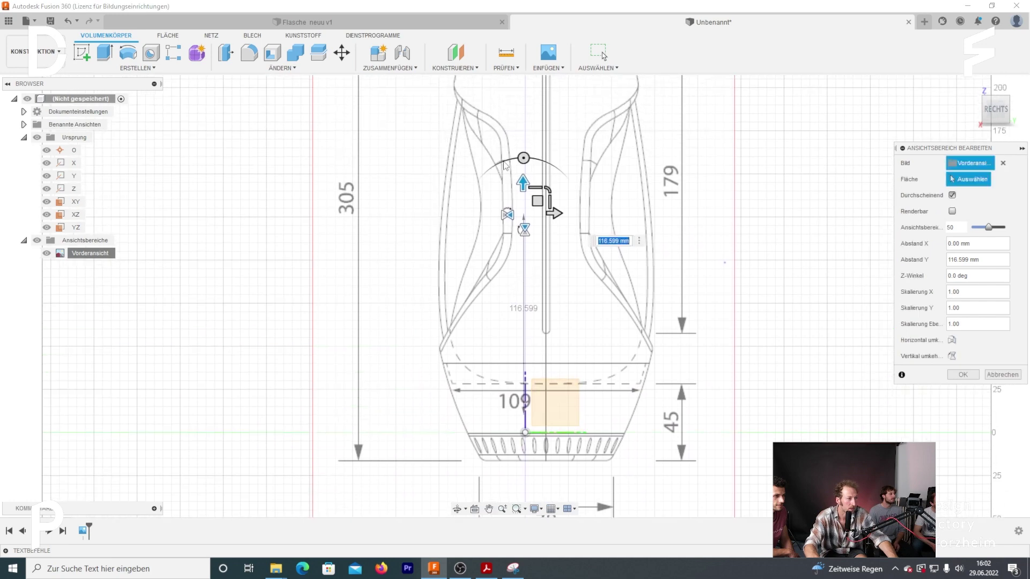
left_click_drag(521, 182, 523, 154)
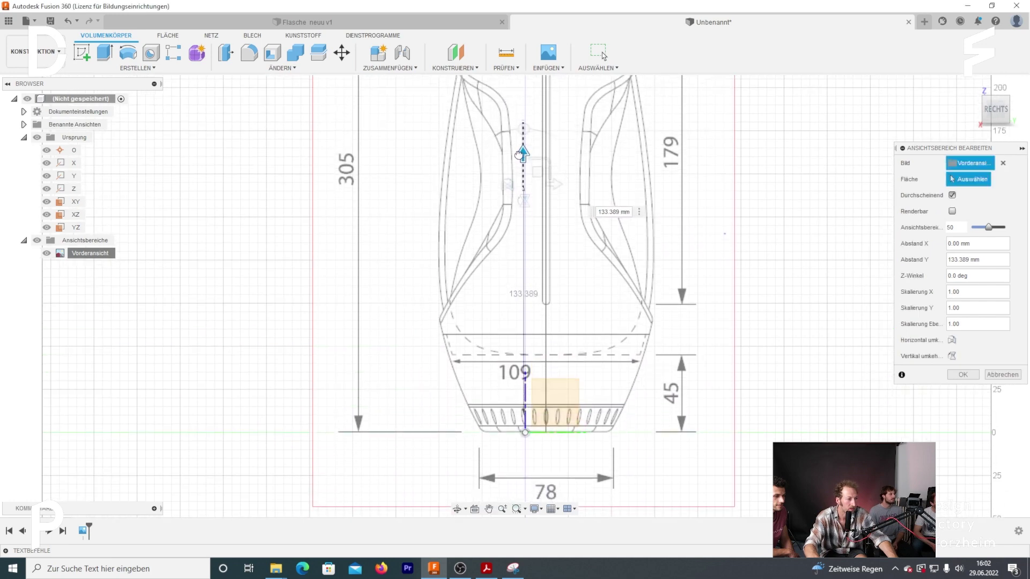
Shift the canvas to -11.815 mm sideways, confirm, and view it in tilted 3D
left_click_drag(553, 184, 533, 184)
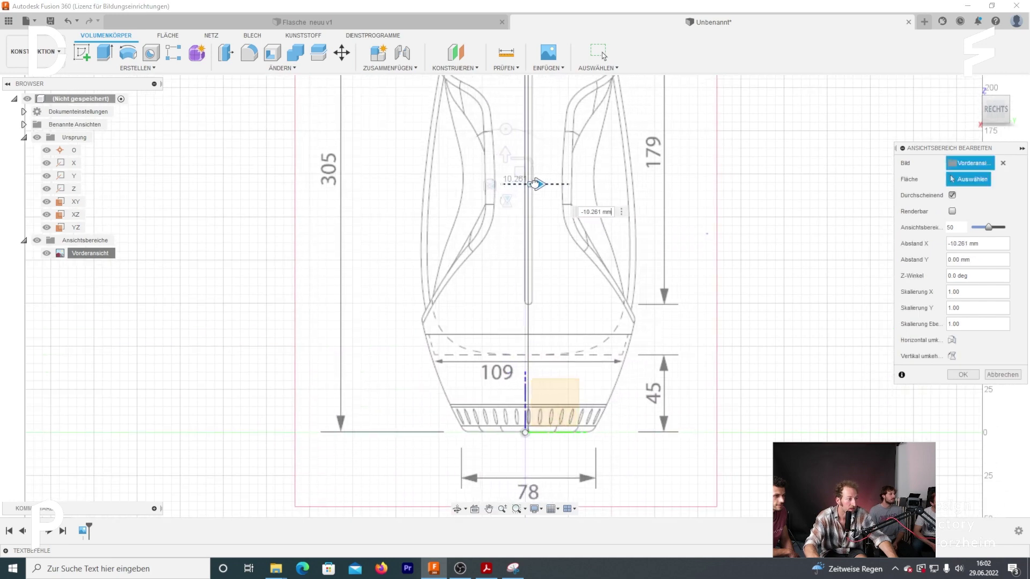
scroll(543, 482, "up", 3)
scroll(545, 496, "up", 3)
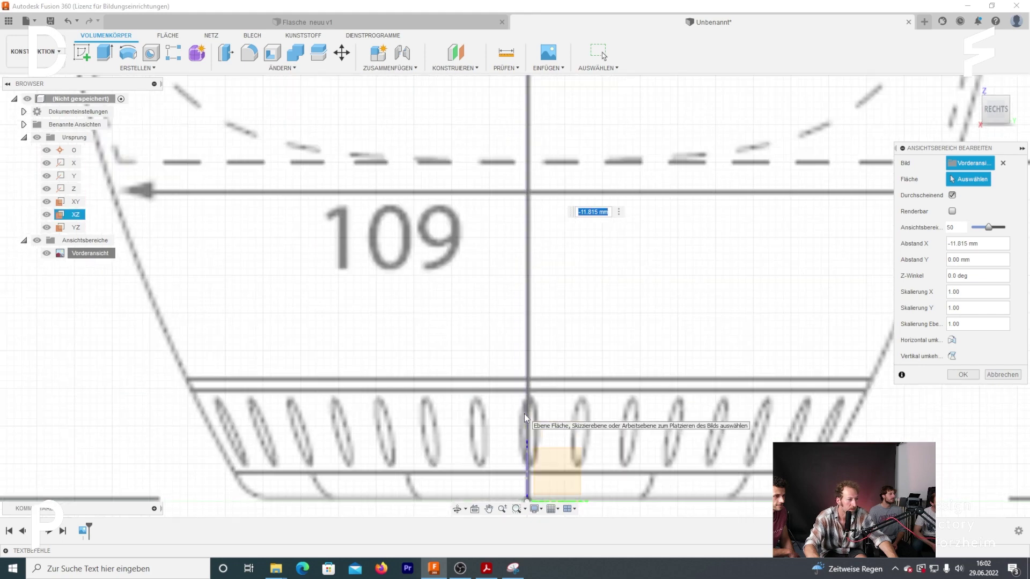
scroll(545, 498, "down", 3)
scroll(545, 498, "down", 3)
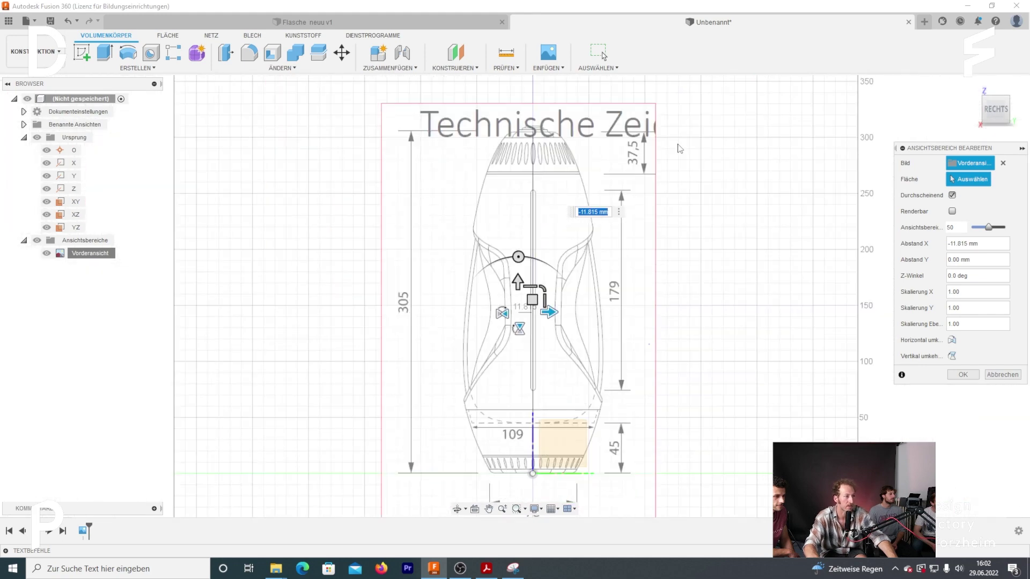
key("Return")
mouse_move(663, 361)
middle_mouse_down("shift")
mouse_move(633, 430)
mouse_move(423, 324)
middle_mouse_up("shift")
middle_click_drag(138, 268, 465, 113, "shift")
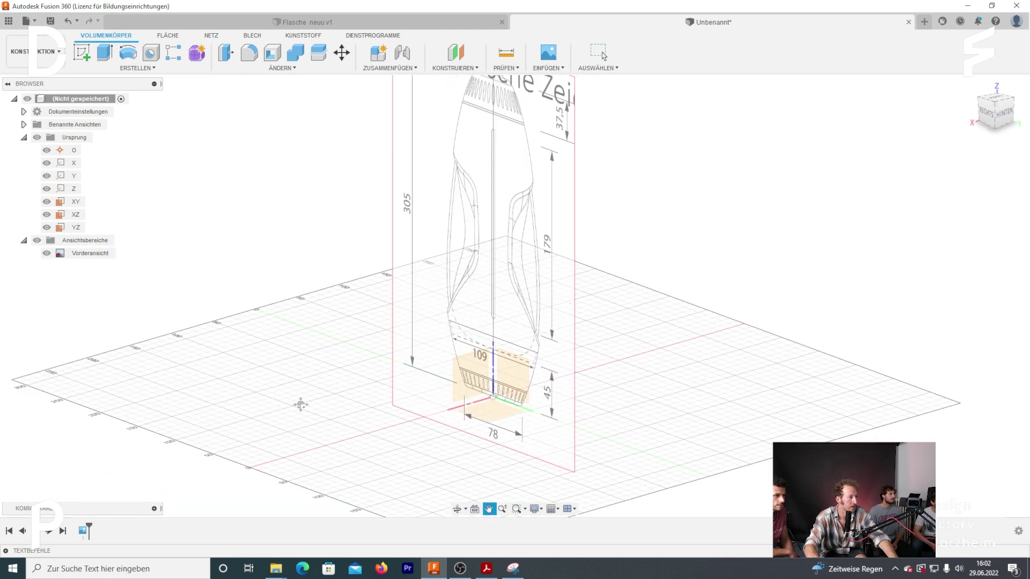
Insert the Seitenansicht side-view image from the computer as a canvas
left_click(549, 70)
left_click(548, 172)
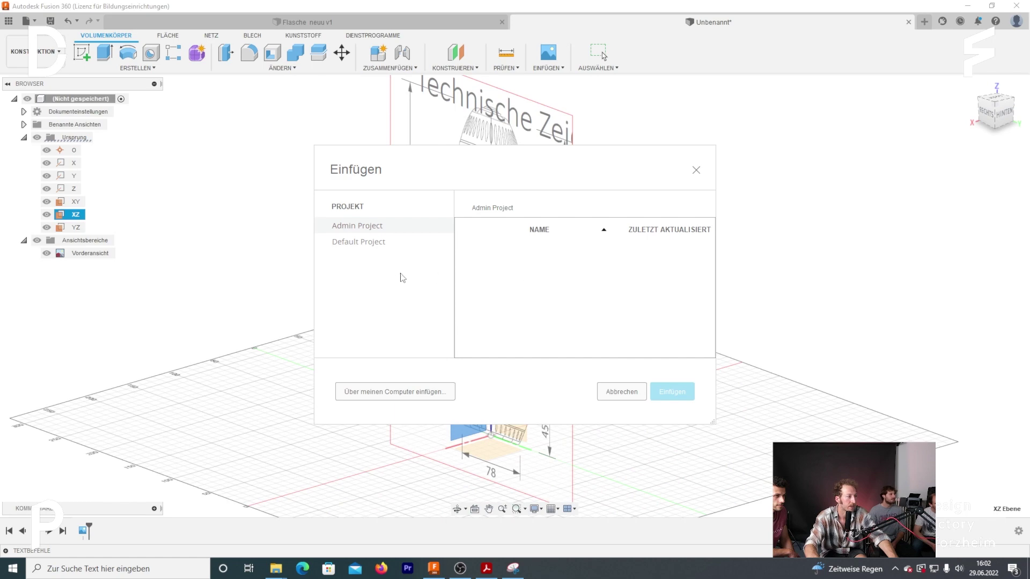
left_click(378, 392)
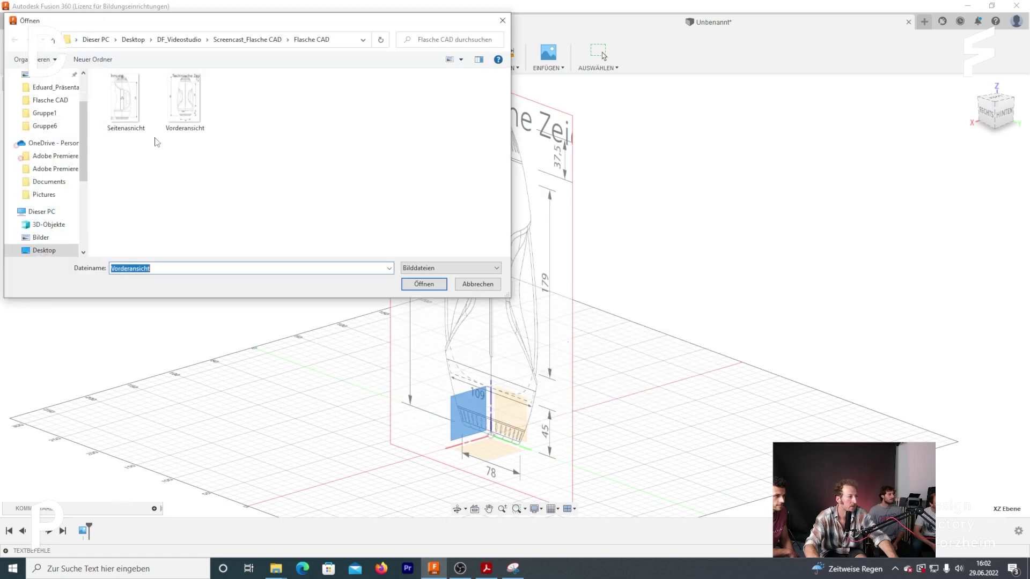
left_click(138, 109)
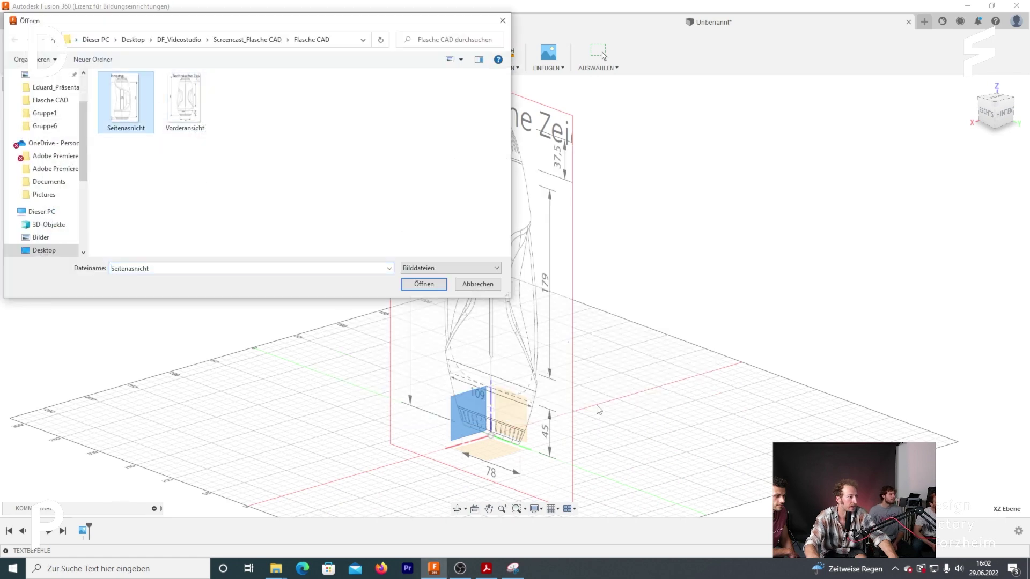
left_click(424, 284)
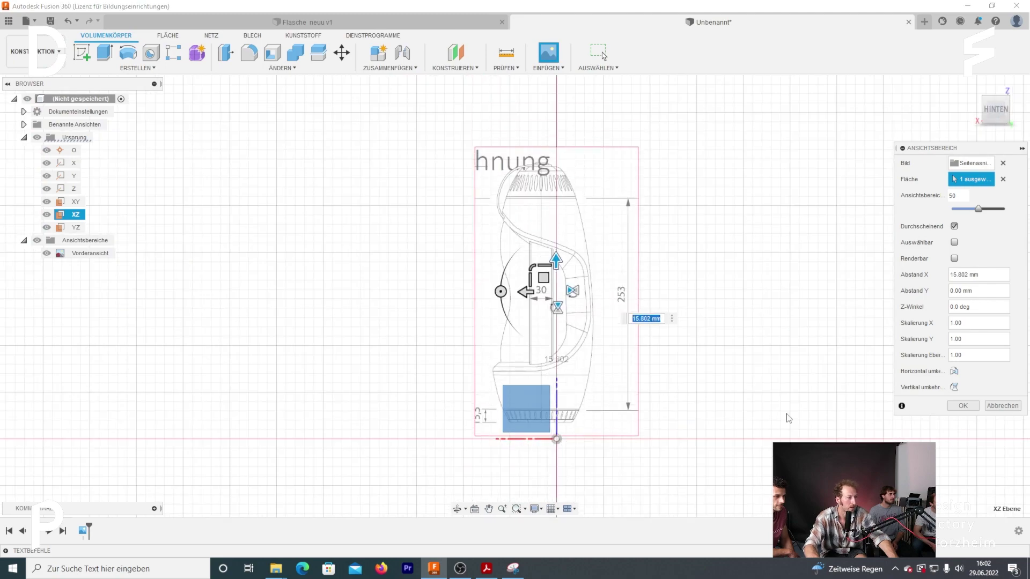
Calibrate the side-view canvas using two points on the drawing
right_click(81, 267)
left_click(103, 301)
scroll(556, 412, "up", 5)
scroll(556, 413, "down", 5)
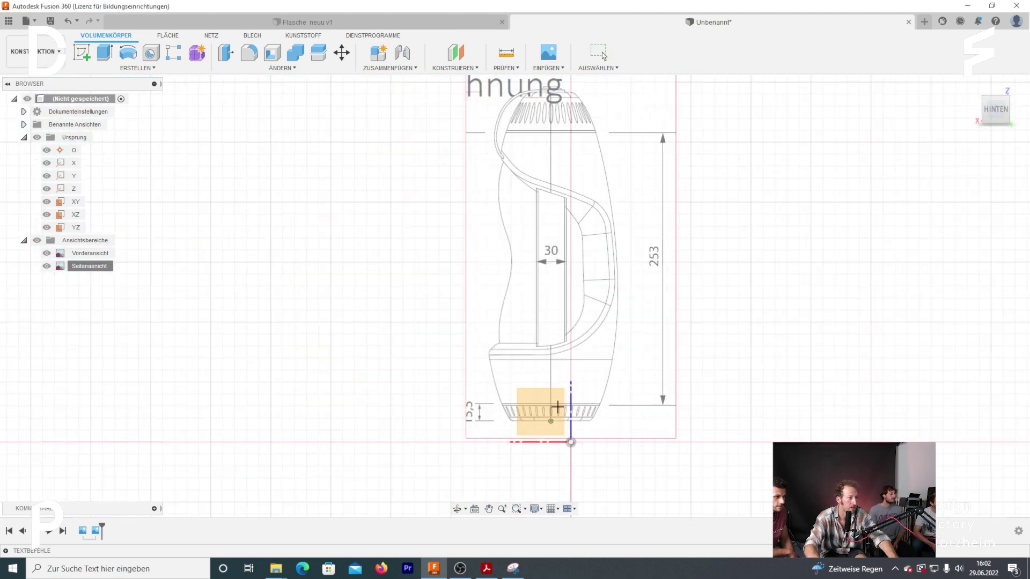
scroll(521, 153, "up", 5)
scroll(520, 152, "up", 4)
left_click(526, 145)
left_click(564, 145)
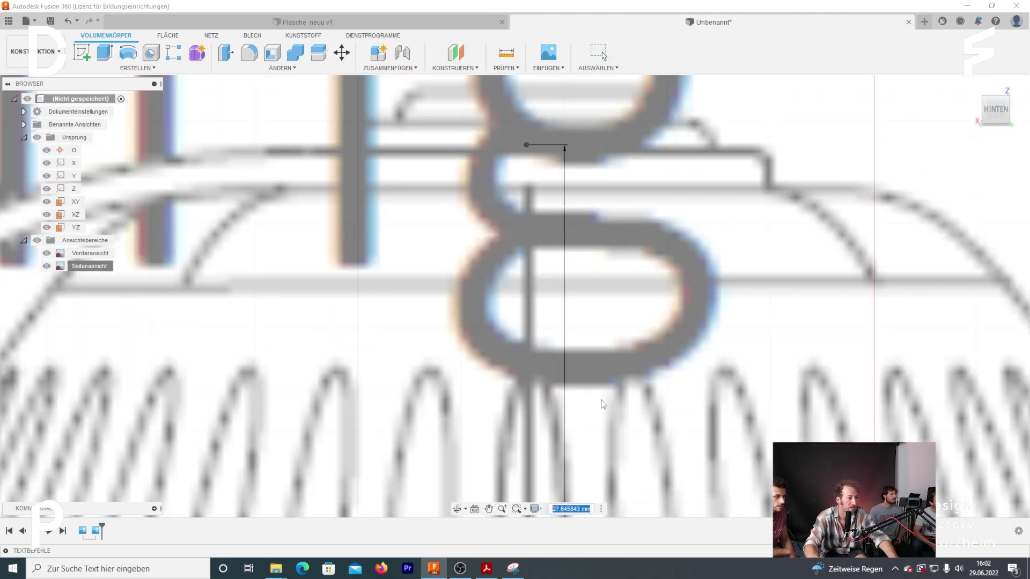
key("Return")
Offset the side-view canvas so the bottle base meets the origin
scroll(536, 393, "down", 5)
right_click(88, 266)
left_click(107, 272)
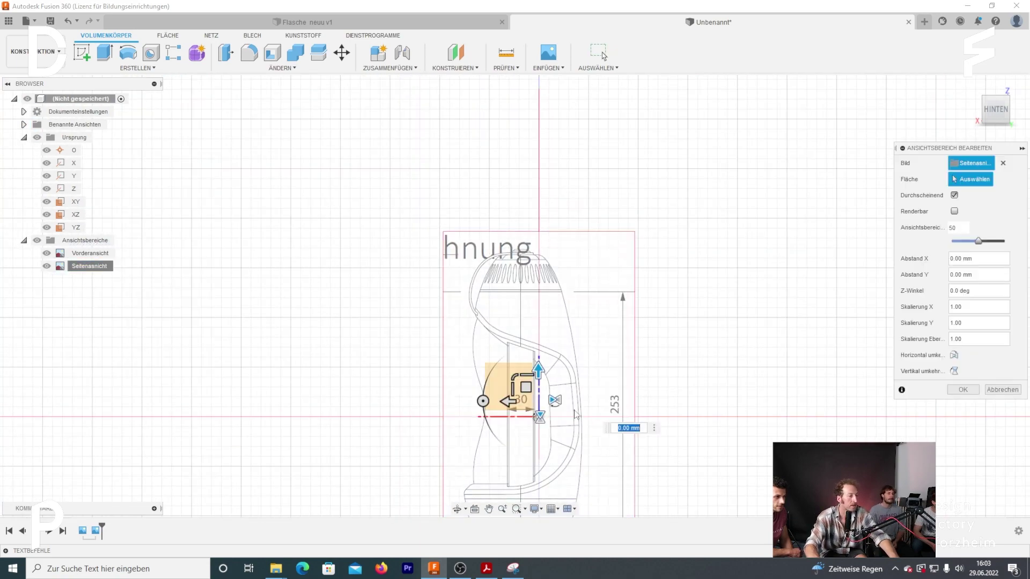
scroll(460, 286, "up", 5)
scroll(460, 286, "down", 3)
scroll(440, 214, "down", 2)
left_click_drag(453, 104, 456, 100)
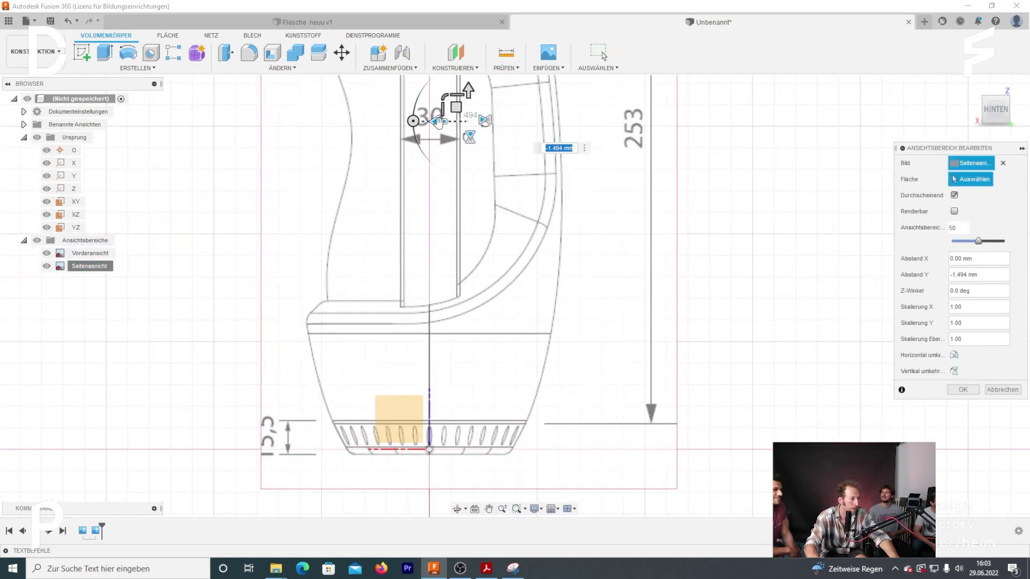
scroll(429, 397, "up", 2)
scroll(437, 396, "up", 2)
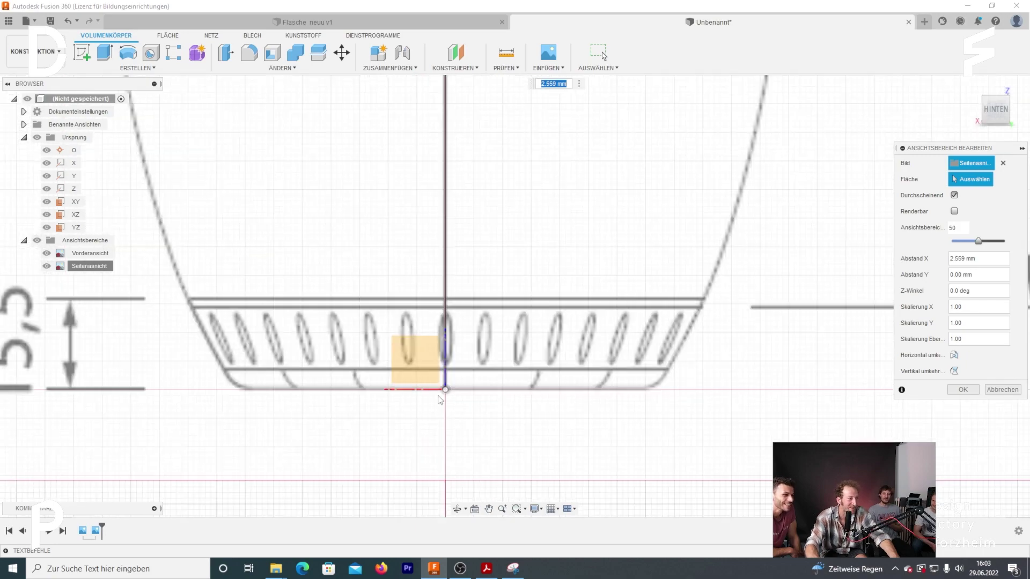
scroll(437, 396, "down", 6)
left_click(957, 390)
Recalibrate the side-view canvas from the bottle base to the bottle top
scroll(388, 314, "up", 3)
scroll(388, 314, "up", 3)
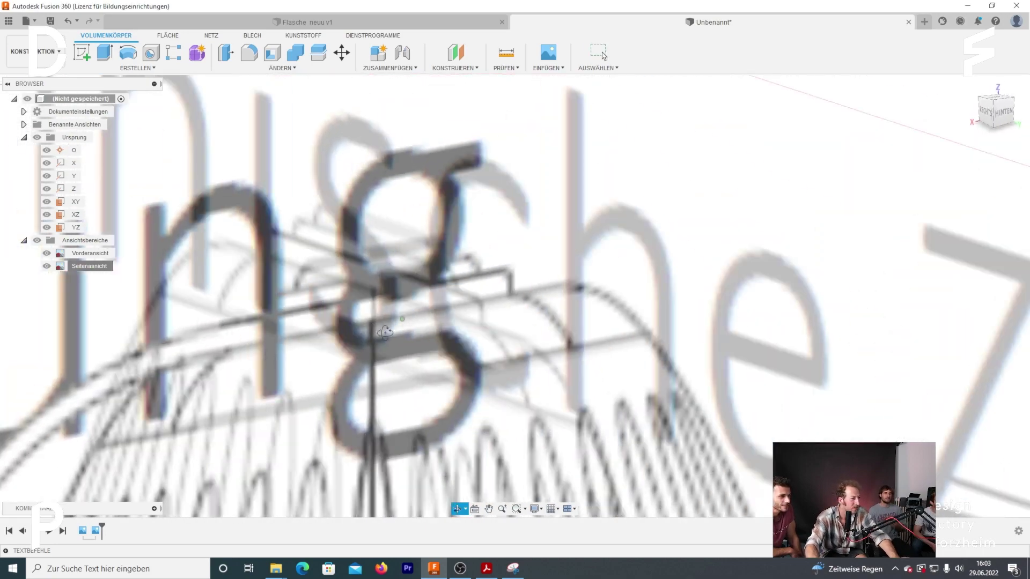
scroll(388, 314, "up", 2)
scroll(389, 314, "down", 3)
scroll(389, 314, "up", 2)
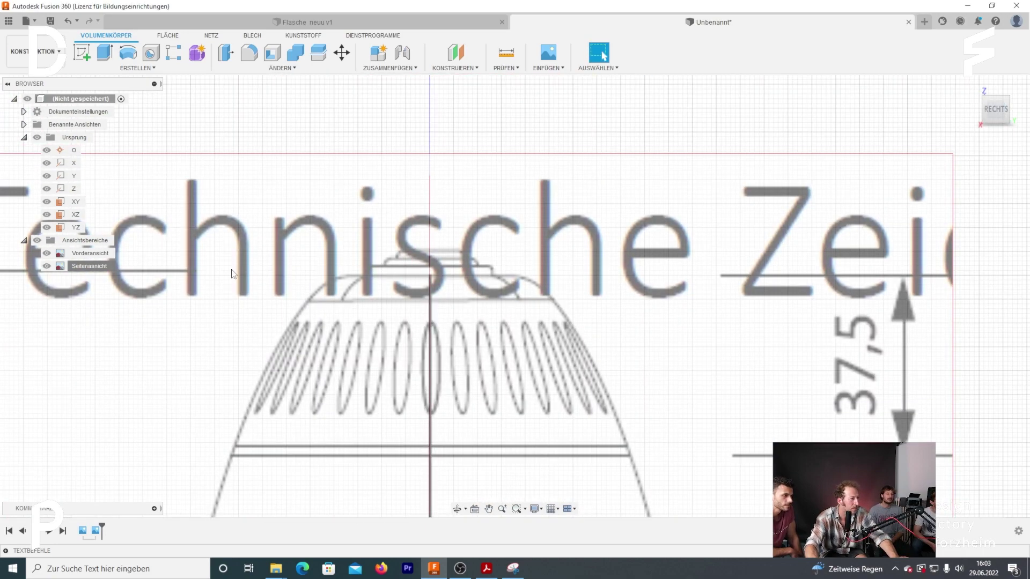
middle_click_drag(397, 308, 407, 304, "shift")
scroll(407, 304, "up", 3)
scroll(418, 289, "up", 3)
scroll(456, 257, "up", 4)
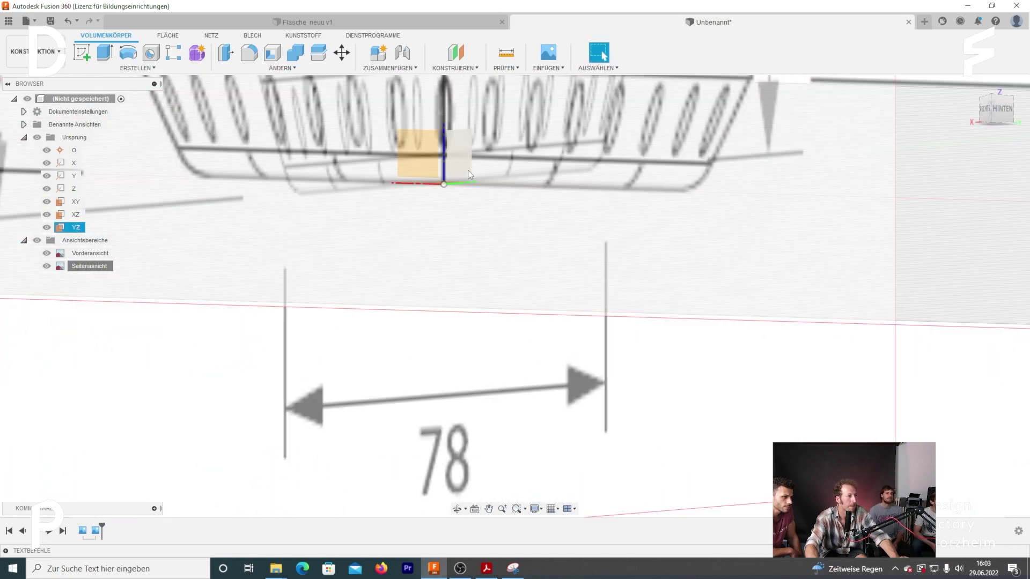
scroll(483, 237, "up", 2)
key("Escape")
scroll(519, 214, "up", 5)
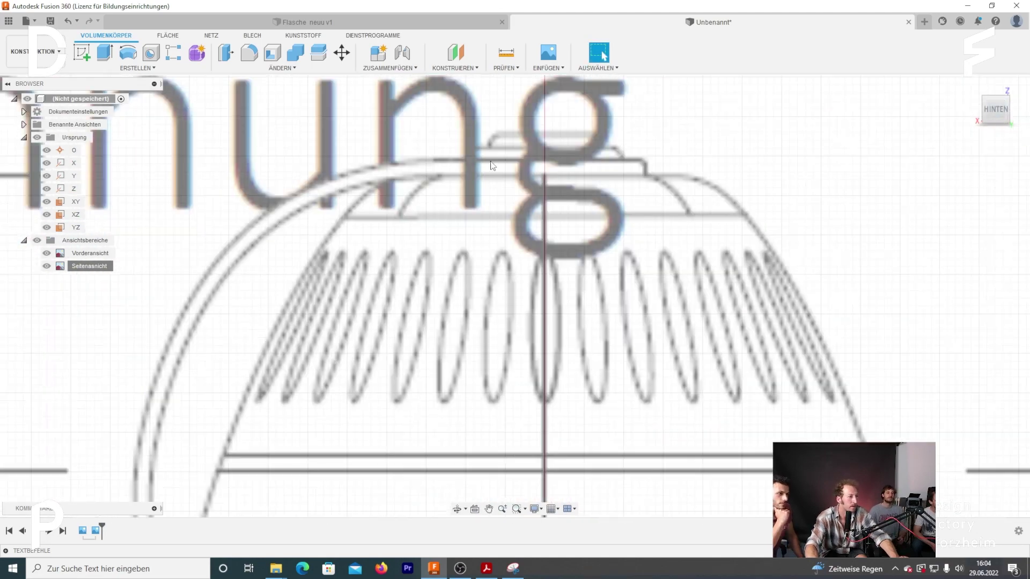
scroll(519, 216, "down", 5)
right_click(89, 266)
left_click(129, 284)
scroll(483, 332, "up", 5)
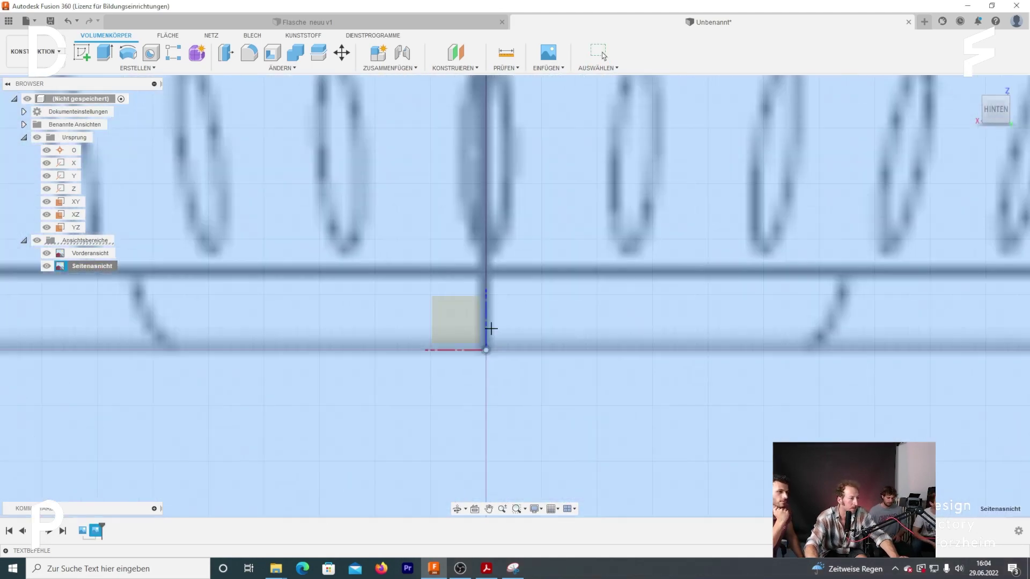
scroll(488, 354, "down", 2)
left_click(431, 368)
scroll(490, 368, "down", 3)
scroll(483, 411, "up", 3)
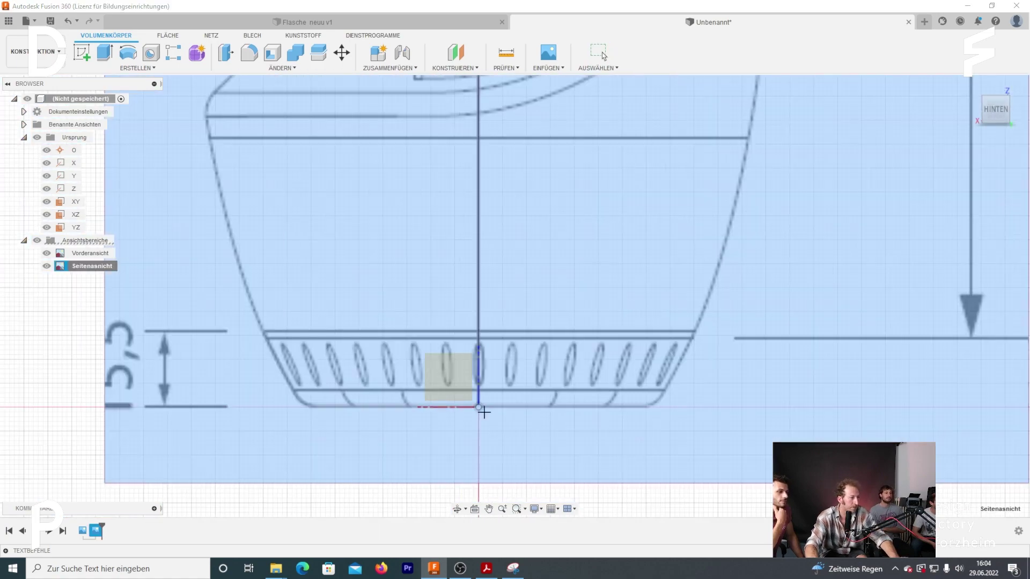
scroll(478, 404, "up", 5)
left_click(478, 403)
scroll(478, 403, "down", 5)
scroll(505, 238, "up", 6)
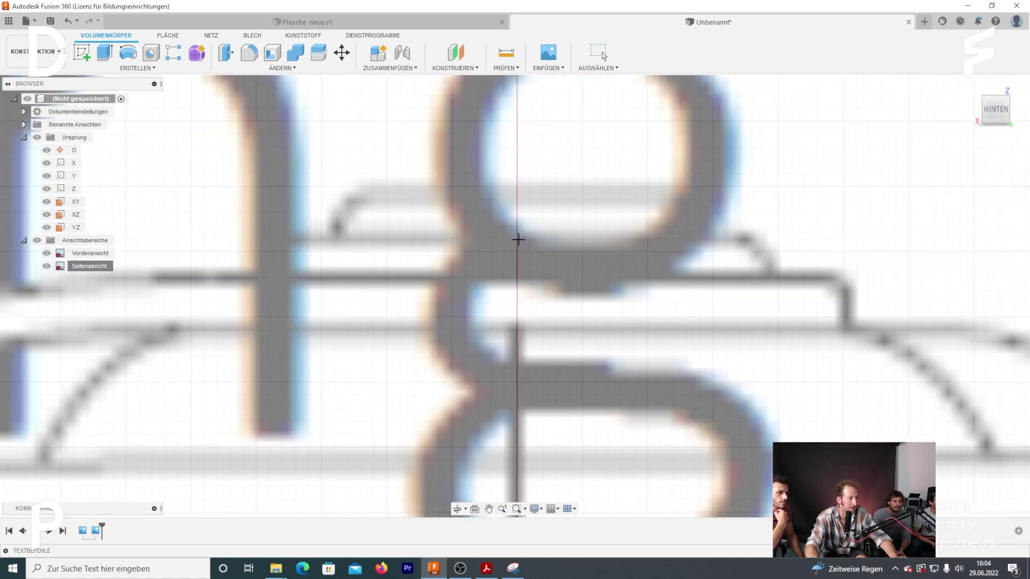
scroll(520, 349, "down", 3)
left_click(520, 349)
key("Return")
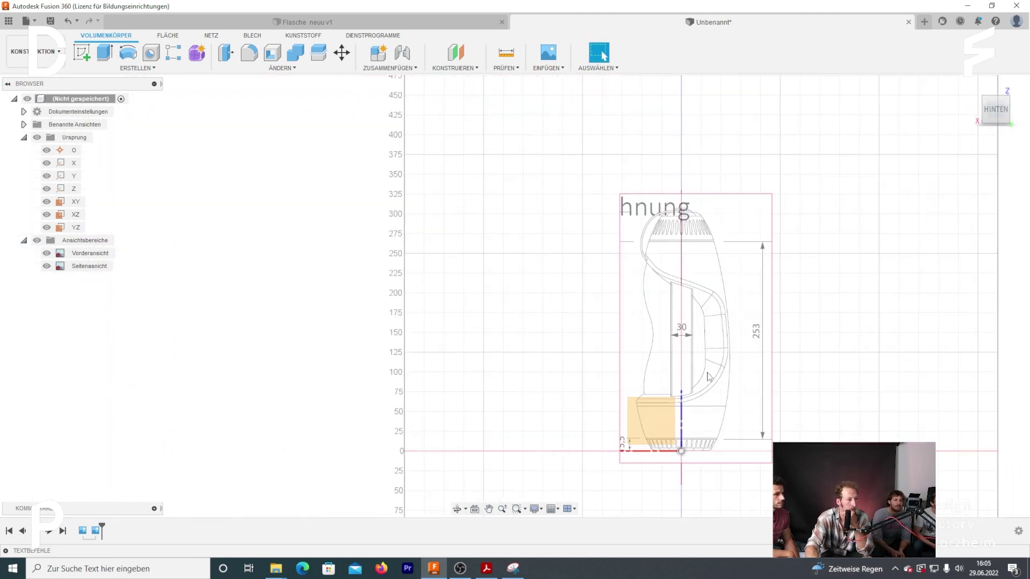
Start a new sketch on the side-view canvas plane
scroll(606, 229, "up", 3)
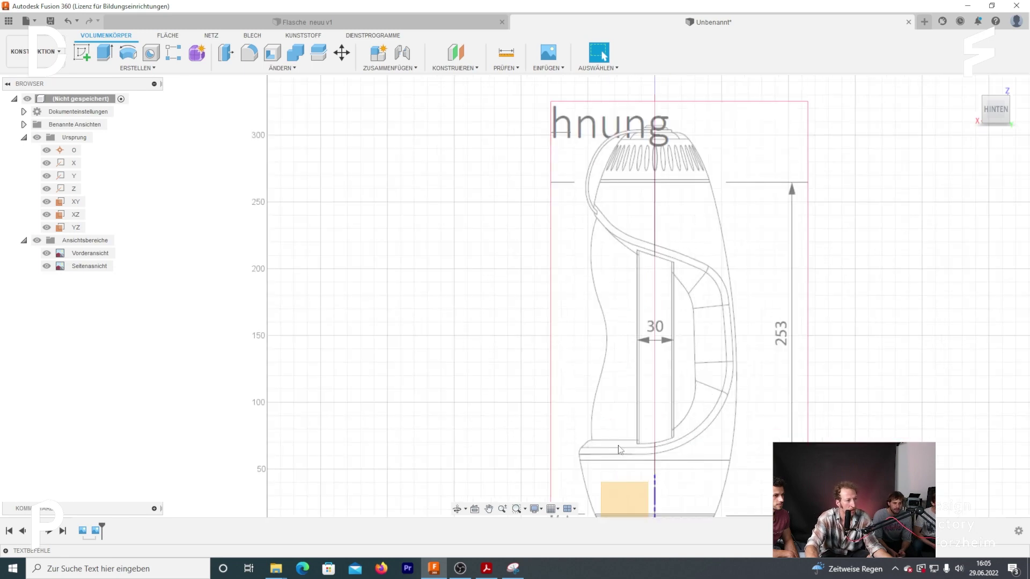
middle_click_drag(665, 260, 658, 299, "shift")
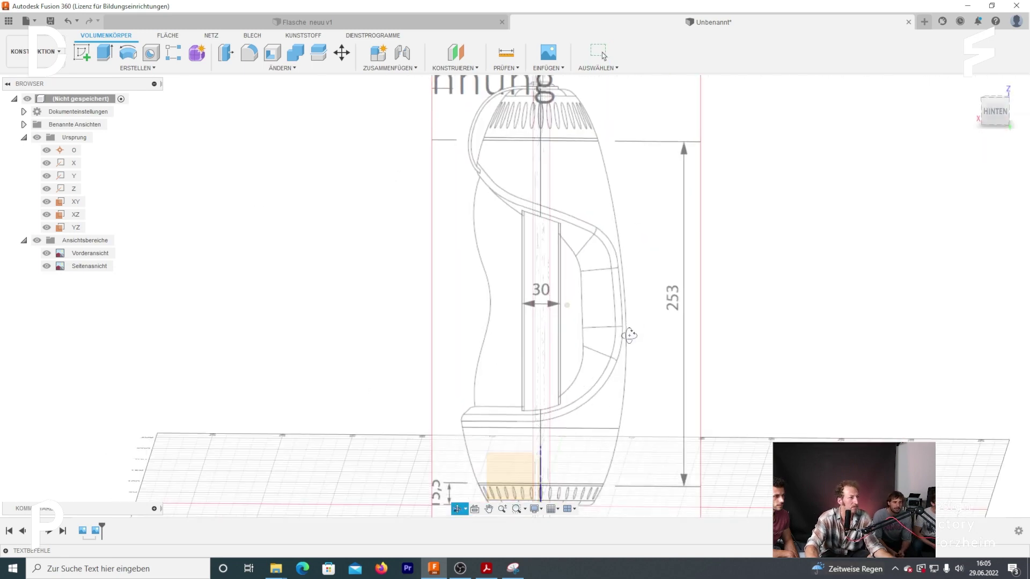
left_click(536, 415)
Draw a vertical centre line from the base origin and a roughly 36 mm base line
key("l")
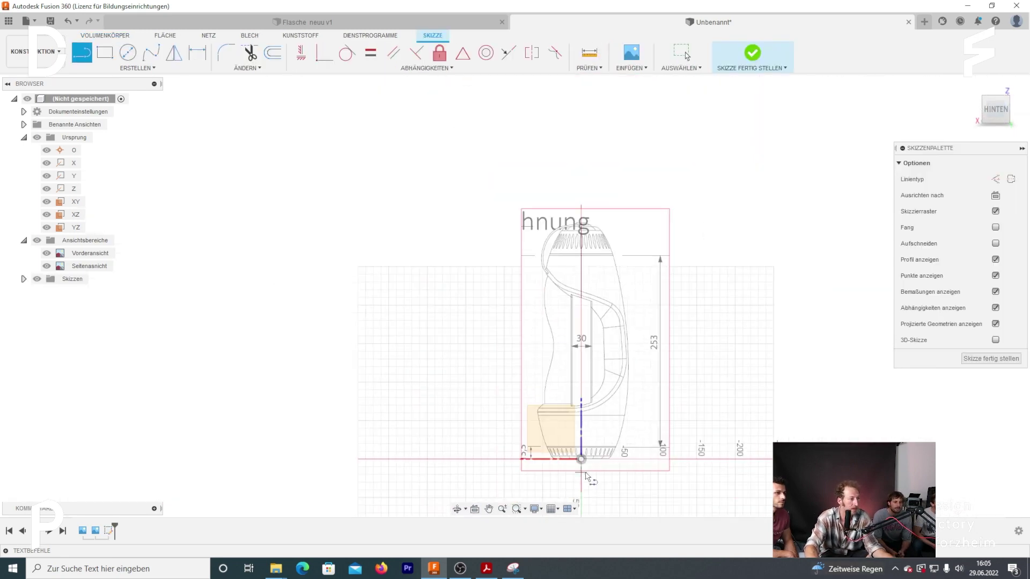
left_click(566, 480)
left_click(567, 275)
scroll(577, 292, "up", 2)
scroll(510, 214, "down", 2)
scroll(454, 130, "up", 5)
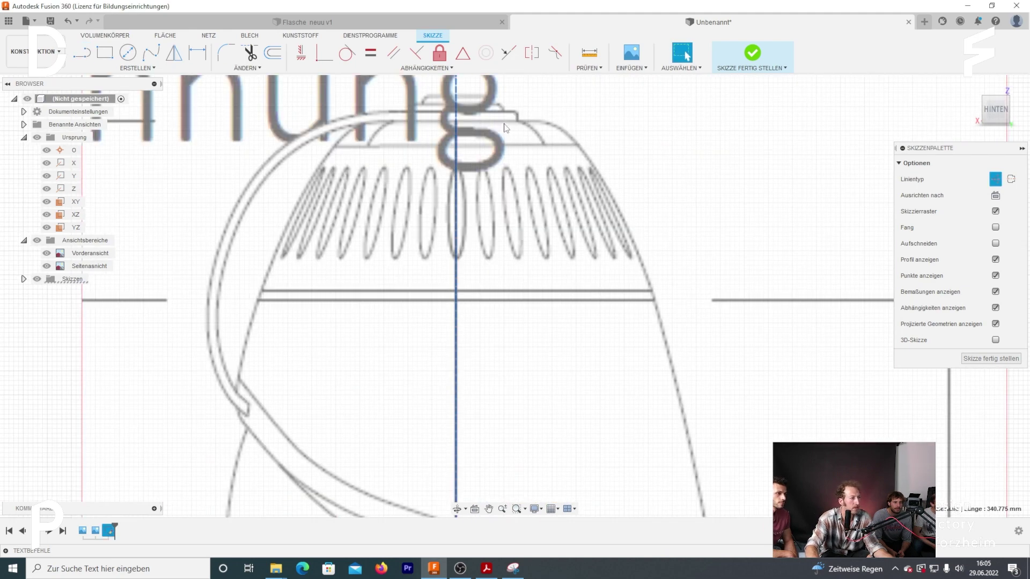
scroll(454, 130, "up", 2)
scroll(455, 130, "down", 3)
scroll(536, 268, "down", 2)
scroll(480, 356, "up", 5)
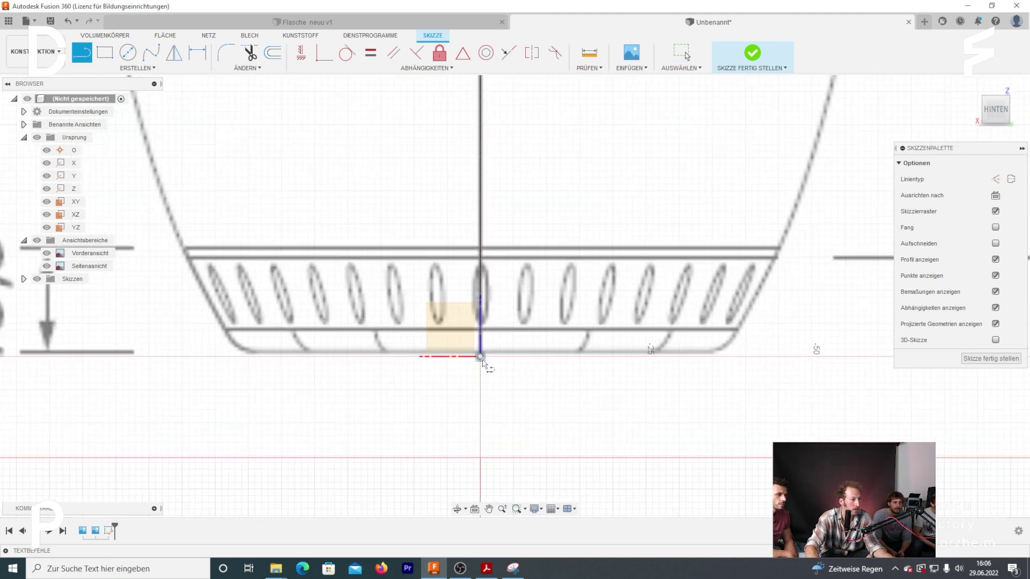
left_click(480, 356)
left_click(720, 357)
scroll(719, 375, "down", 3)
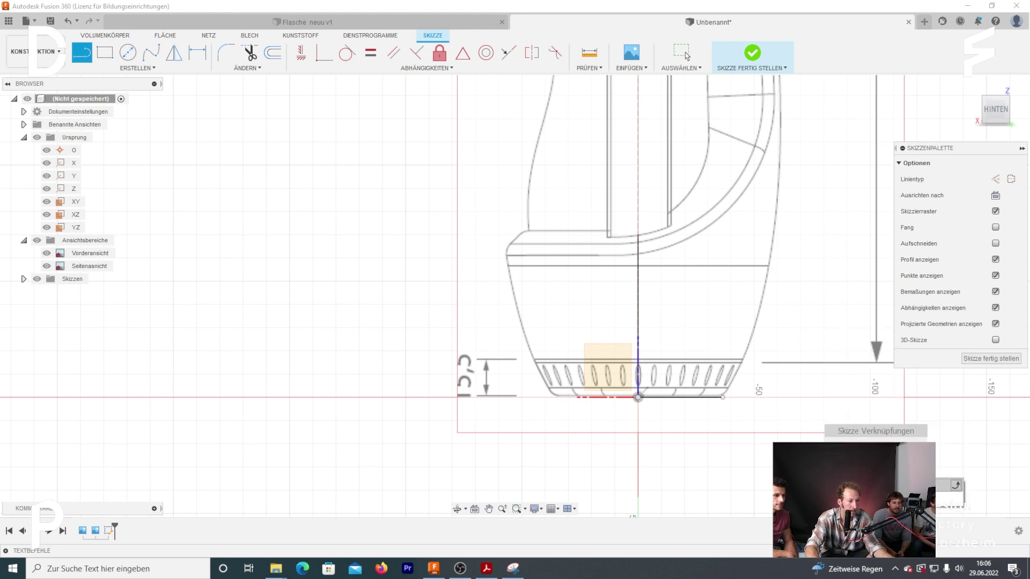
Draw a spline up the bottle side to the top corner and place its top point on the outline
middle_click_drag(763, 339, 673, 421)
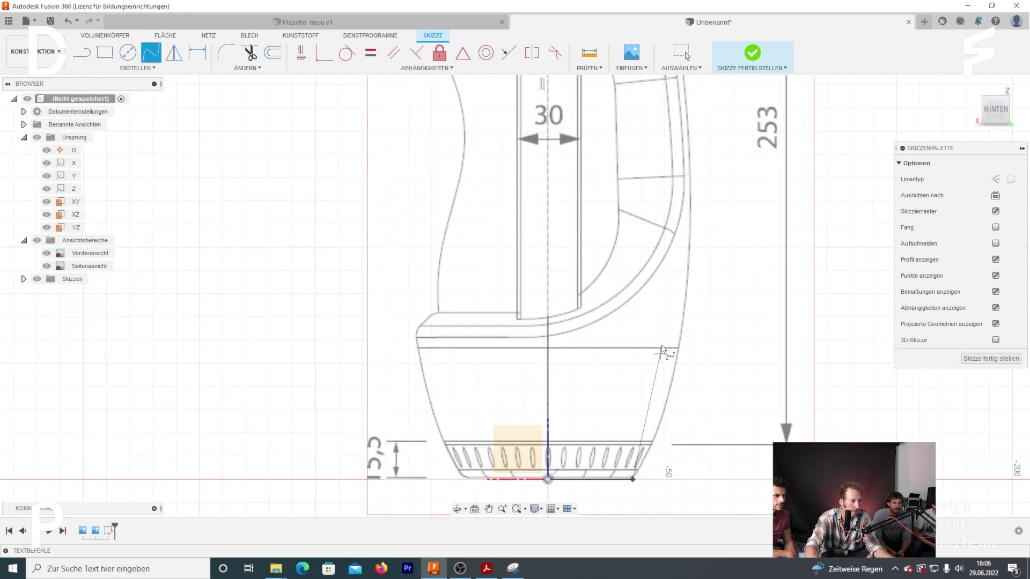
middle_click_drag(662, 350, 585, 433)
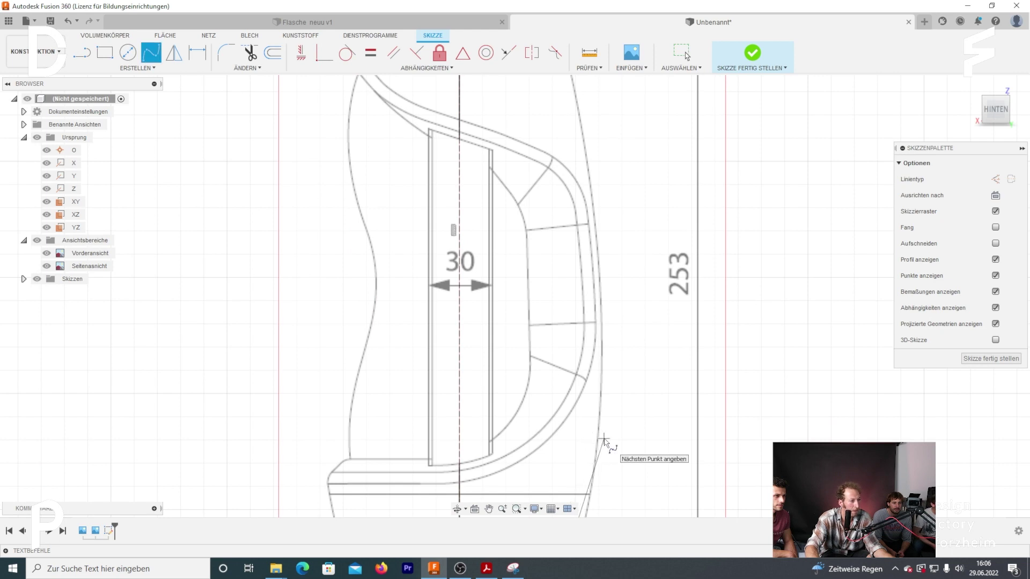
middle_click_drag(606, 288, 612, 517)
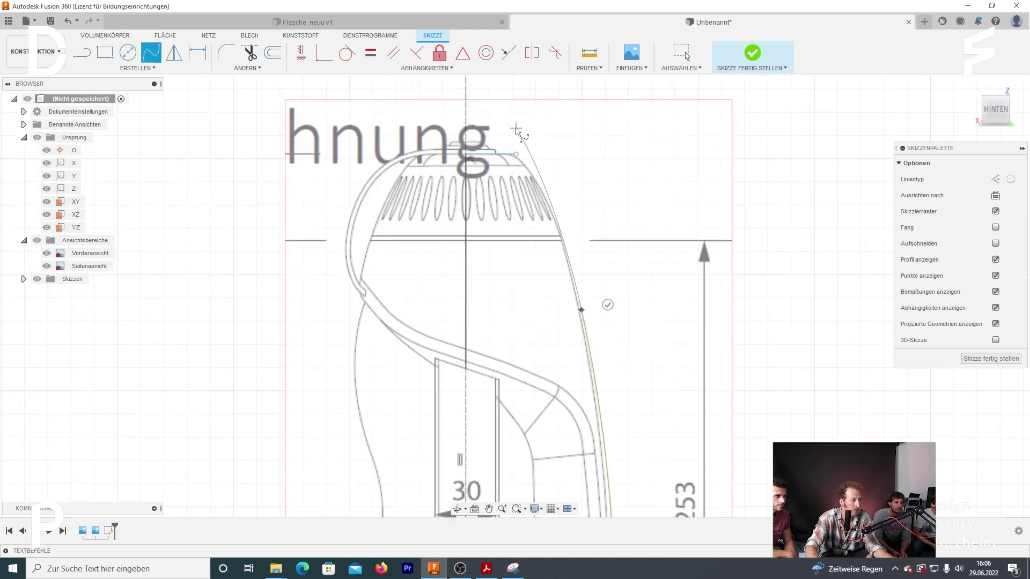
left_click(516, 154)
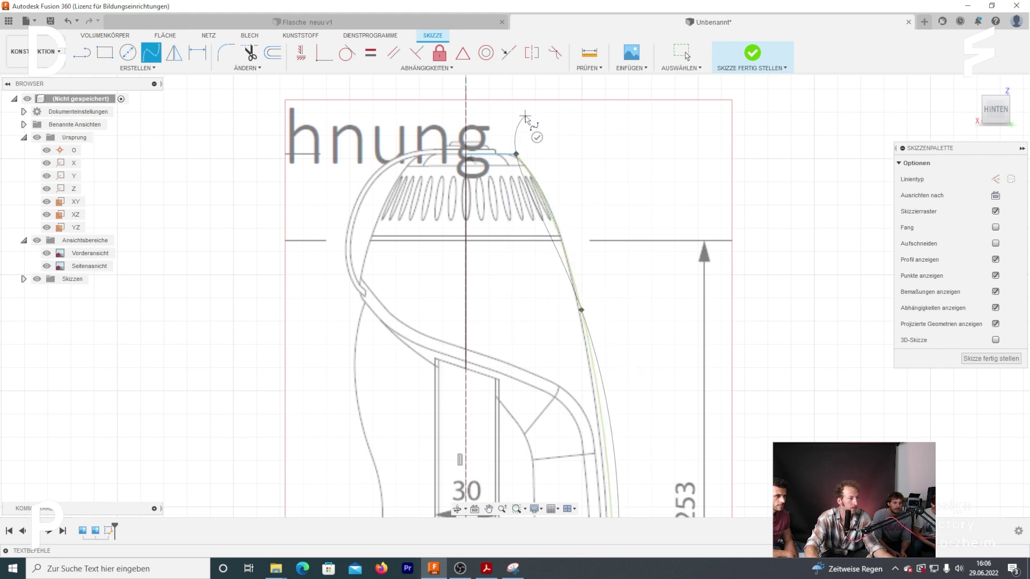
left_click(537, 137)
key("Escape")
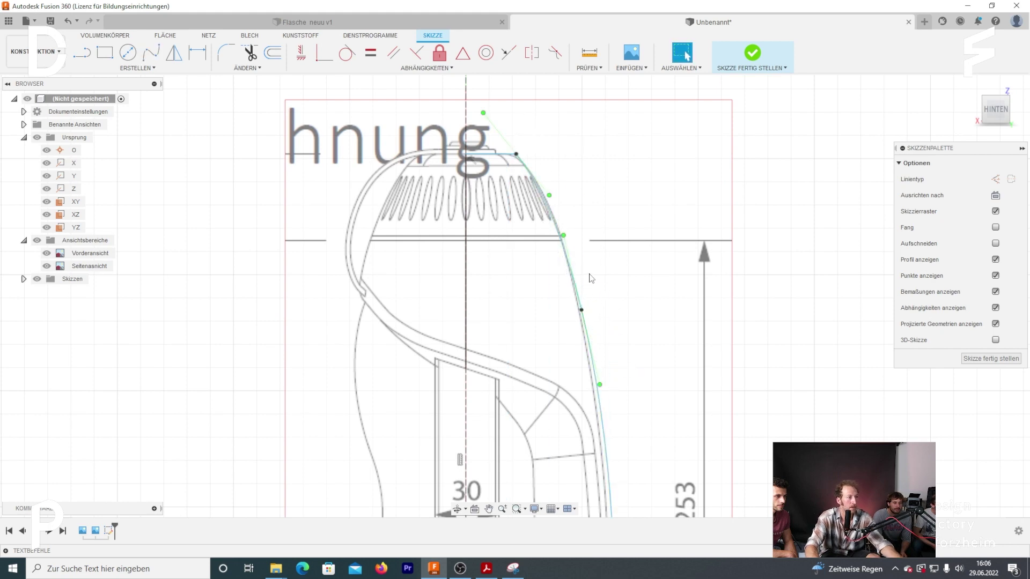
middle_click_drag(604, 380, 604, 295)
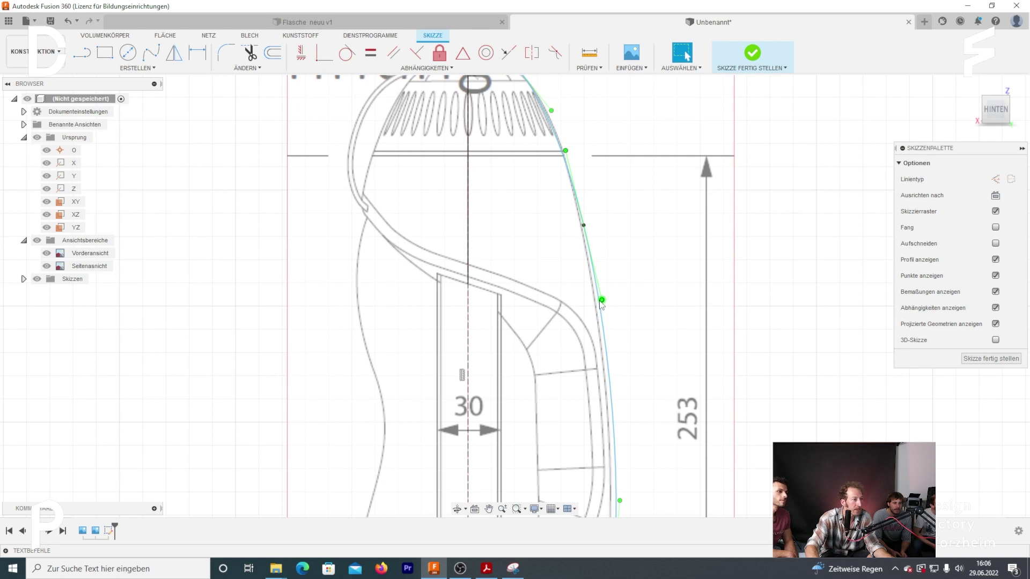
key("Escape")
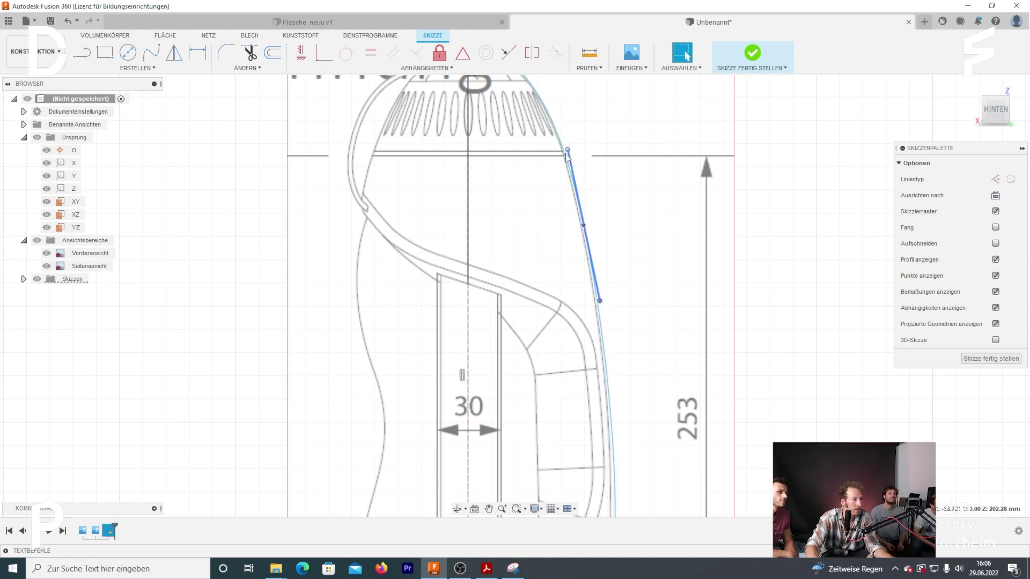
left_click_drag(568, 151, 570, 156)
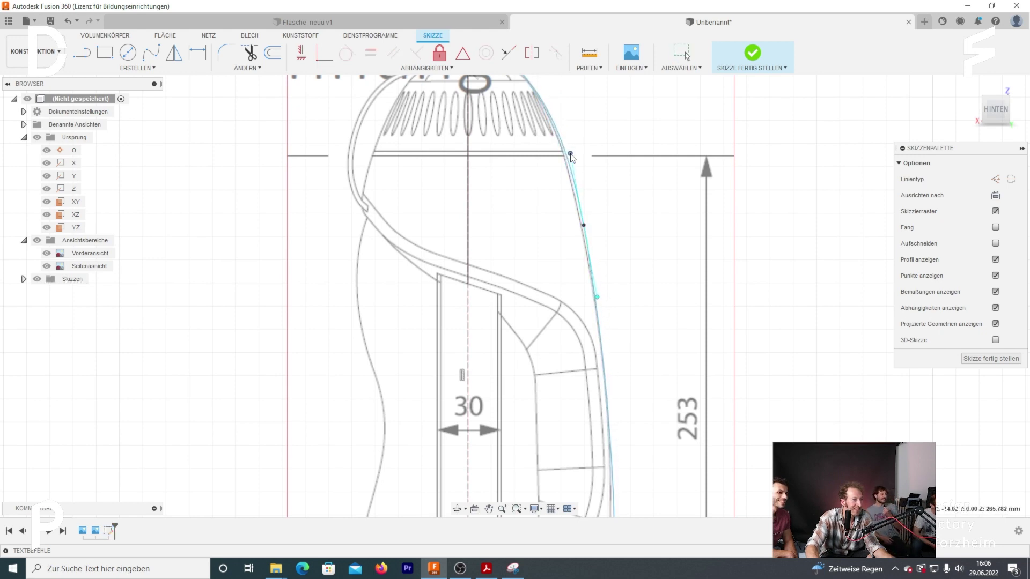
Use spline tangent handles to bend the middle and bottom end onto the bottle contour
left_click(584, 230)
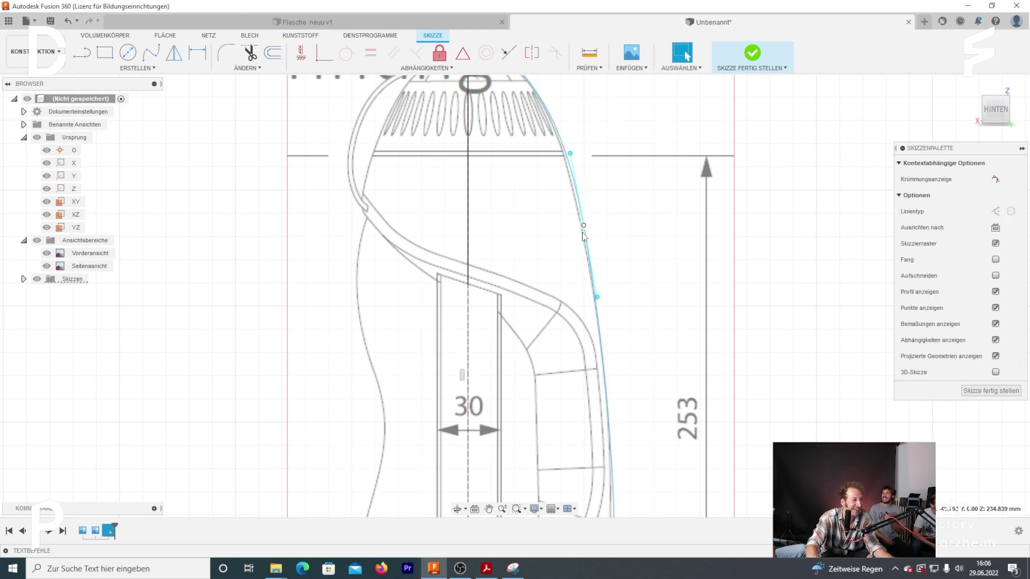
key("Escape")
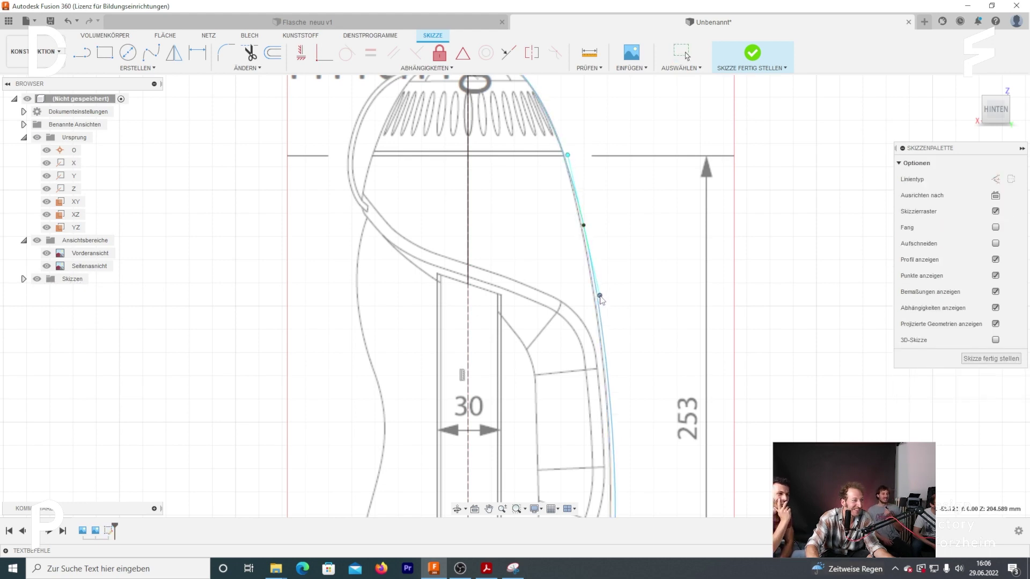
left_click(584, 228)
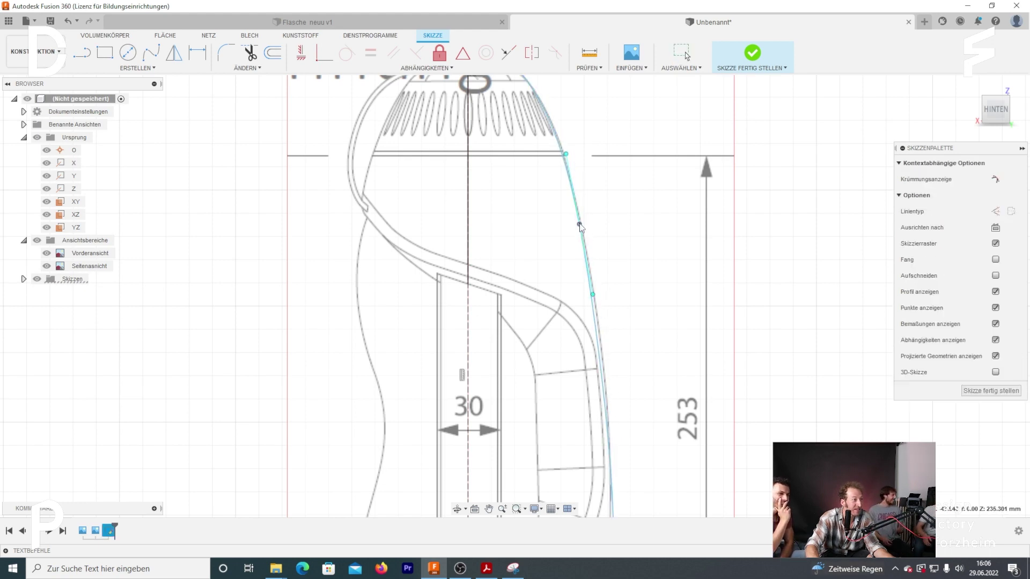
middle_click_drag(590, 515, 568, 366)
left_click(580, 364)
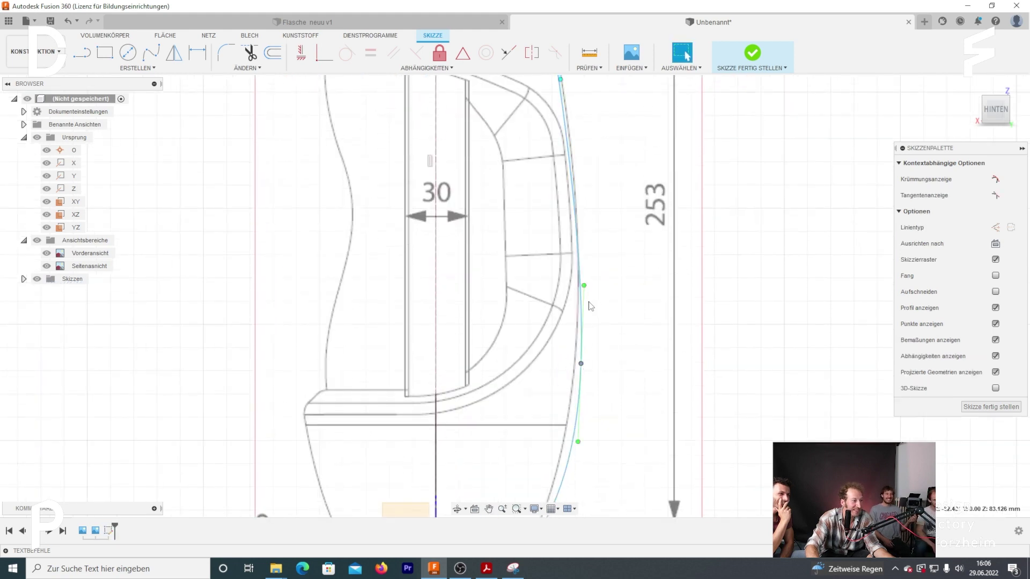
left_click_drag(584, 289, 590, 273)
left_click(581, 365)
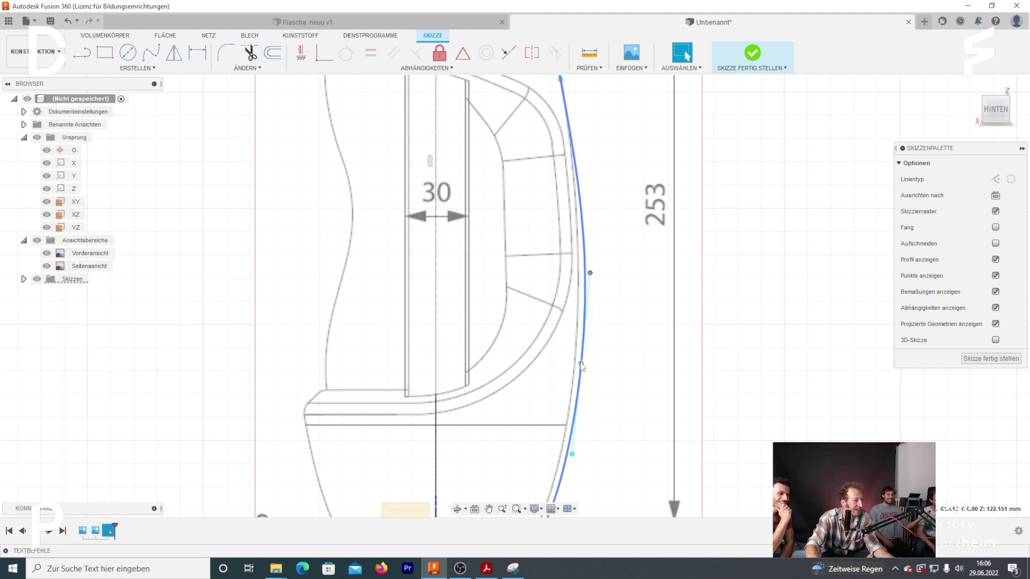
left_click_drag(581, 364, 576, 363)
scroll(577, 366, "down", 3)
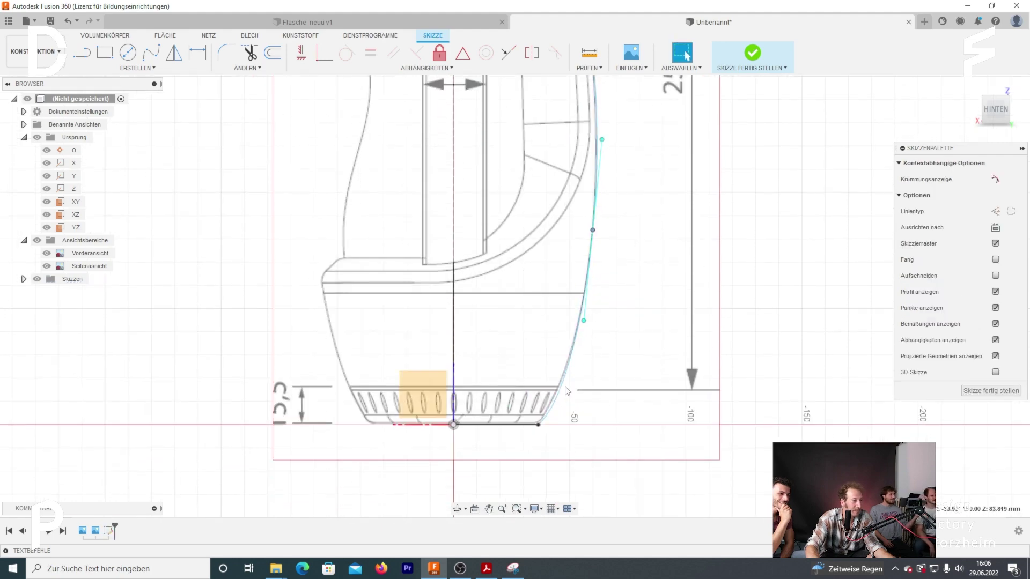
scroll(577, 360, "up", 5)
left_click(612, 208)
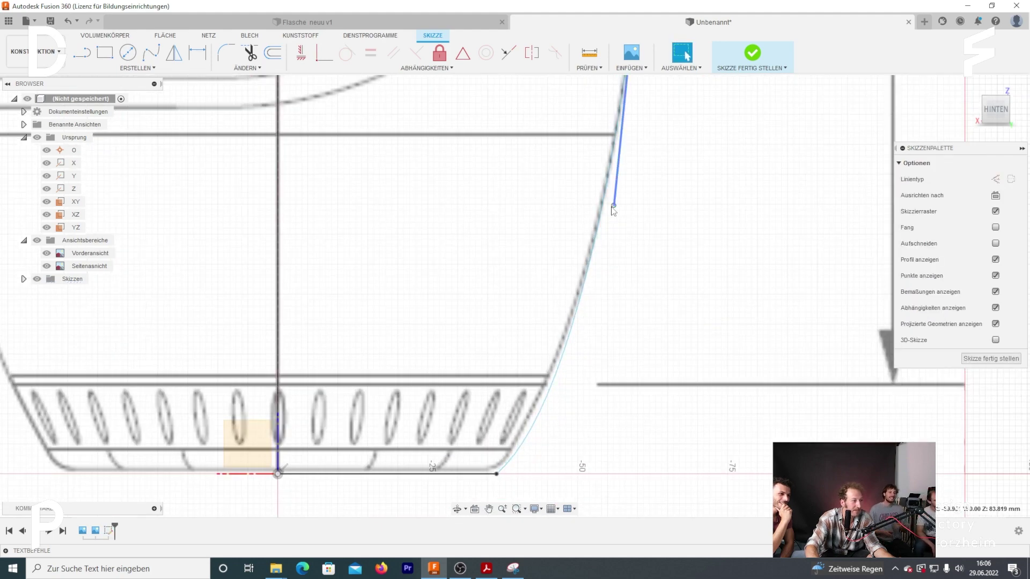
left_click(506, 472)
left_click_drag(556, 427, 553, 416)
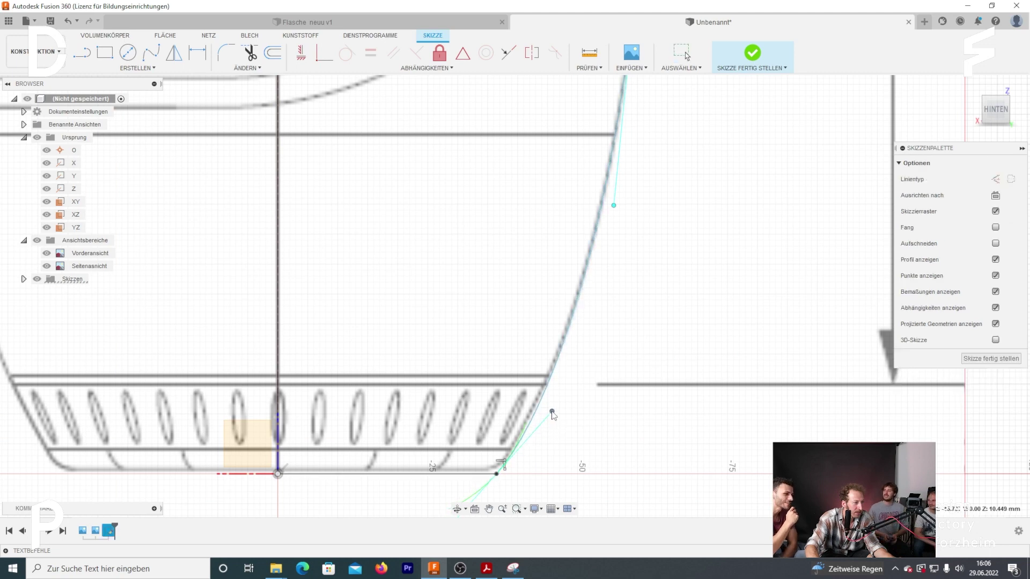
Nudge the upper spline points to align the curve with the bottle's side outline
scroll(622, 296, "up", 3)
scroll(627, 227, "up", 3)
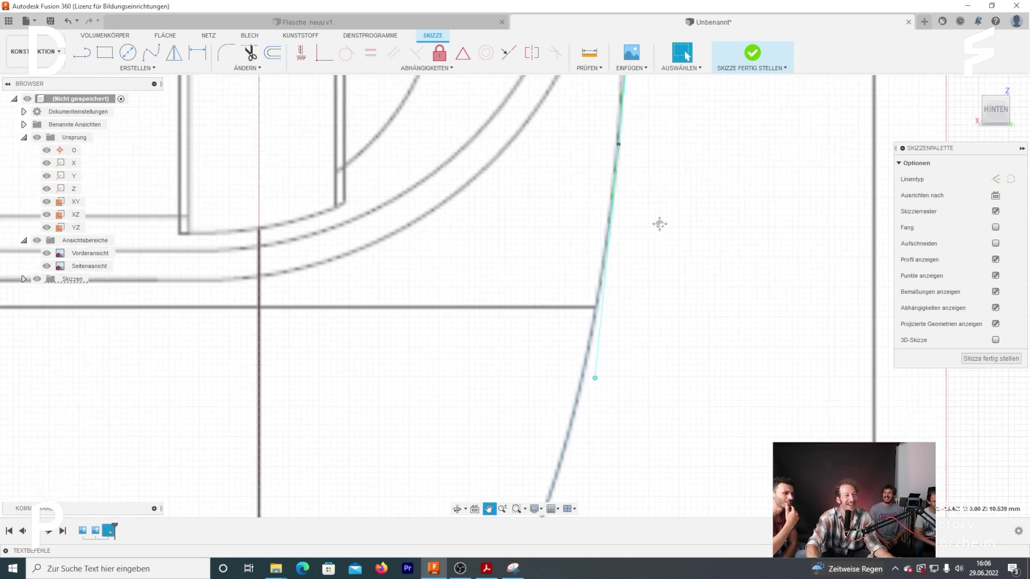
scroll(659, 223, "up", 2)
middle_click_drag(628, 295, 640, 262)
scroll(637, 189, "down", 3)
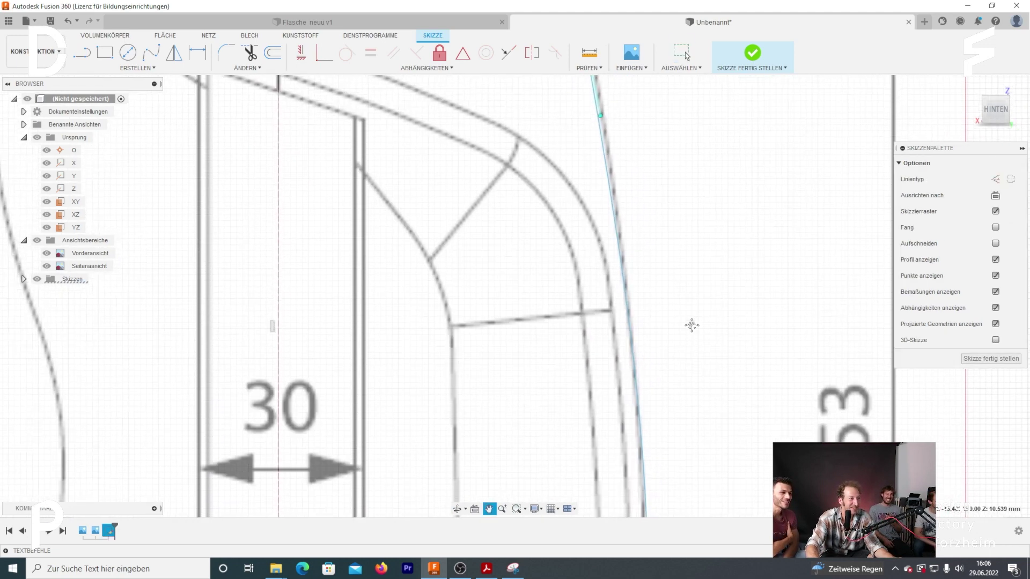
scroll(615, 299, "up", 3)
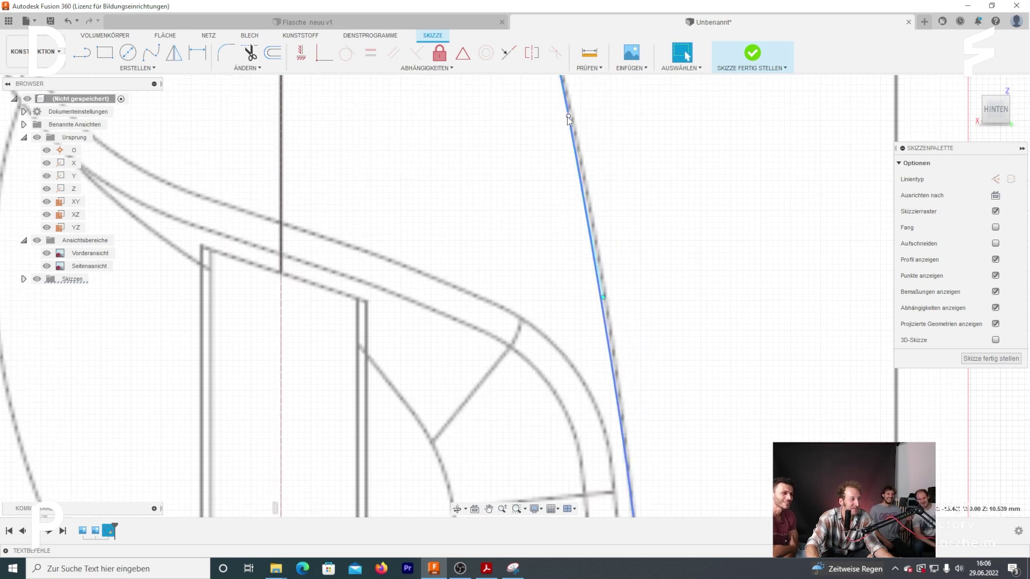
left_click_drag(568, 116, 573, 116)
mouse_move(613, 144)
middle_mouse_down()
mouse_move(575, 229)
mouse_move(614, 336)
middle_mouse_up()
left_click_drag(553, 320, 551, 323)
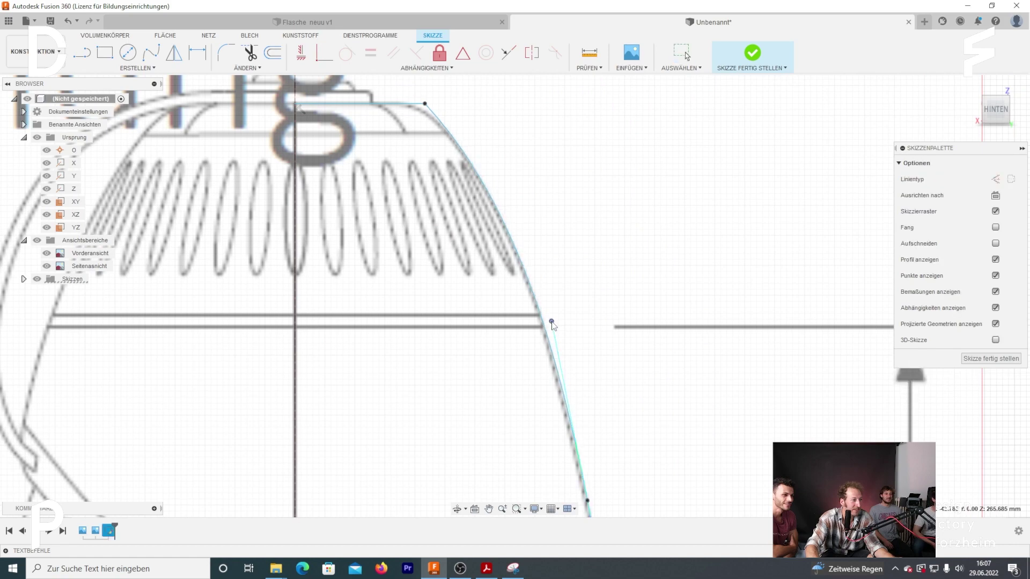
scroll(625, 399, "down", 5)
scroll(642, 315, "up", 3)
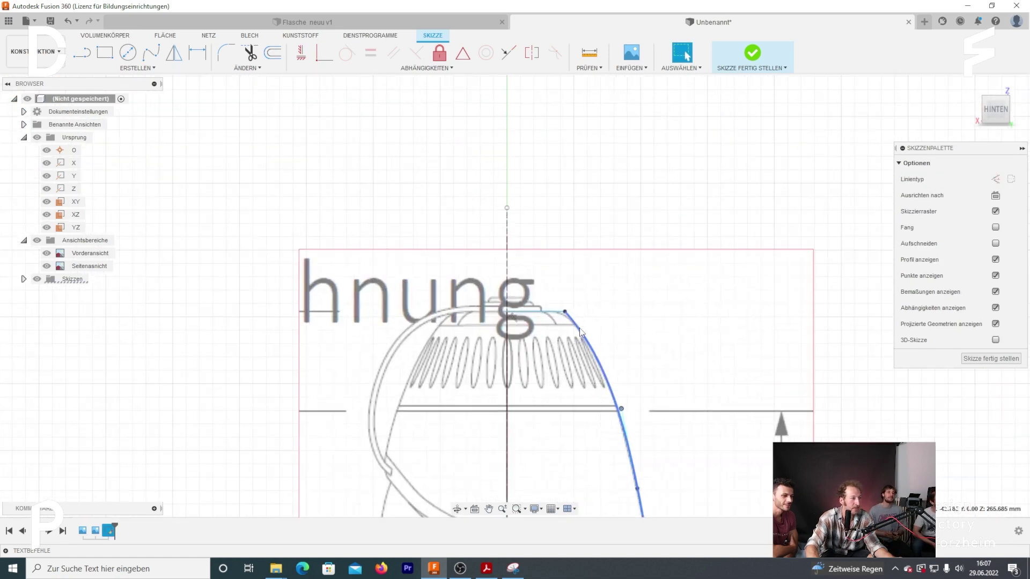
scroll(554, 304, "up", 5)
scroll(590, 351, "down", 4)
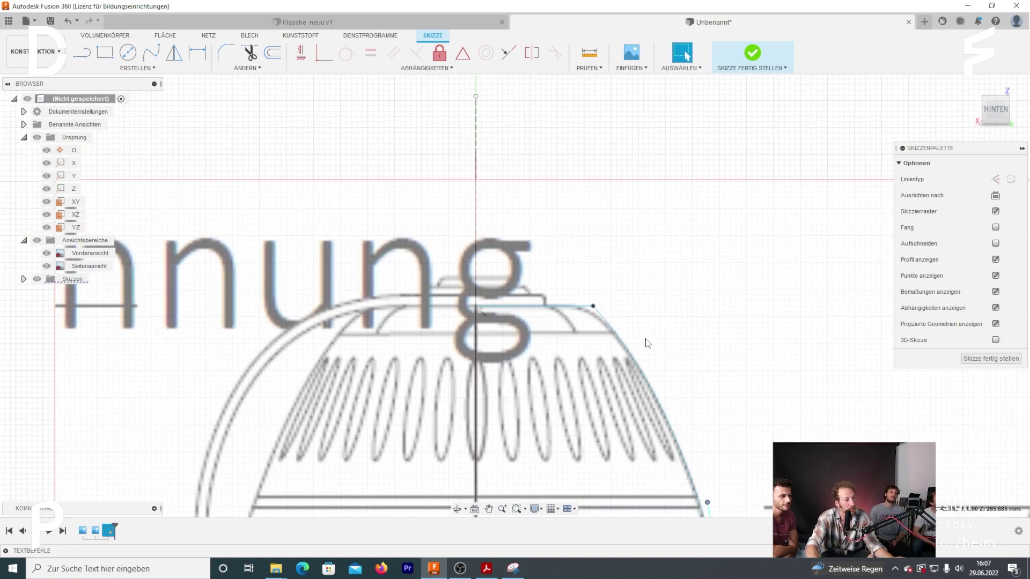
scroll(646, 342, "down", 4)
scroll(651, 269, "down", 1)
scroll(659, 363, "down", 3)
scroll(657, 356, "down", 2)
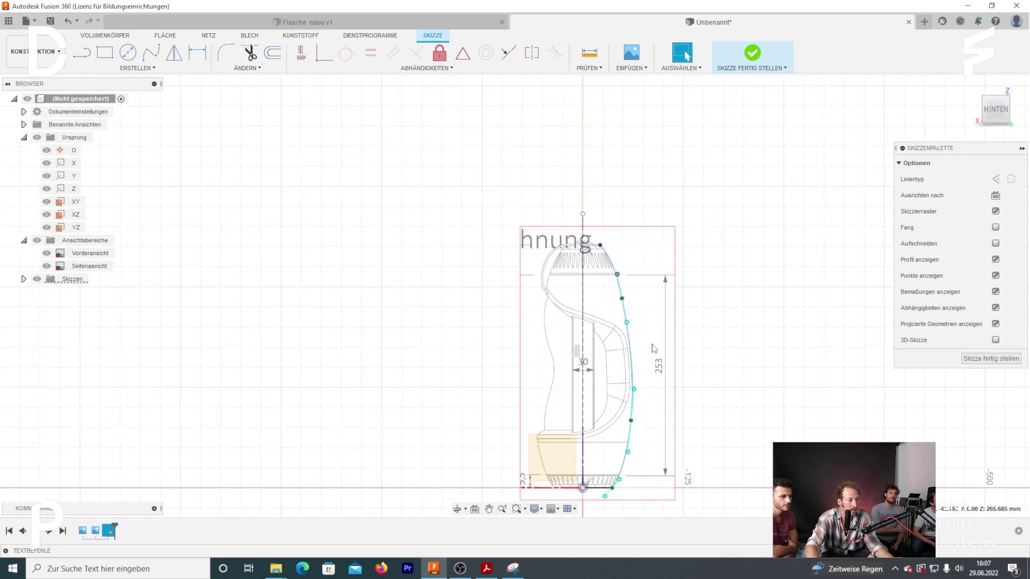
scroll(634, 474, "up", 3)
scroll(660, 496, "up", 3)
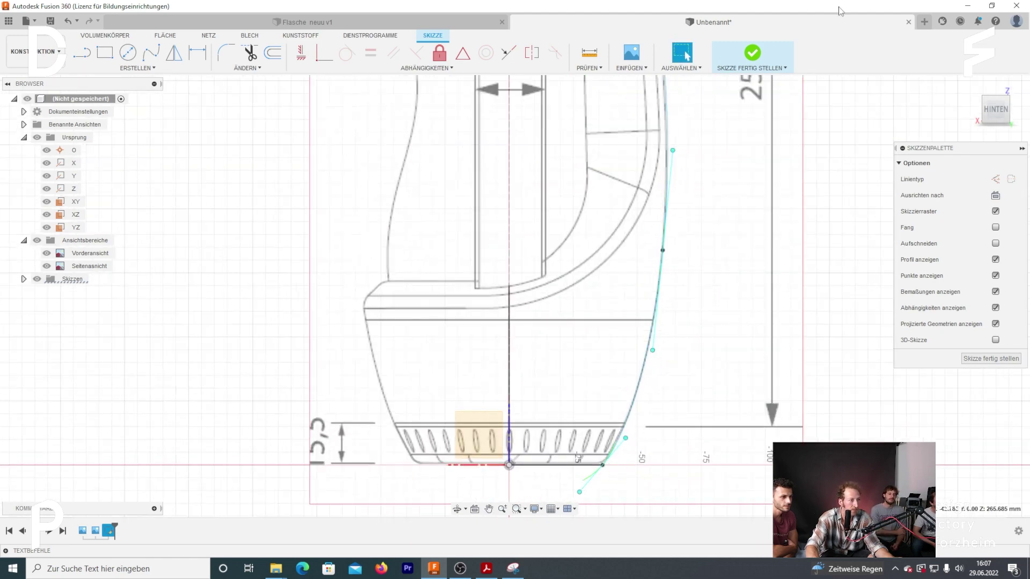
Finish the bottle outline sketch
left_click(753, 53)
scroll(750, 265, "down", 3)
scroll(758, 287, "down", 2)
scroll(762, 268, "down", 2)
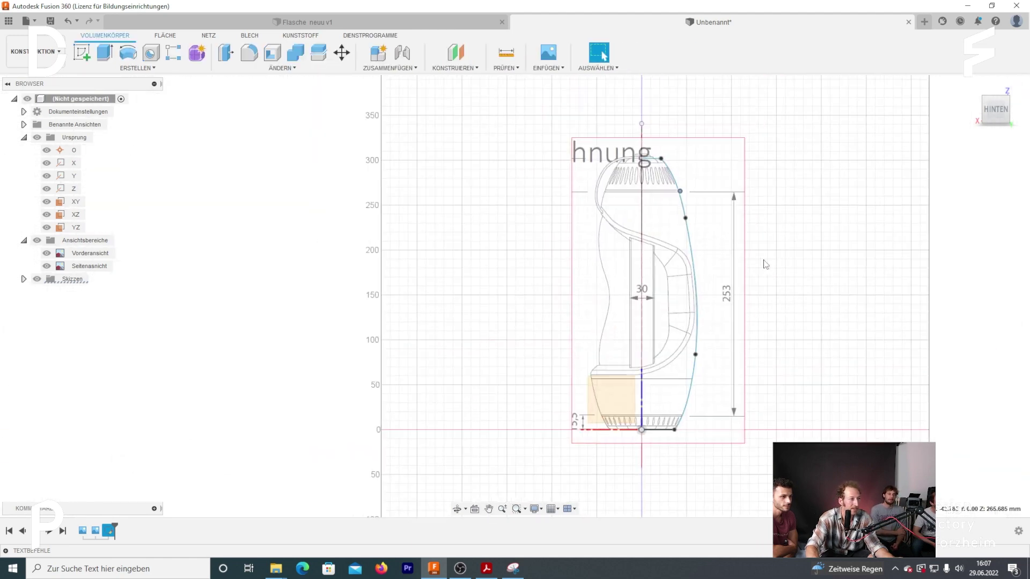
scroll(700, 319, "down", 1)
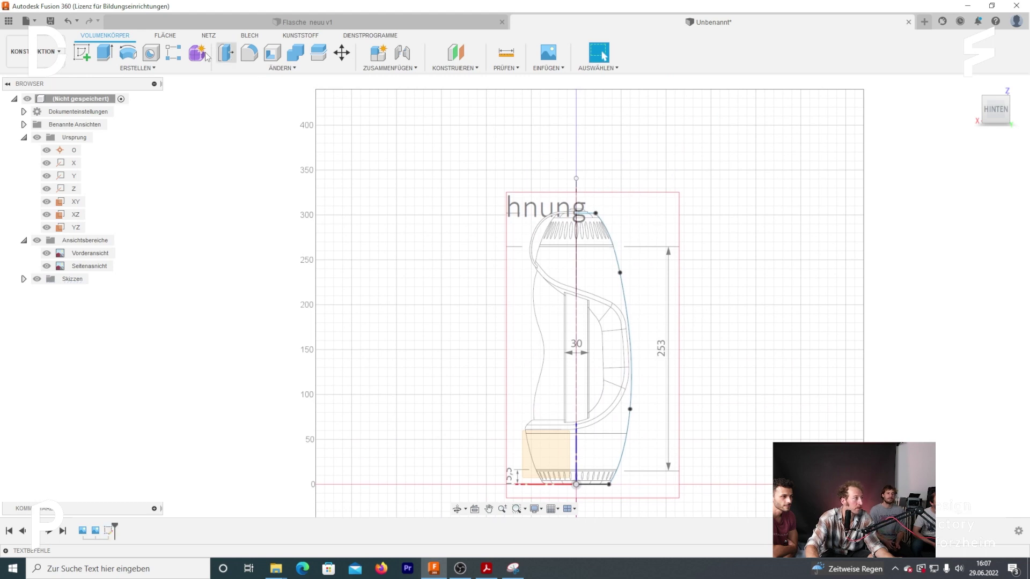
Revolve the bottle outline 360° around the centre line as a surface body
left_click(269, 68)
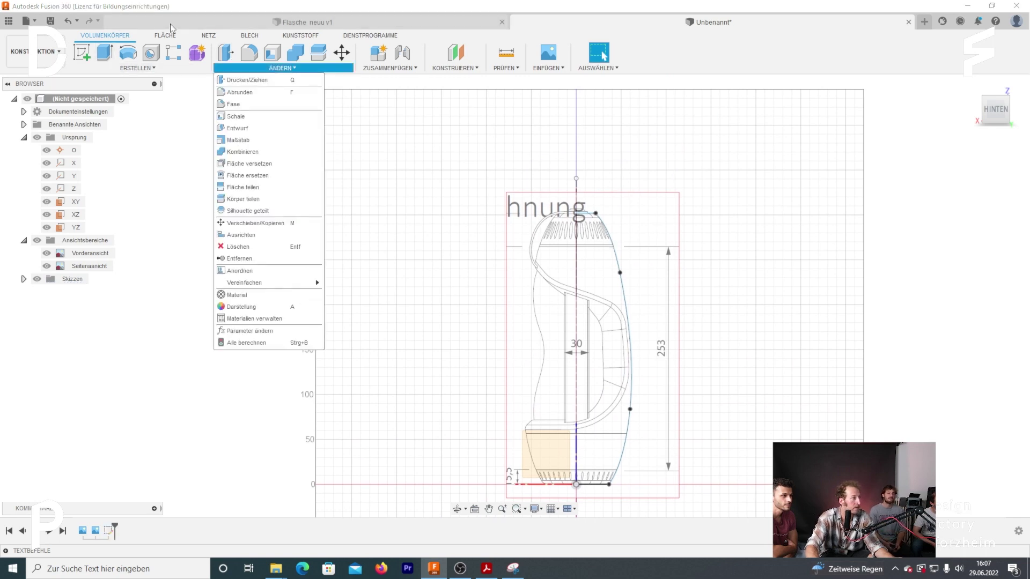
left_click(169, 39)
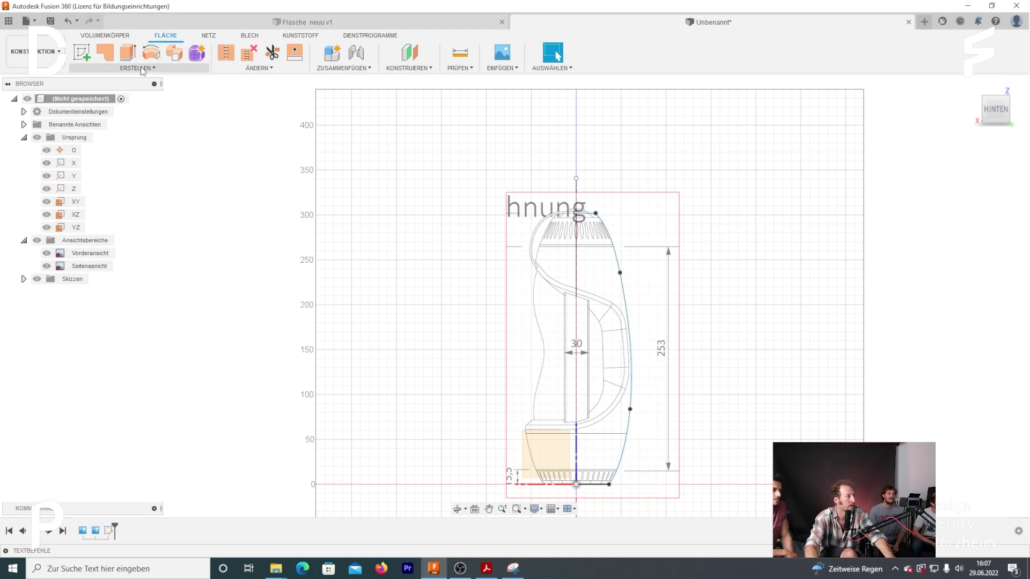
left_click(142, 69)
left_click(111, 140)
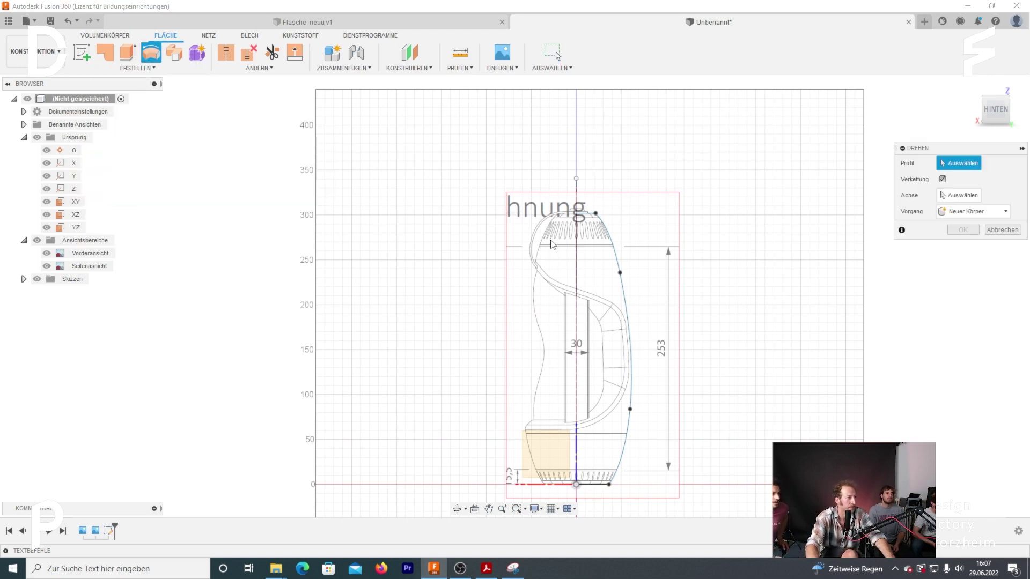
left_click(608, 305)
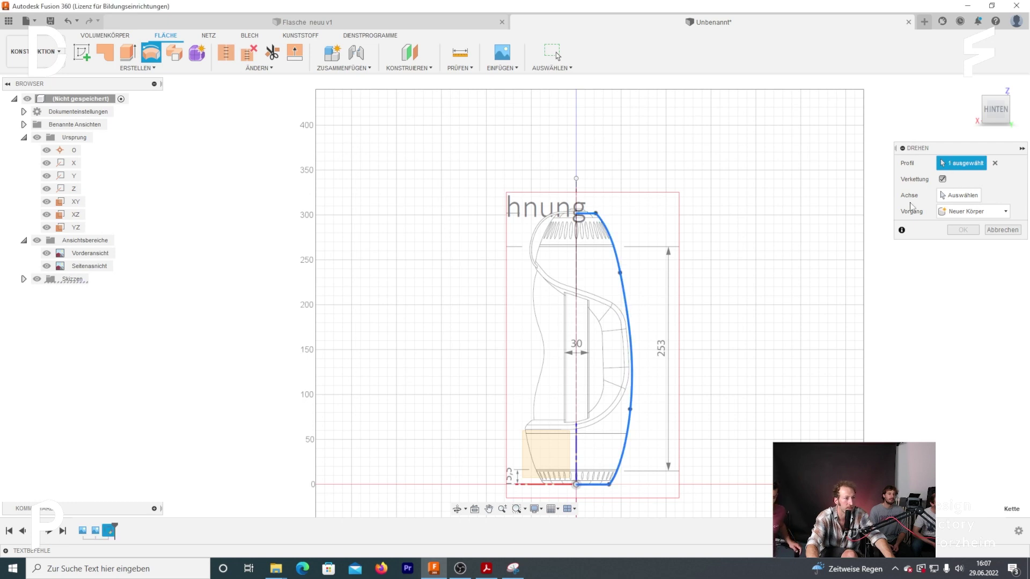
left_click(577, 322)
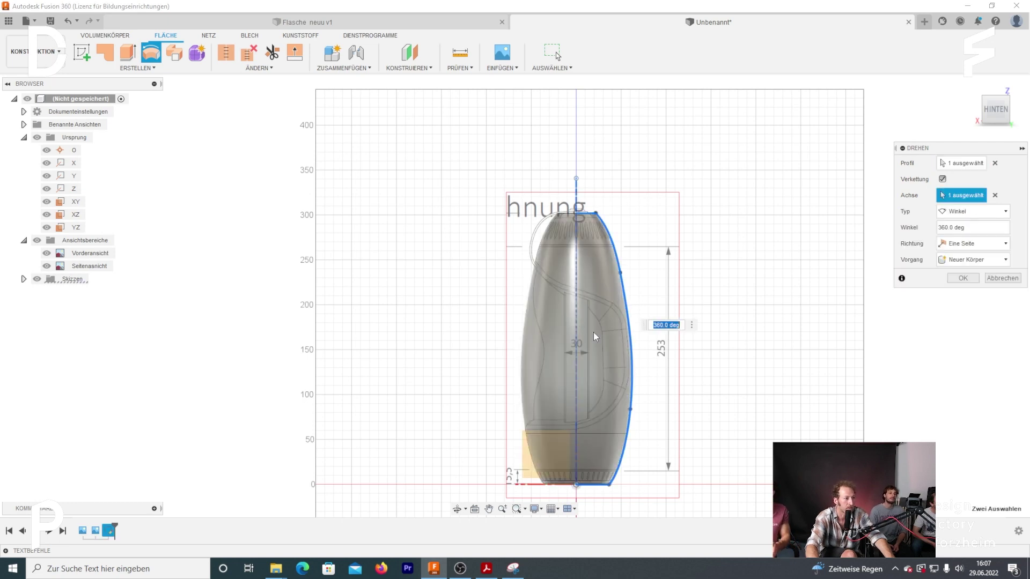
left_click(963, 278)
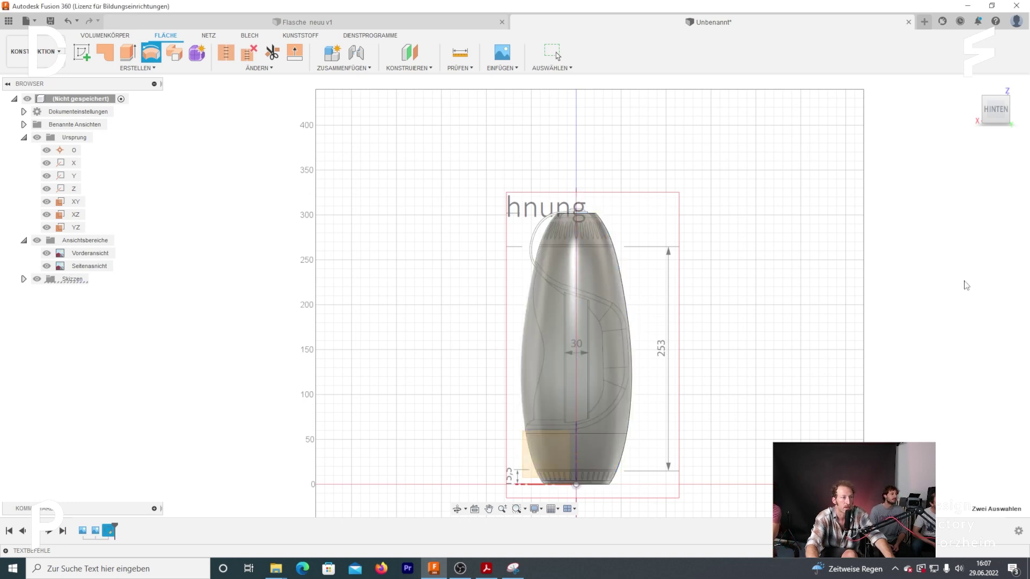
scroll(589, 273, "up", 4)
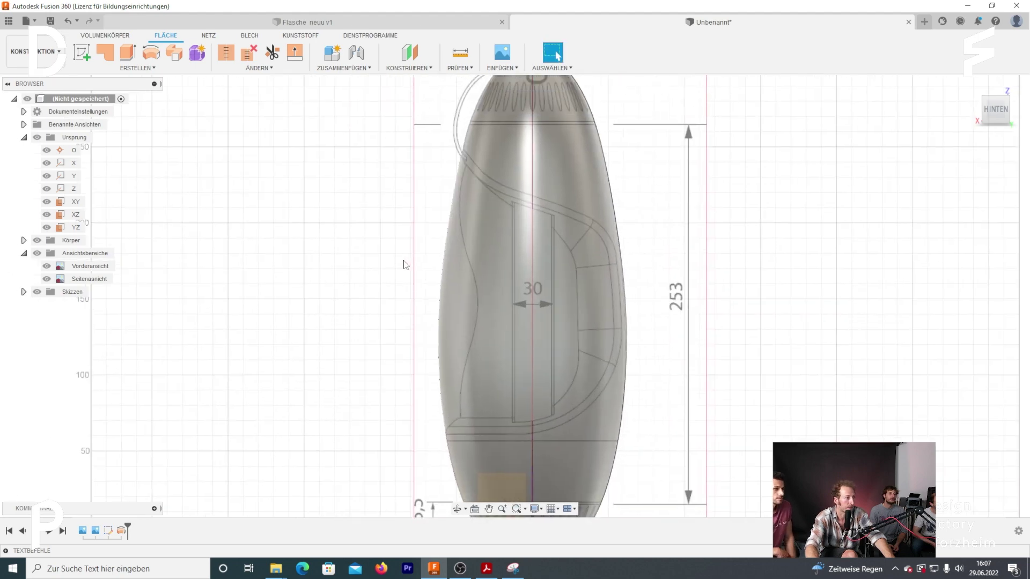
Hide Body1, orbit to a 3D view of the sketch, and enter the Form workspace
left_click(24, 240)
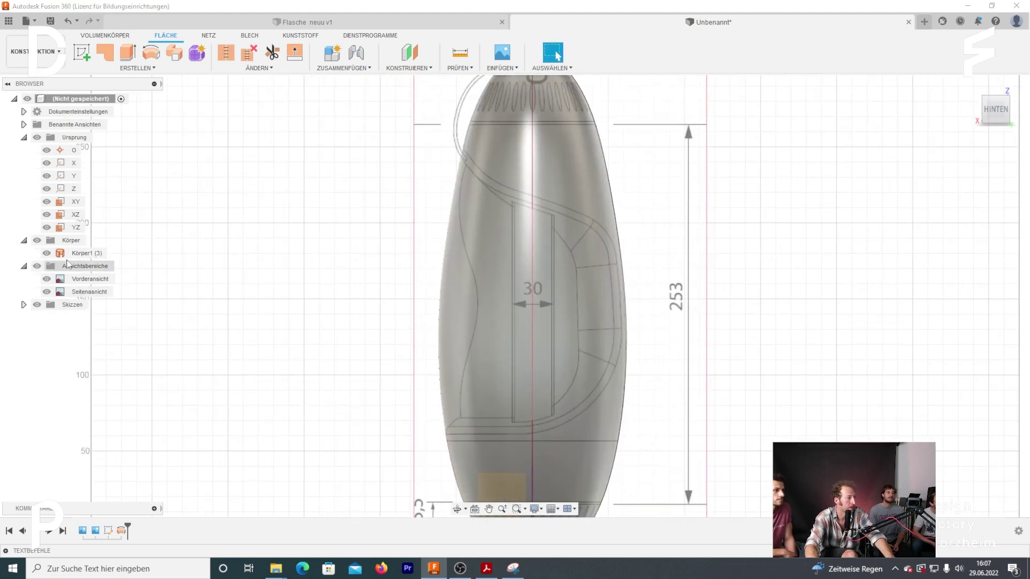
left_click(46, 253)
middle_click_drag(232, 198, 224, 243)
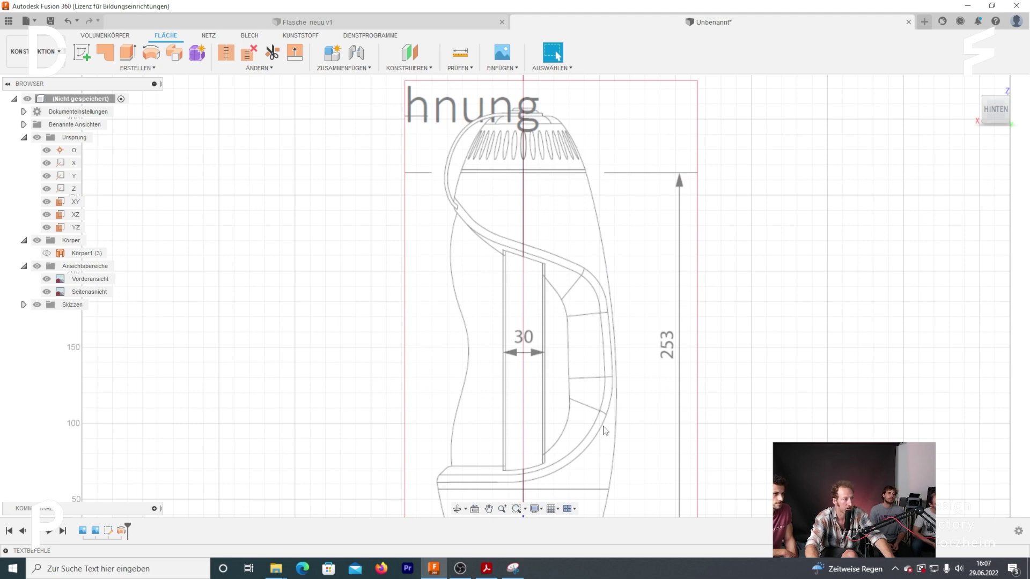
scroll(426, 437, "down", 5)
scroll(356, 271, "down", 2)
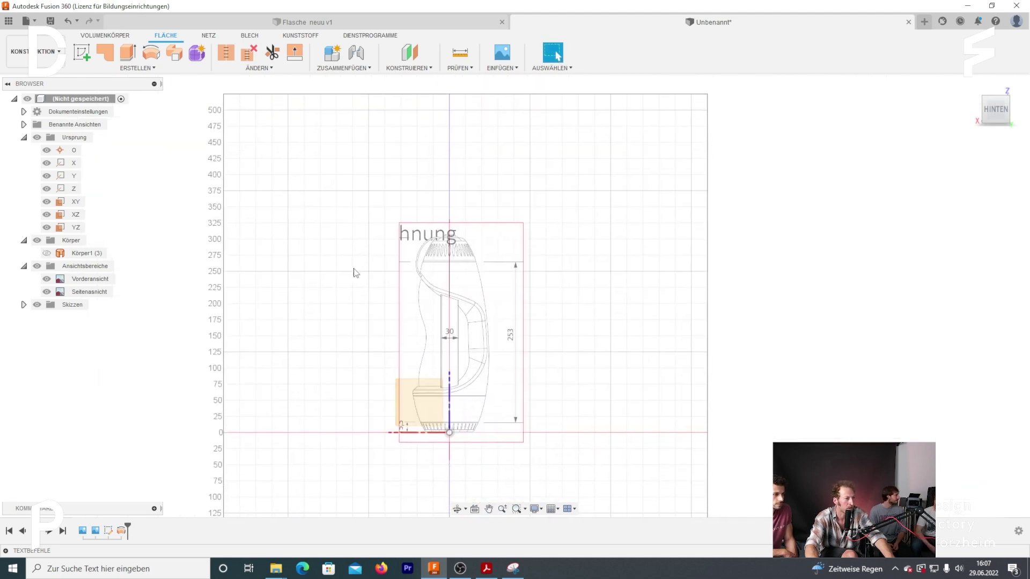
middle_click_drag(356, 272, 441, 436, "shift")
scroll(440, 435, "up", 3)
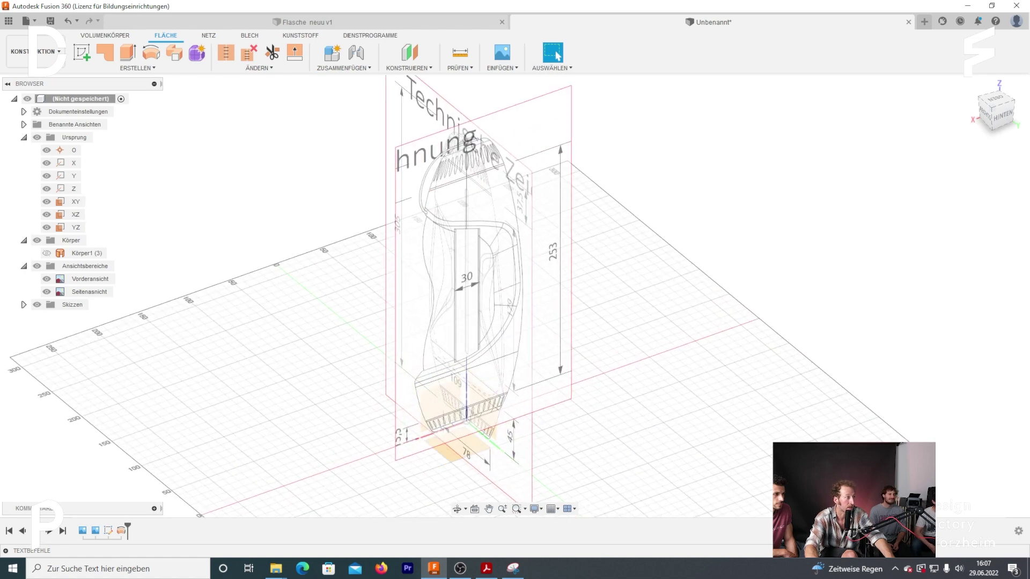
left_click(197, 52)
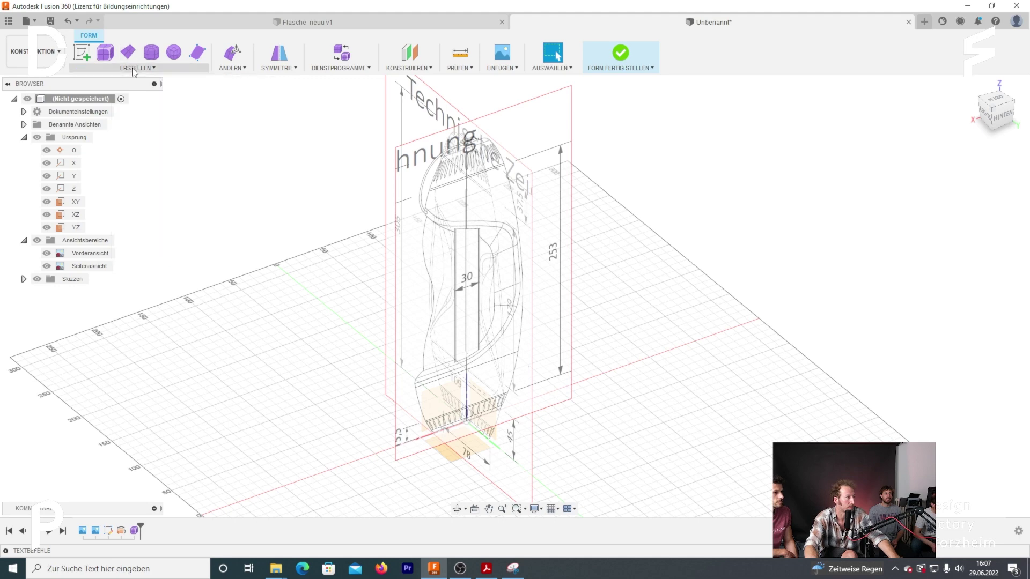
mouse_move(128, 52)
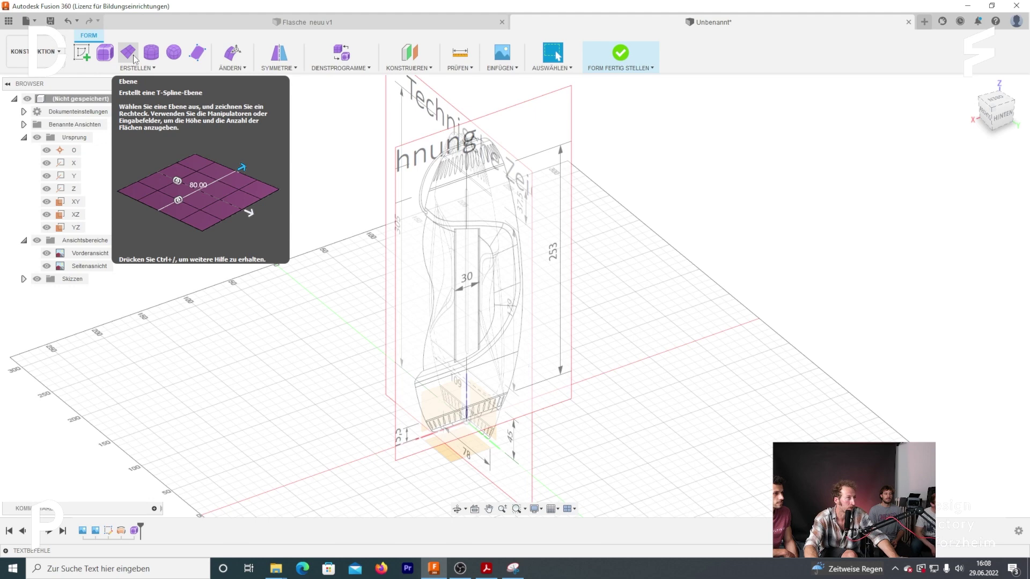
Create a 2×2-face T-spline plane, 120.760 × 98.737 mm, centred at the bottle base
left_click(128, 53)
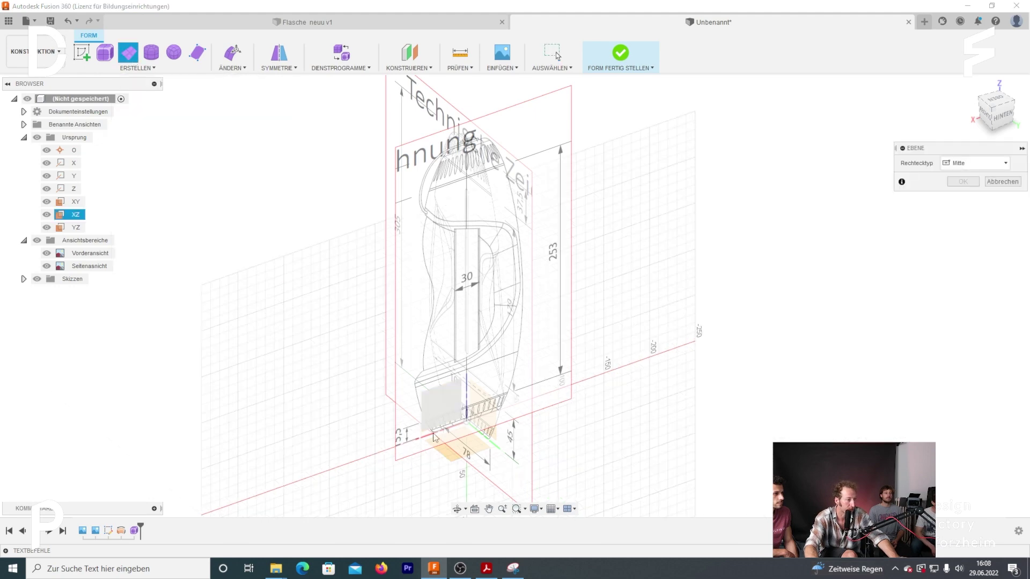
scroll(433, 437, "up", 3)
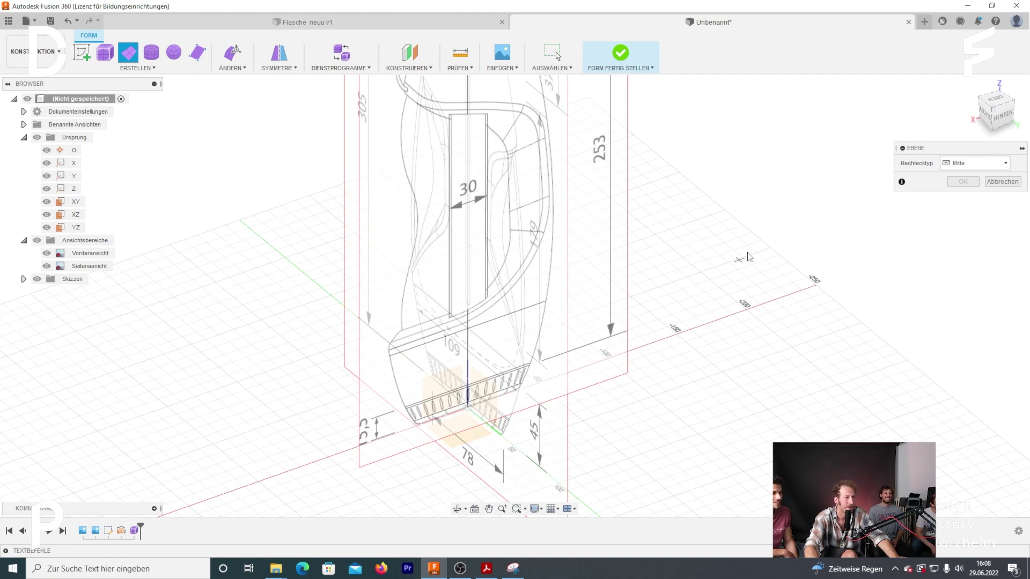
scroll(516, 374, "up", 3)
left_click(529, 361)
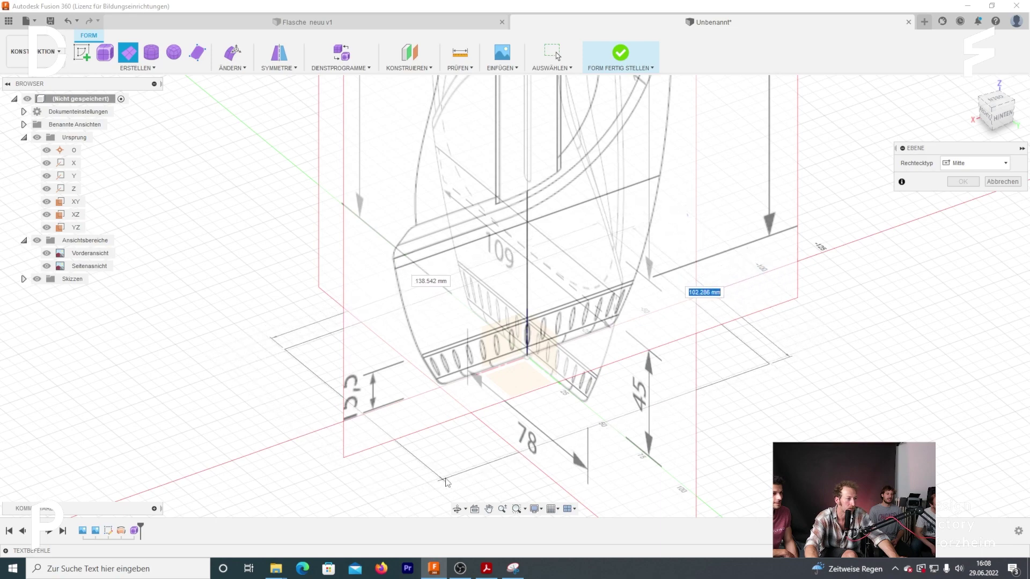
left_click(436, 455)
scroll(461, 445, "down", 3)
middle_click_drag(750, 333, 704, 376)
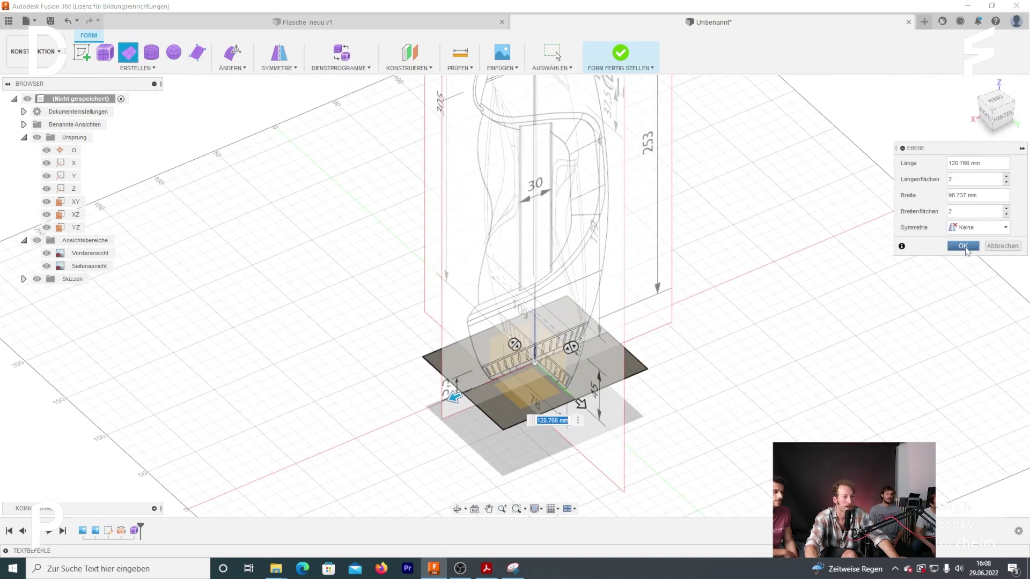
left_click(965, 247)
Start Edit Form on the T-spline plane and select its faces
right_click(549, 451)
left_click(498, 384)
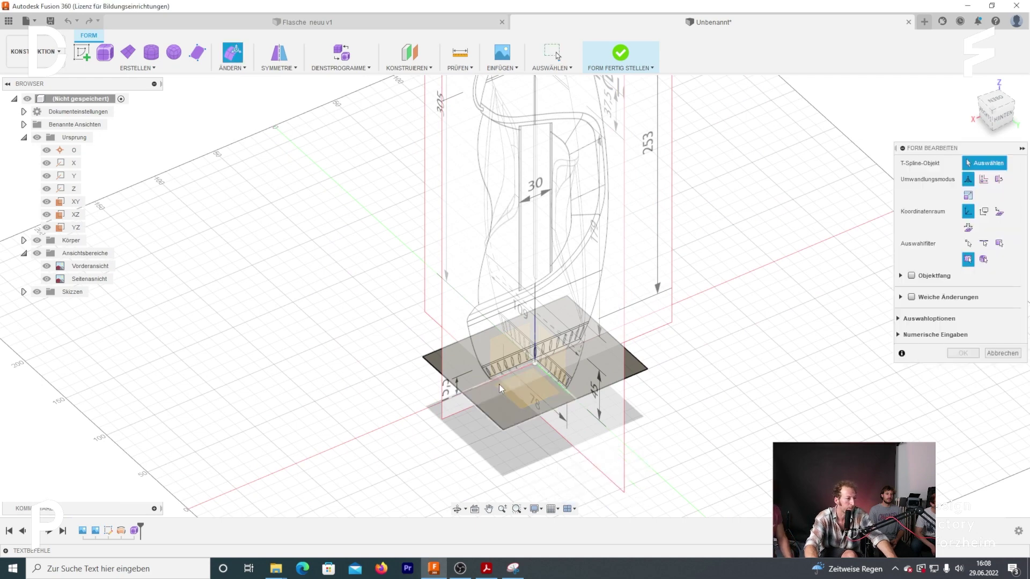
left_click(463, 363, "shift")
Raise the plane's four faces about 57.82 mm in the back view
left_click(568, 343, "shift")
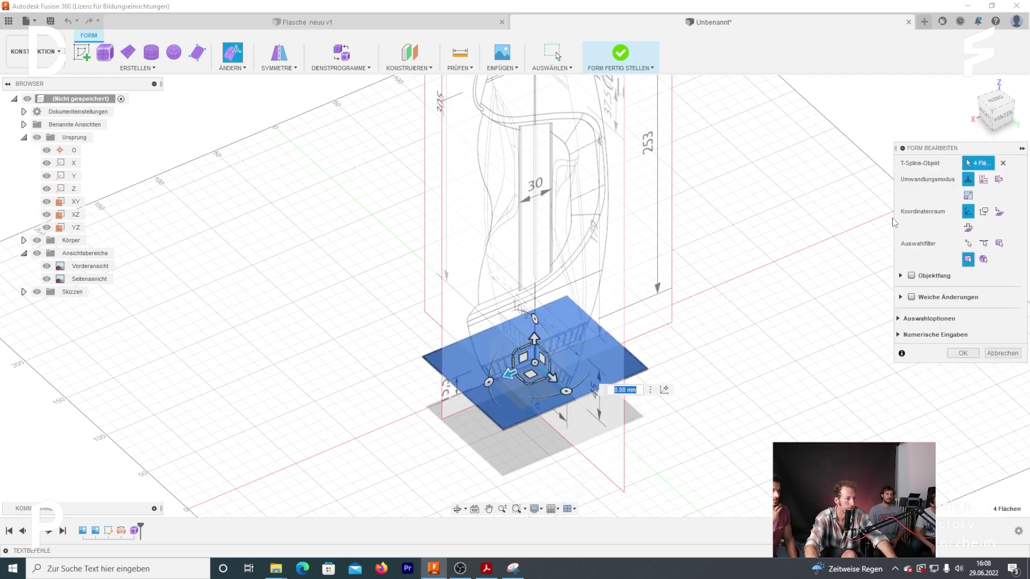
mouse_move(995, 111)
left_click(1004, 119)
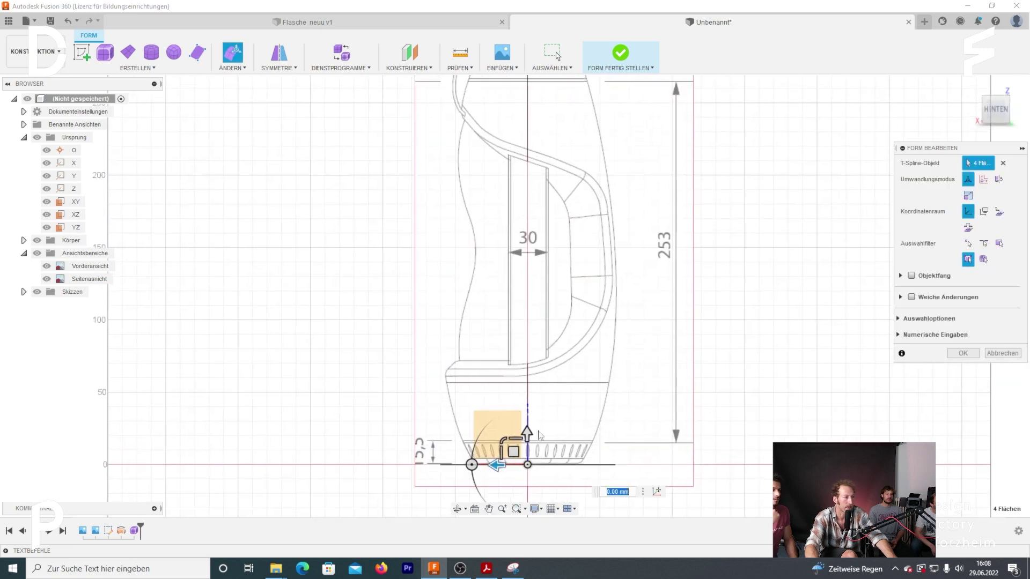
left_click_drag(526, 429, 514, 344)
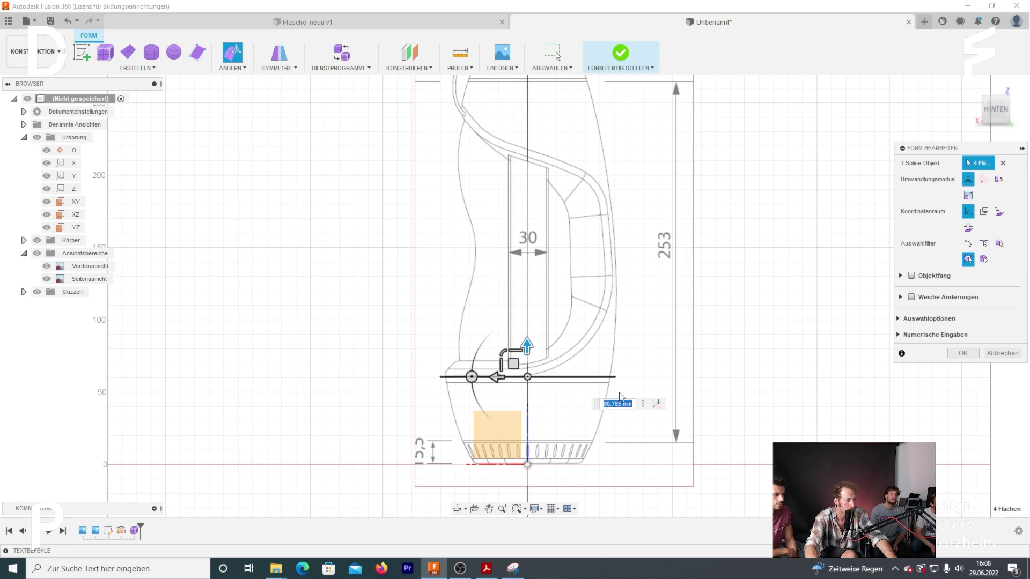
left_click(652, 348)
middle_click_drag(652, 348, 614, 433, "shift")
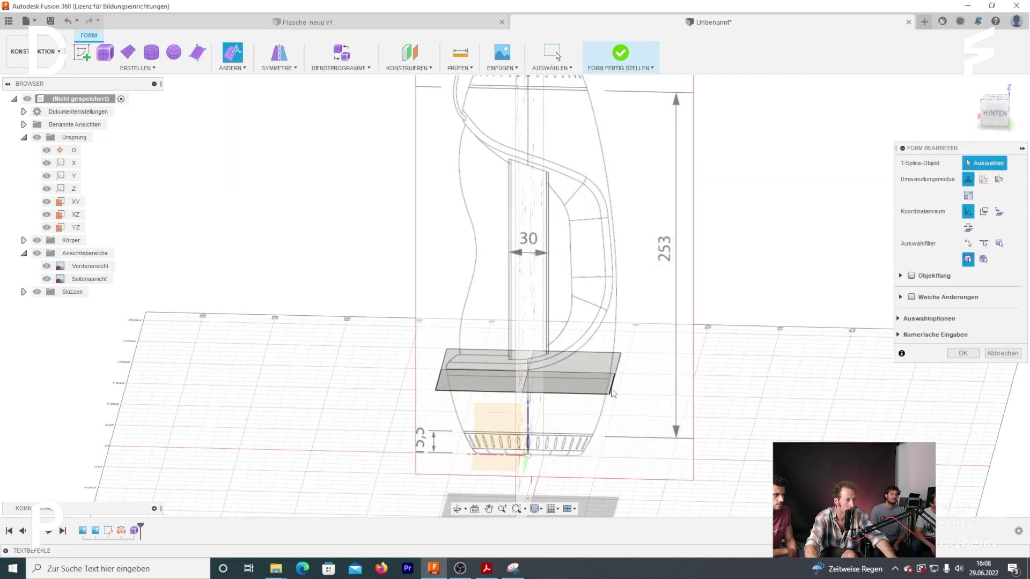
middle_click_drag(482, 440, 555, 377, "shift")
scroll(555, 378, "up", 2)
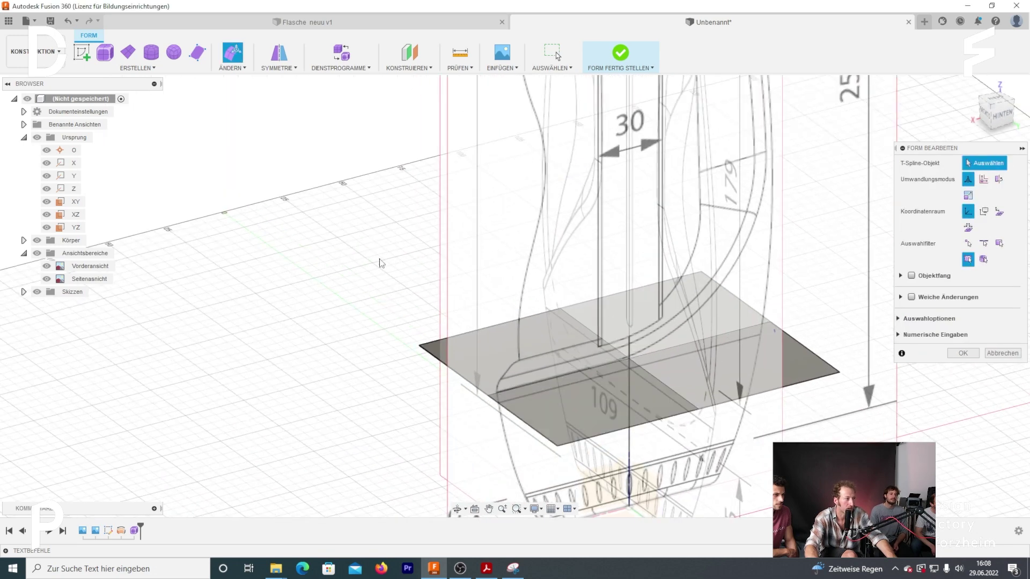
left_click(278, 63)
key("Escape")
middle_click_drag(590, 348, 463, 340)
Drag the plate's outer edge up along the S-shaped grip curve
left_click(712, 363)
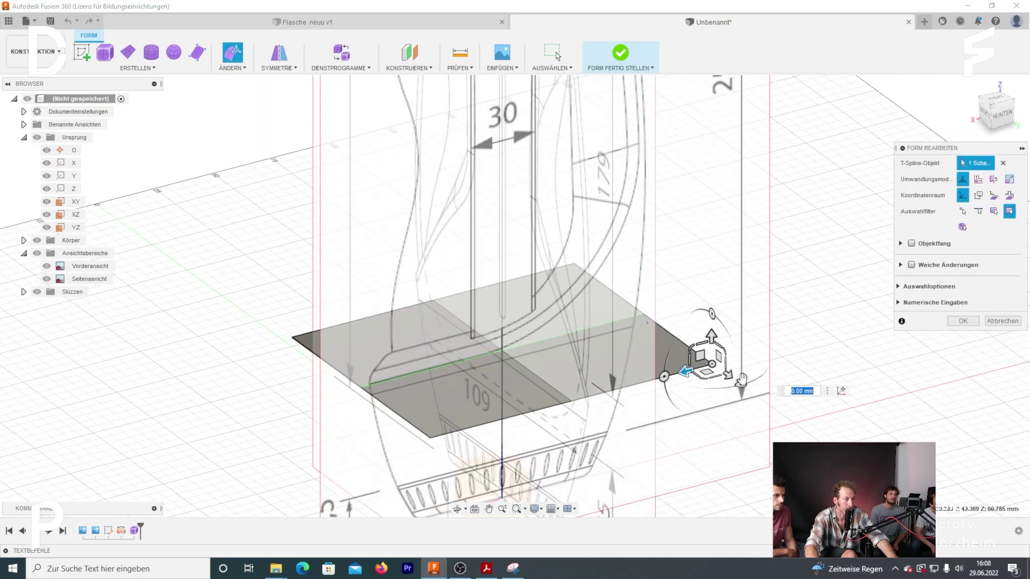
left_click(995, 110)
left_click(563, 346)
mouse_move(563, 346)
left_mouse_down()
mouse_move(434, 334)
mouse_move(526, 284)
left_mouse_up()
middle_click_drag(526, 285, 499, 400)
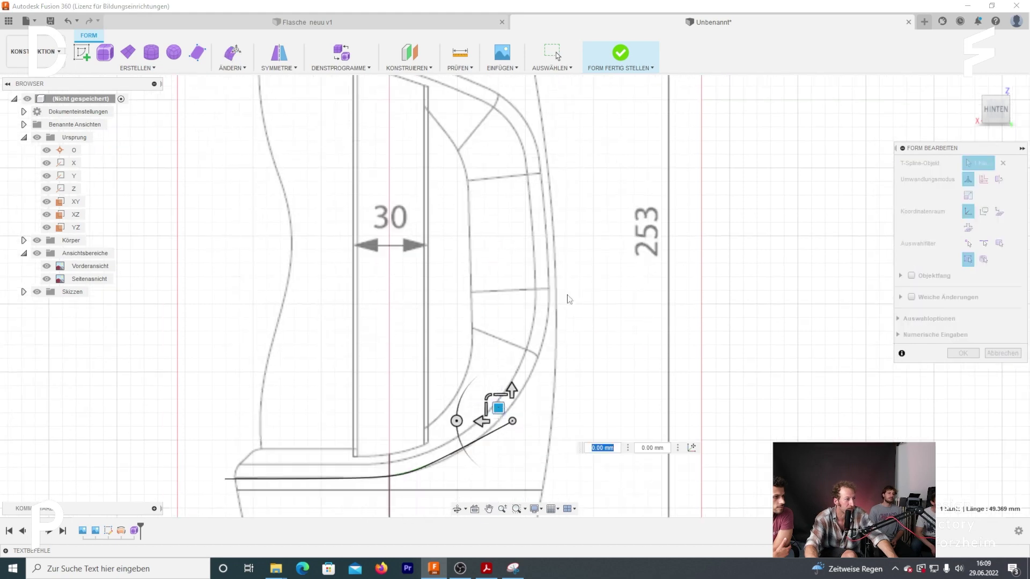
mouse_move(499, 400)
left_mouse_down()
mouse_move(532, 322)
mouse_move(537, 106)
mouse_move(523, 137)
left_mouse_up()
middle_click_drag(524, 138, 551, 219)
left_click_drag(533, 173, 510, 161)
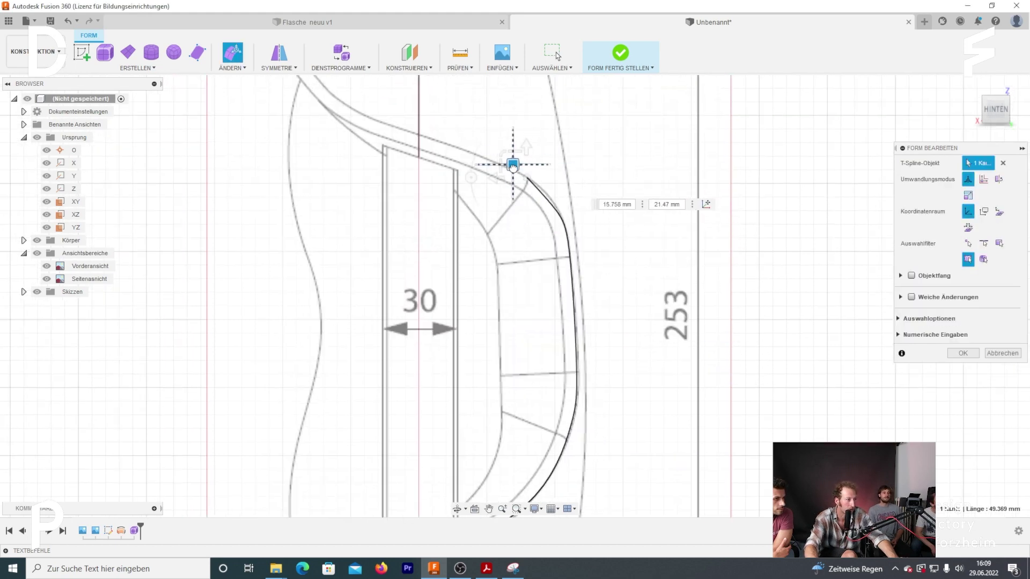
middle_click_drag(510, 161, 604, 229)
left_click_drag(604, 229, 469, 170)
scroll(470, 172, "down", 3)
scroll(421, 259, "up", 3)
Extend the strip further along the S-curve and finish the form as Körper1
left_click_drag(420, 260, 535, 238)
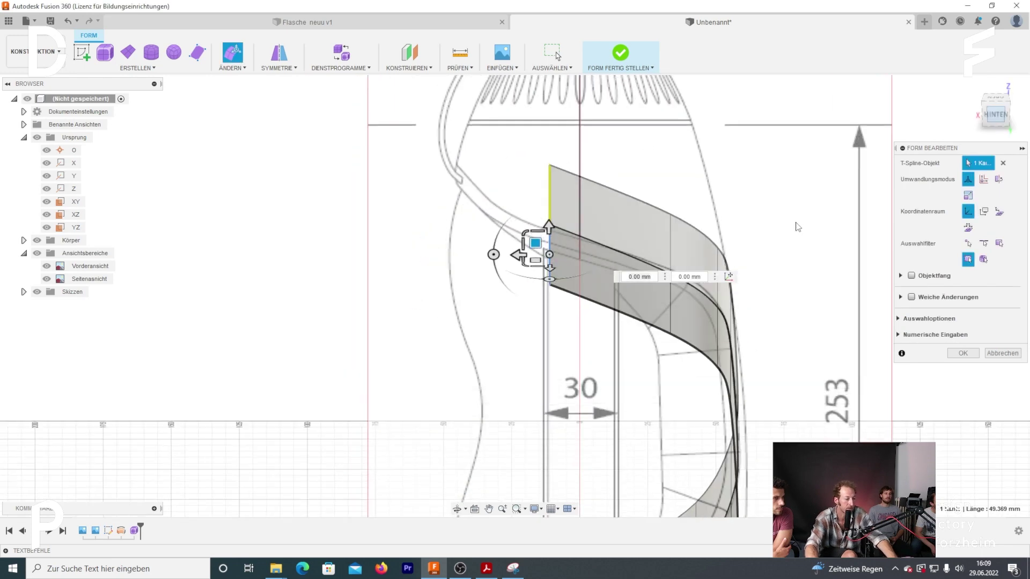
mouse_move(535, 238)
middle_mouse_down()
mouse_move(488, 290)
mouse_move(547, 177)
mouse_move(674, 321)
mouse_move(536, 229)
mouse_move(481, 211)
mouse_move(542, 402)
mouse_move(557, 421)
mouse_move(413, 395)
middle_mouse_up()
scroll(536, 229, "up", 3)
scroll(536, 230, "down", 3)
scroll(558, 421, "down", 3)
scroll(414, 395, "up", 3)
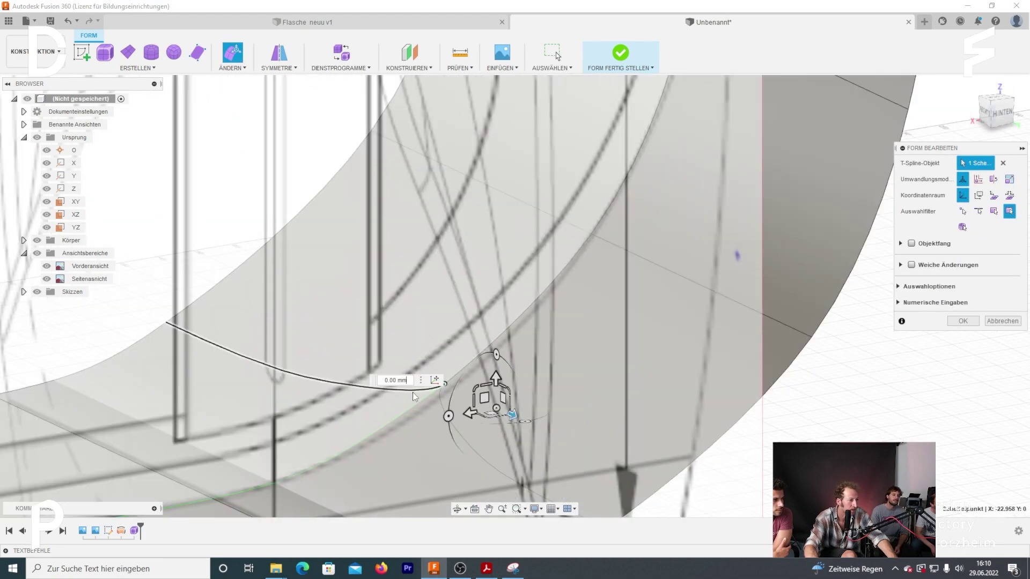
left_click(465, 339)
scroll(466, 339, "down", 5)
mouse_move(482, 375)
middle_mouse_down("shift")
mouse_move(590, 387)
mouse_move(472, 348)
middle_mouse_up("shift")
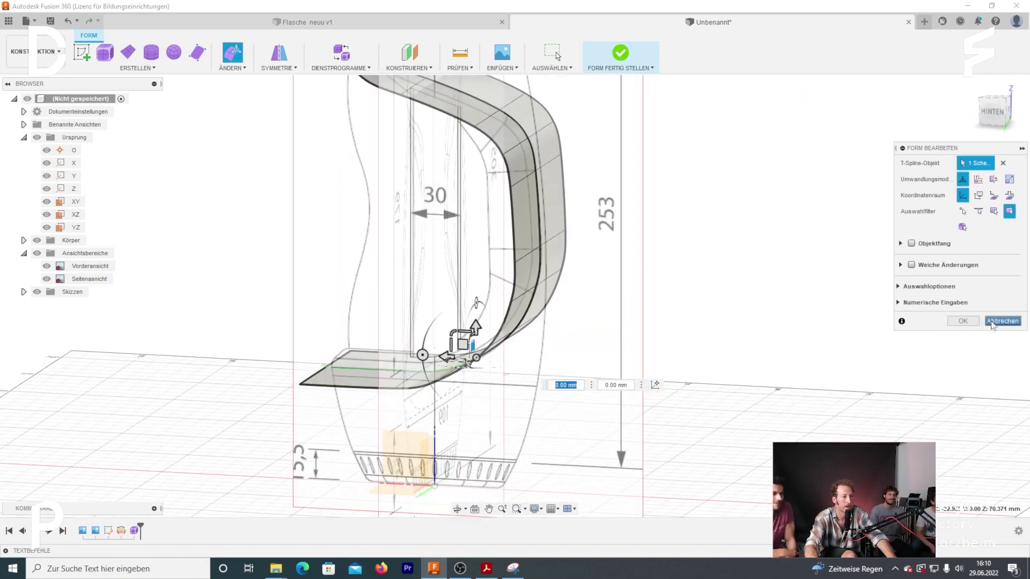
scroll(588, 344, "up", 3)
key("Escape")
middle_click_drag(588, 344, 536, 407, "shift")
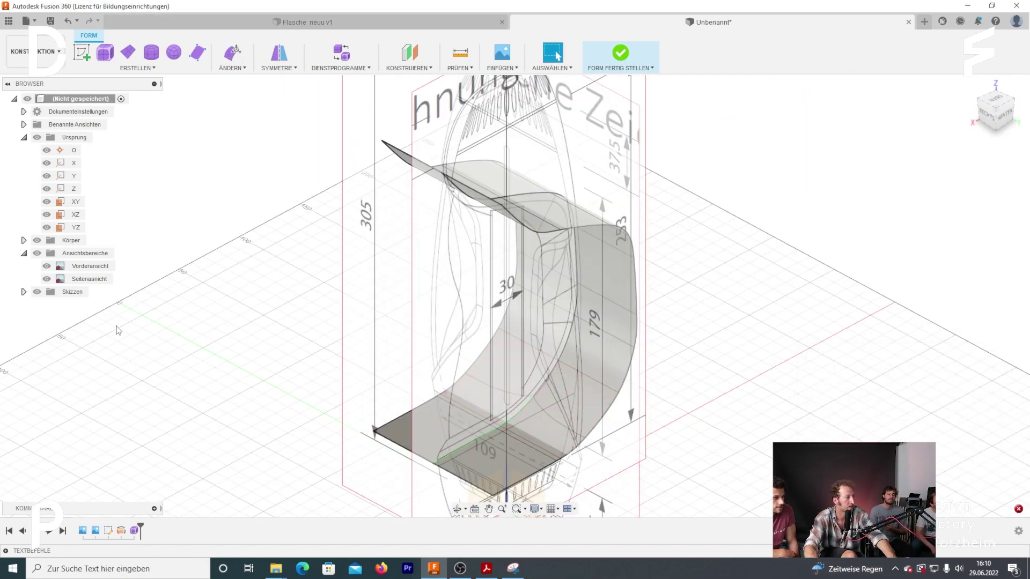
left_click(620, 53)
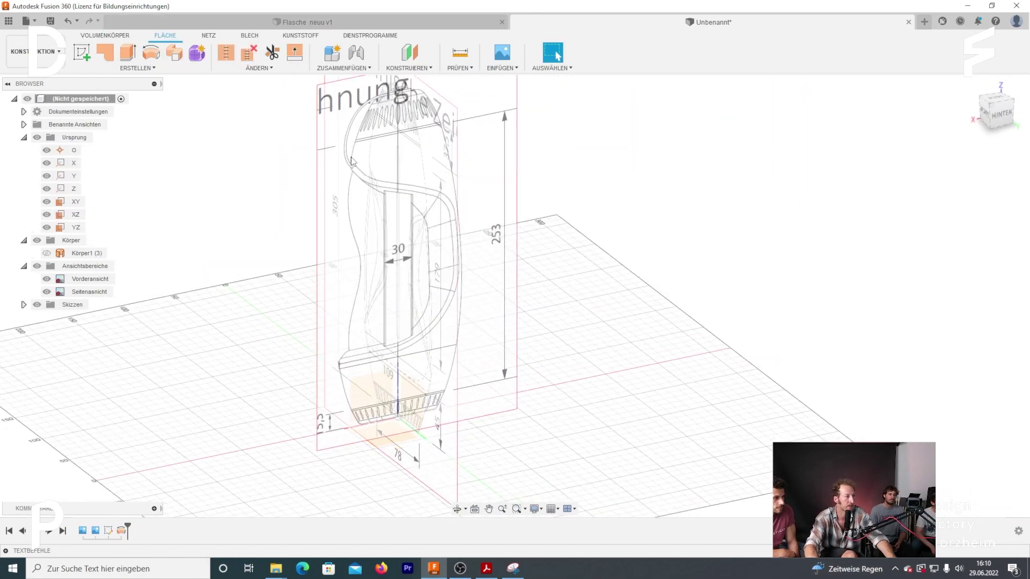
scroll(278, 382, "up", 4)
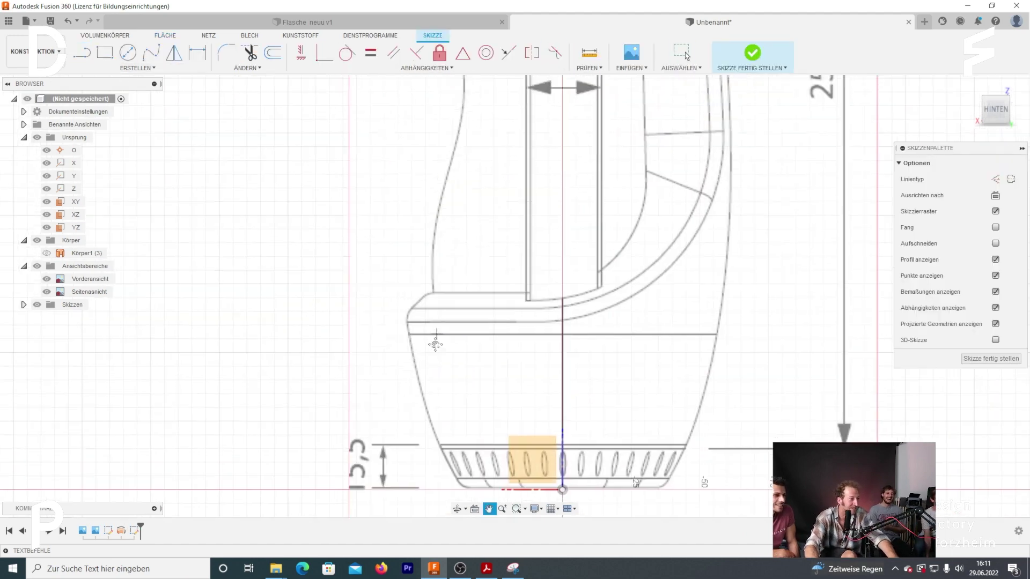
Draw a spline from the base line's end up along the grip's inner curve
key("Return")
right_click(688, 423)
left_click(697, 300)
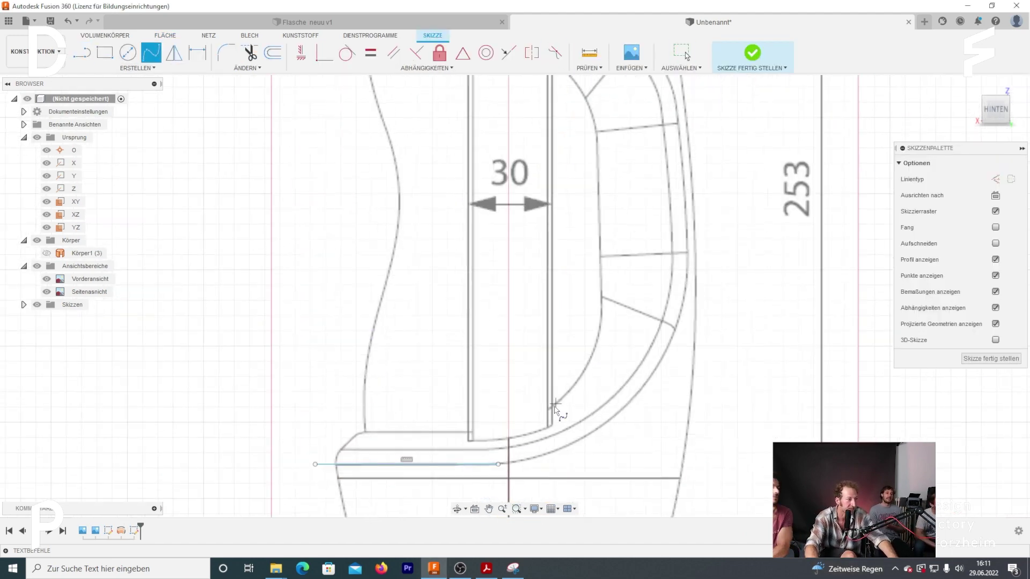
left_click(498, 464)
left_click(687, 308)
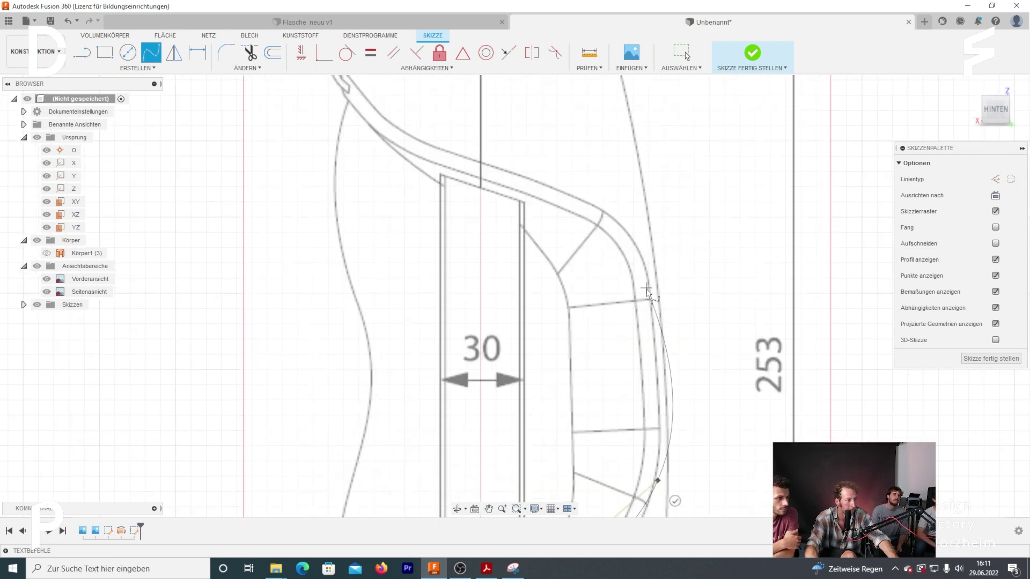
key("Return")
middle_click_drag(447, 123, 462, 230)
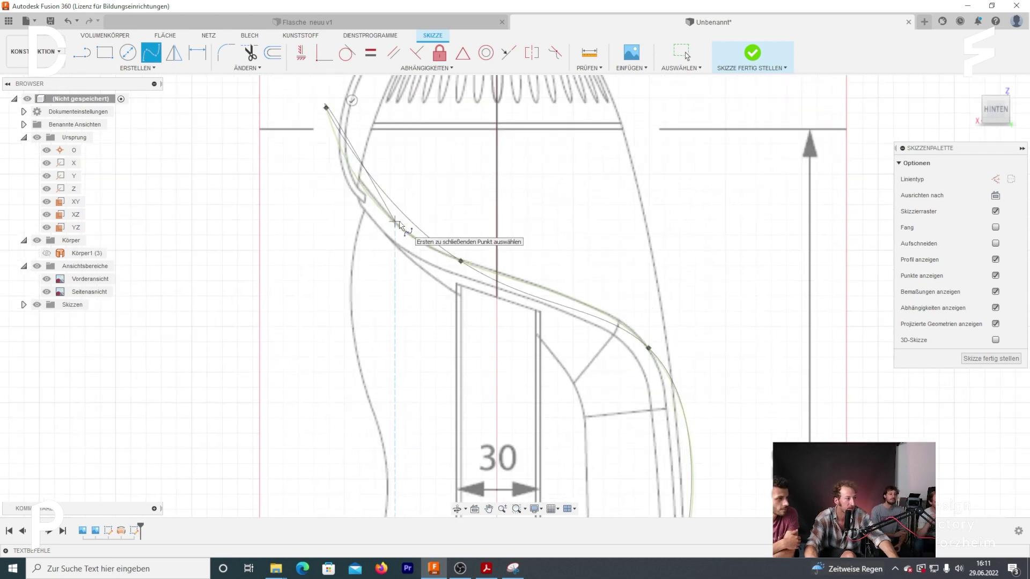
middle_click_drag(492, 471, 478, 140)
scroll(514, 418, "up", 4)
scroll(558, 460, "down", 5)
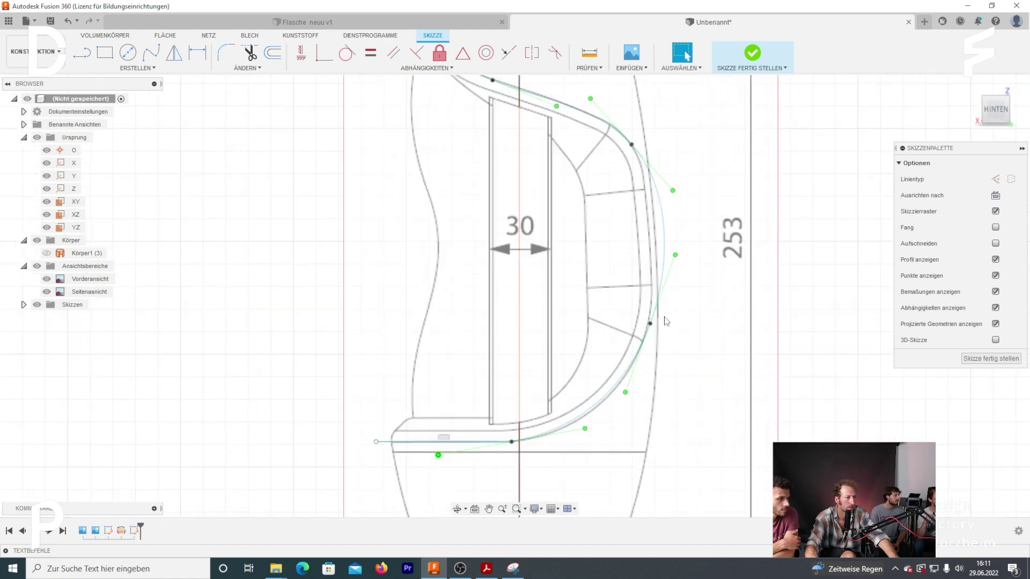
Make the spline tangent to the base line
left_click(640, 350)
mouse_move(549, 92)
middle_mouse_down()
mouse_move(546, 294)
mouse_move(509, 152)
middle_mouse_up()
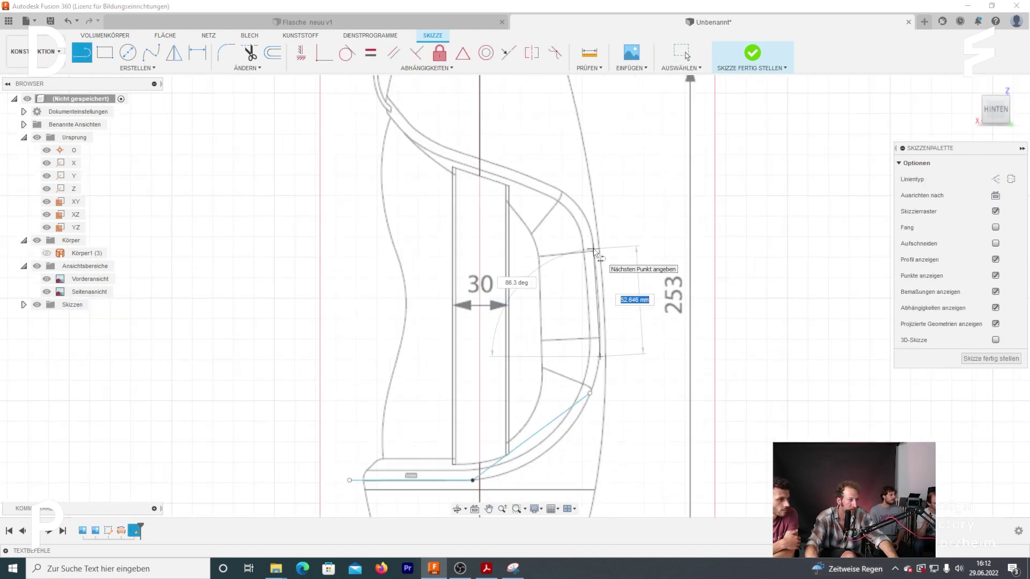
left_click(599, 397)
scroll(590, 332, "up", 3)
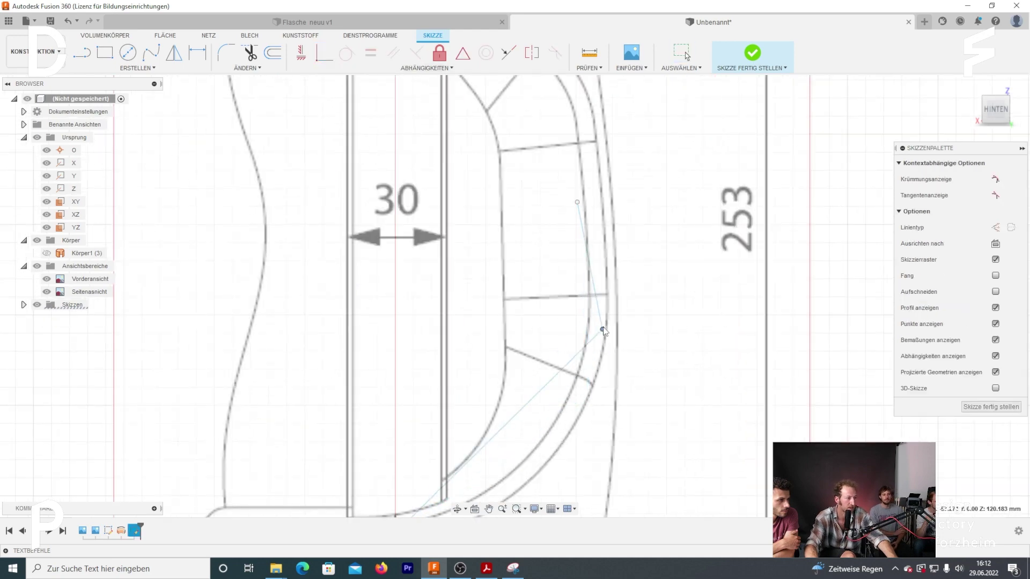
middle_click_drag(376, 498, 483, 356)
left_click(482, 362)
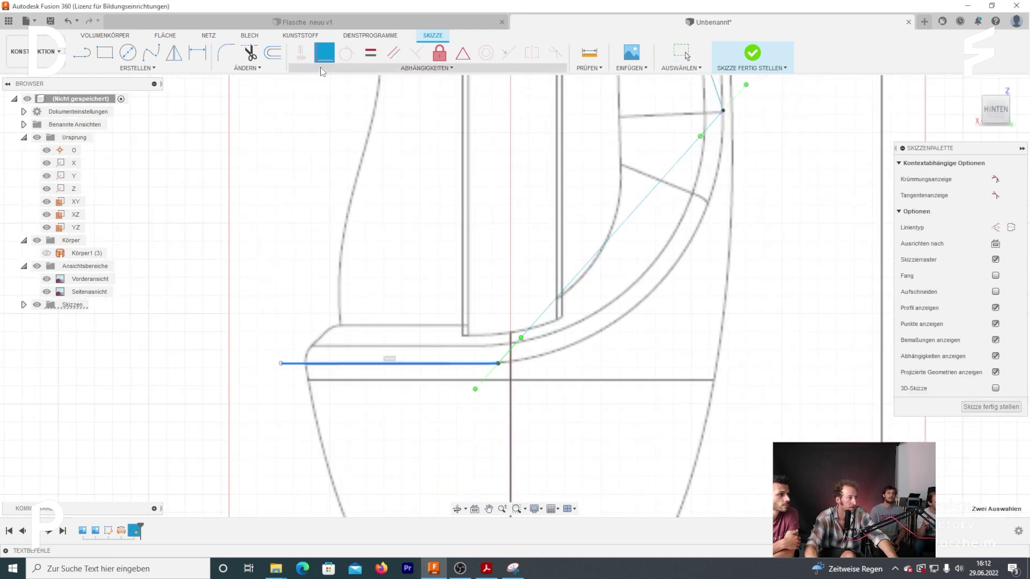
key("Escape")
left_click(498, 365)
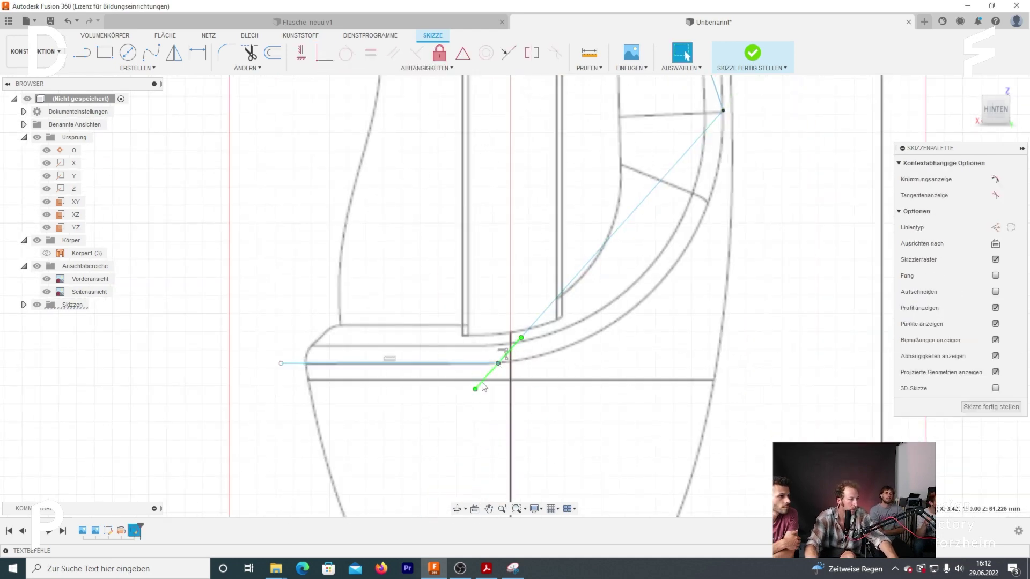
scroll(504, 375, "up", 5)
scroll(488, 353, "down", 5)
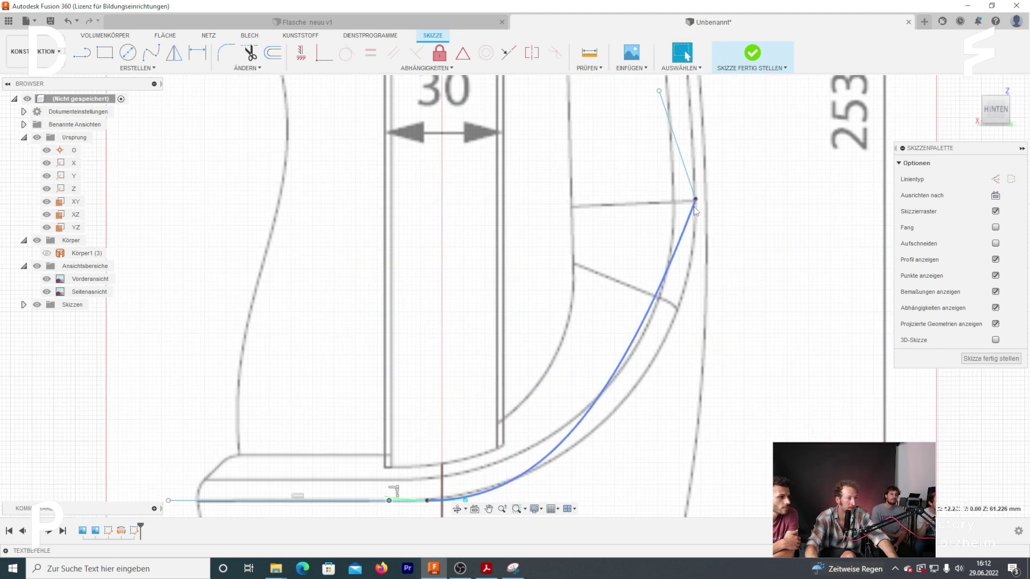
scroll(628, 259, "up", 3)
scroll(628, 259, "up", 2)
scroll(616, 289, "down", 5)
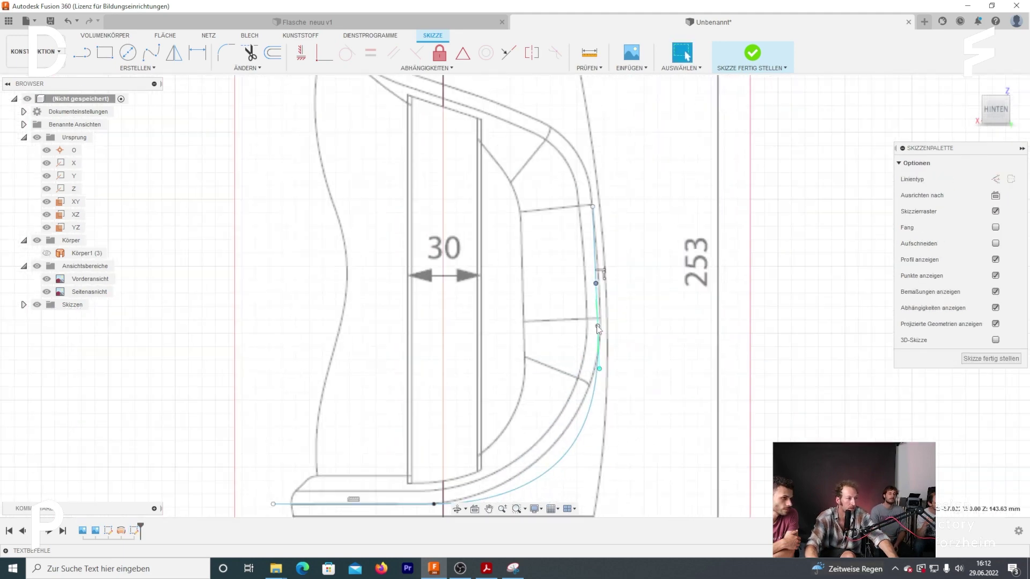
scroll(597, 325, "up", 3)
scroll(536, 402, "up", 3)
scroll(581, 318, "up", 2)
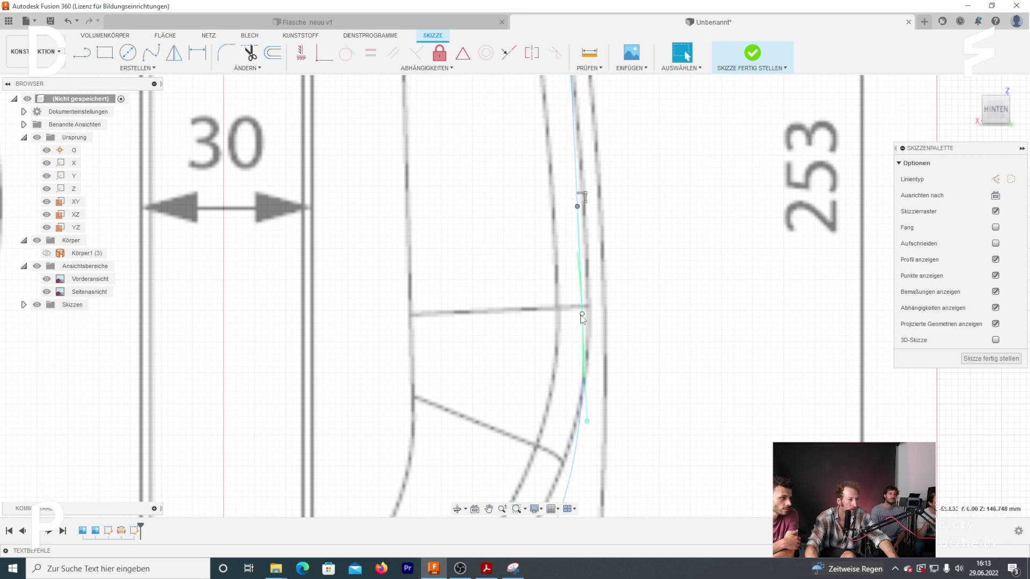
scroll(590, 370, "down", 3)
scroll(555, 328, "up", 2)
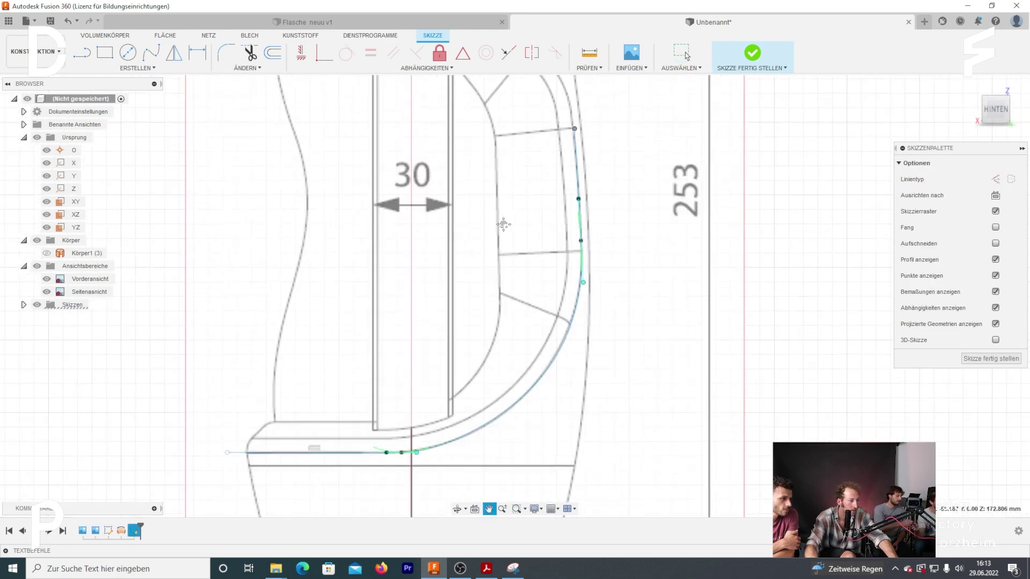
mouse_move(555, 328)
middle_mouse_down()
mouse_move(578, 247)
mouse_move(598, 341)
middle_mouse_up()
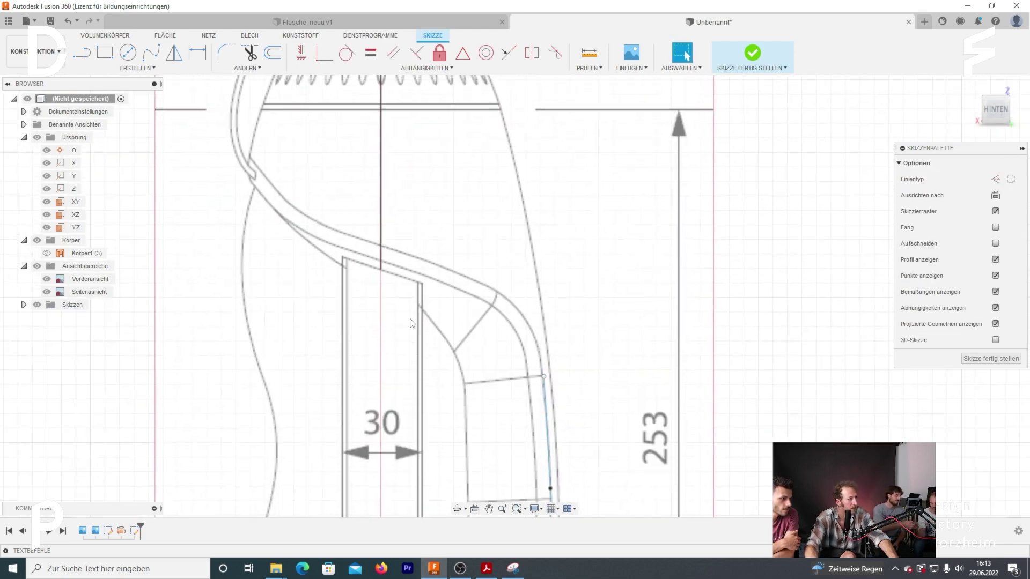
Draw a fit-point spline (sspl) along the grip curve up toward its top
type("s")
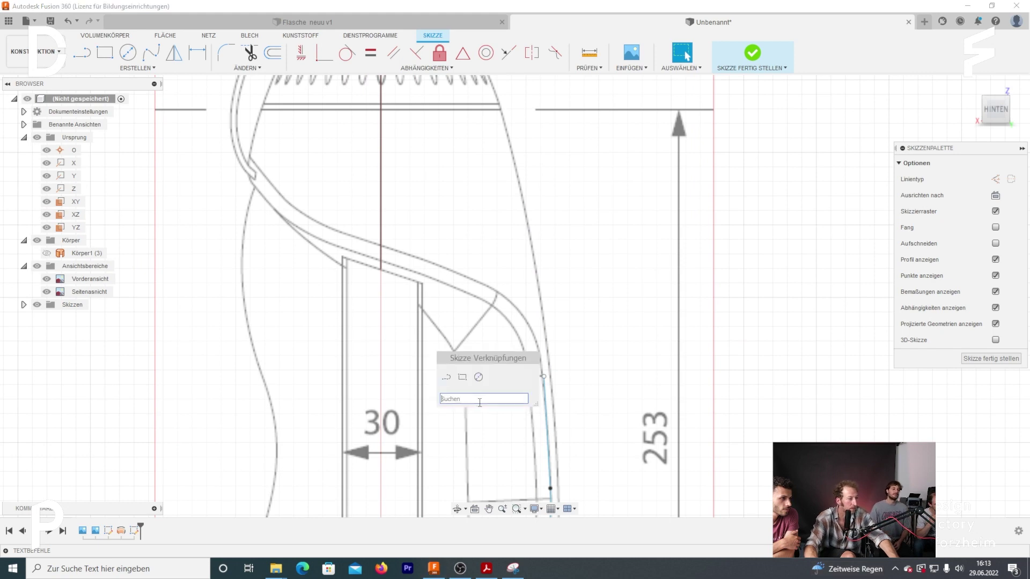
type("splin")
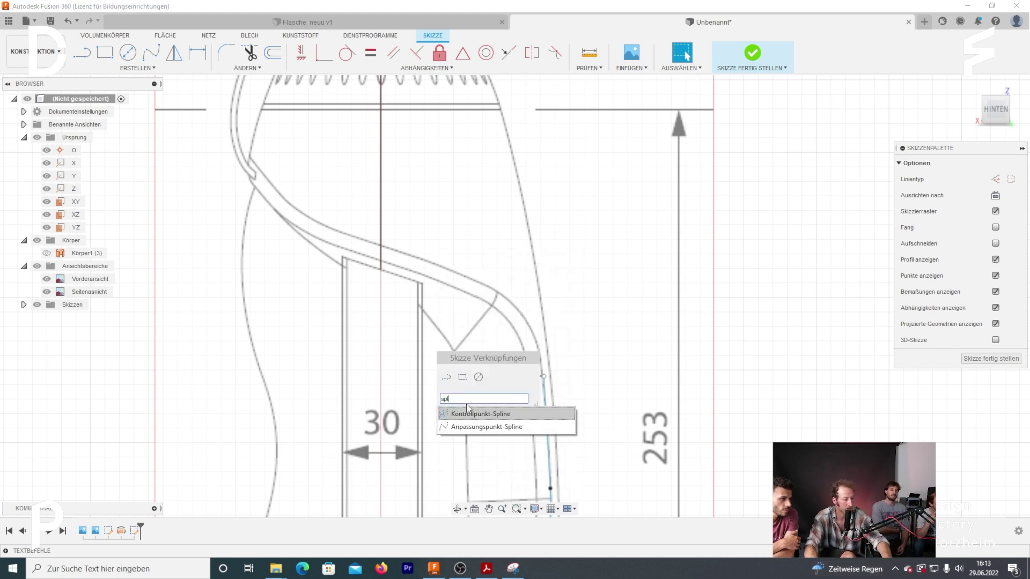
left_click(489, 426)
middle_click_drag(469, 344, 526, 399)
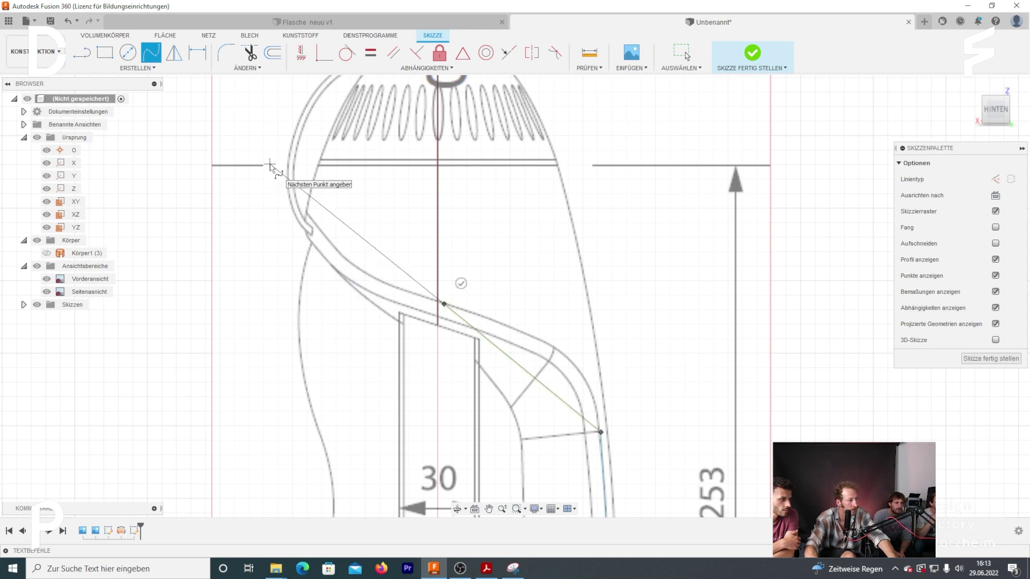
left_click(270, 164)
left_click(286, 143)
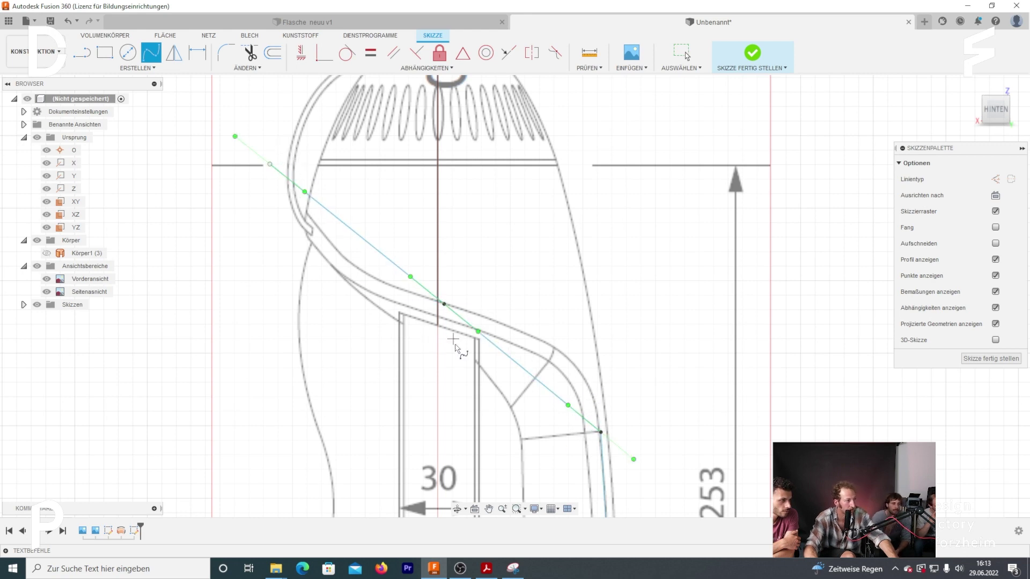
key("Escape")
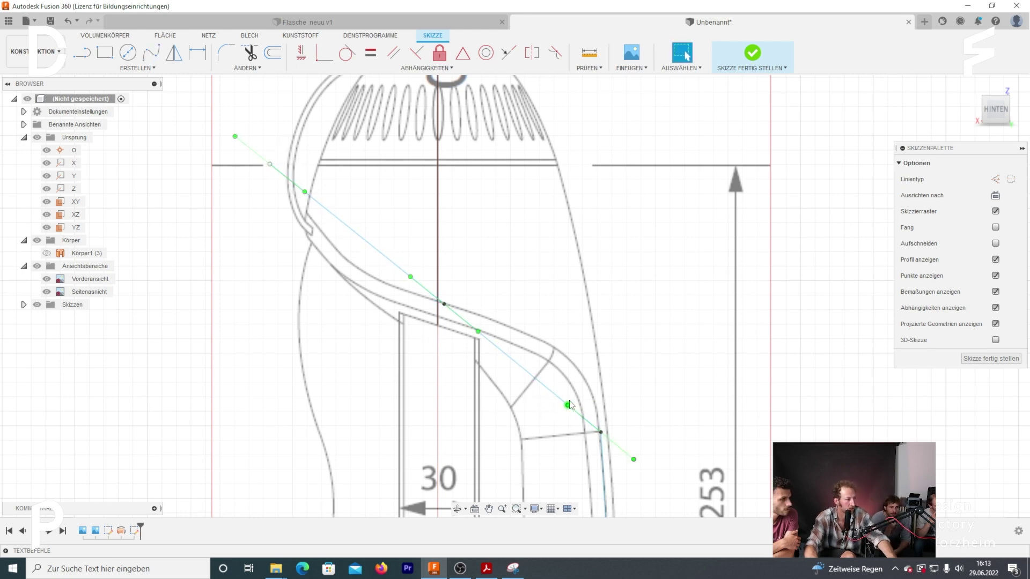
Bend the spline's lower tangent so it follows the bottle contour
left_click_drag(567, 405, 581, 391)
left_click_drag(621, 477, 604, 479)
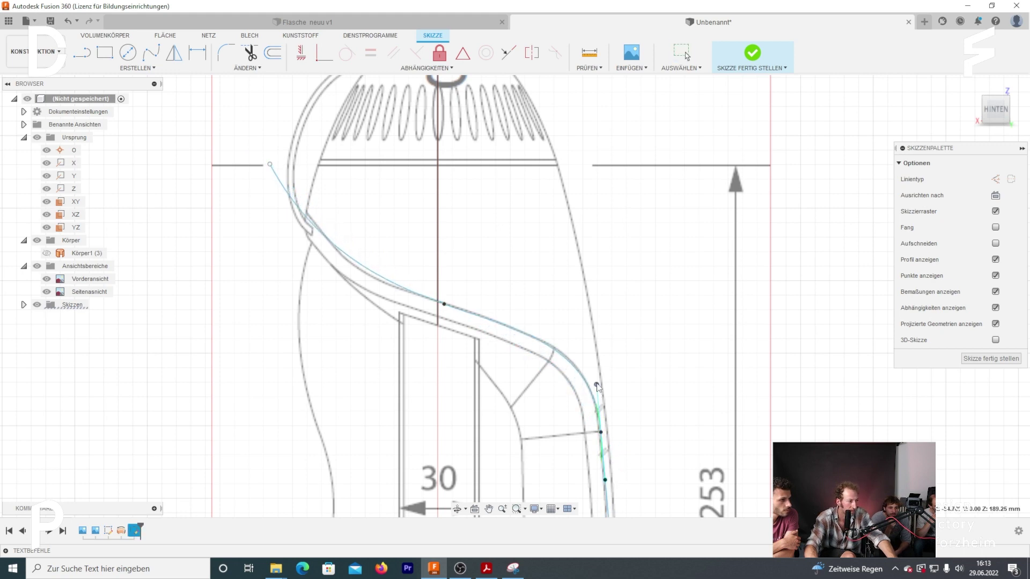
left_click_drag(599, 389, 599, 423)
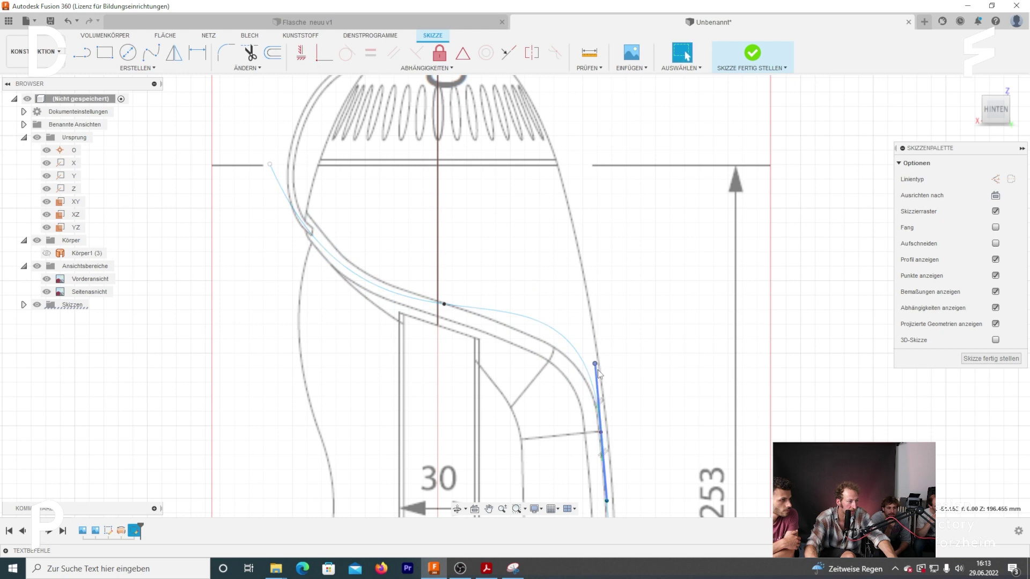
left_click_drag(595, 365, 595, 384)
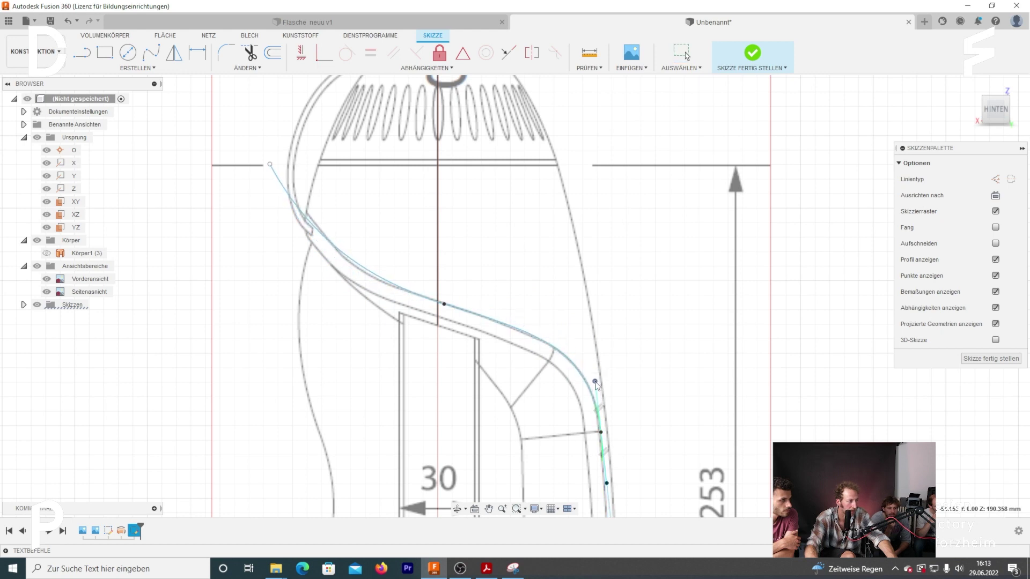
Refine the spline's upper end and middle fit point tangents to match the S-contour
left_click(270, 164)
left_click(268, 155)
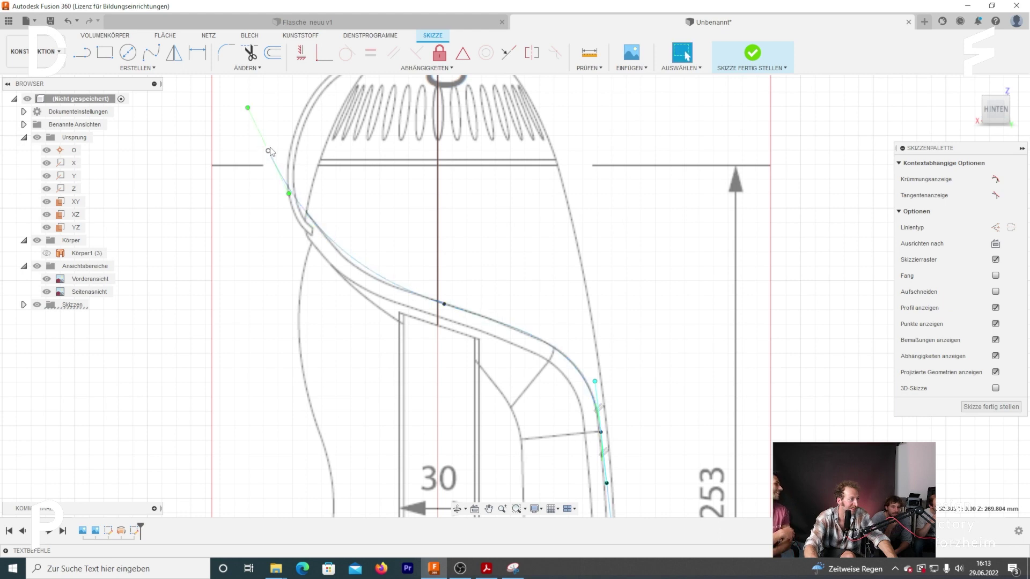
left_click_drag(289, 194, 291, 203)
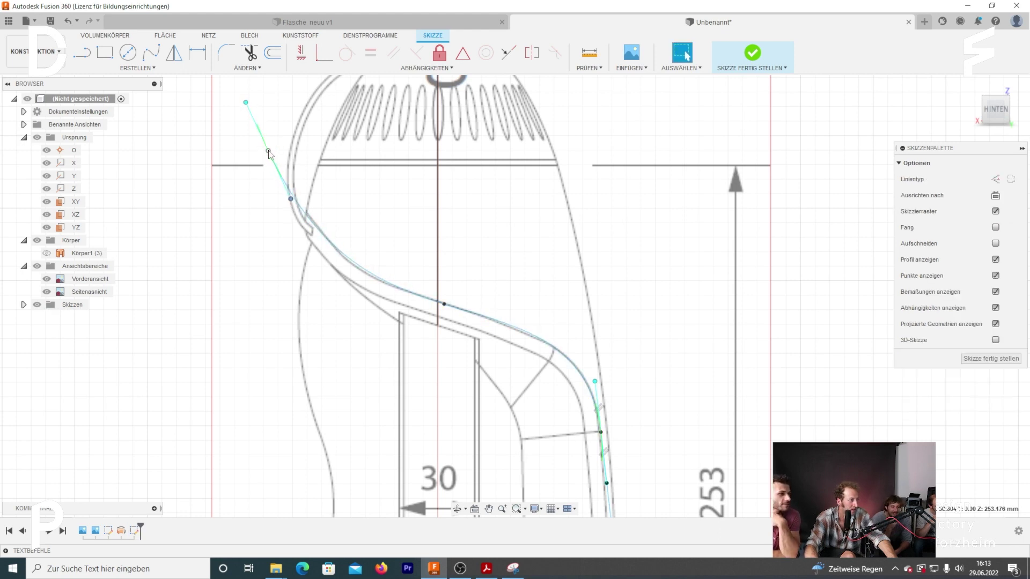
left_click_drag(269, 154, 269, 147)
left_click_drag(290, 195, 294, 202)
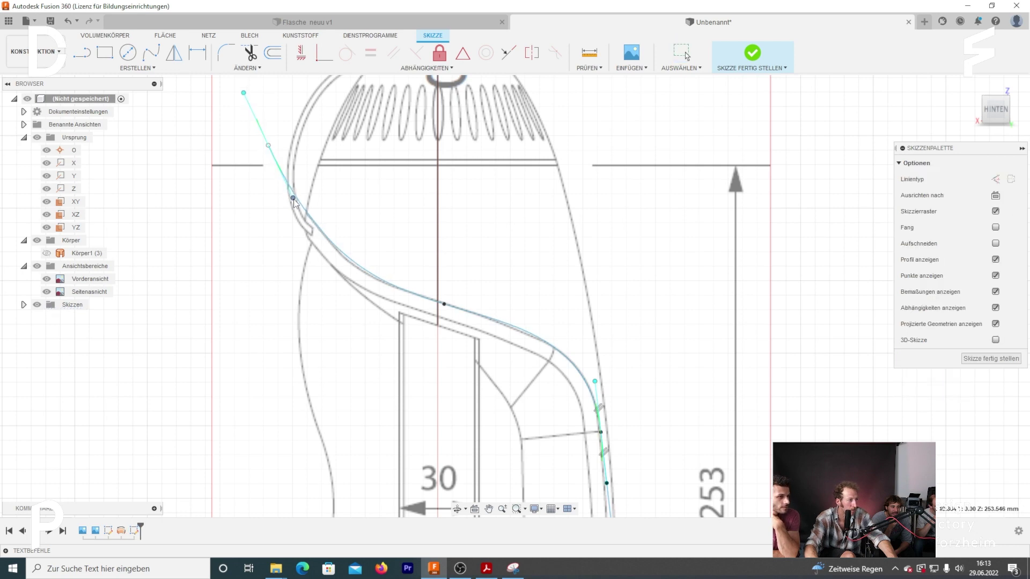
left_click(453, 303)
left_click(483, 315)
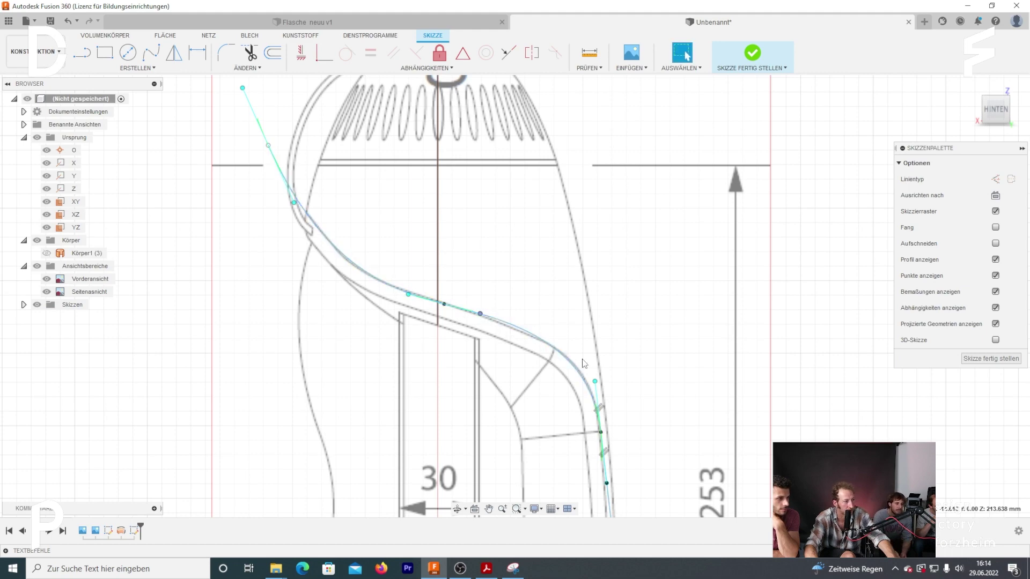
Finish the sketch and make Körper1 visible again
left_click(751, 59)
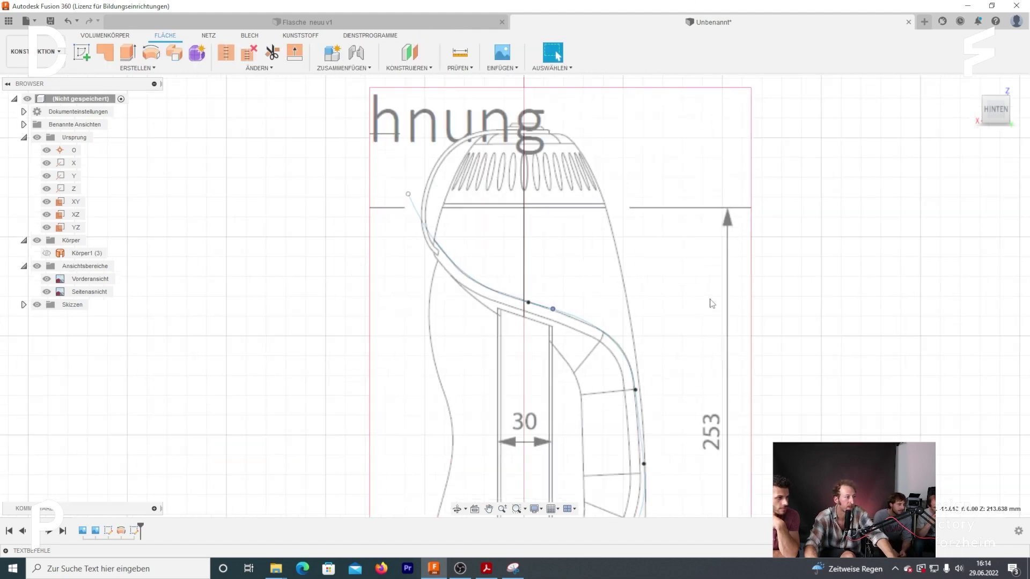
scroll(711, 365, "down", 5)
mouse_move(710, 365)
middle_mouse_down("shift")
mouse_move(714, 312)
mouse_move(697, 314)
middle_mouse_up("shift")
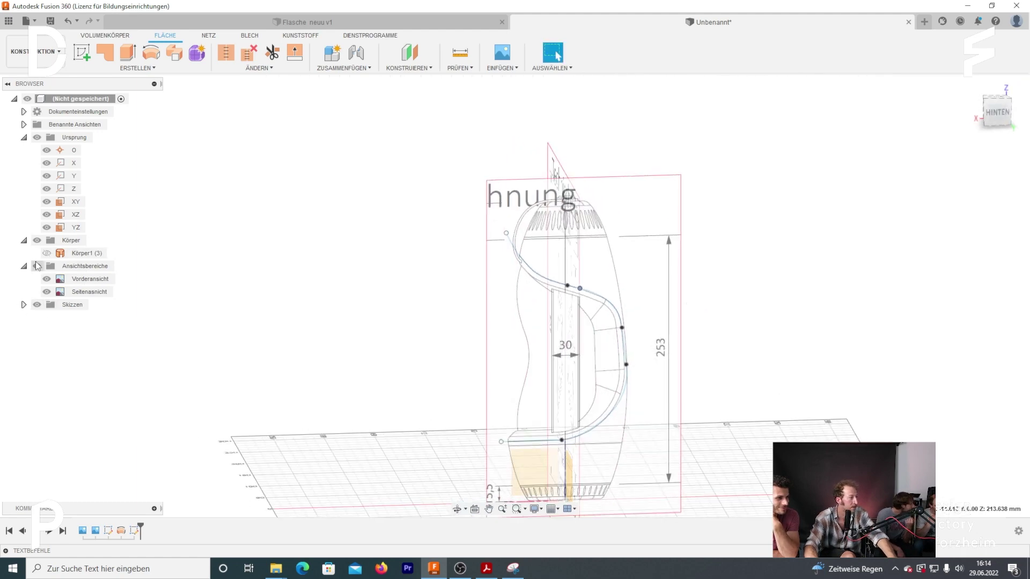
left_click(47, 253)
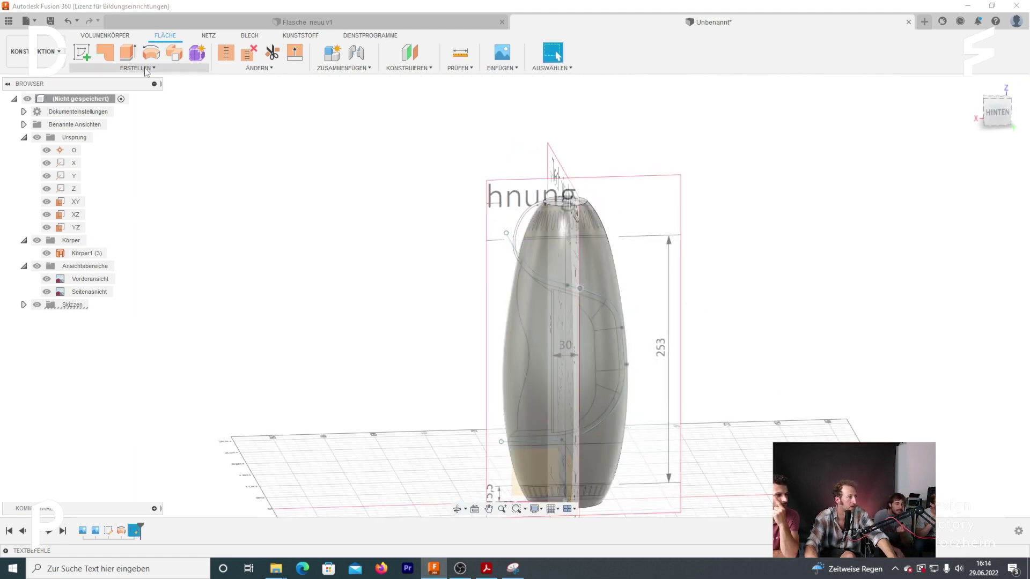
Try an extrusion of the S-curve, then cancel it without adding geometry
left_click(128, 52)
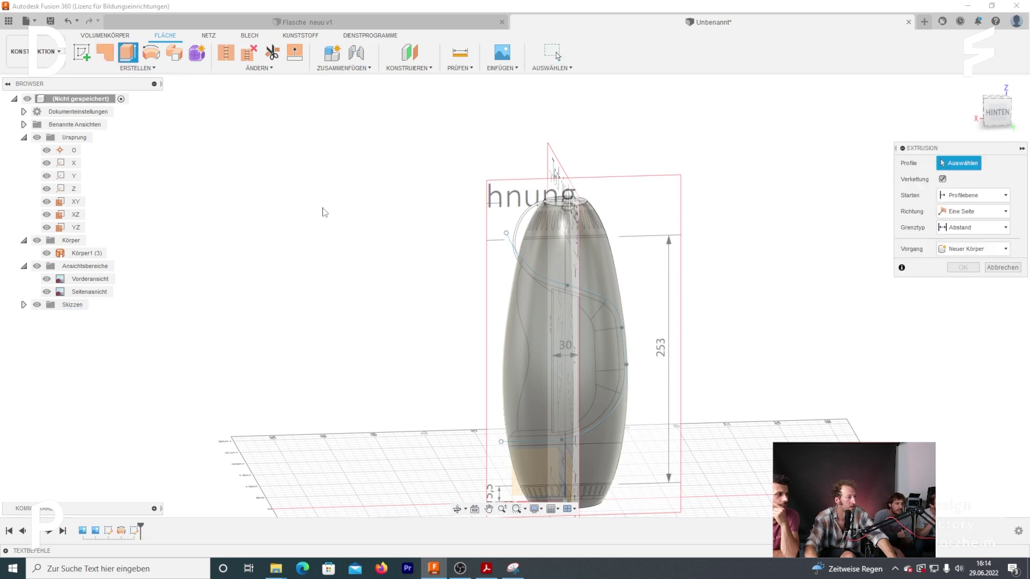
left_click(536, 274)
middle_click_drag(536, 275, 341, 302, "shift")
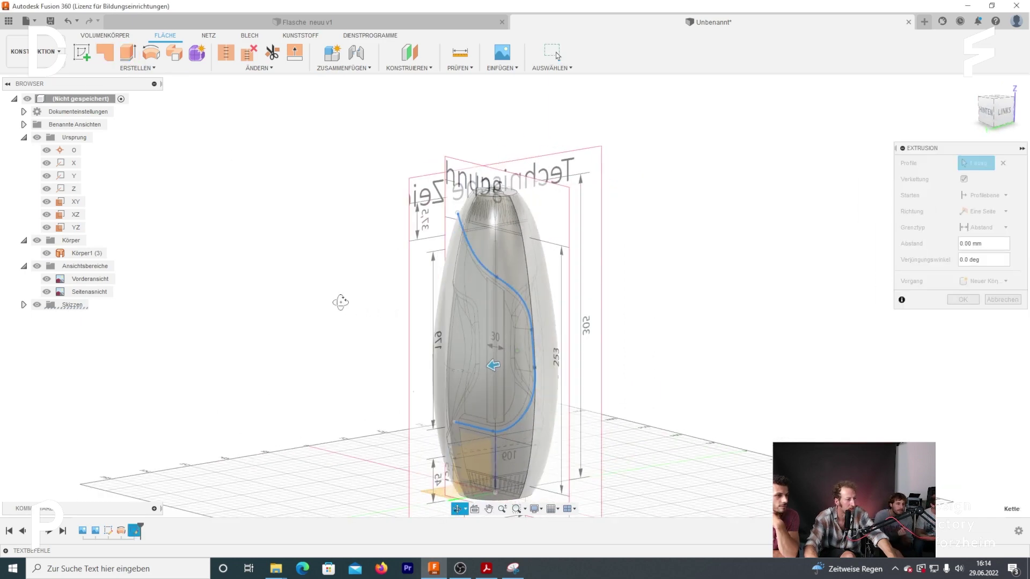
middle_click_drag(340, 302, 362, 307, "shift")
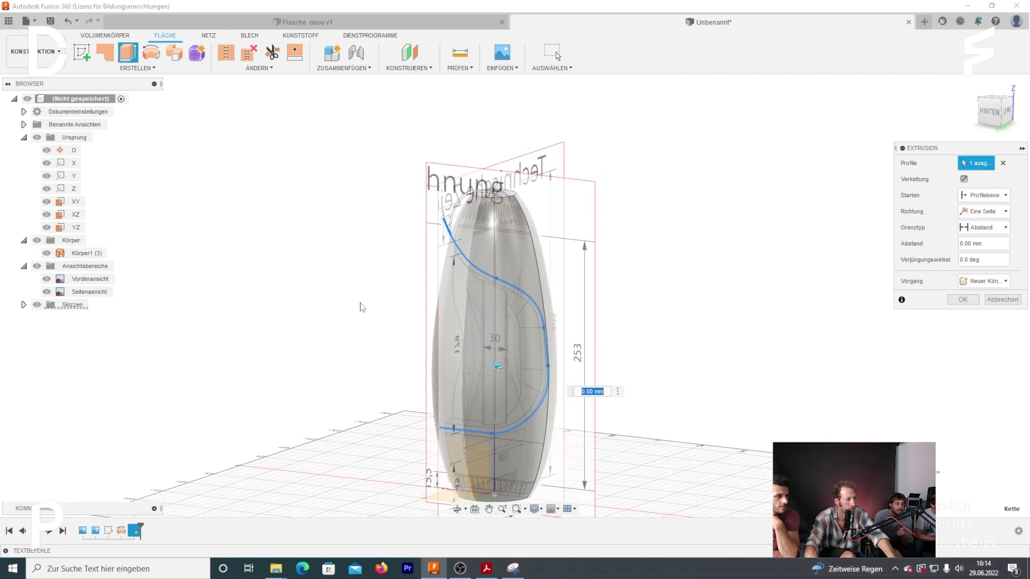
left_click(1003, 300)
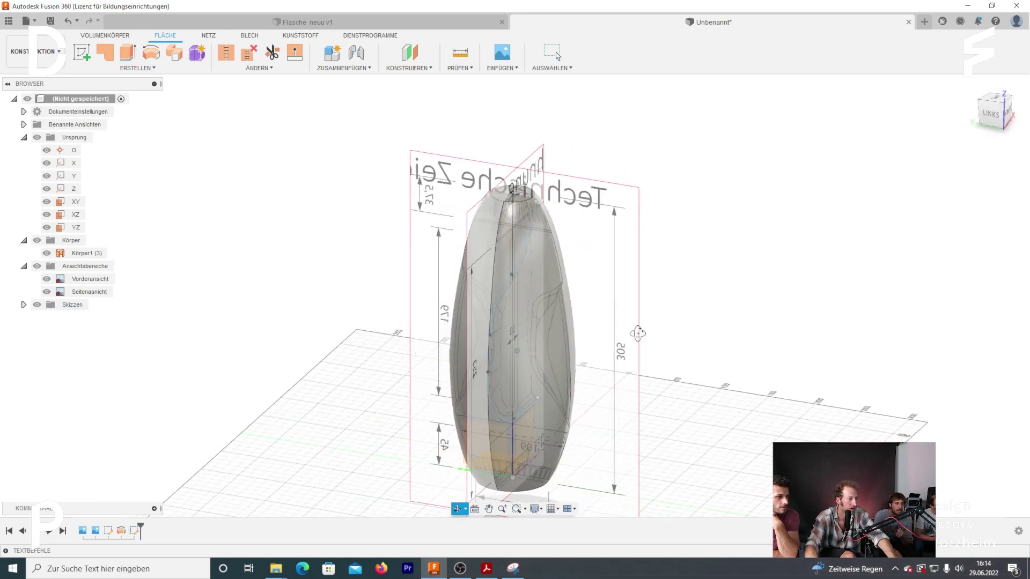
middle_click_drag(713, 322, 702, 273, "shift")
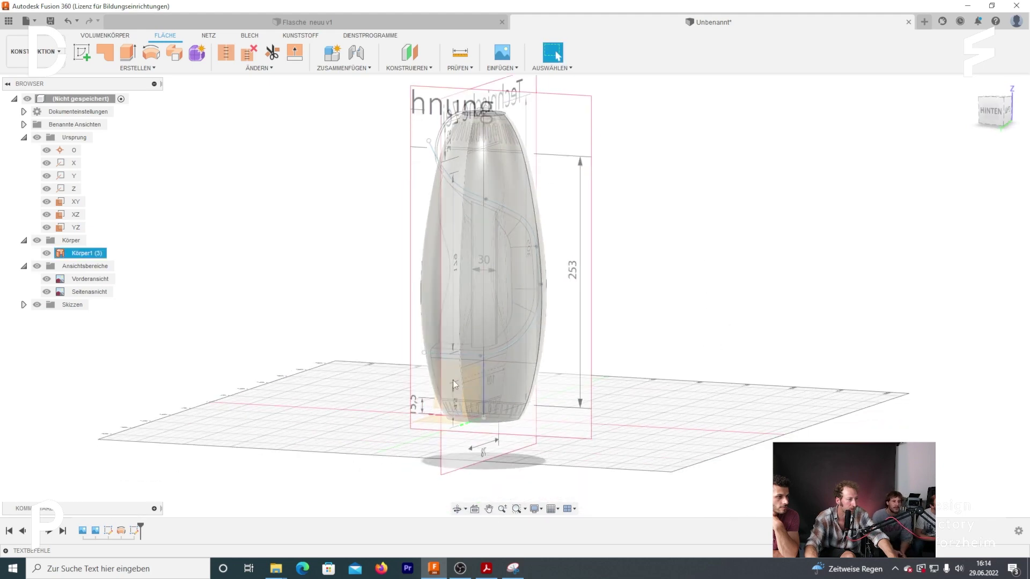
middle_click_drag(359, 271, 340, 294)
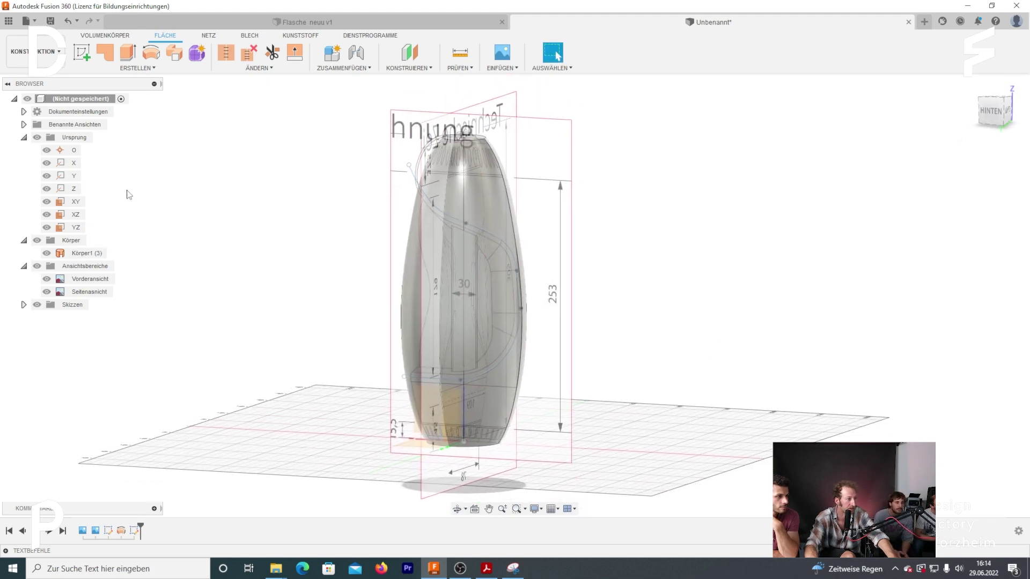
Split Körper1 along the XZ plane into Körper1 and Körper2, then hide Körper1
left_click(259, 68)
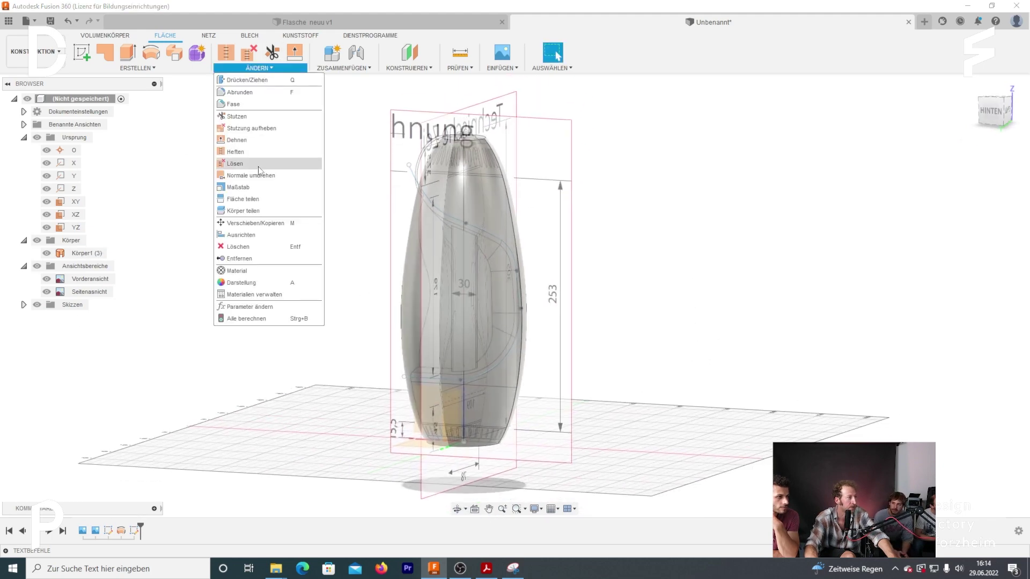
left_click(261, 211)
left_click(425, 271)
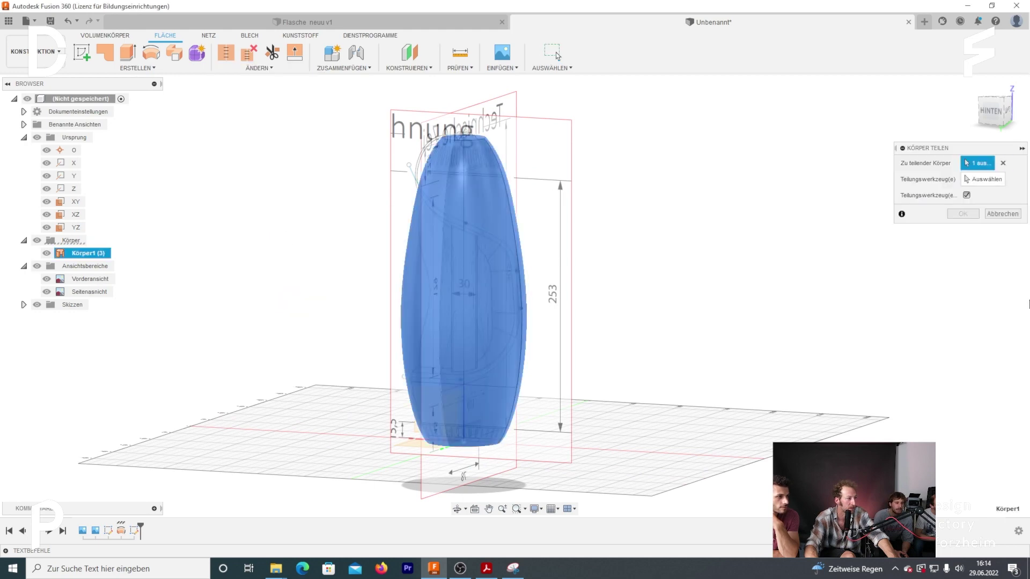
left_click(985, 179)
middle_click_drag(451, 321, 429, 424, "shift")
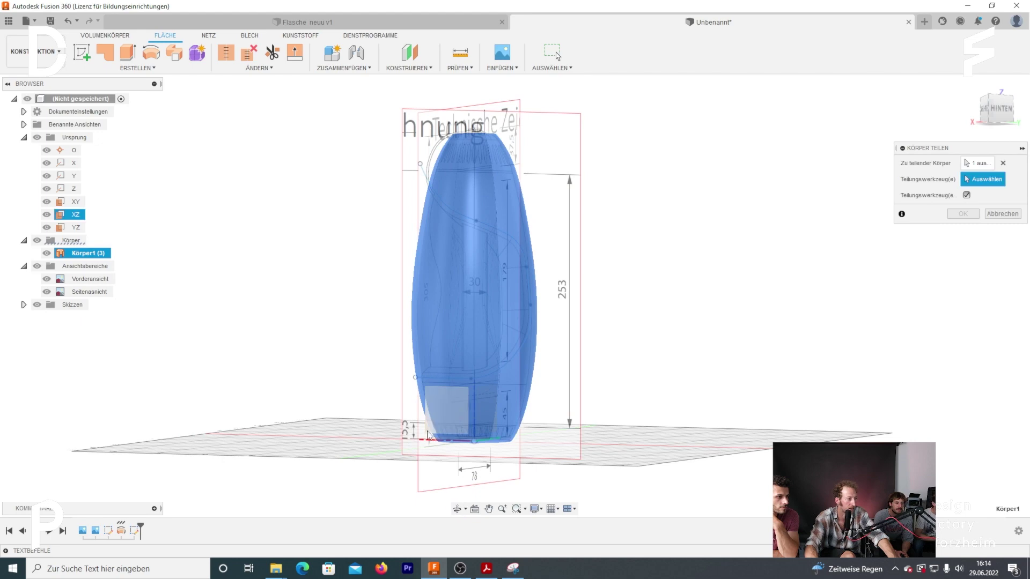
left_click(962, 214)
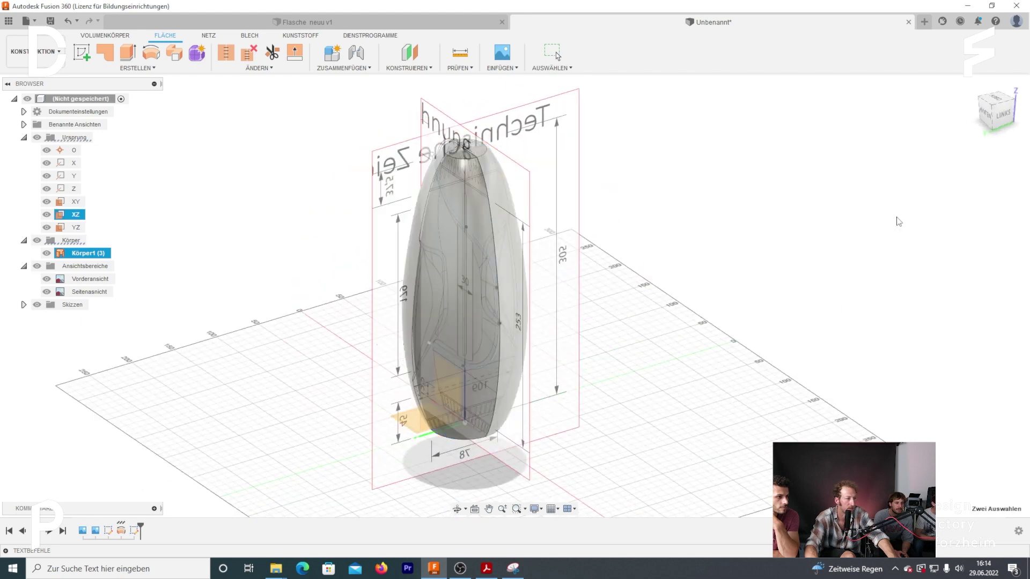
left_click(46, 254)
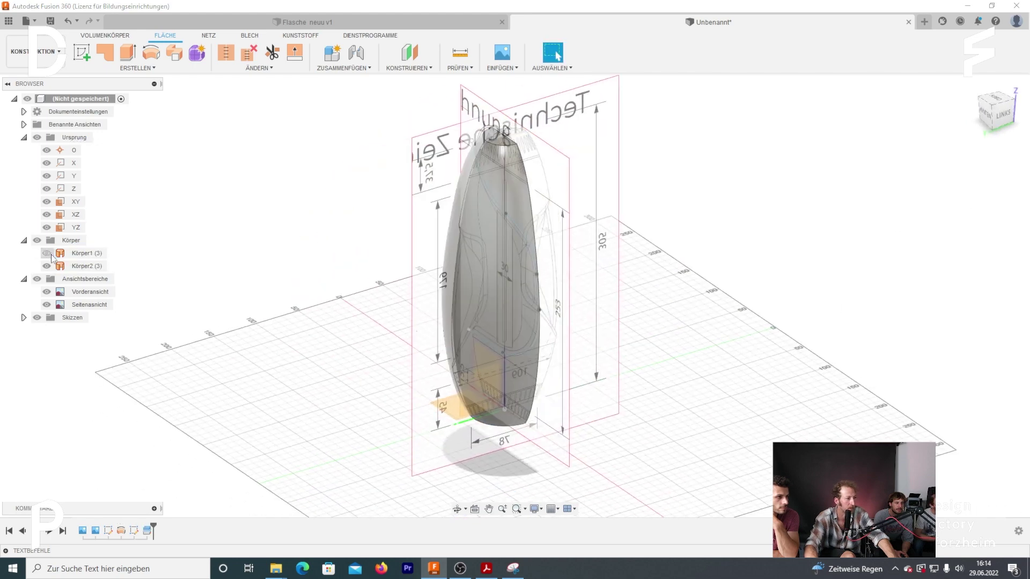
middle_click_drag(217, 328, 284, 300, "shift")
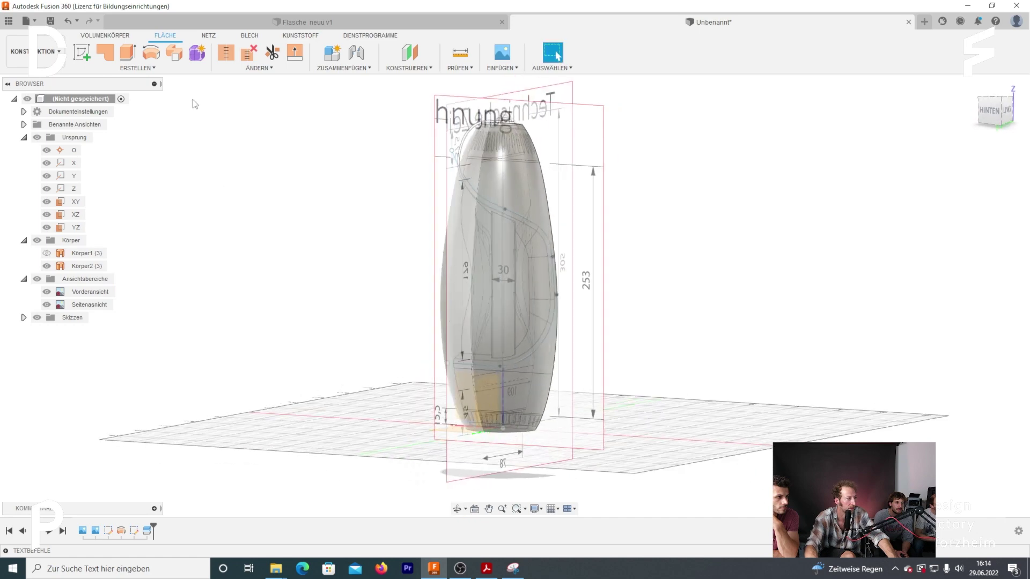
Extrude the S-curve 154.641 mm into a surface body, Körper3, through the bottle half
left_click(128, 52)
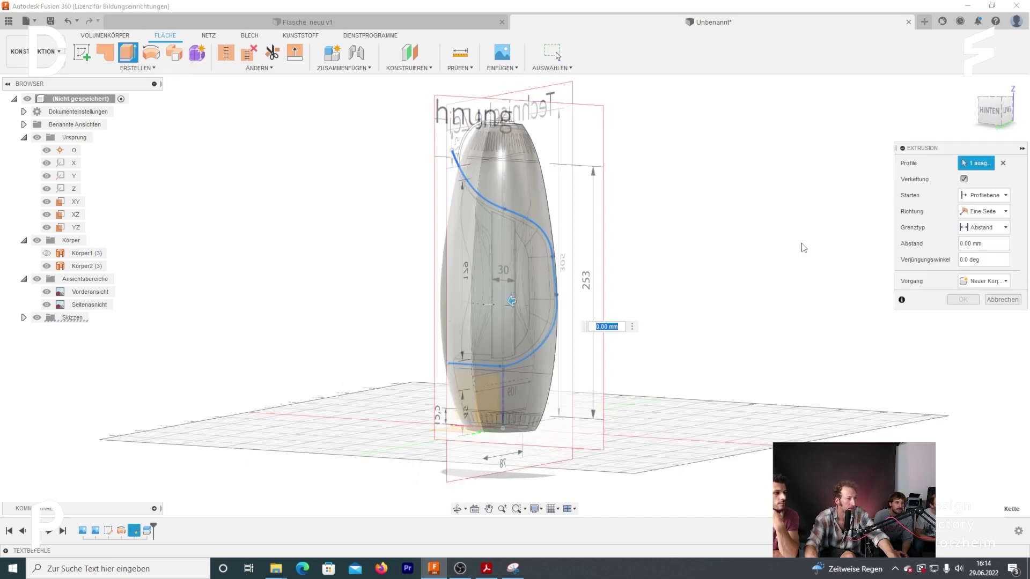
left_click(489, 204)
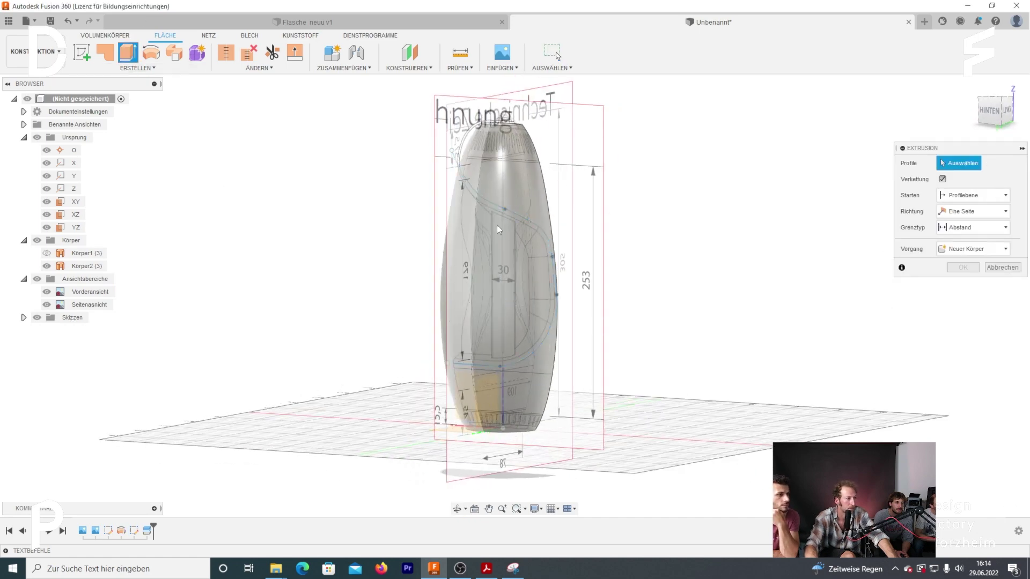
left_click(492, 209)
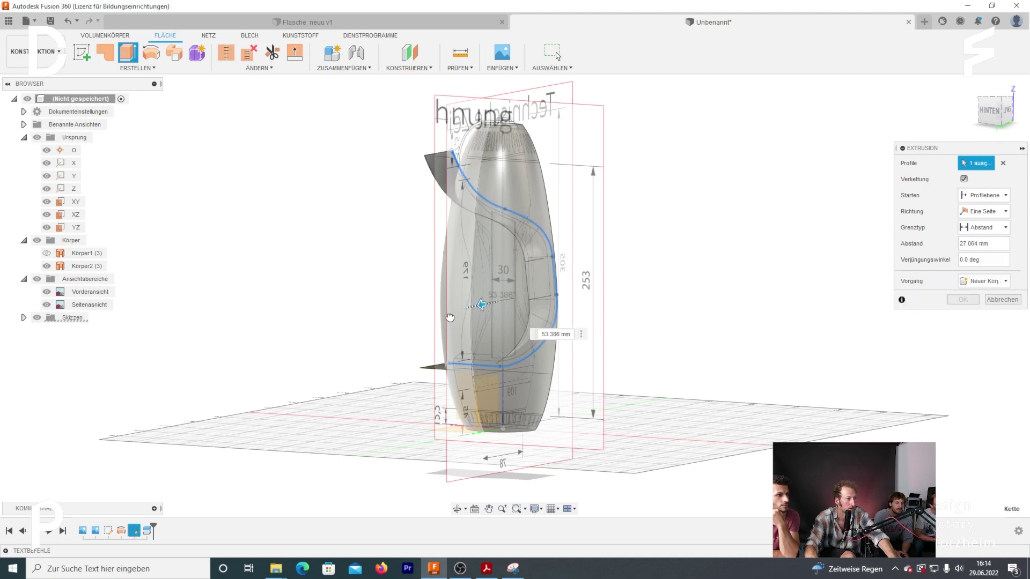
left_click_drag(450, 317, 432, 317)
left_click(963, 300)
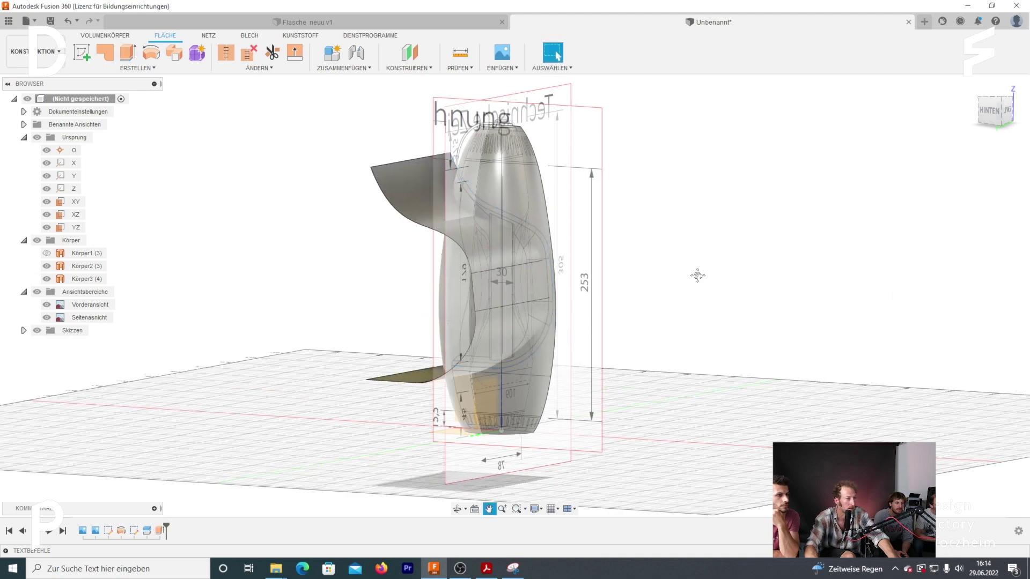
mouse_move(696, 273)
middle_mouse_down("shift")
mouse_move(717, 296)
mouse_move(723, 278)
mouse_move(670, 291)
mouse_move(651, 316)
middle_mouse_up("shift")
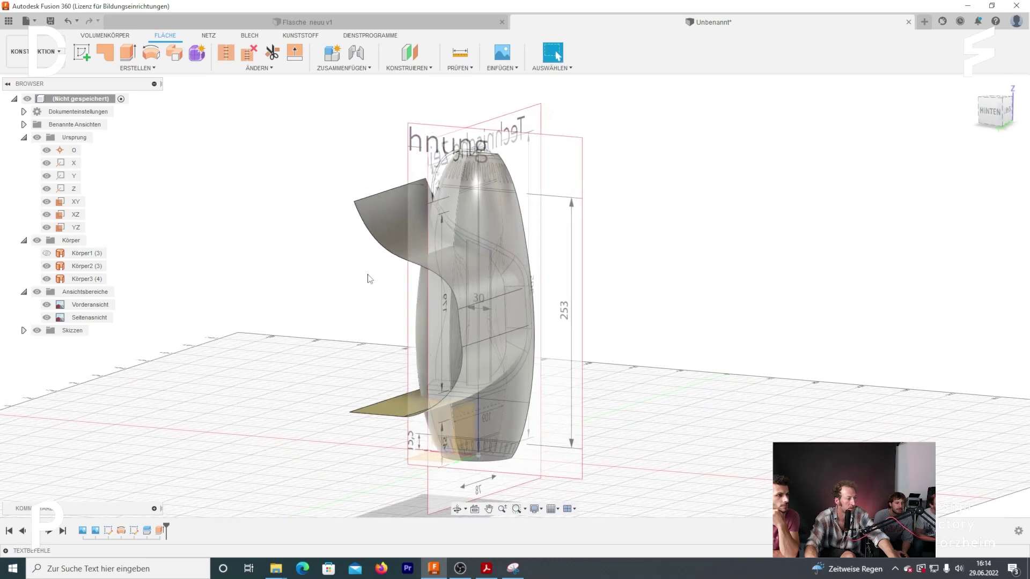
left_click(264, 69)
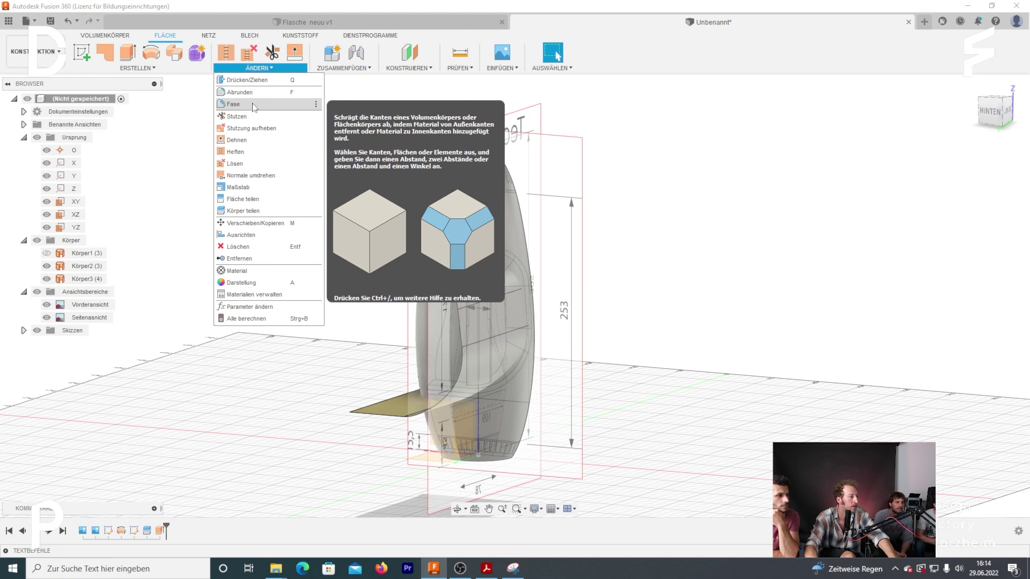
Split the bottle's face using the S-shaped surface as the cutter
left_click(236, 117)
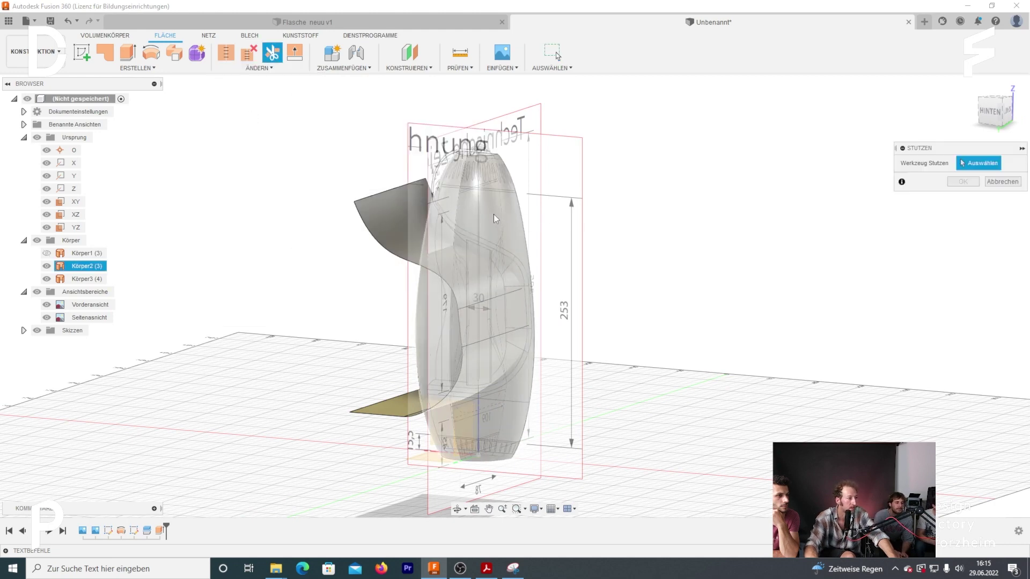
mouse_move(493, 214)
middle_mouse_down("shift")
mouse_move(504, 201)
mouse_move(644, 261)
mouse_move(590, 252)
middle_mouse_up("shift")
key("Escape")
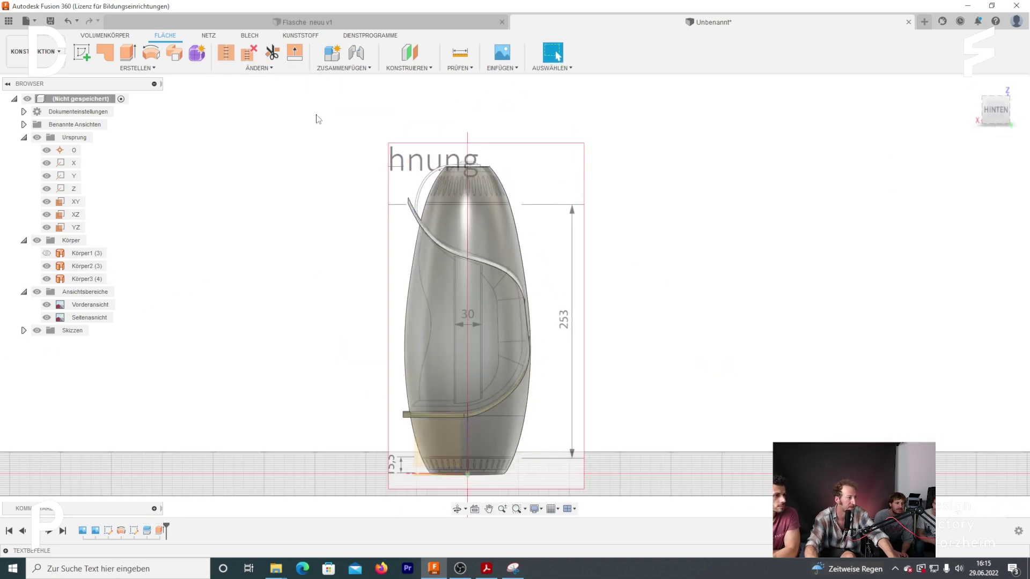
left_click(259, 68)
left_click(269, 169)
left_click(430, 267)
key("Return")
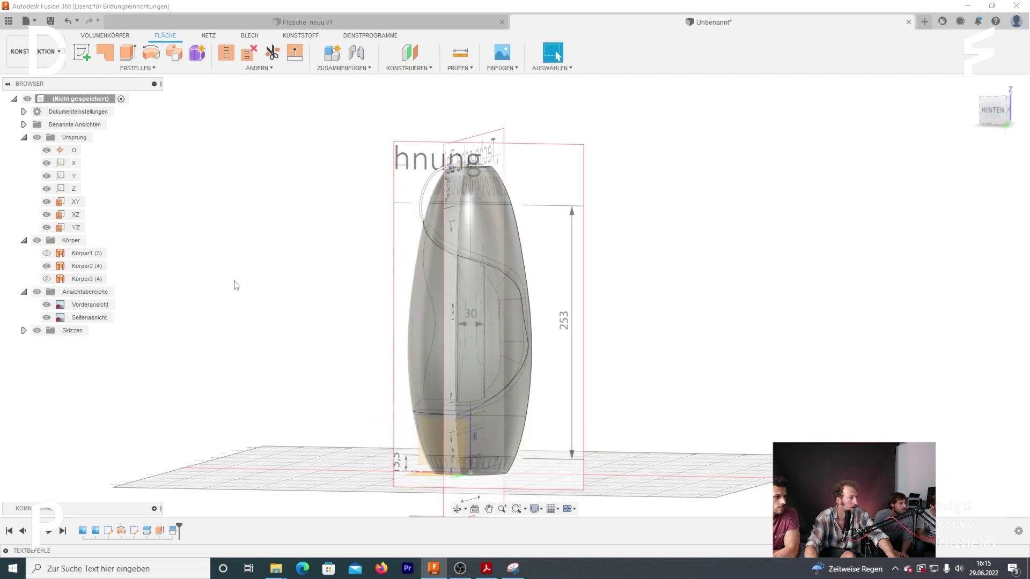
Unstitch the grip face into its own body, Körper4
left_click(249, 52)
left_click(472, 279)
key("Return")
middle_click_drag(295, 259, 315, 252, "shift")
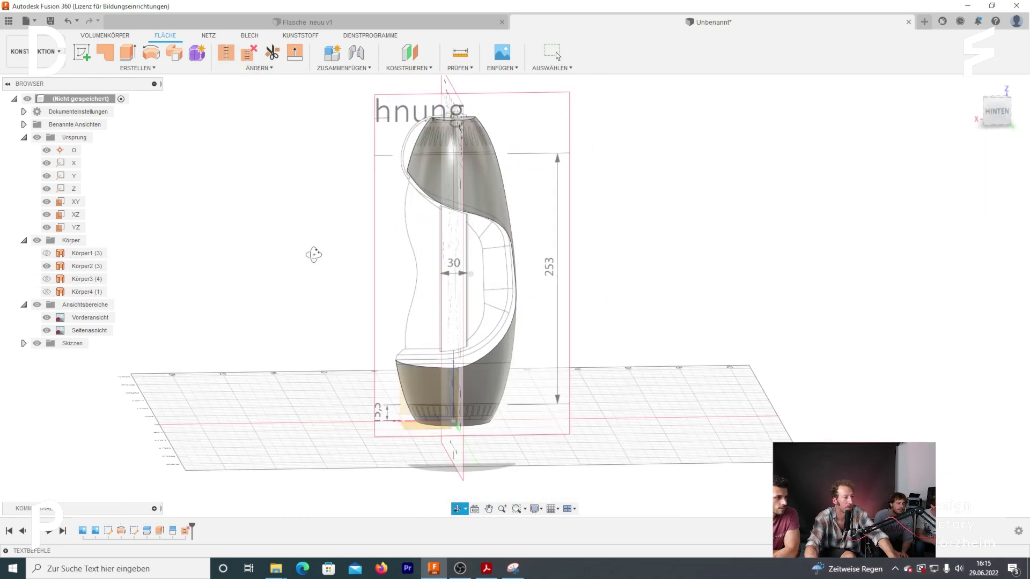
Offset the grip face -20 mm inward as a new body, Körper5
left_click(253, 68)
left_click(471, 290)
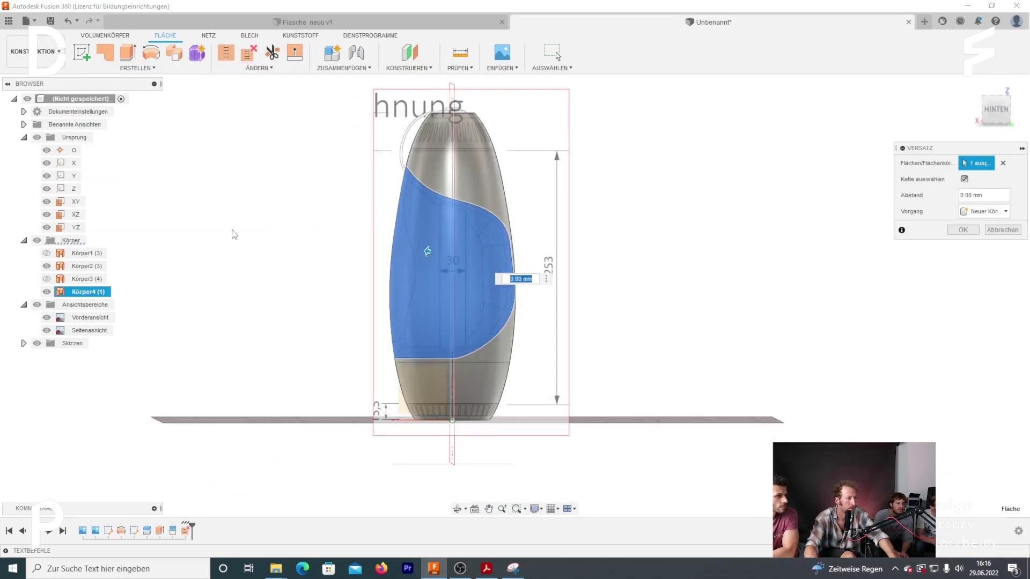
type("-20")
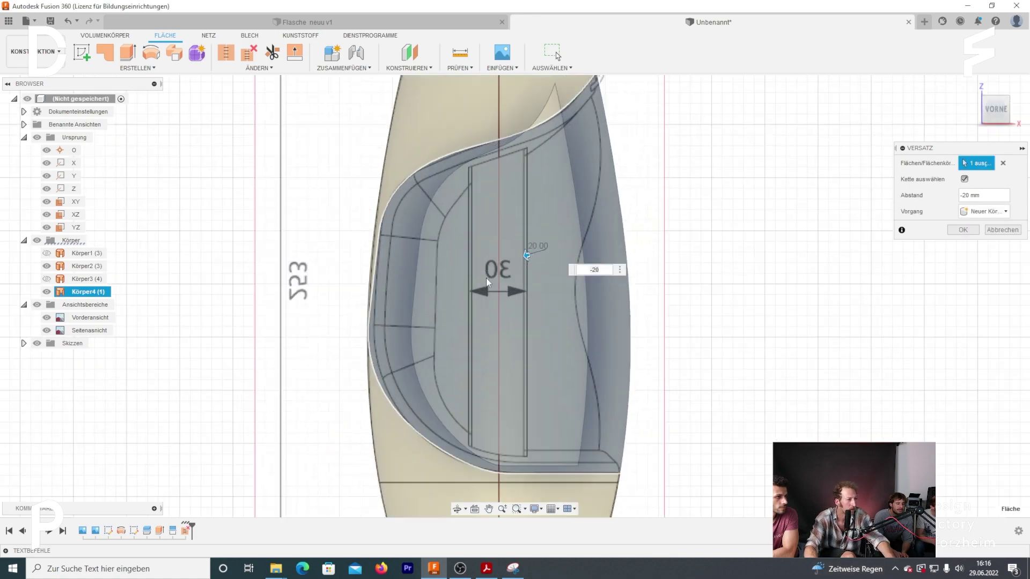
key("Return")
scroll(403, 413, "up", 5)
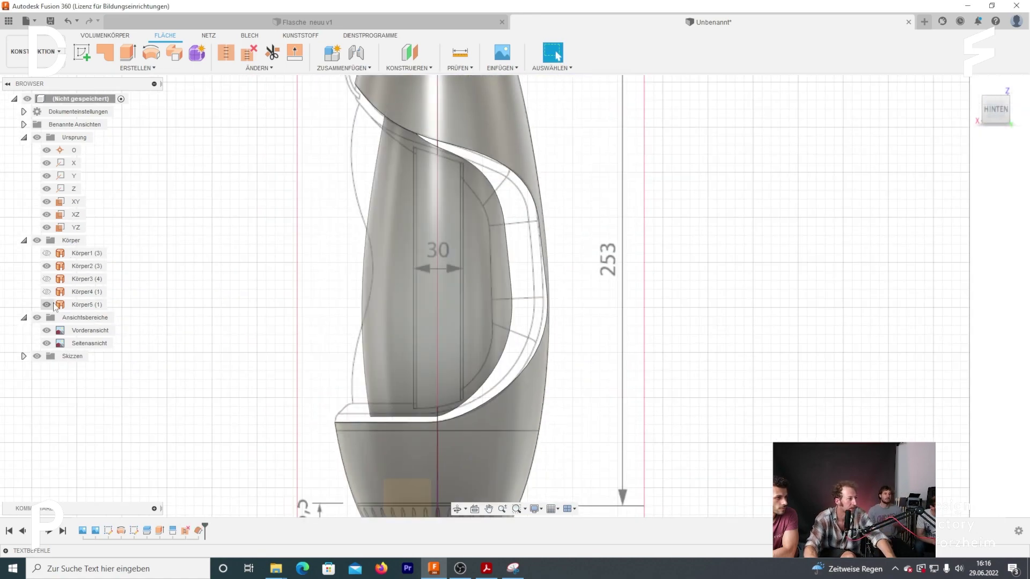
scroll(518, 313, "down", 3)
Try a loft with the grip edge as a profile, then abandon it and return to the front view
middle_click_drag(518, 314, 375, 269, "shift")
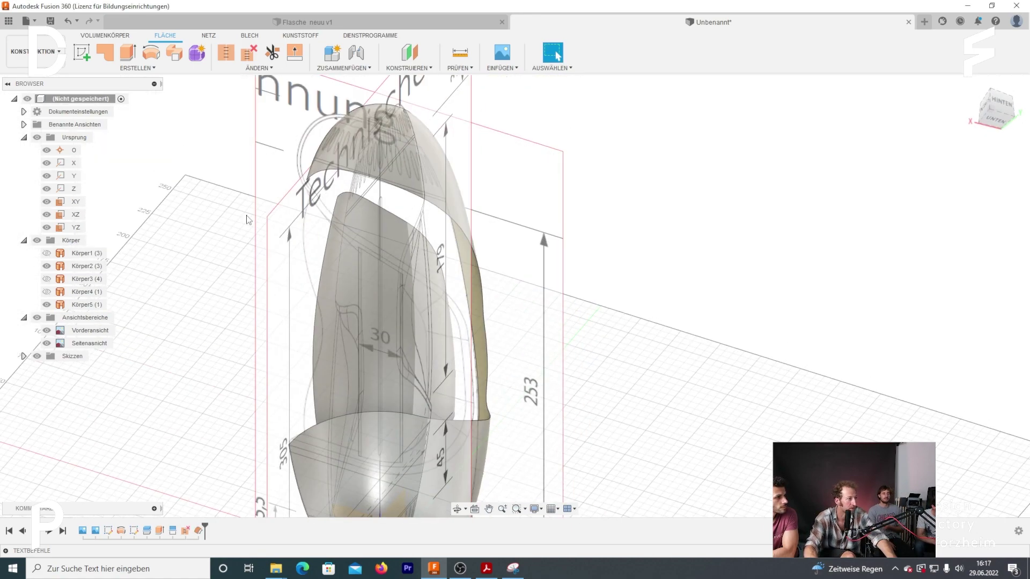
left_click(137, 68)
left_click(96, 168)
middle_click_drag(200, 201, 439, 278, "shift")
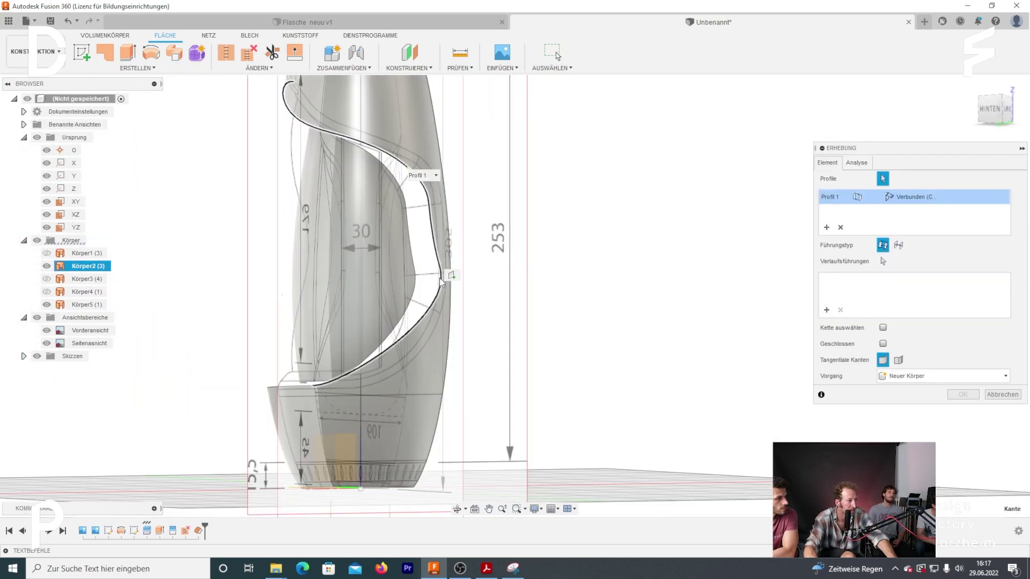
left_click(404, 244)
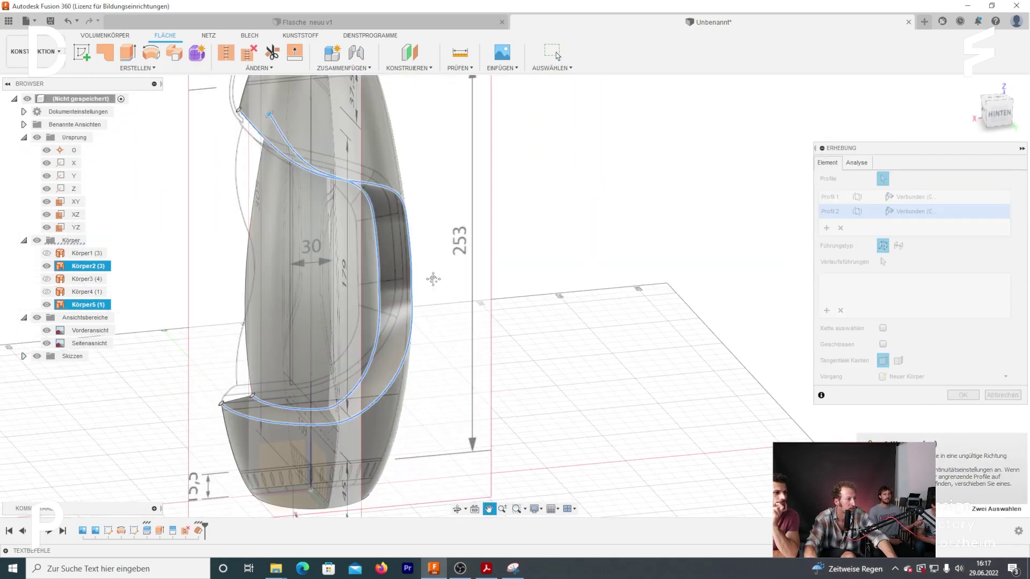
middle_click_drag(494, 197, 607, 255, "shift")
scroll(607, 255, "up", 5)
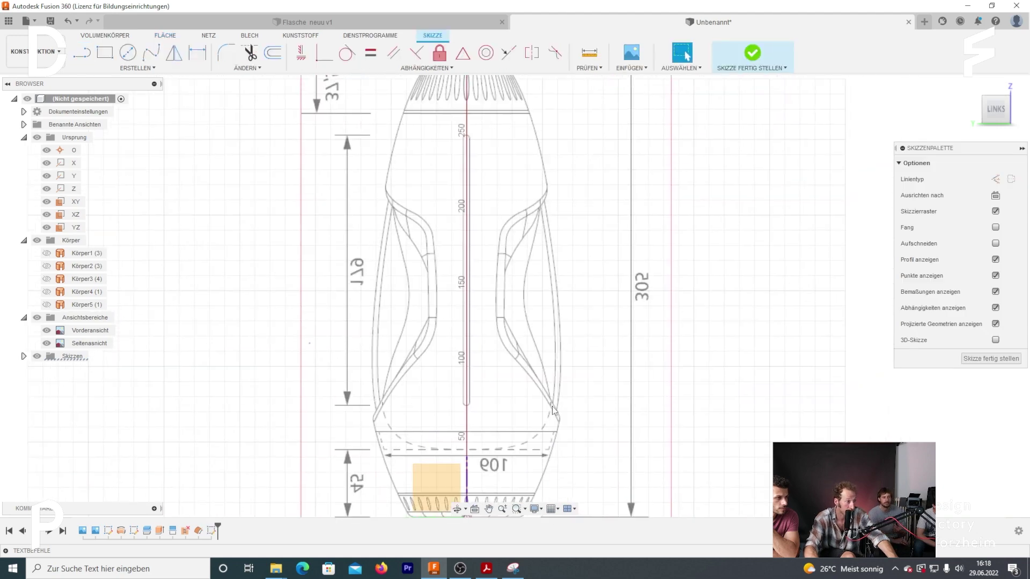
Draw the straight profile lines from the axis up to the neck and add a 3-point arc
key("l")
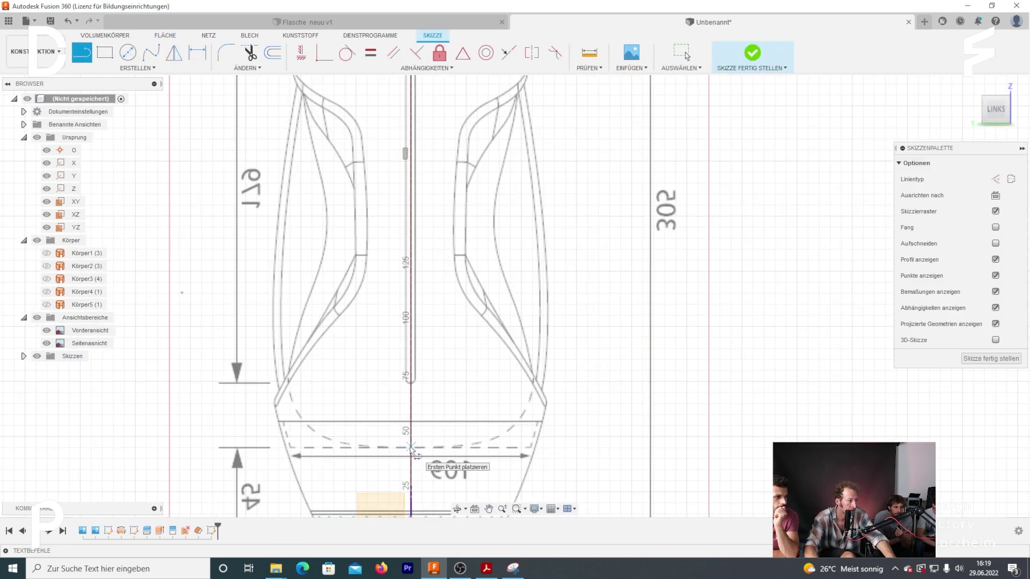
left_click(487, 447)
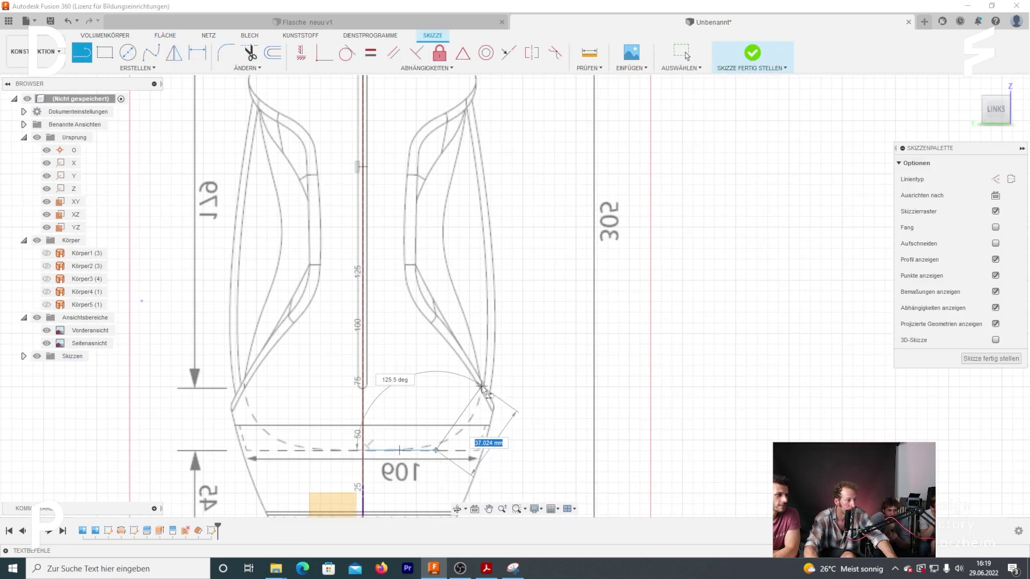
left_click(443, 231)
left_click(429, 304)
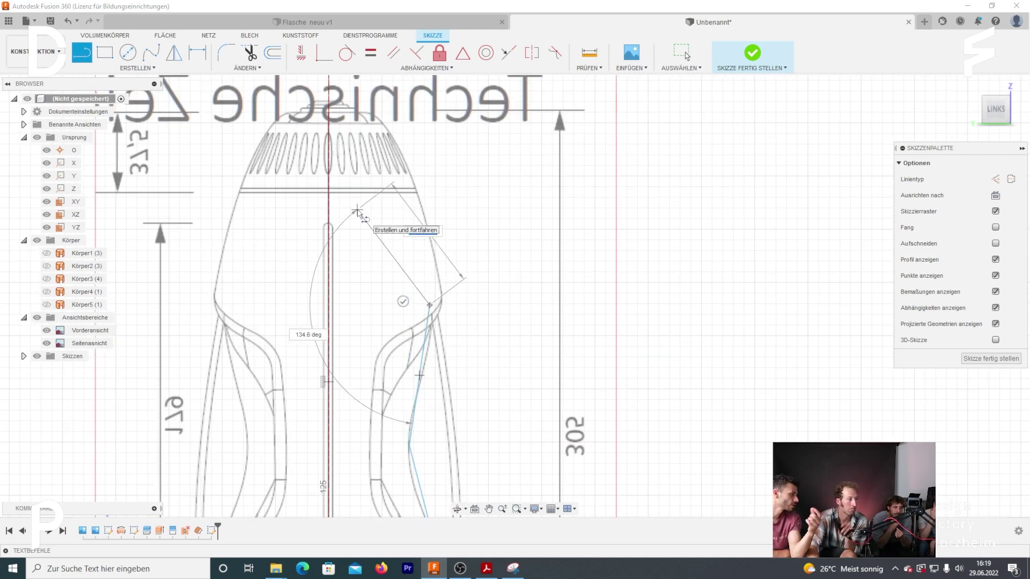
scroll(401, 206, "up", 4)
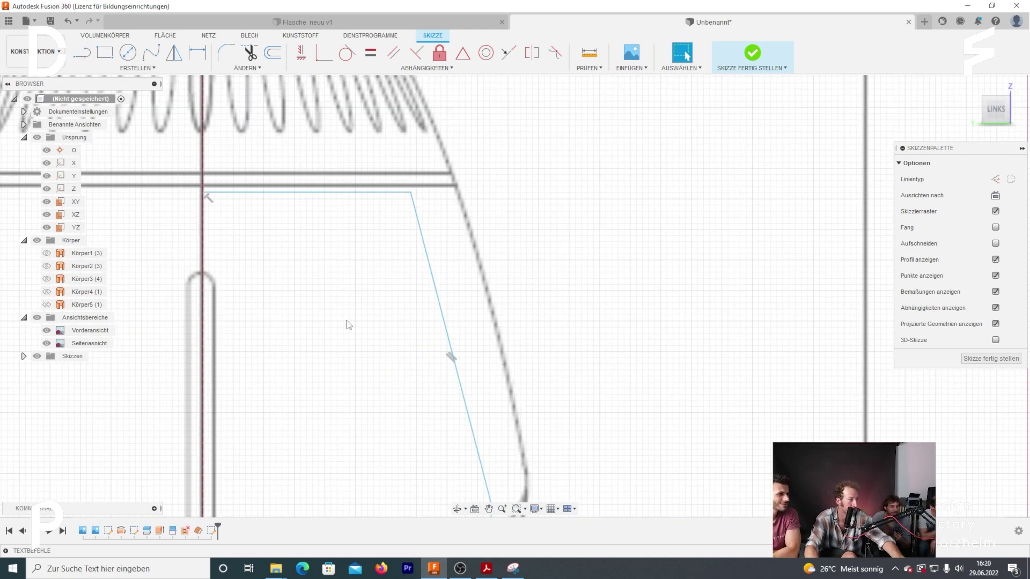
scroll(437, 329, "down", 6)
scroll(435, 278, "up", 2)
type("s")
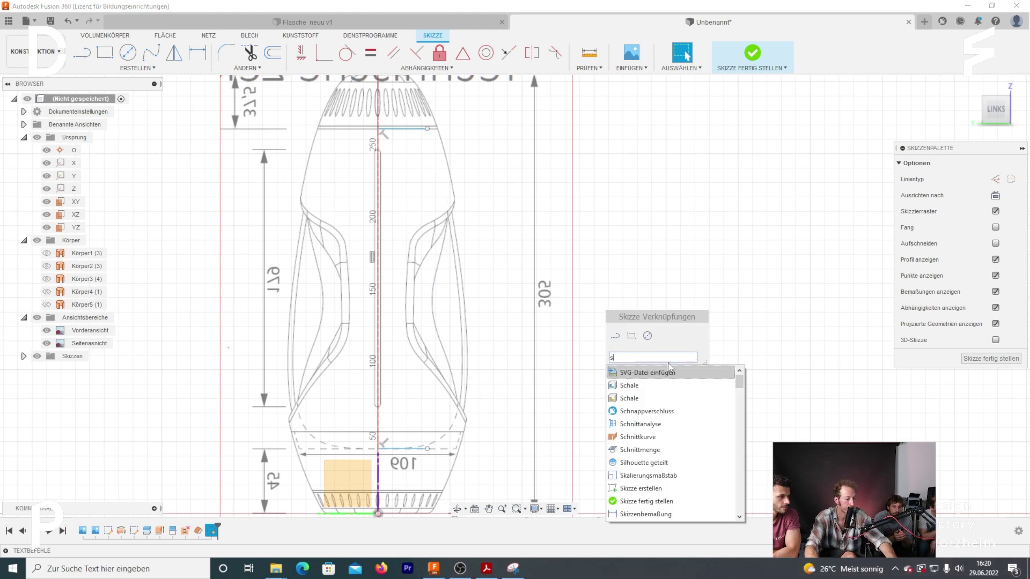
type("bogen")
key("Return")
scroll(450, 305, "up", 3)
left_click(450, 305)
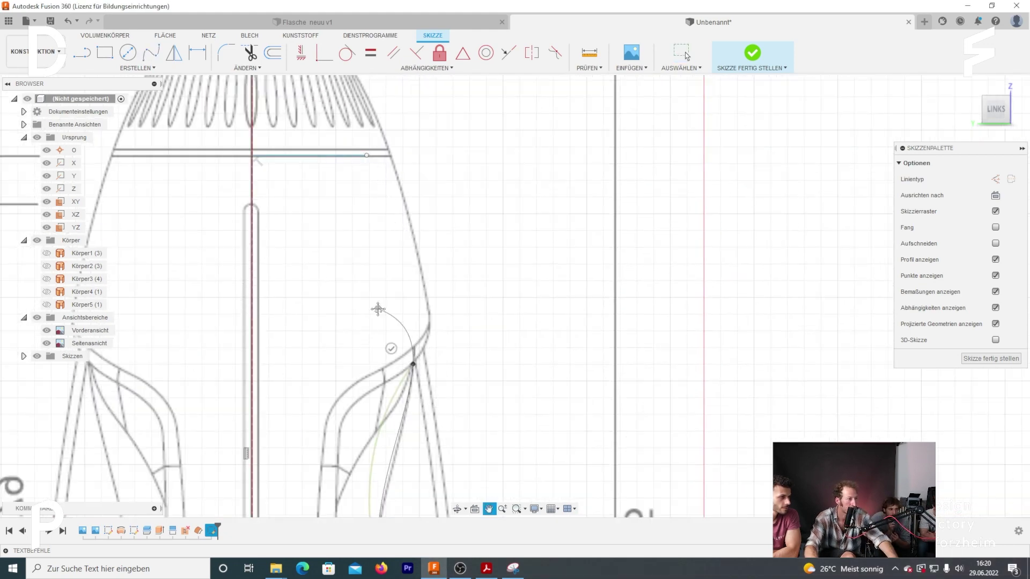
scroll(379, 306, "down", 3)
Adjust the spline tangents along the inner grip contour down to the base, then finish the sketch
key("l")
scroll(394, 252, "up", 3)
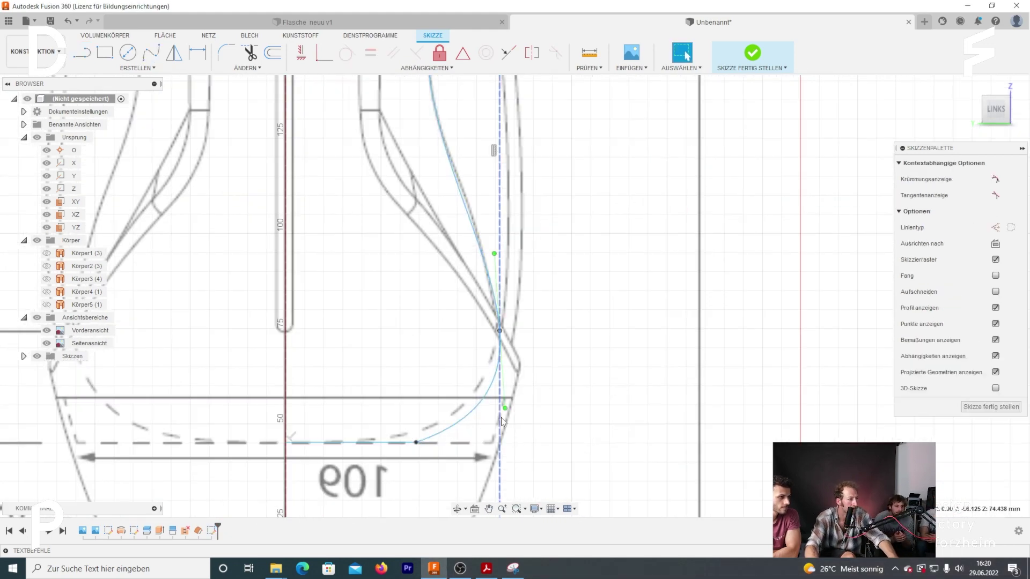
scroll(397, 300, "up", 3)
left_click(397, 333)
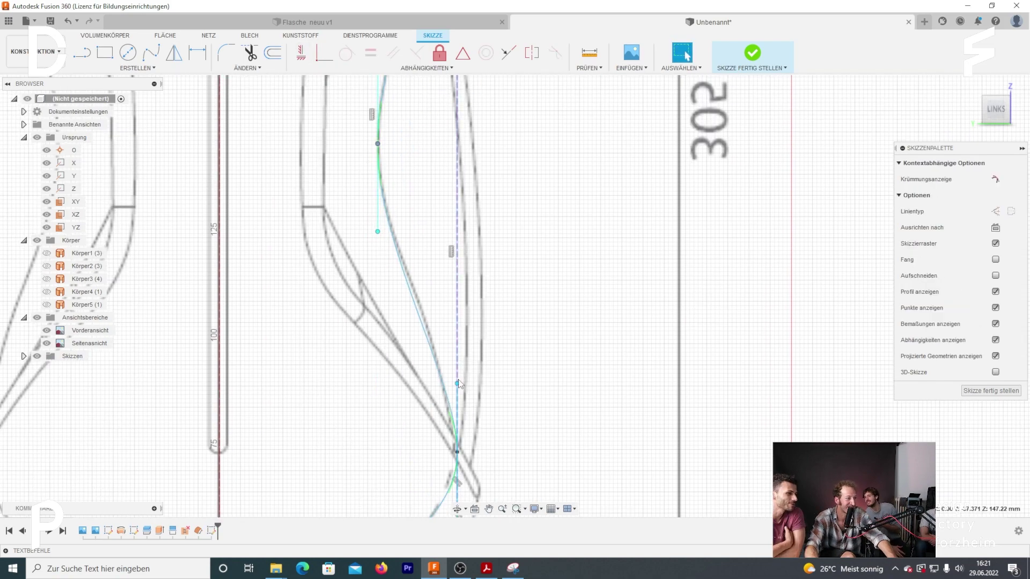
middle_click_drag(397, 258, 337, 301)
scroll(337, 301, "down", 2)
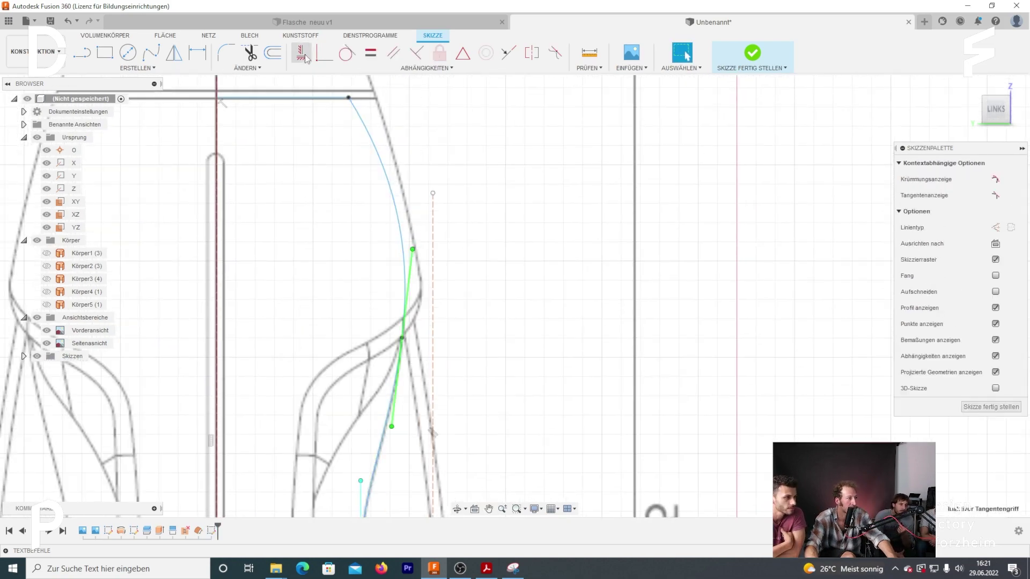
left_click(752, 53)
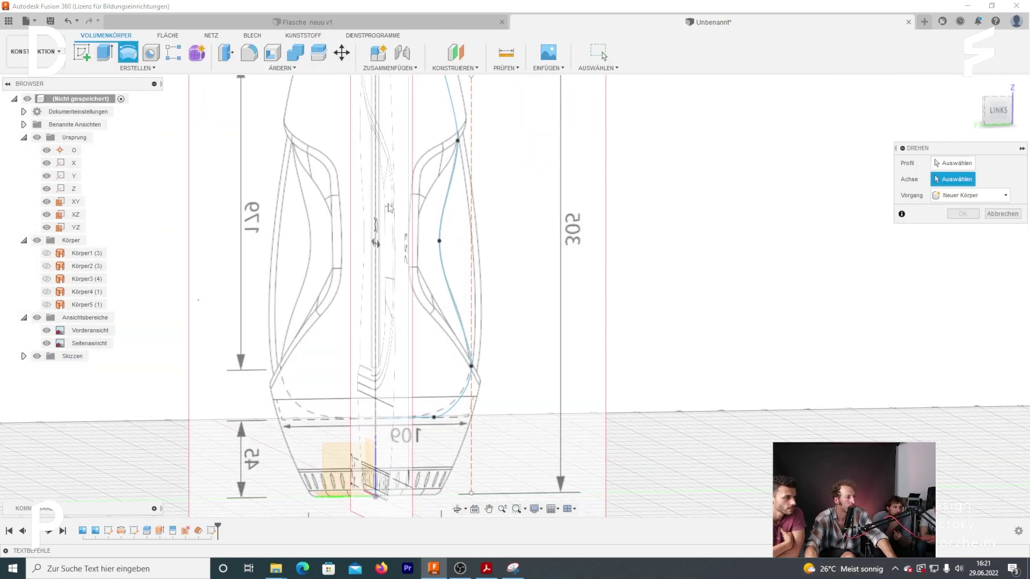
Revolve the sketched half-profile around the bottle's centre axis into body Körper6
double_click(212, 531)
left_click(751, 52)
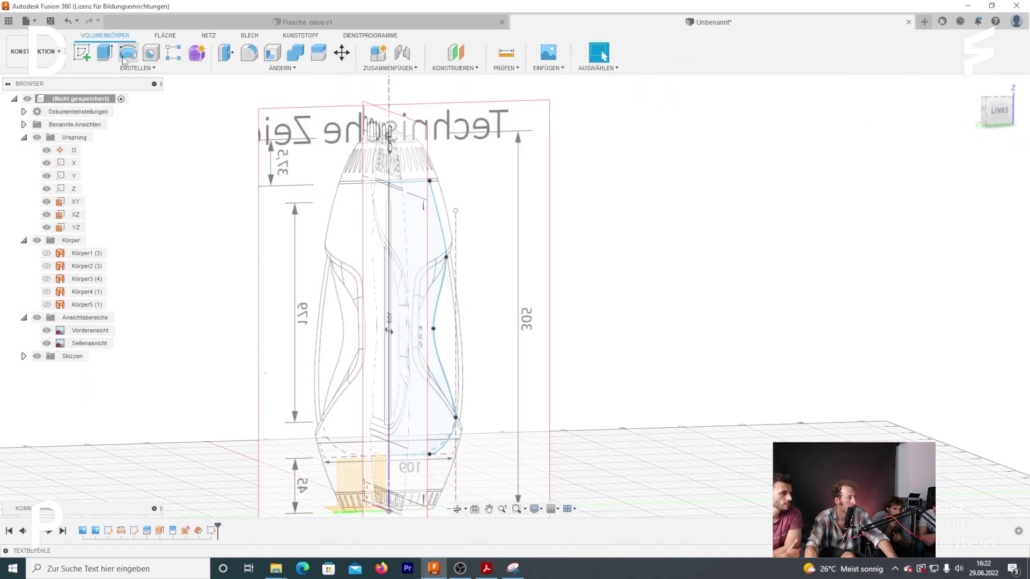
left_click(128, 52)
key("Return")
Hide Körper6 and show the offset grip body Körper5, keeping the reference images visible
left_click(36, 330)
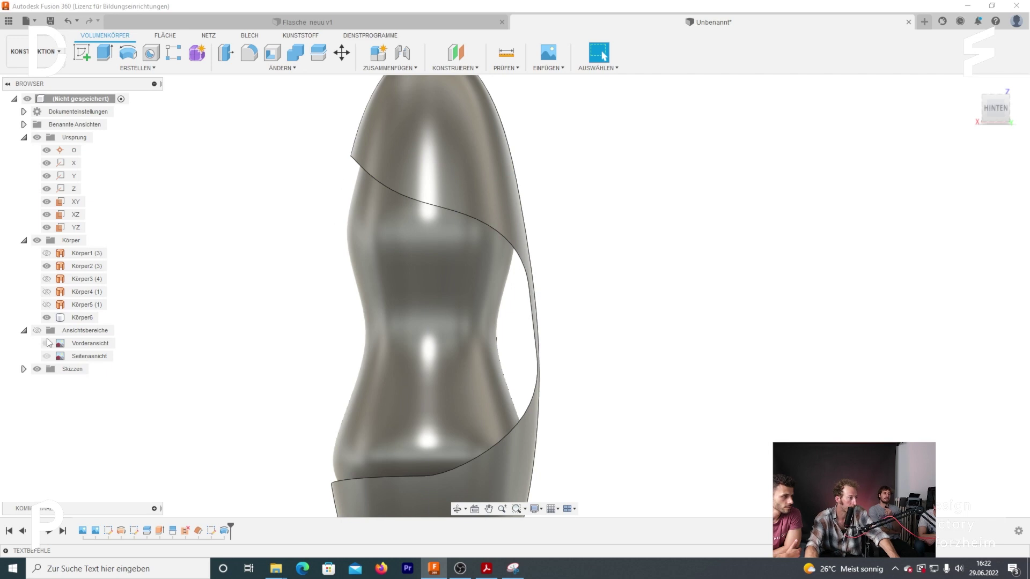
key("ctrl+z")
left_click(47, 317)
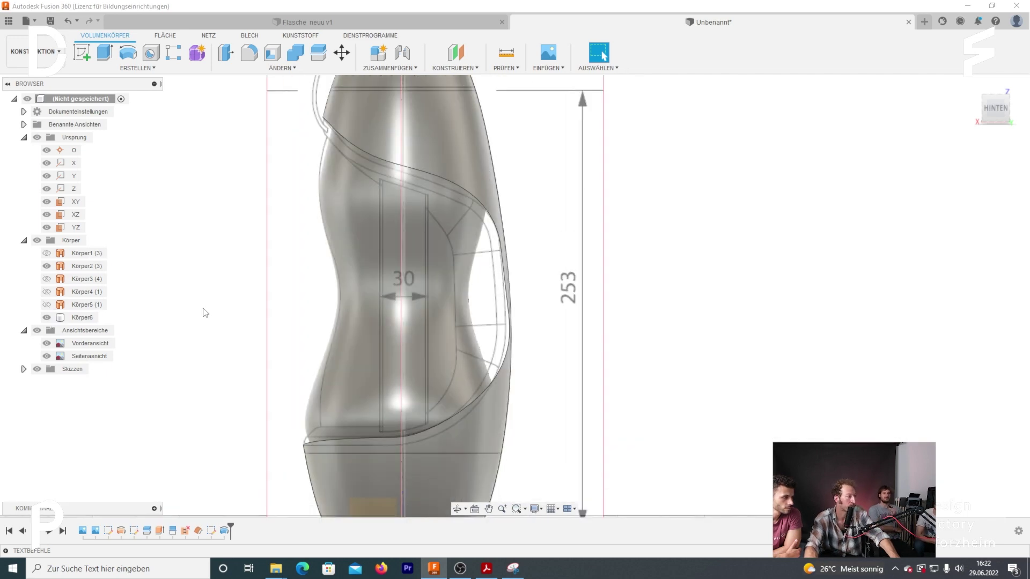
left_click(47, 304)
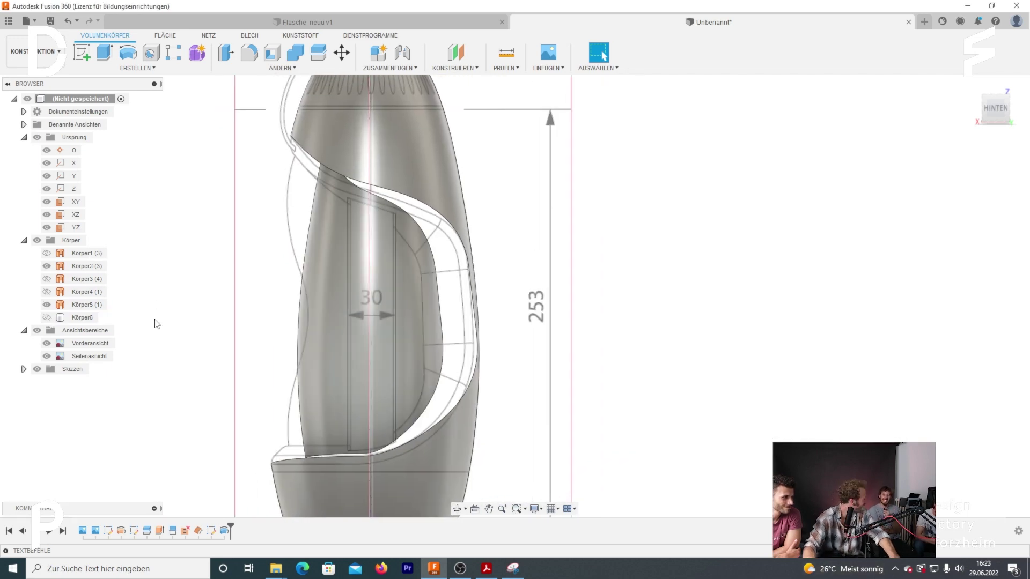
Project the grip surface's edges and offset the S-curve inward with value 1512, then finish the sketch
left_click(280, 306)
scroll(303, 283, "down", 3)
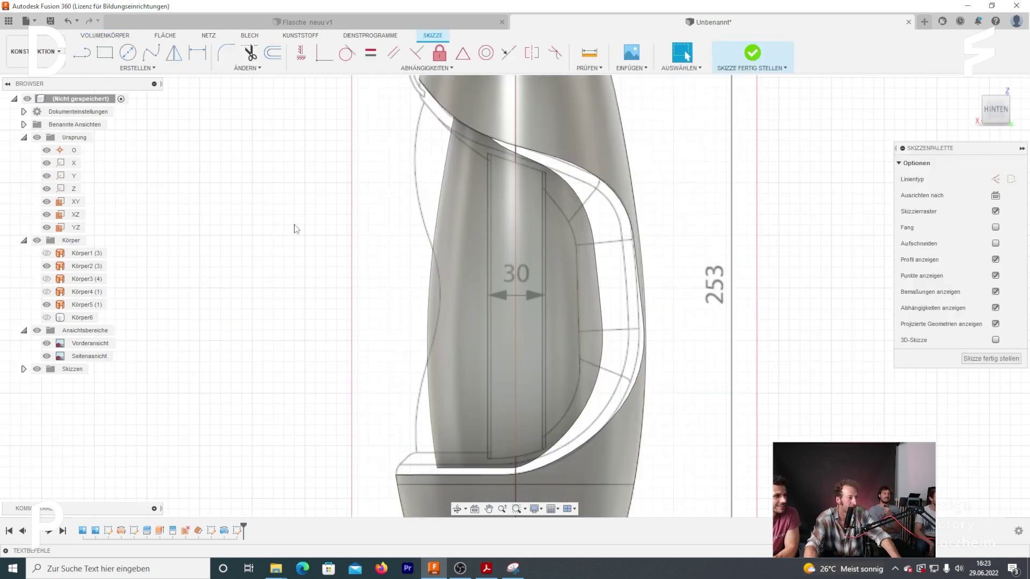
scroll(478, 301, "up", 3)
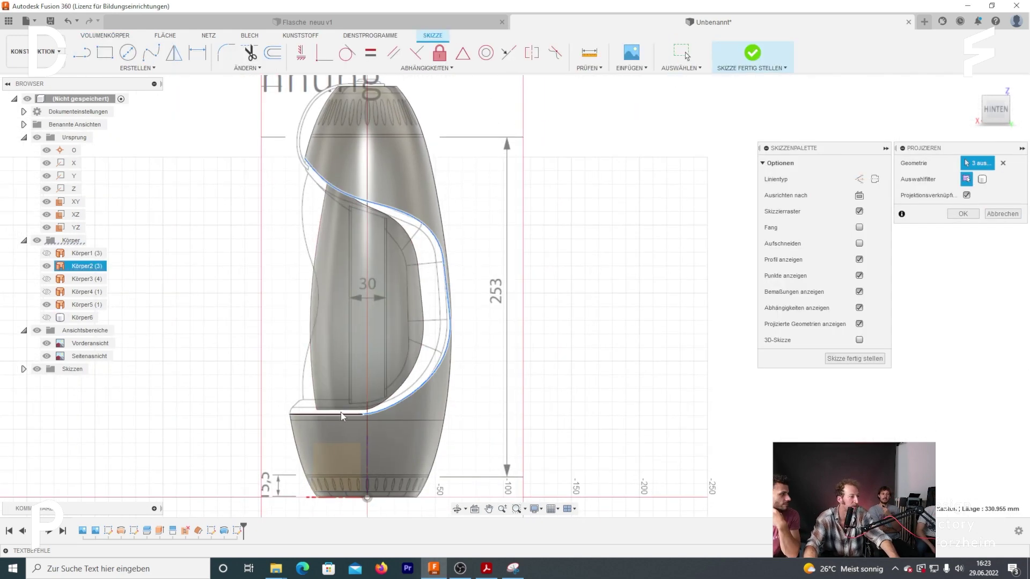
key("Return")
key("o")
left_click(346, 177)
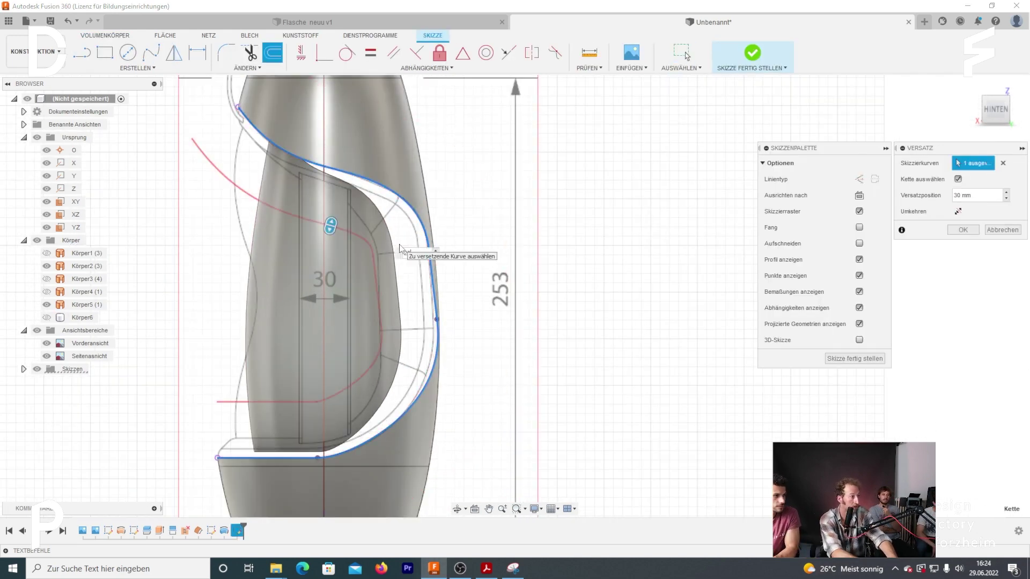
type("1512")
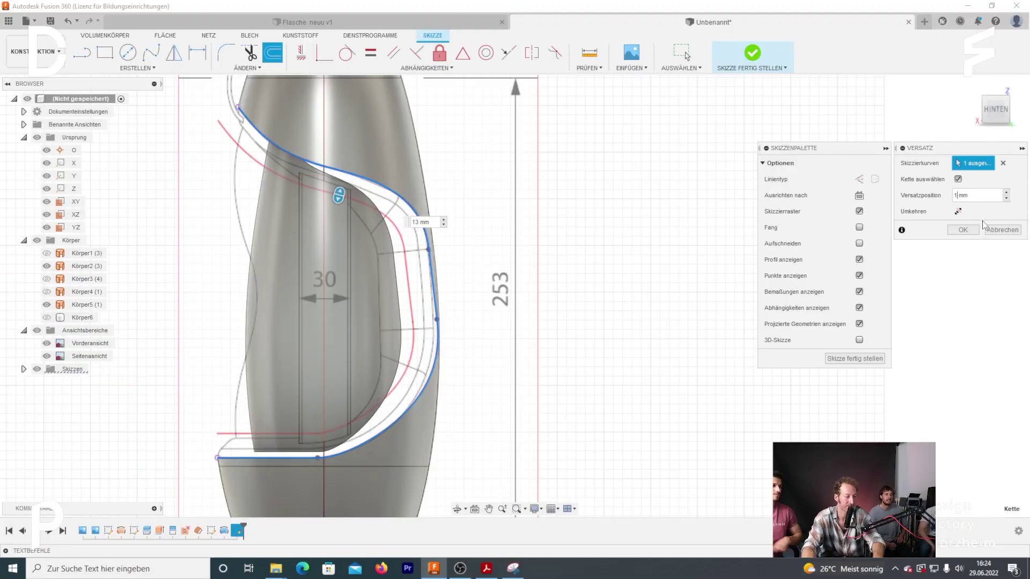
left_click(833, 358)
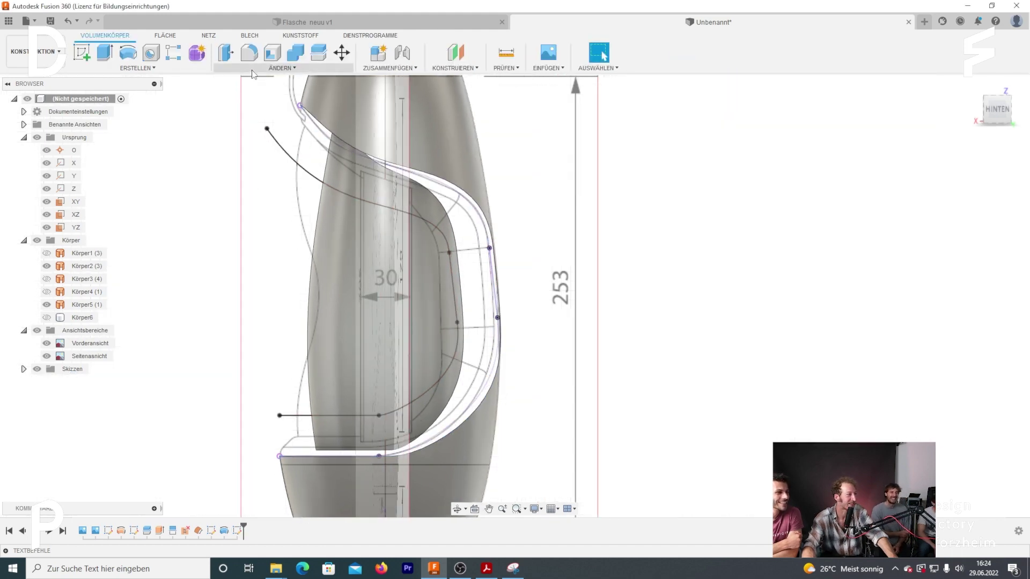
Split the offset grip surface along the sketched curve with the surface Split Face tool
left_click(254, 69)
left_click(165, 35)
left_click(261, 69)
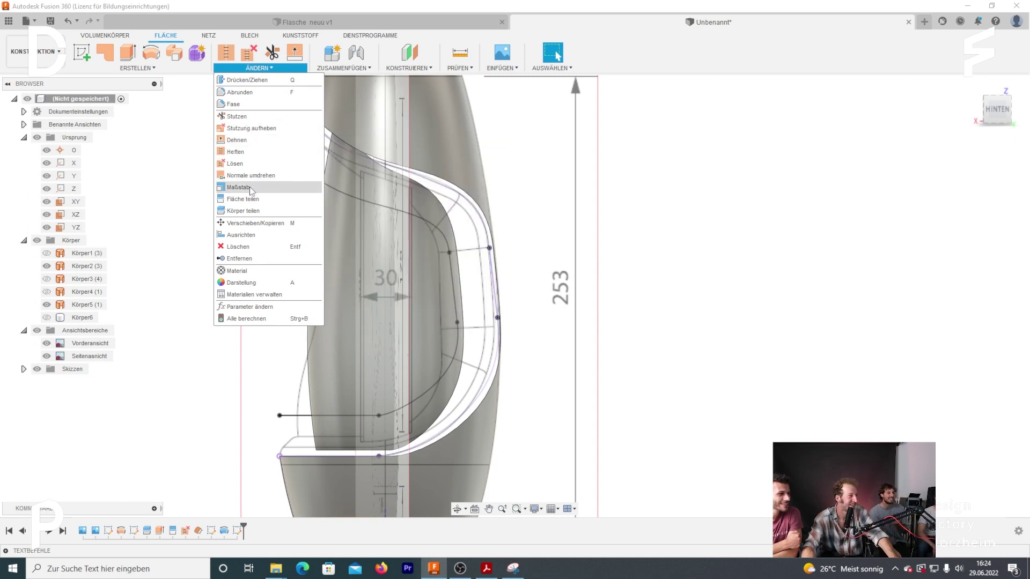
left_click(243, 199)
left_click(362, 242)
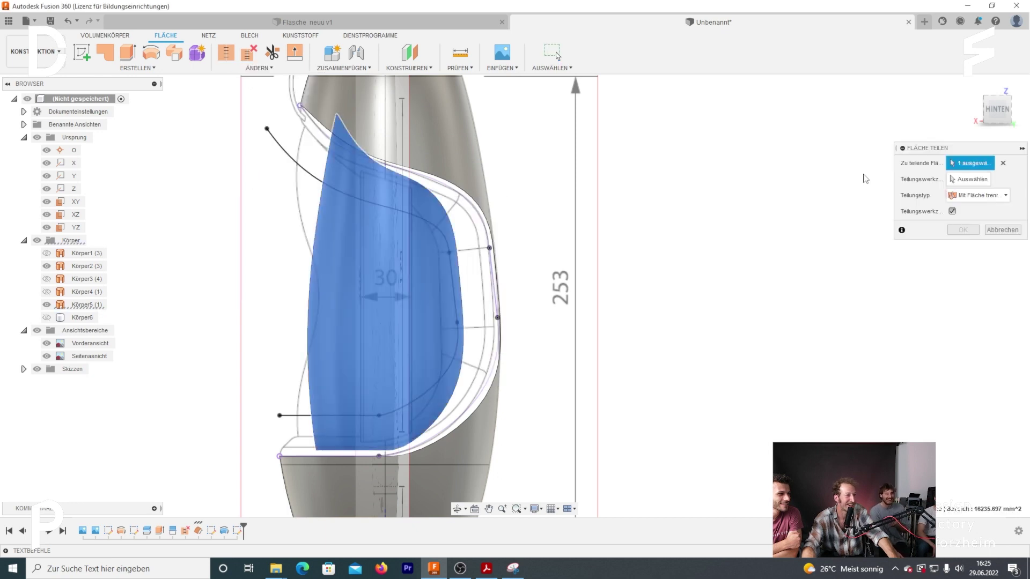
left_click(340, 191)
left_click(964, 231)
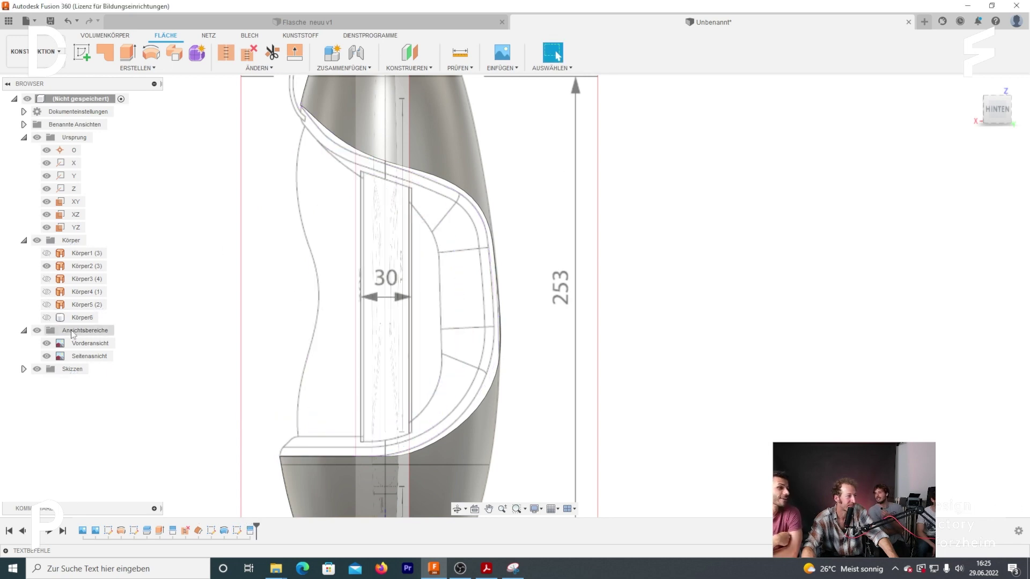
Unstitch the grip surface body so its inner piece becomes the separate body Körper7
left_click(249, 52)
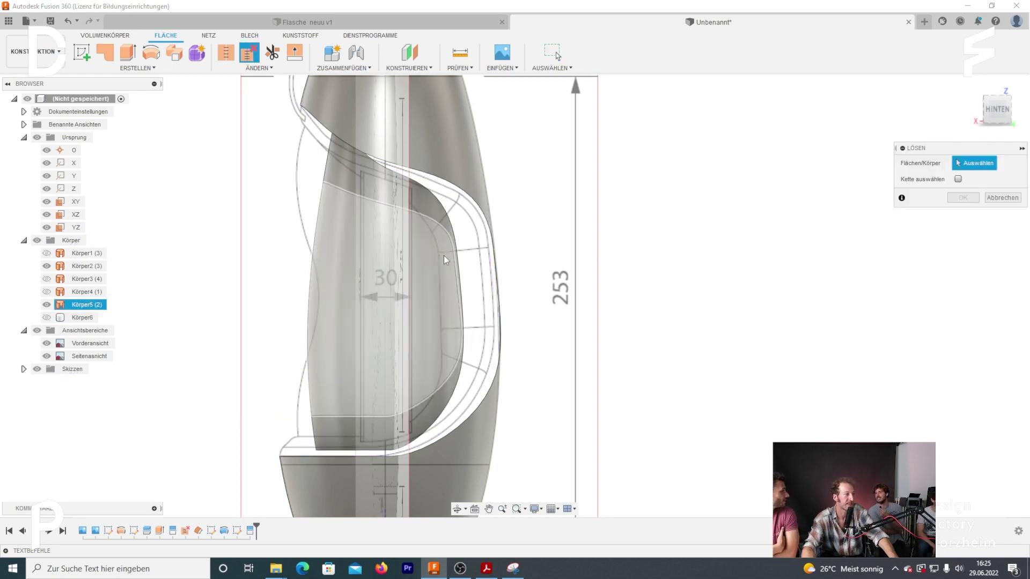
left_click(441, 255)
left_click(957, 198)
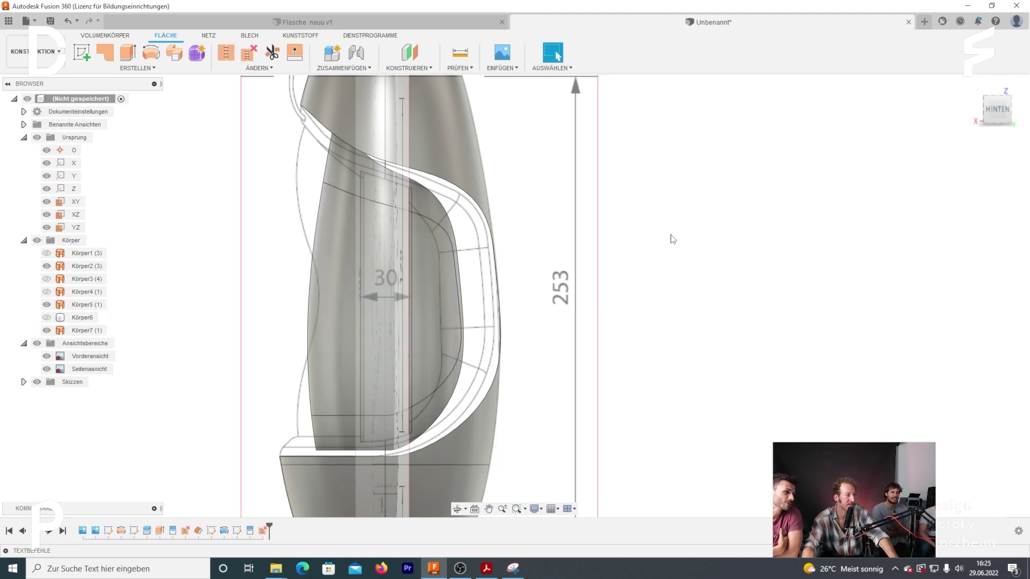
left_click(47, 304)
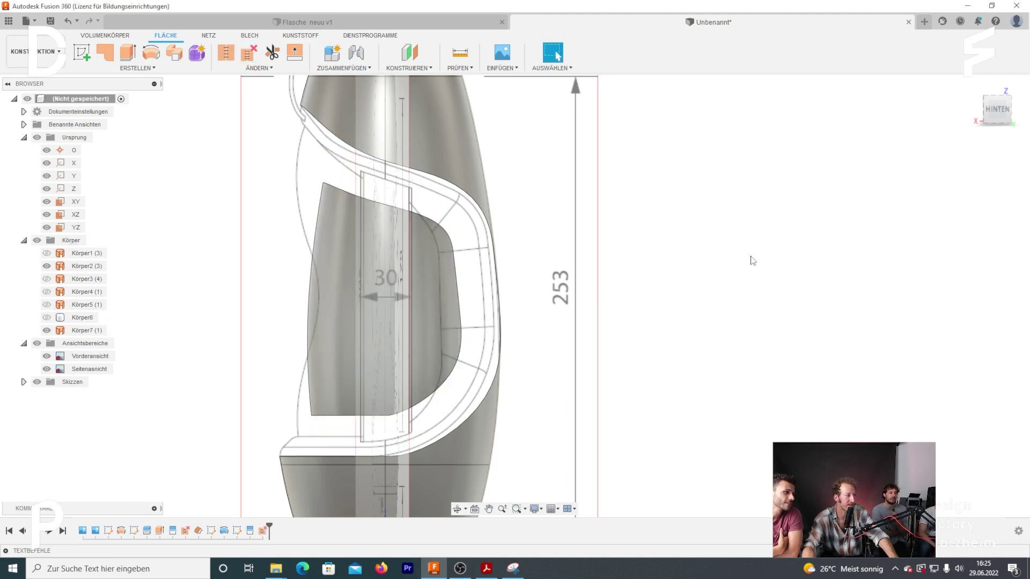
mouse_move(750, 260)
middle_mouse_down("shift")
mouse_move(684, 223)
mouse_move(690, 244)
mouse_move(726, 260)
mouse_move(740, 252)
mouse_move(697, 253)
mouse_move(746, 223)
mouse_move(644, 257)
middle_mouse_up("shift")
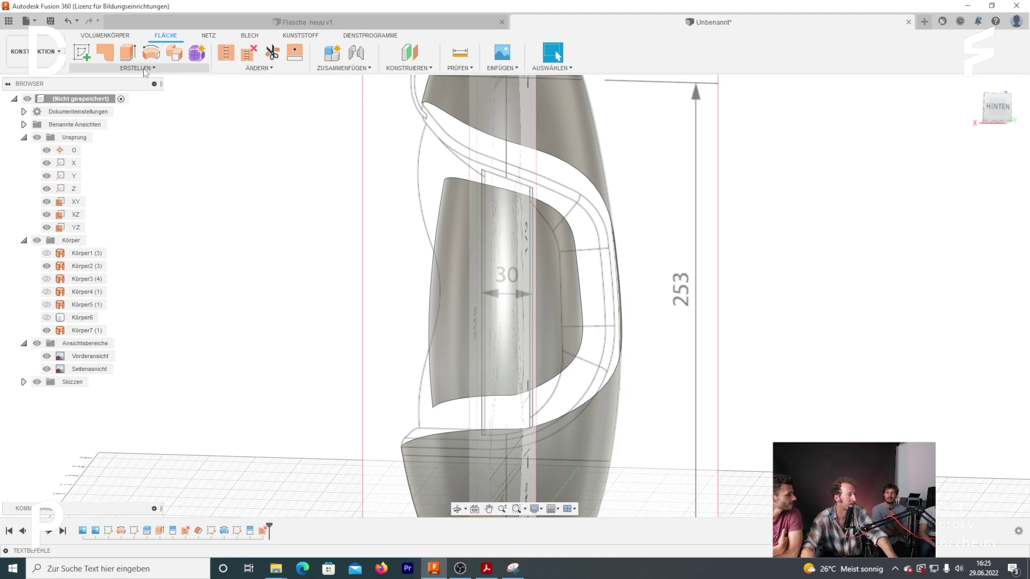
left_click(145, 70)
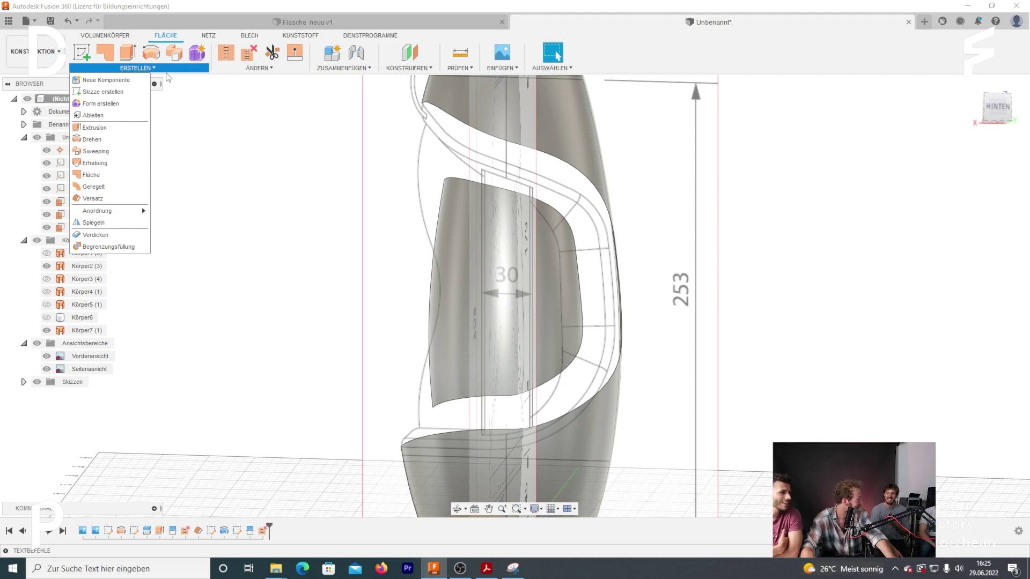
Loft a surface between the upper and lower S-curve edges, correcting the second profile, creating Körper8
left_click(248, 68)
left_click(121, 67)
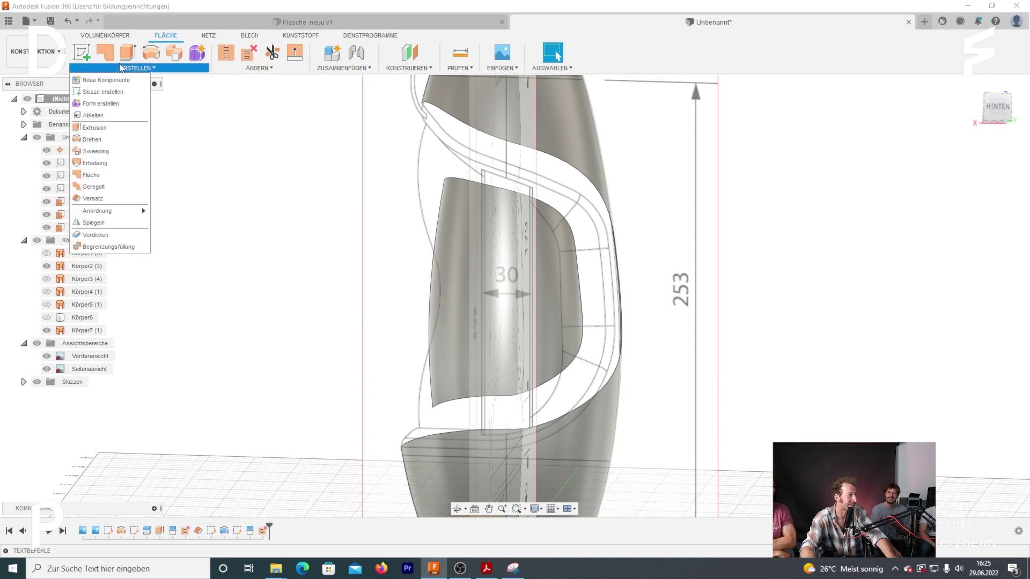
left_click(102, 163)
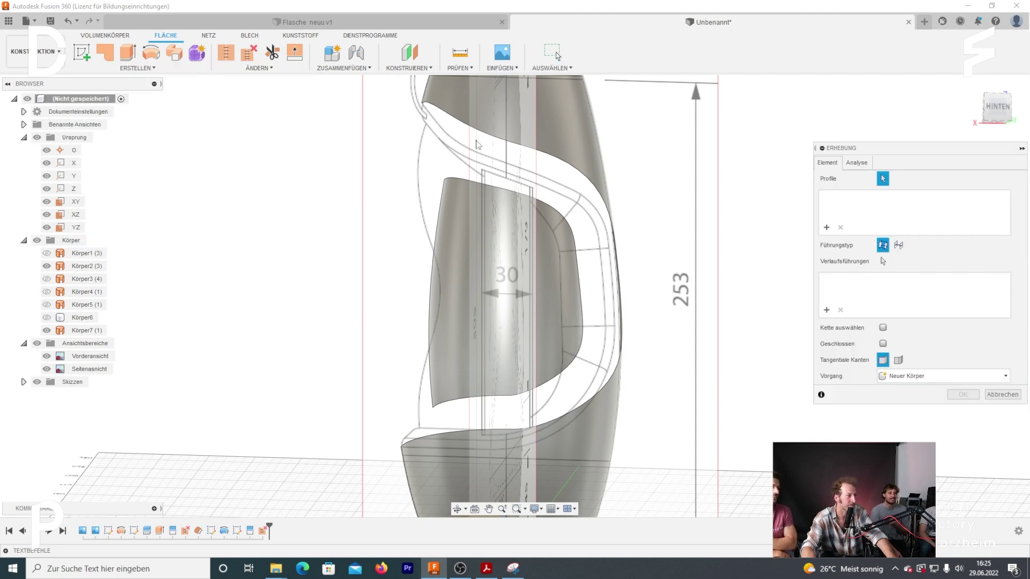
left_click(484, 139)
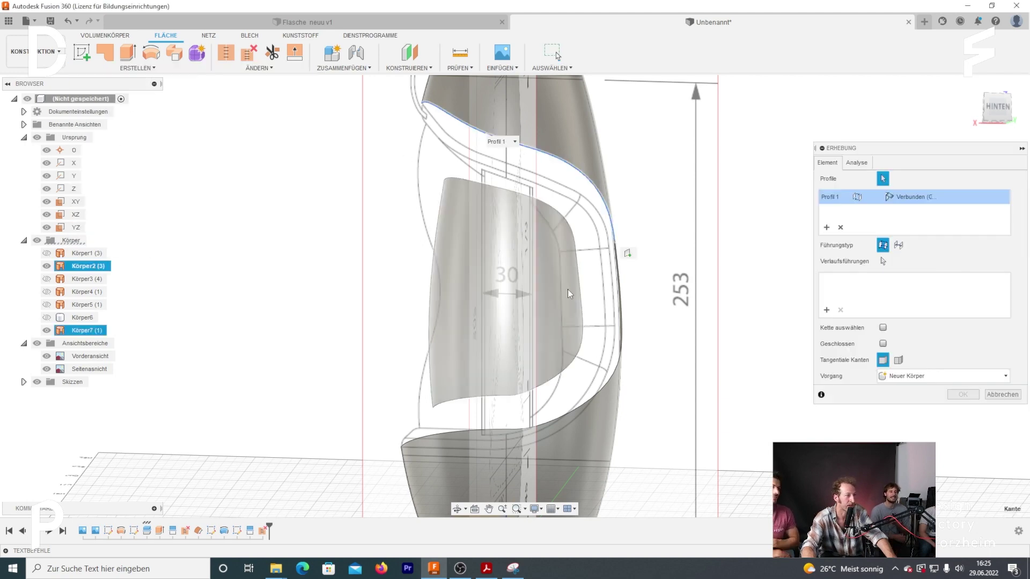
left_click(618, 369)
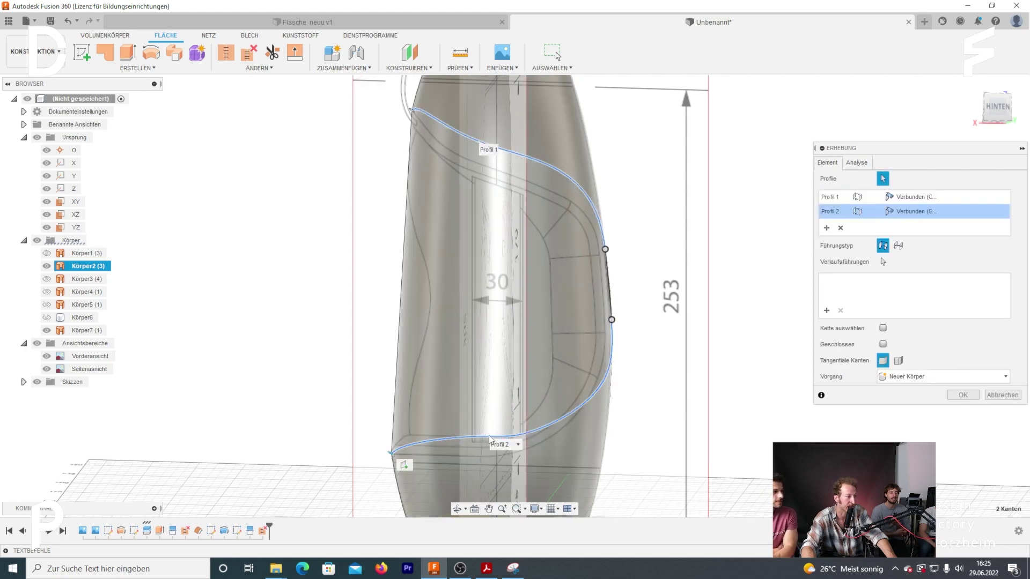
left_click(839, 228)
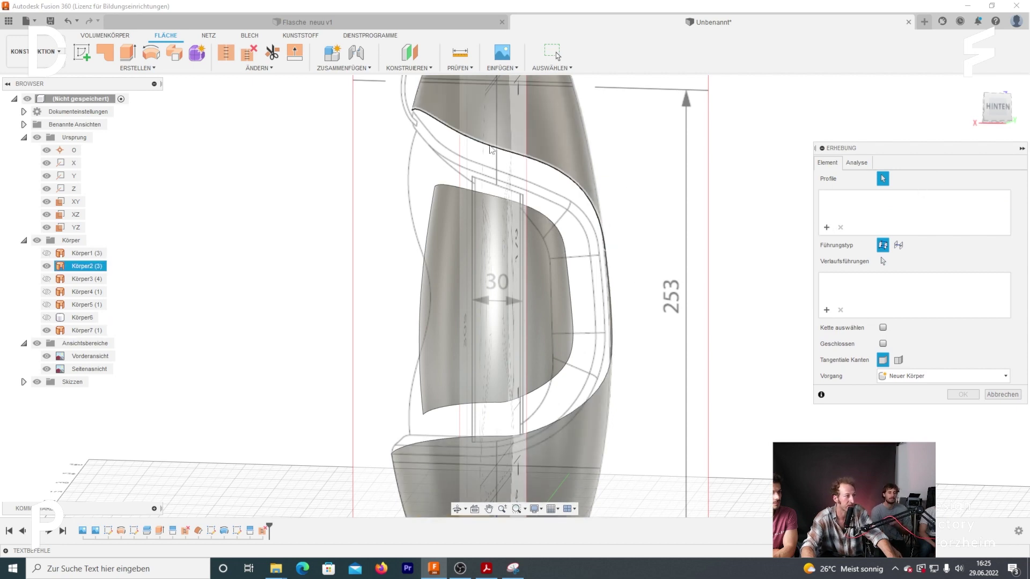
middle_click_drag(611, 277, 590, 299)
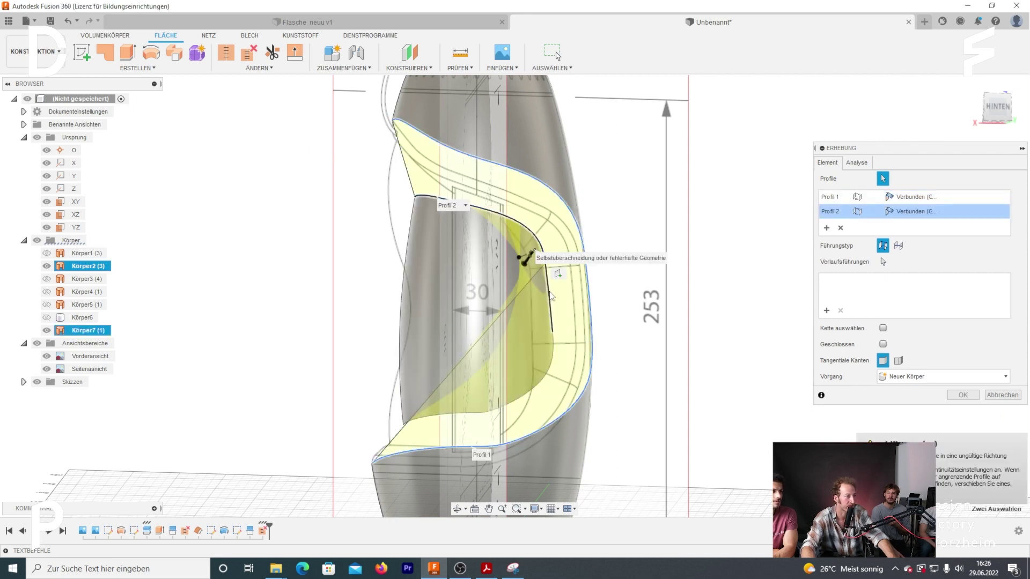
left_click(541, 265)
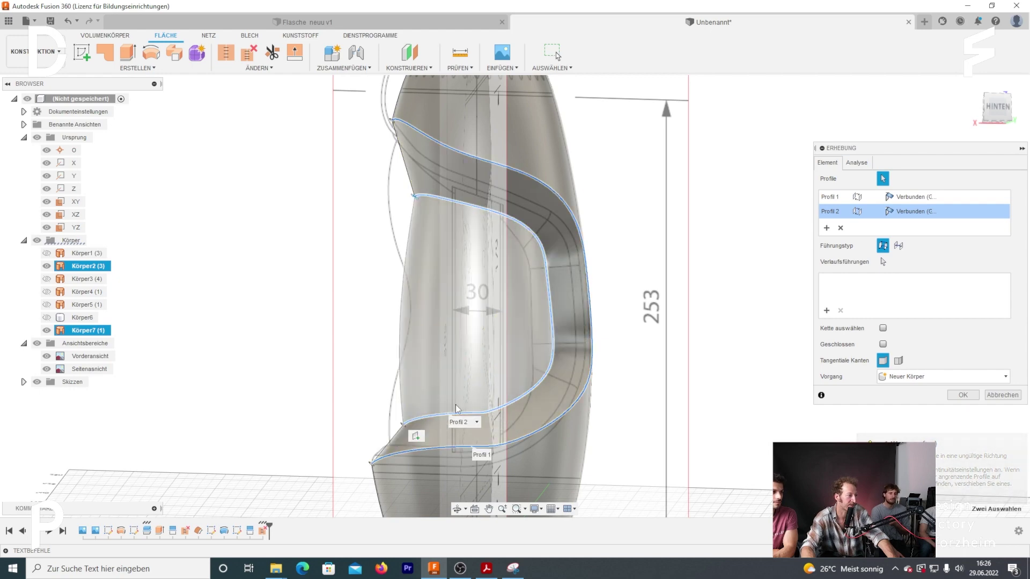
mouse_move(562, 354)
middle_mouse_down()
mouse_move(512, 353)
mouse_move(448, 321)
mouse_move(459, 333)
middle_mouse_up()
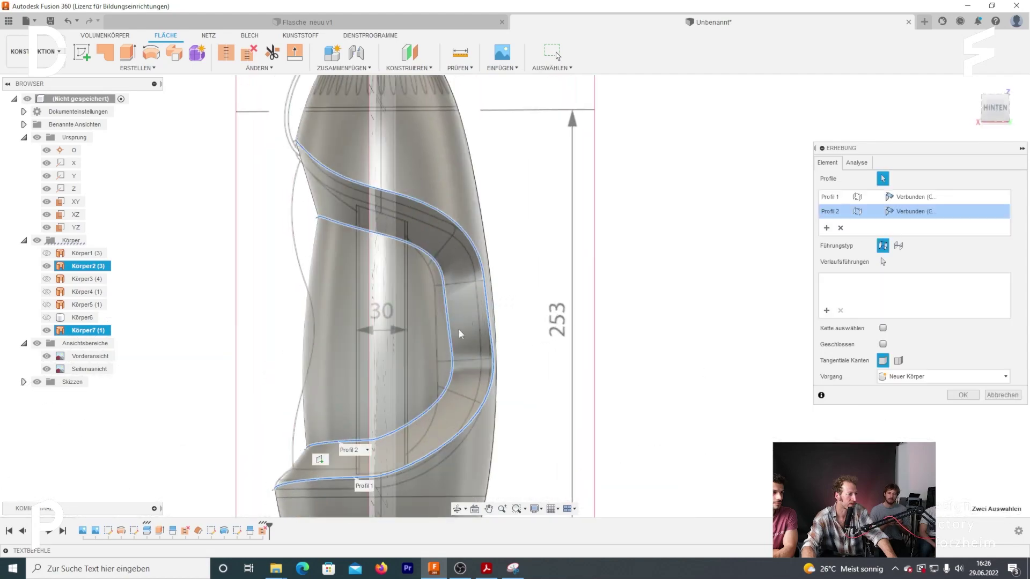
left_click(962, 394)
Select Körper8 and orbit and zoom around the bottle to inspect the new lofted surface
mouse_move(541, 300)
middle_mouse_down("shift")
mouse_move(513, 283)
mouse_move(573, 290)
middle_mouse_up("shift")
left_click(537, 326)
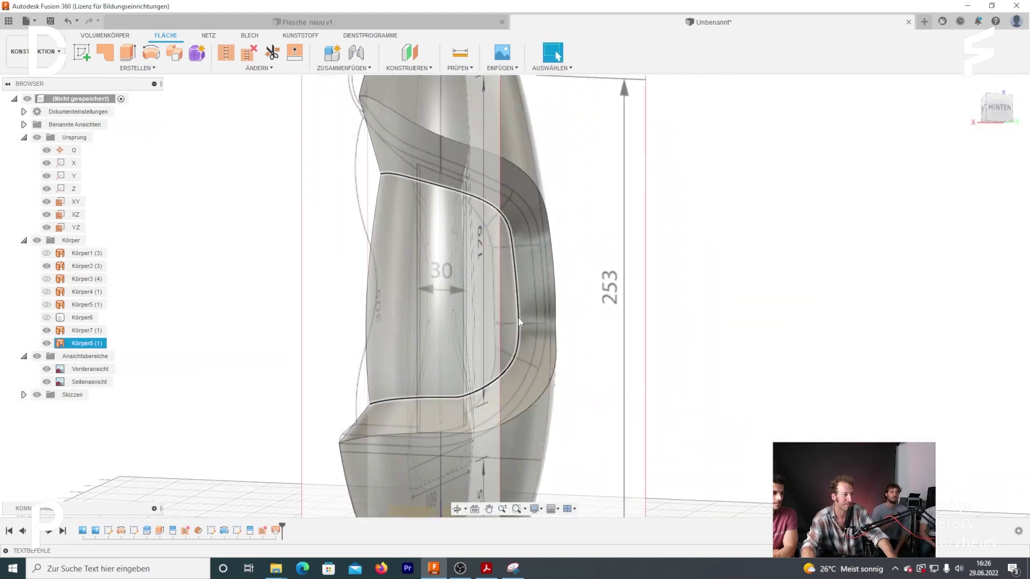
scroll(536, 327, "up", 5)
scroll(685, 248, "down", 5)
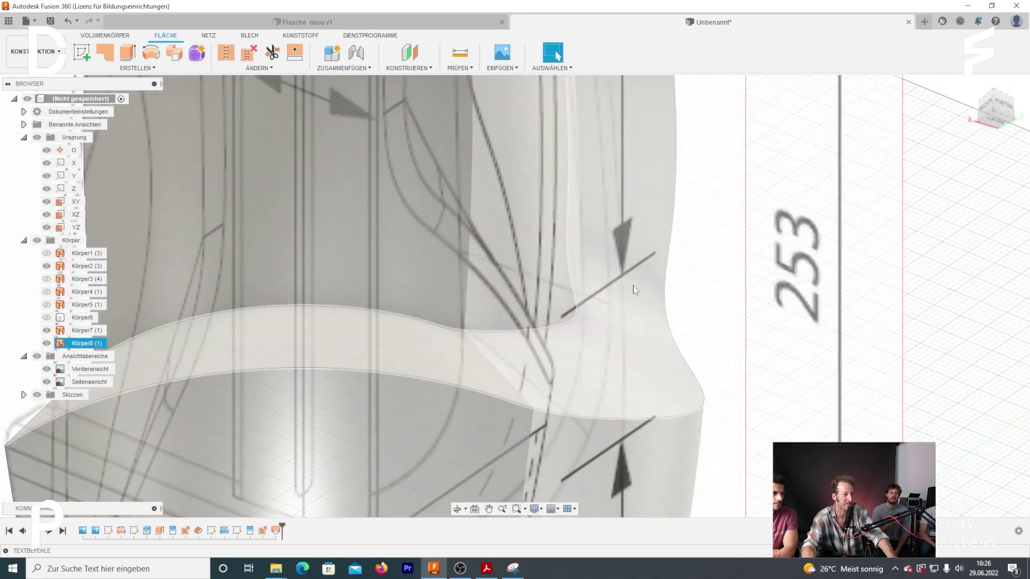
scroll(638, 287, "down", 2)
mouse_move(650, 296)
middle_mouse_down("shift")
mouse_move(605, 269)
mouse_move(421, 268)
mouse_move(393, 396)
mouse_move(441, 321)
mouse_move(574, 344)
mouse_move(712, 299)
mouse_move(642, 334)
mouse_move(633, 328)
mouse_move(694, 285)
middle_mouse_up("shift")
scroll(494, 288, "up", 5)
scroll(483, 312, "up", 2)
scroll(477, 332, "down", 5)
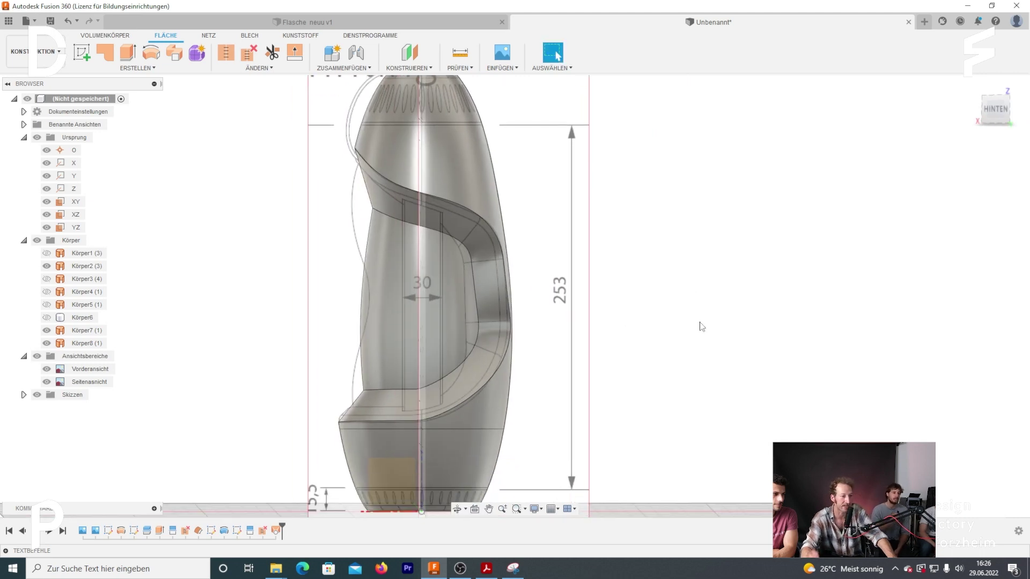
Show Körper4 and draw a vertical line inside the grip area in a new XZ-plane sketch
left_click(998, 111)
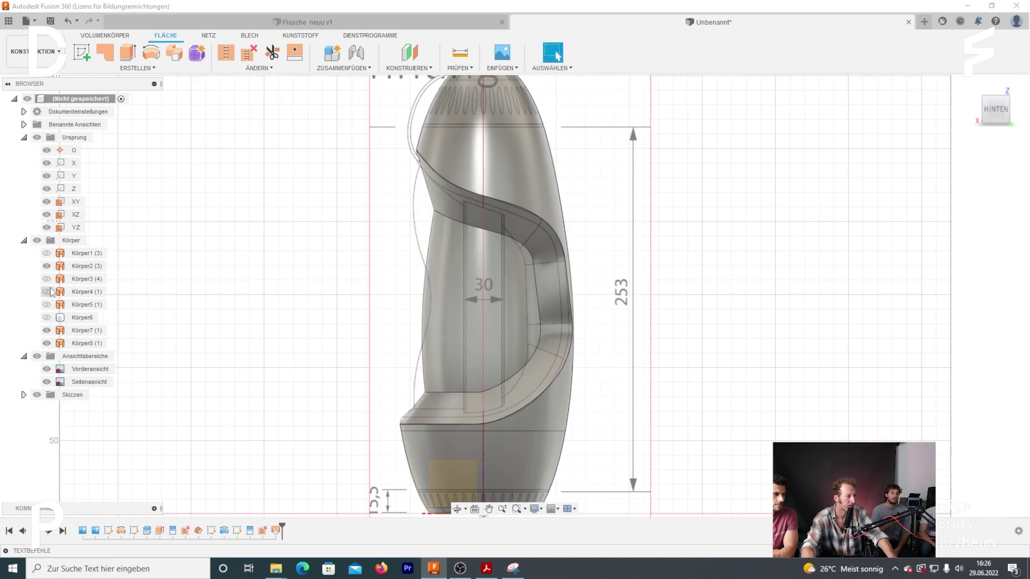
left_click(46, 292)
left_click(81, 52)
left_click(628, 329)
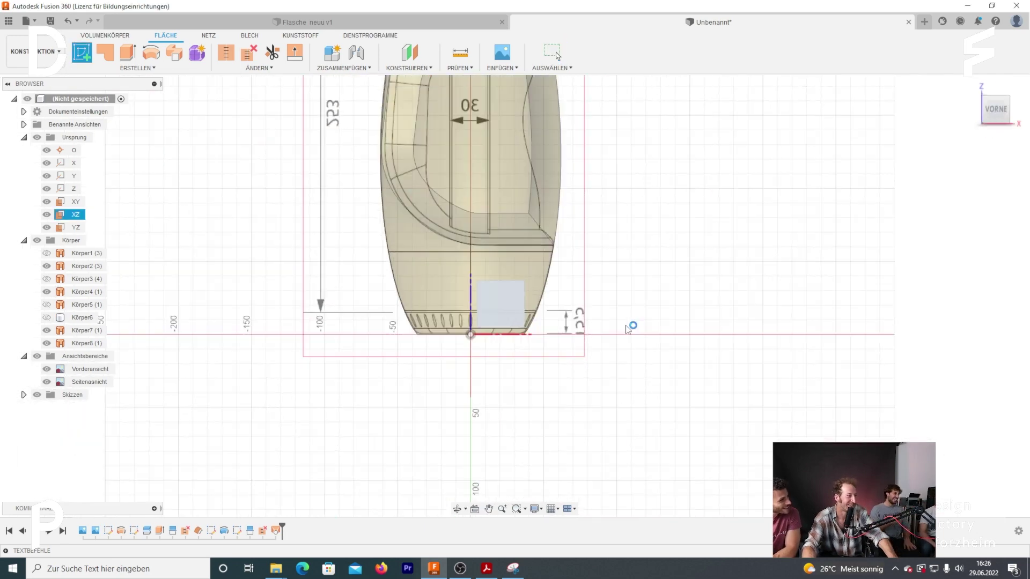
key("l")
left_click(540, 418)
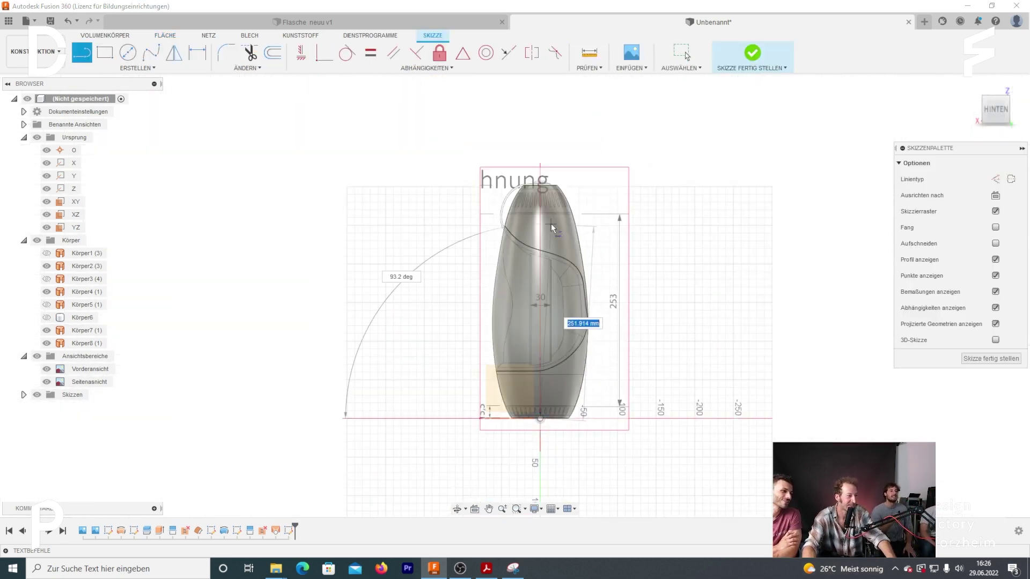
scroll(529, 252, "up", 5)
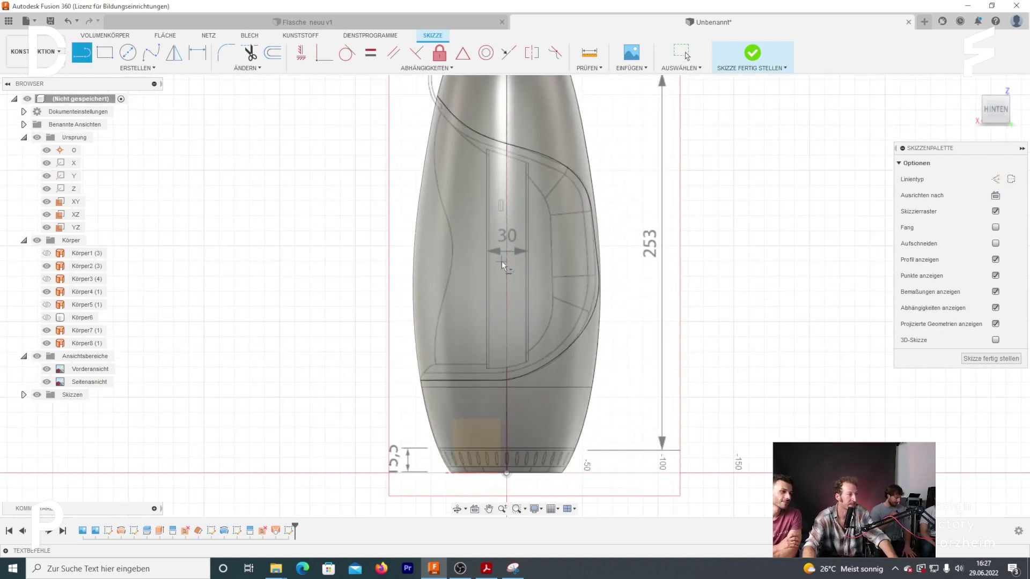
scroll(502, 263, "down", 1)
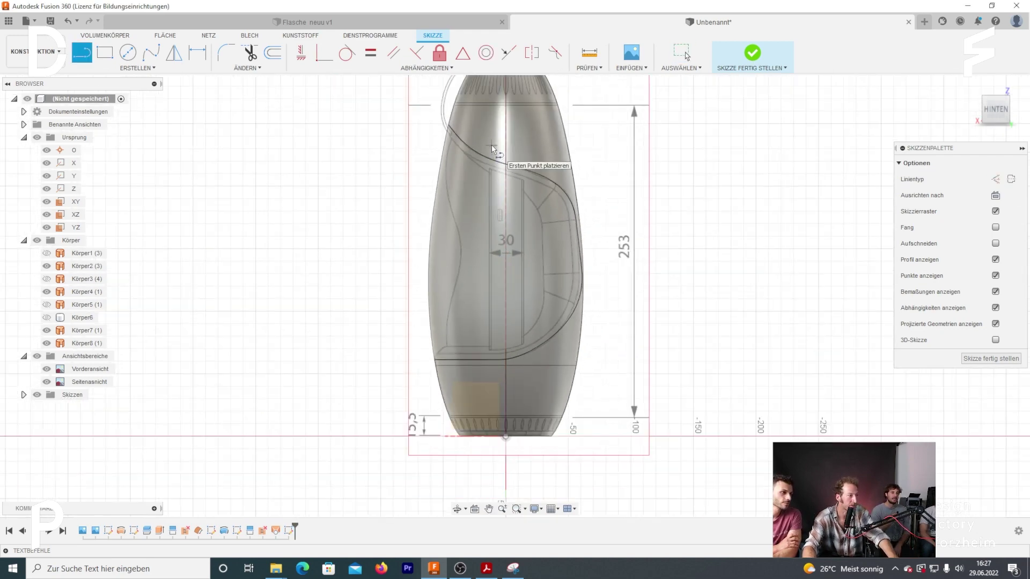
left_click(490, 374)
key("Escape")
scroll(474, 284, "up", 3)
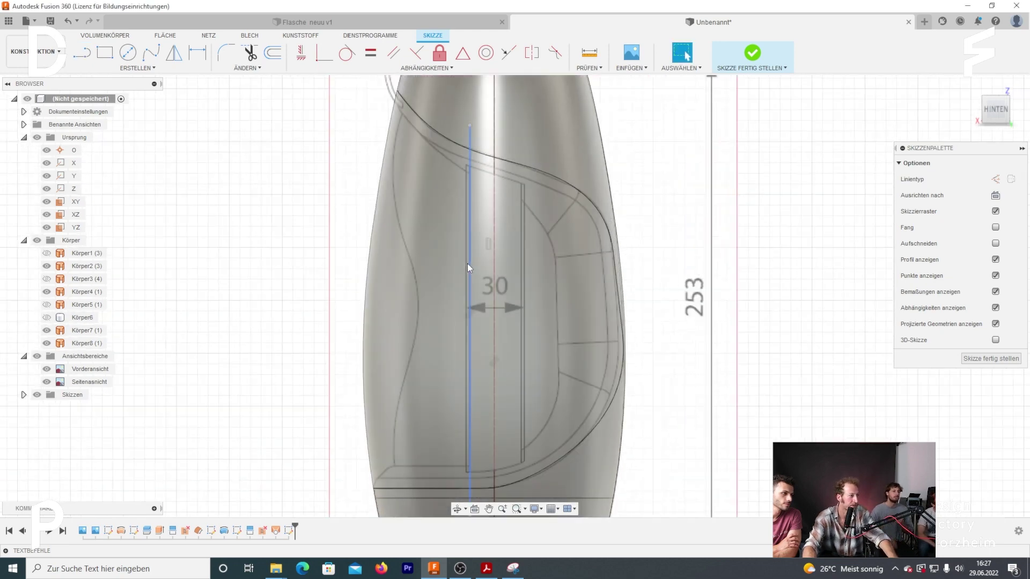
left_click_drag(468, 263, 464, 265)
left_click(472, 309)
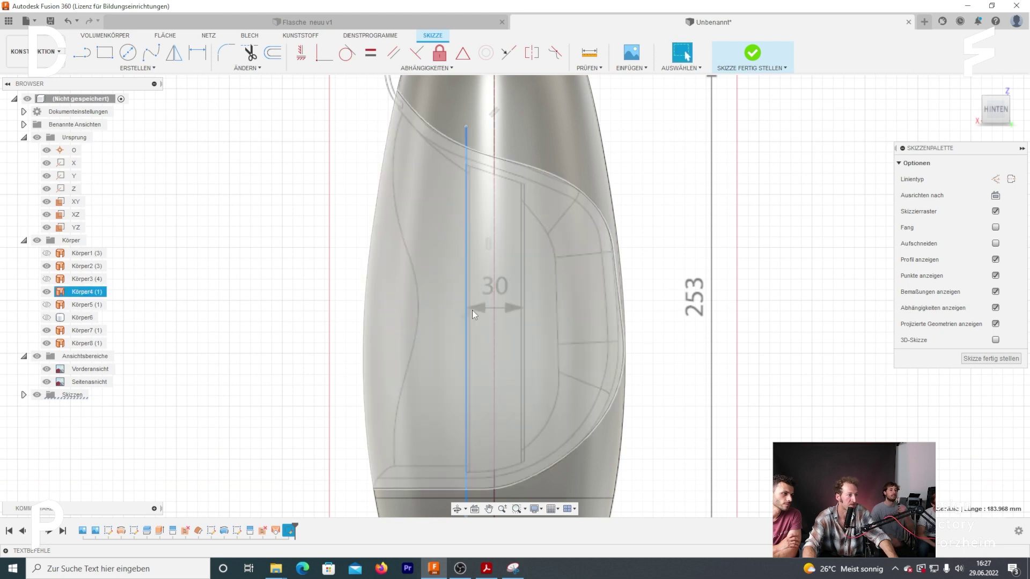
key("Escape")
Mirror the vertical line across the bottle's centre line
left_click(137, 68)
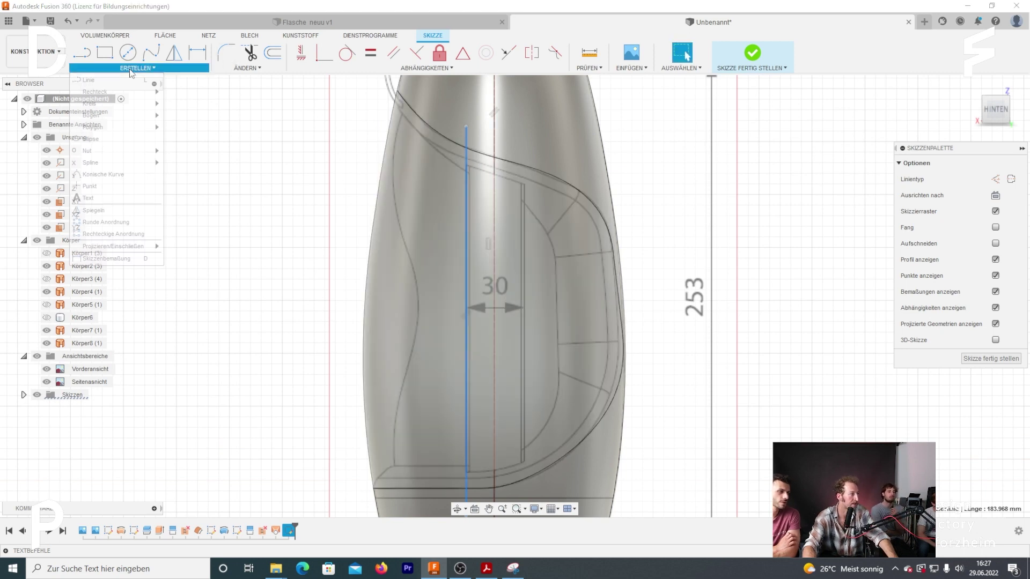
left_click(93, 211)
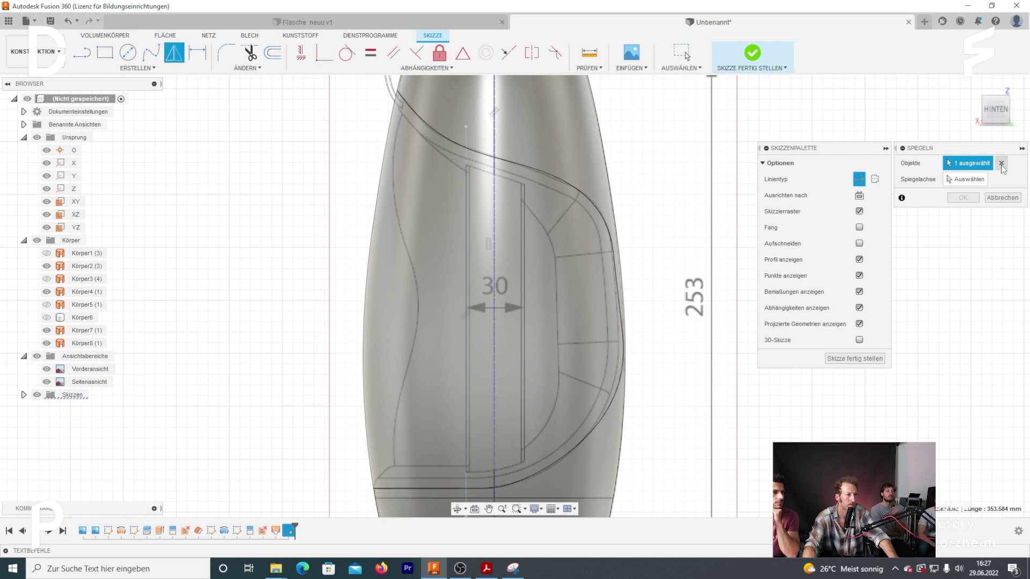
left_click(1001, 165)
left_click(467, 200)
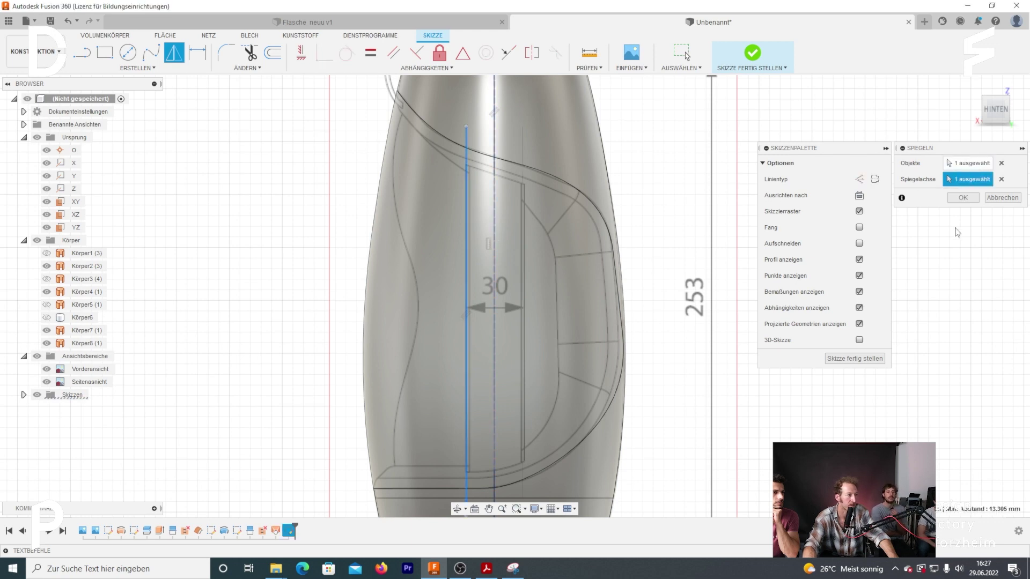
left_click(975, 198)
Hide the reference images and finish the sketch holding both vertical lines
middle_click_drag(425, 305, 422, 255)
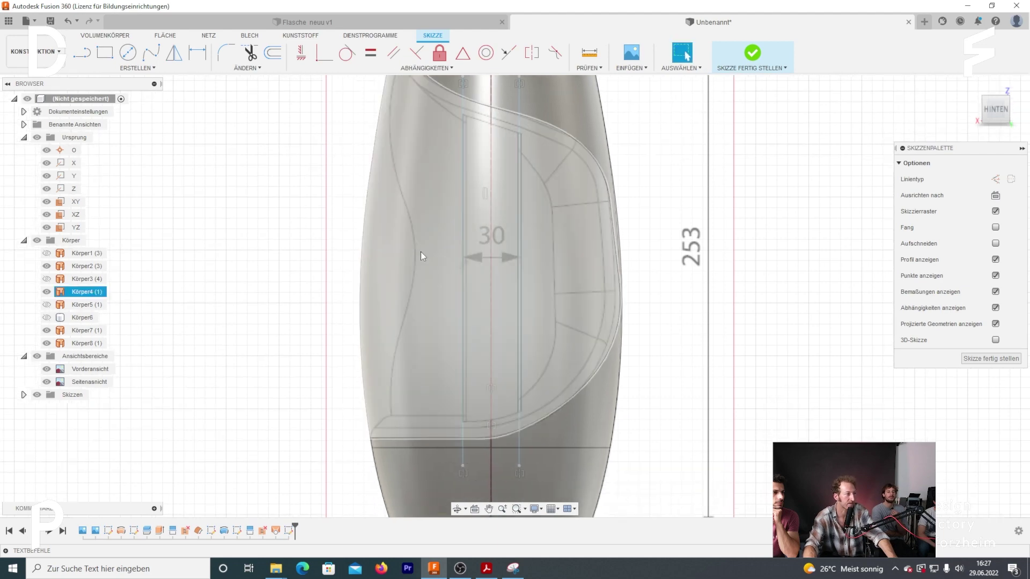
middle_click_drag(368, 204, 396, 236, "shift")
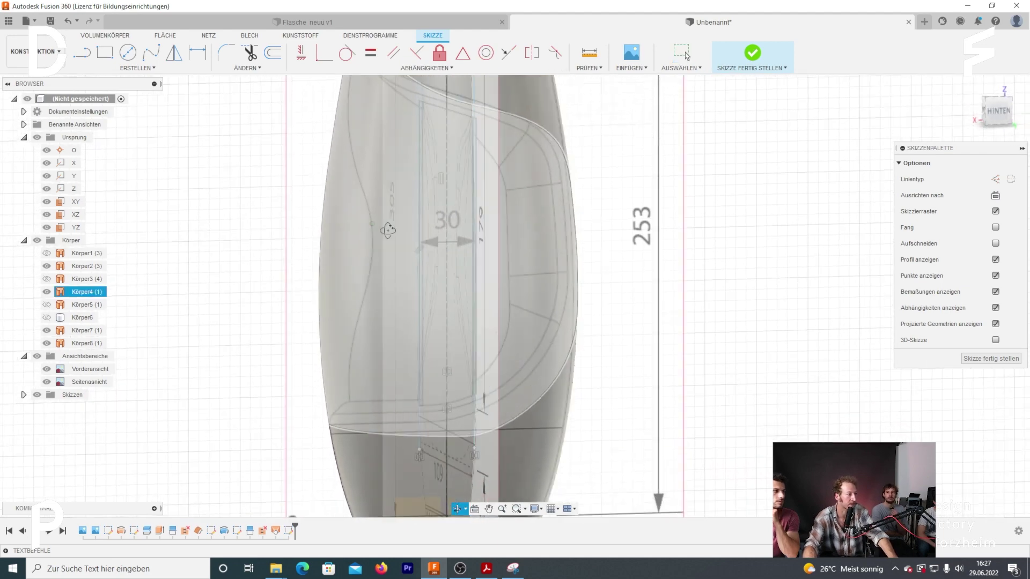
scroll(396, 236, "down", 5)
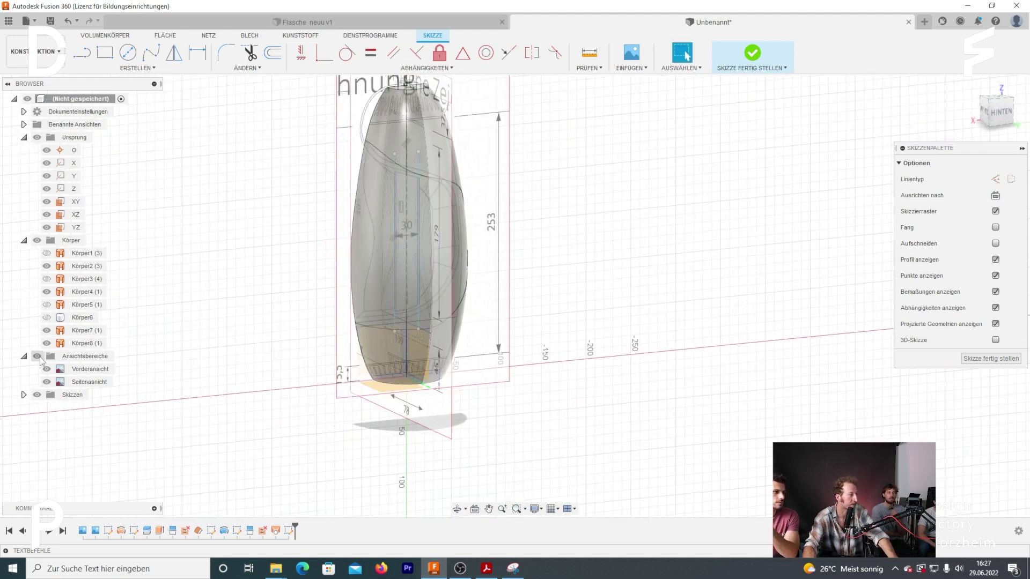
left_click(38, 357)
scroll(300, 225, "up", 1)
scroll(376, 251, "up", 3)
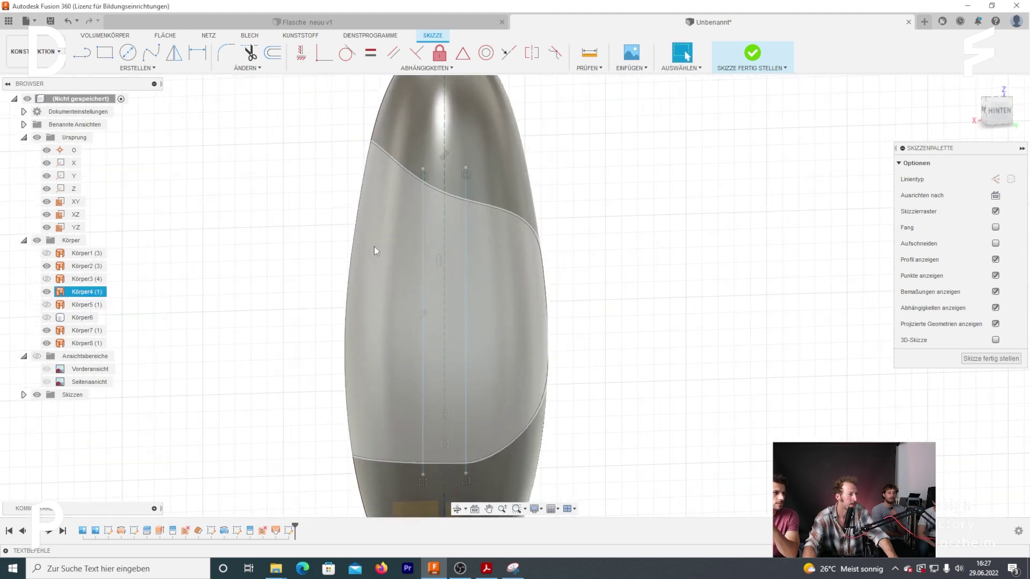
left_click(752, 52)
Start a trim using the bottle's middle surface as cutting tool, then cancel it
left_click(236, 68)
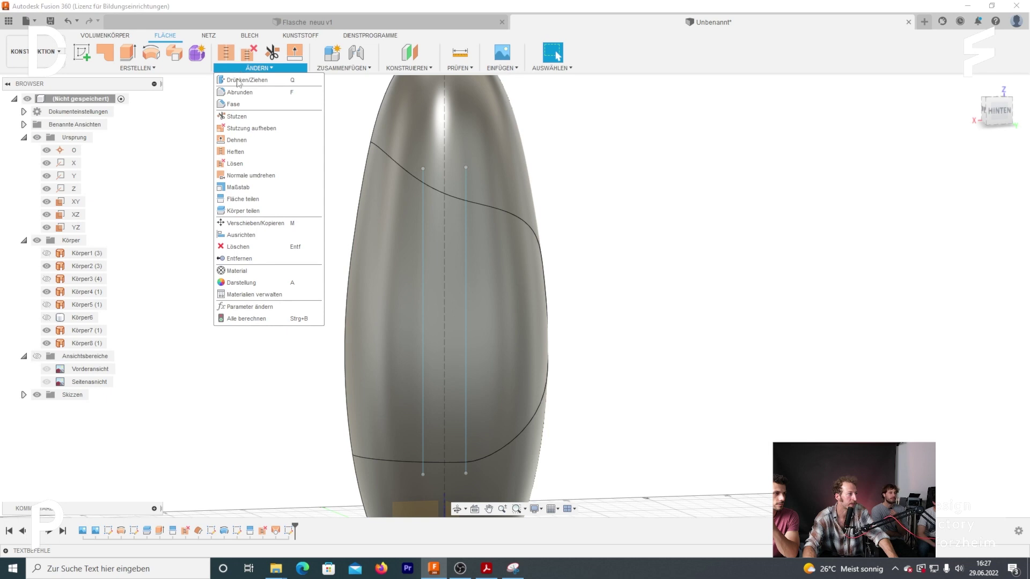
left_click(237, 116)
left_click(429, 226)
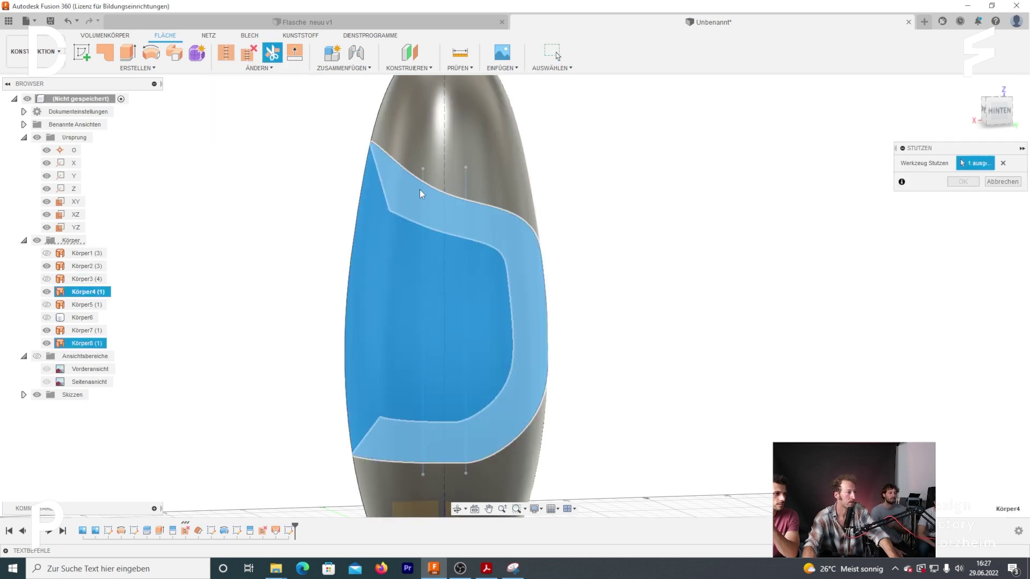
left_click(1001, 181)
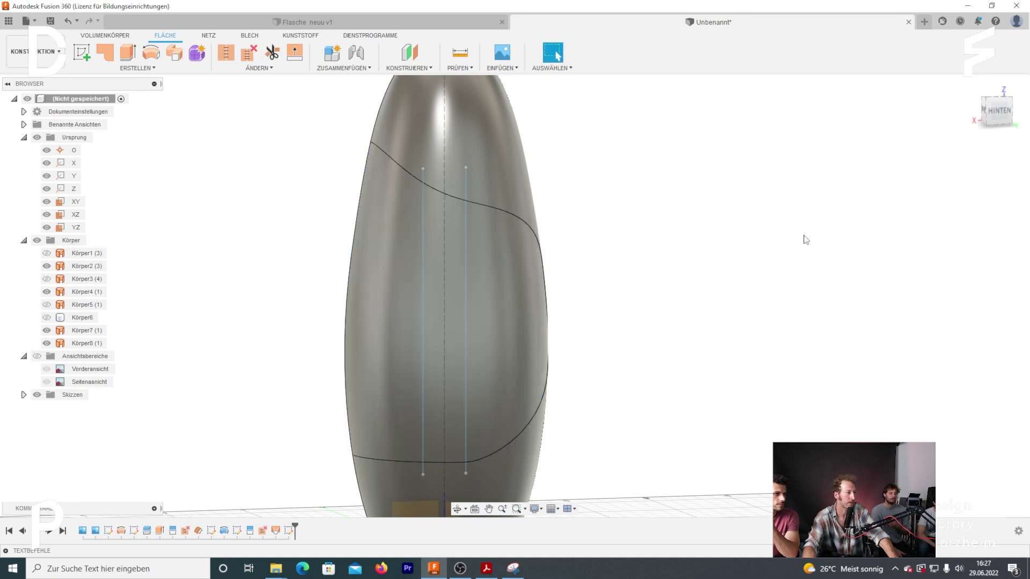
Extrude both vertical sketch lines 186.946 mm into surface planes Körper9 and Körper10
left_click(129, 54)
left_click(430, 186)
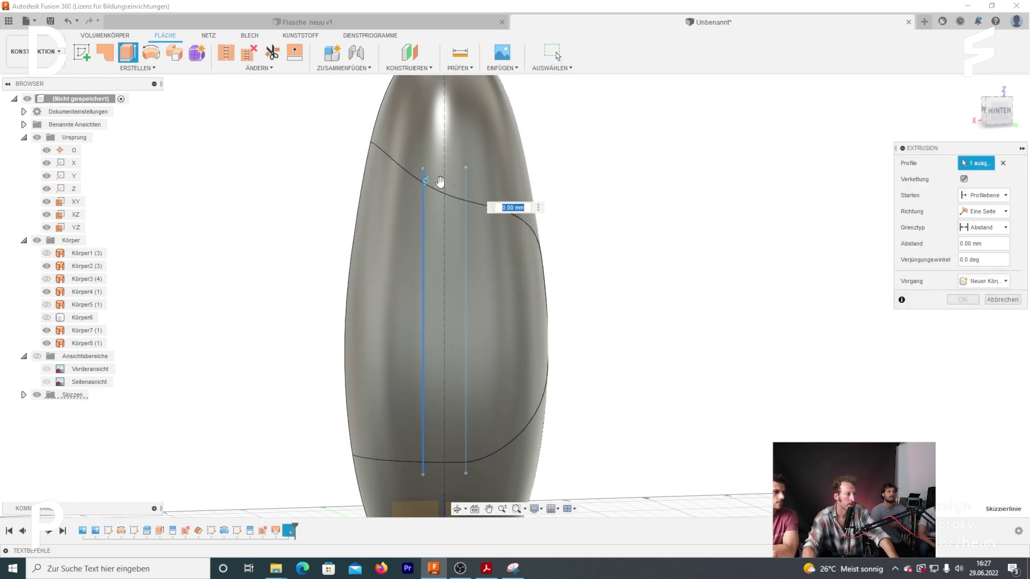
middle_click_drag(468, 189, 480, 182, "shift")
left_click(471, 179)
left_click_drag(472, 177, 601, 252)
left_click(963, 300)
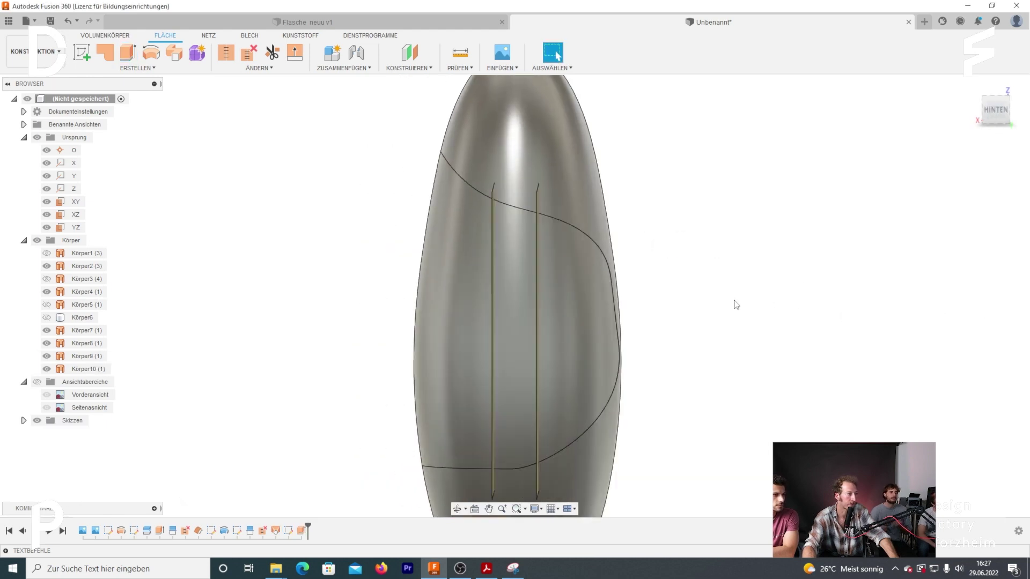
left_click(271, 68)
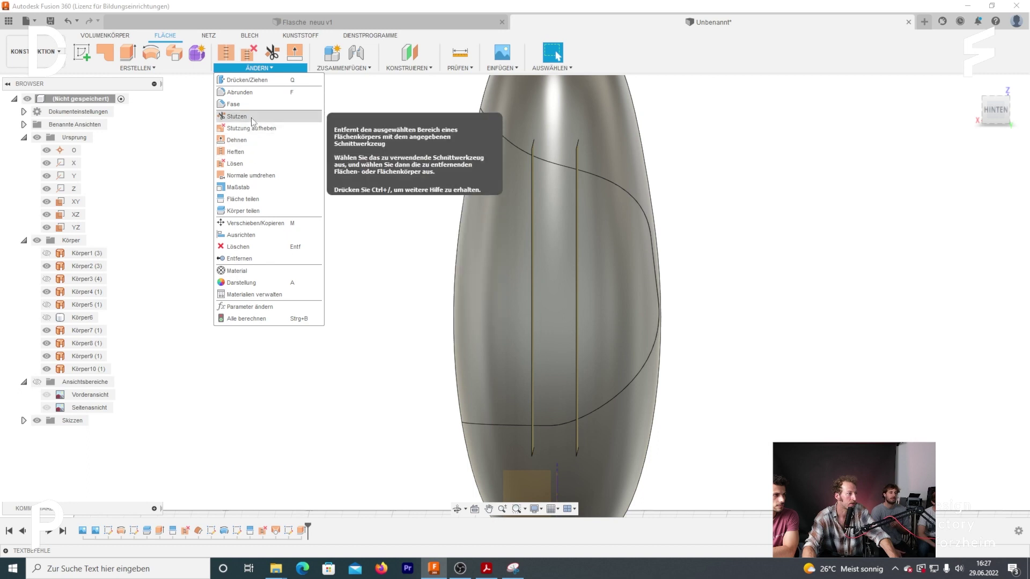
Trim the grip's inner wall with the first vertical plane, removing the region beside it
left_click(244, 116)
mouse_move(590, 294)
middle_mouse_down("shift")
mouse_move(679, 293)
mouse_move(558, 273)
mouse_move(545, 285)
middle_mouse_up("shift")
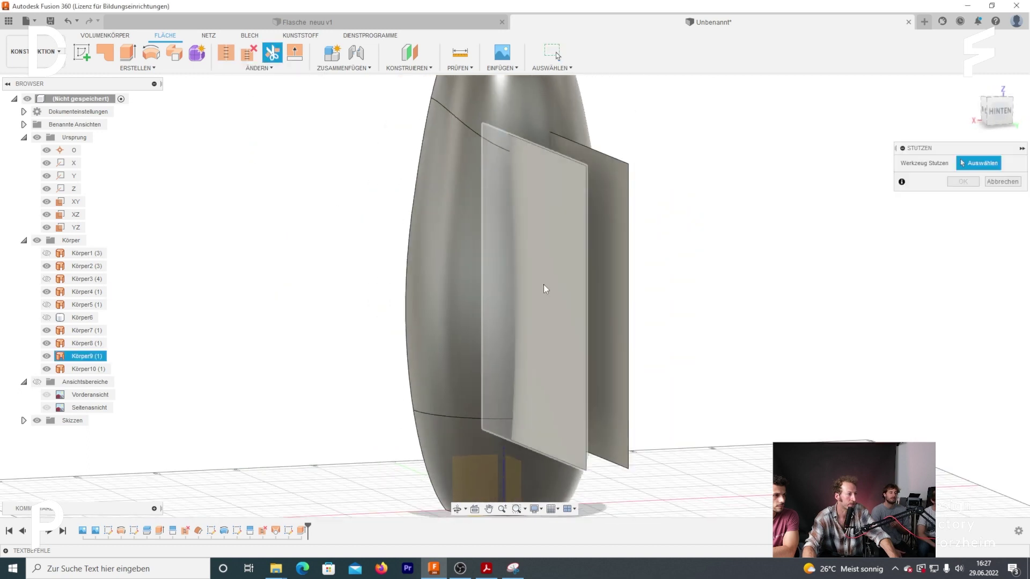
left_click(460, 230)
left_click(963, 181)
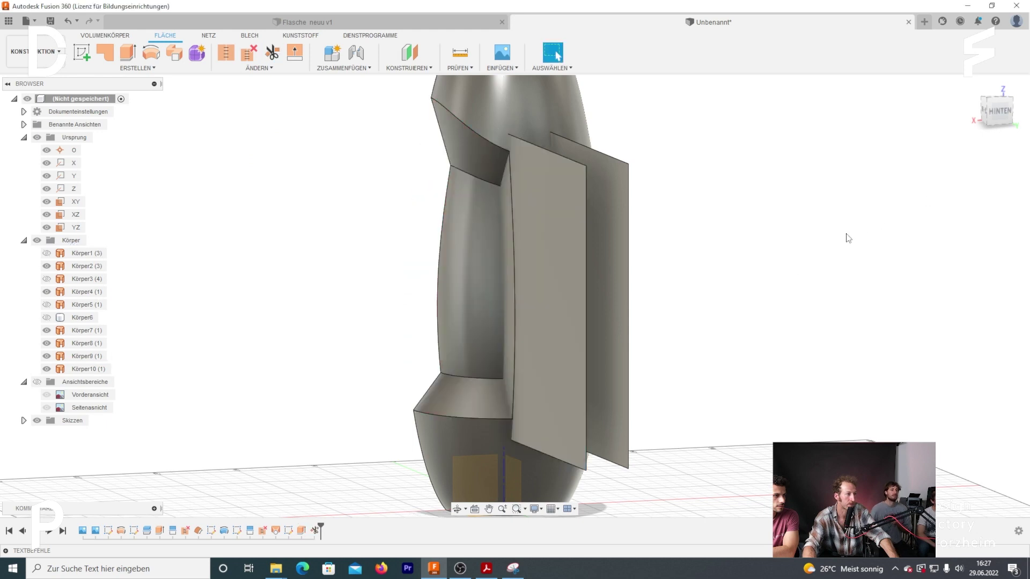
mouse_move(846, 234)
middle_mouse_down("shift")
mouse_move(786, 230)
mouse_move(255, 89)
mouse_move(336, 149)
middle_mouse_up("shift")
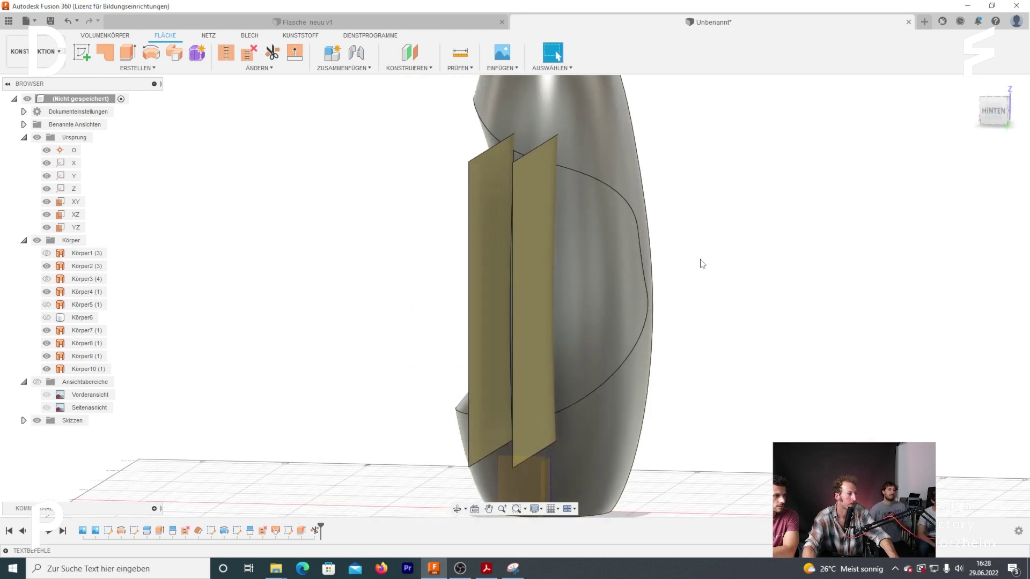
Trim the wall with the second plane, removing the region beyond it, then hide Körper9
left_click(250, 68)
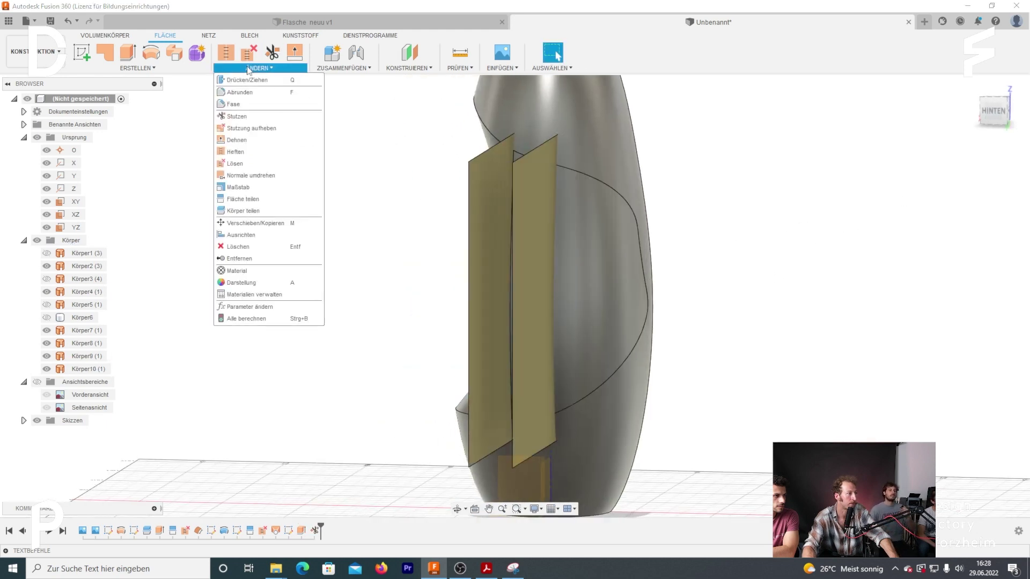
left_click(266, 121)
left_click(560, 303)
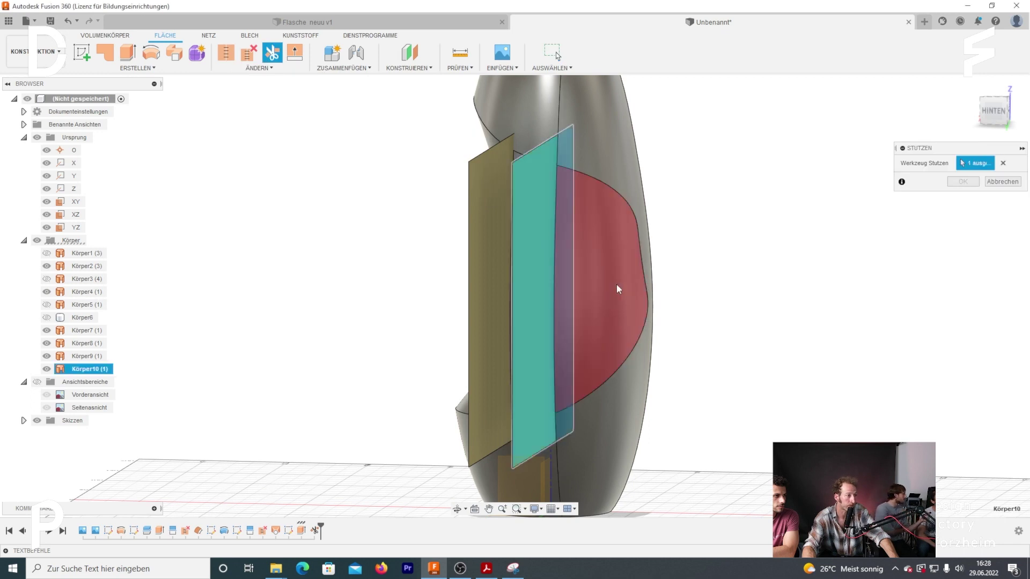
left_click(962, 181)
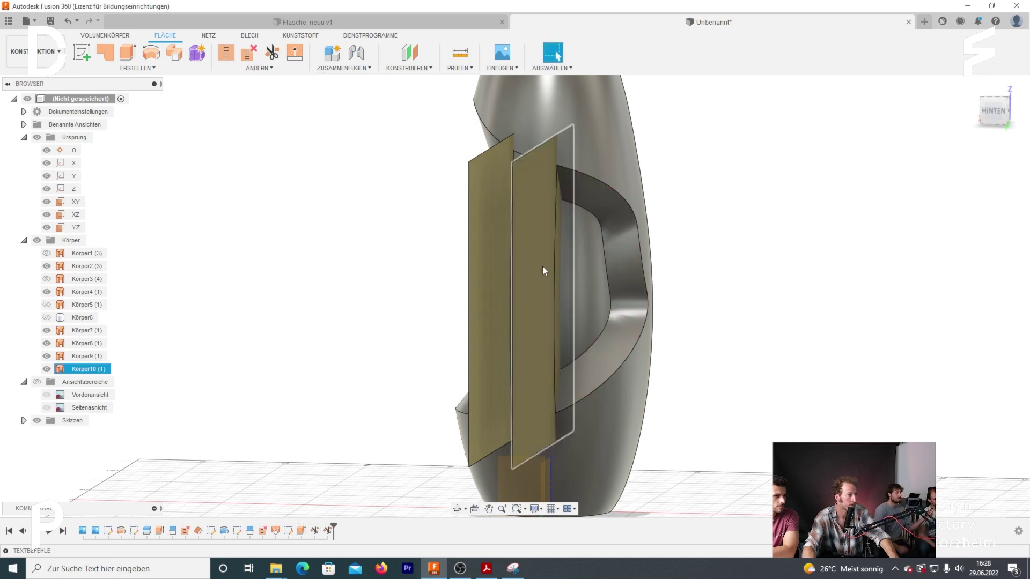
key("v")
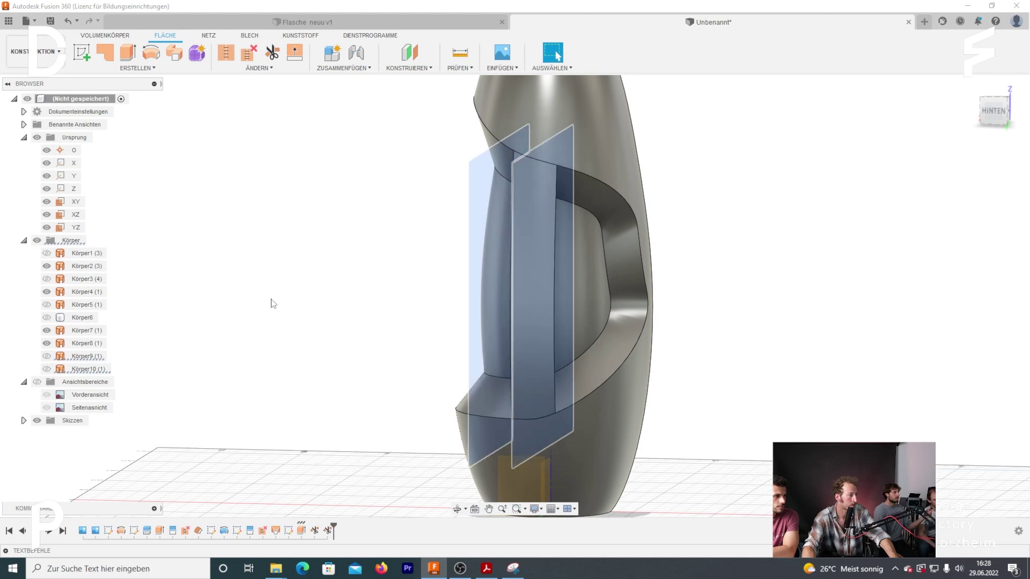
mouse_move(403, 249)
middle_mouse_down()
mouse_move(414, 227)
mouse_move(331, 236)
mouse_move(411, 209)
mouse_move(388, 230)
mouse_move(308, 223)
mouse_move(254, 245)
mouse_move(402, 229)
middle_mouse_up()
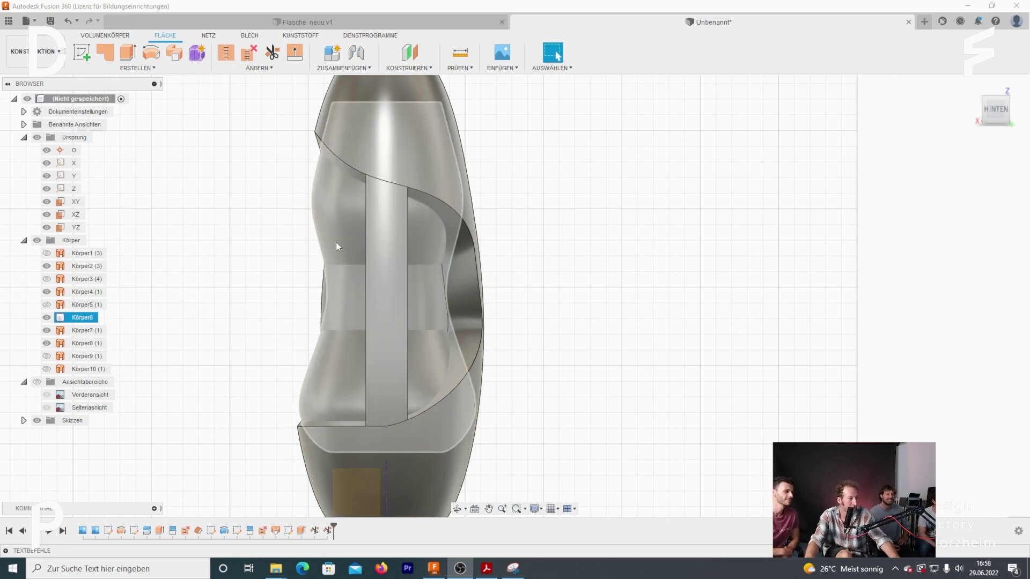
Toggle Körper6's visibility and select Körper6 and Körper2 while panning to inspect the bottle
left_click(47, 317)
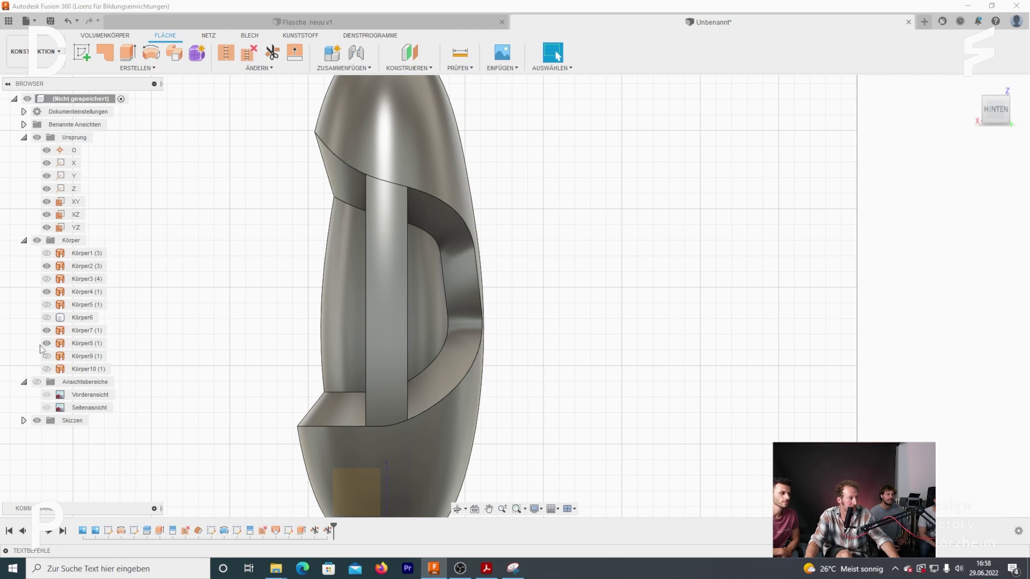
left_click(47, 318)
left_click(313, 209)
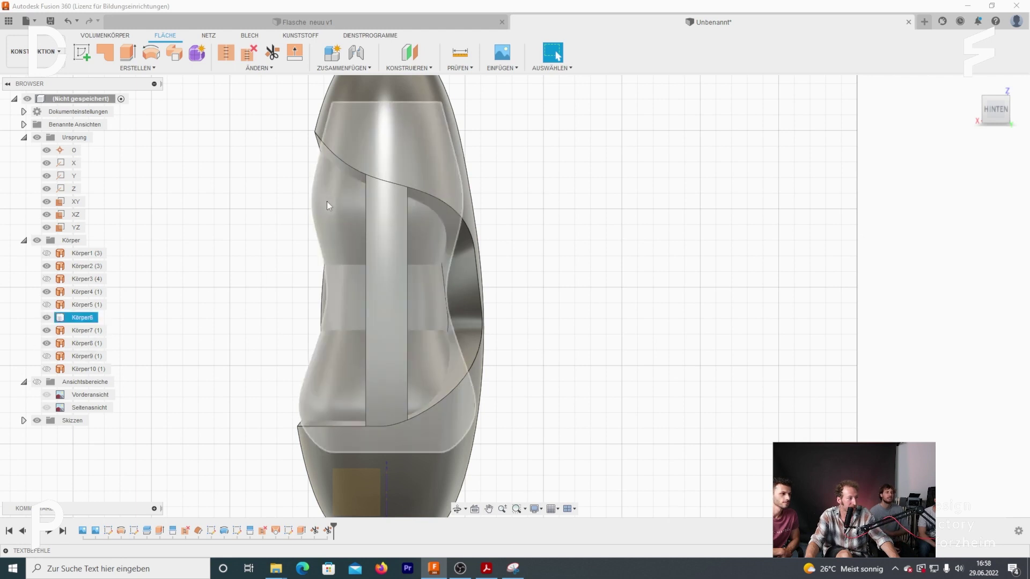
middle_click_drag(327, 201, 328, 155)
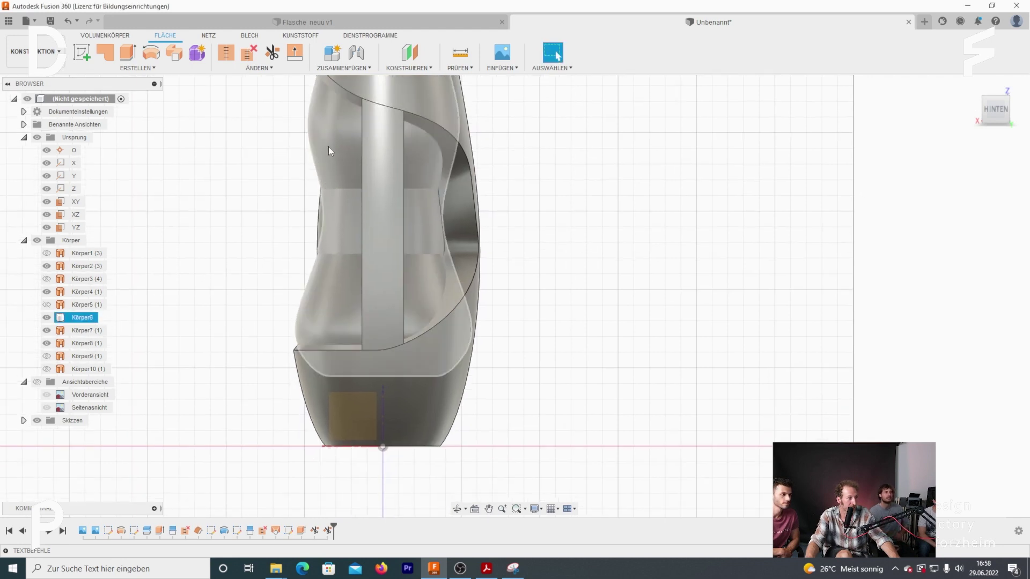
left_click(298, 365)
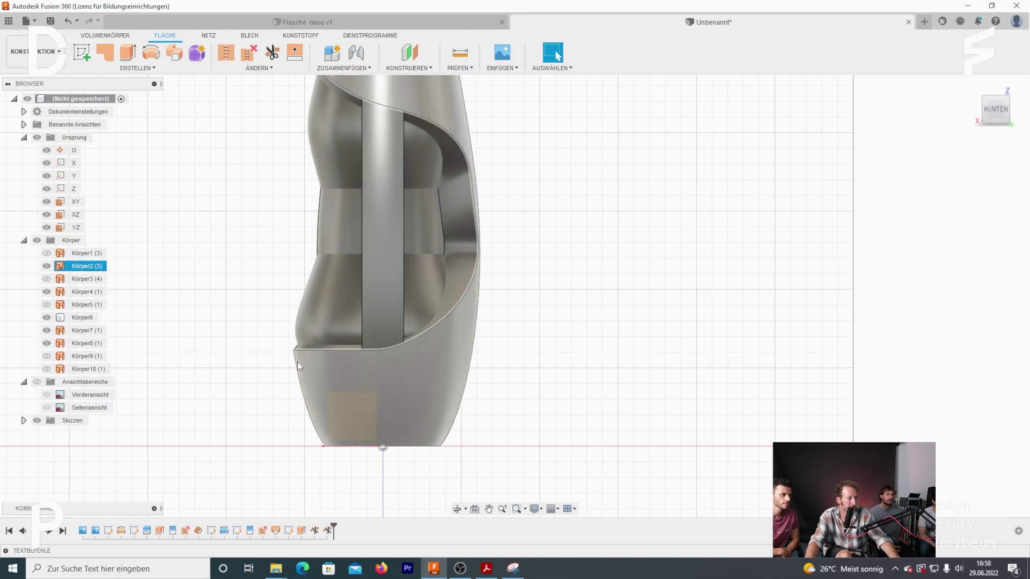
key("Escape")
middle_click_drag(346, 145, 331, 182)
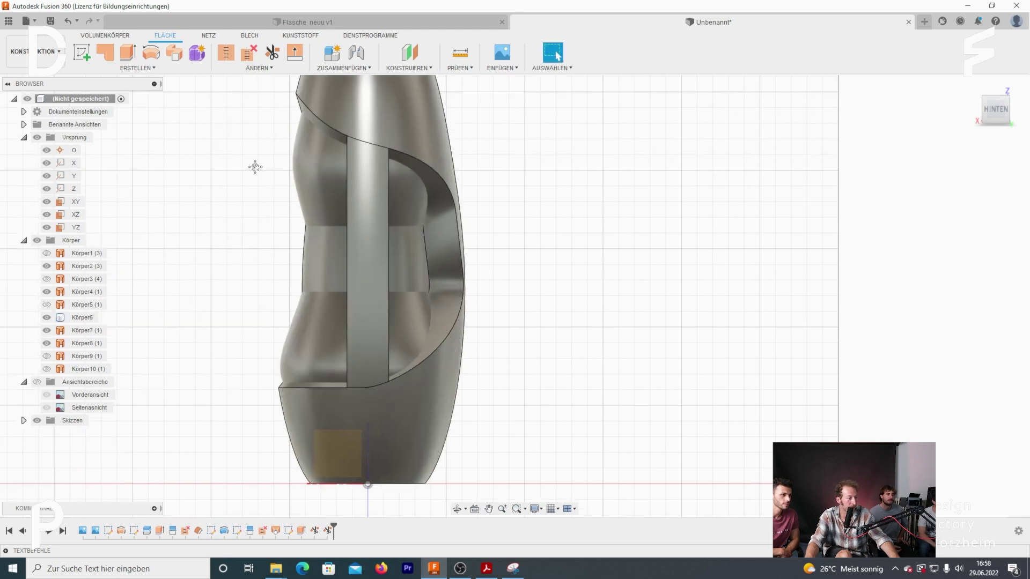
middle_click_drag(255, 167, 247, 180)
left_click(287, 181)
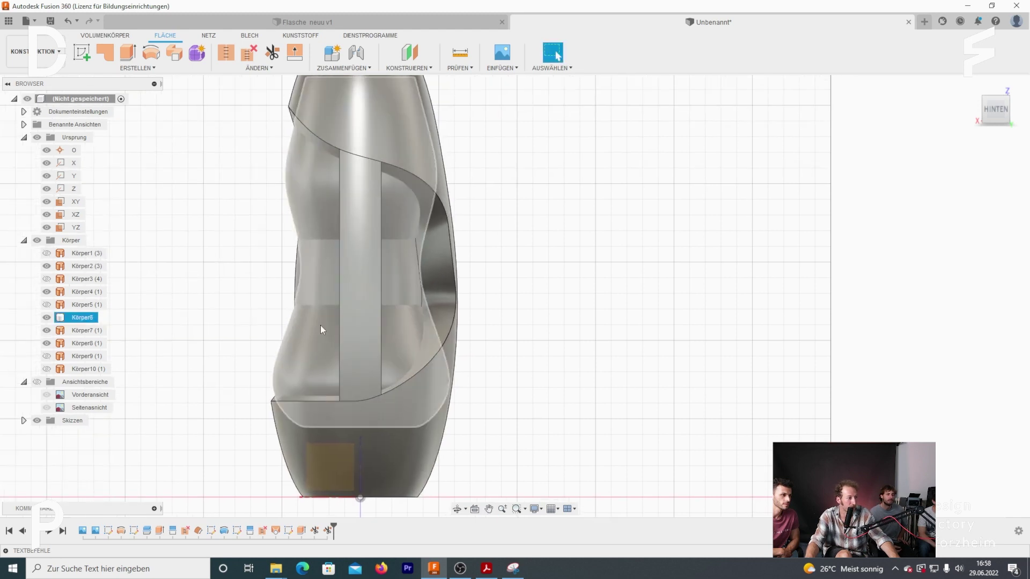
left_click(243, 307)
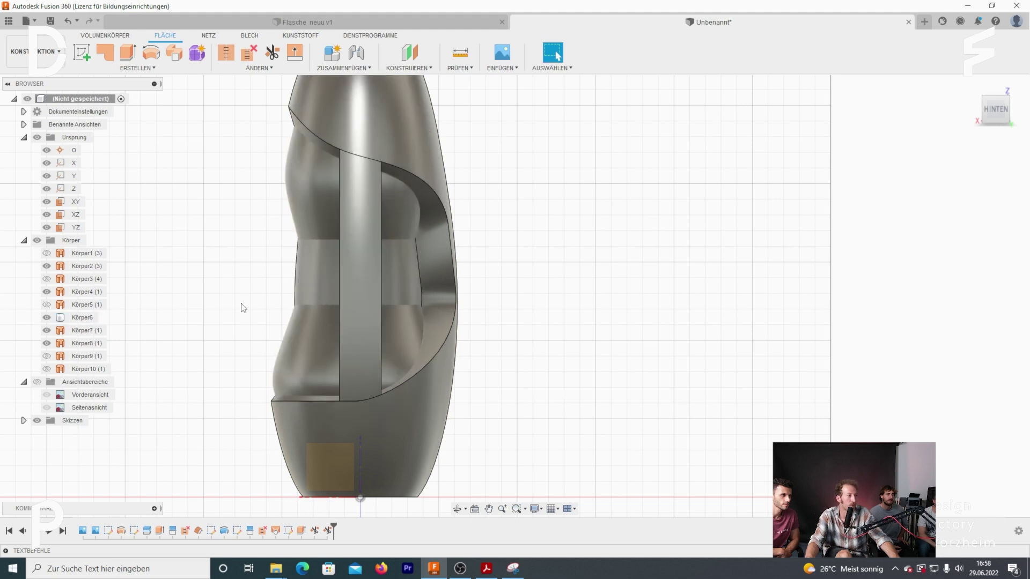
Hide Körper6 again and inspect the inner wall faces of Körper7 before deselecting
left_click(46, 317)
left_click(46, 318)
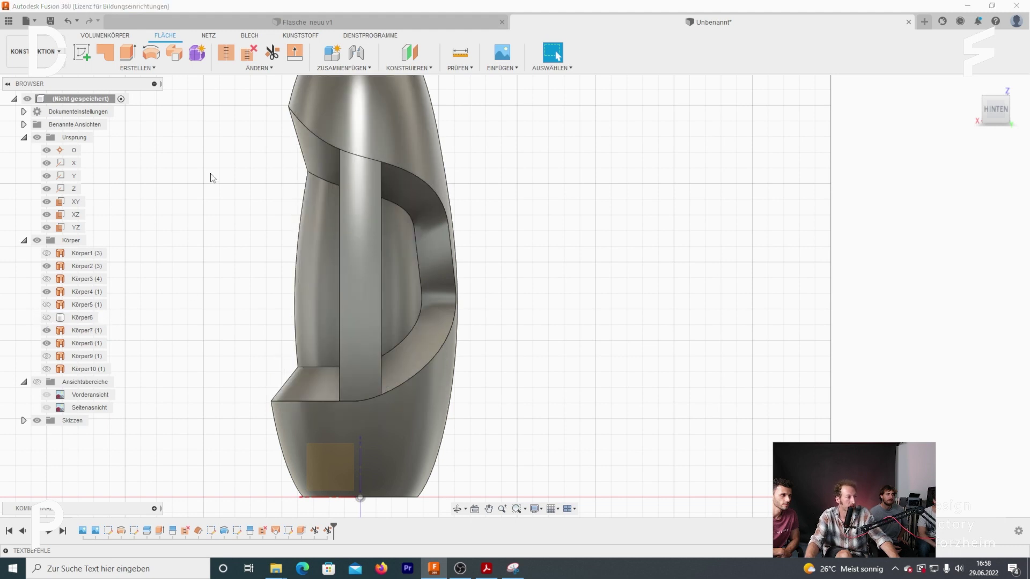
middle_click_drag(321, 200, 313, 210)
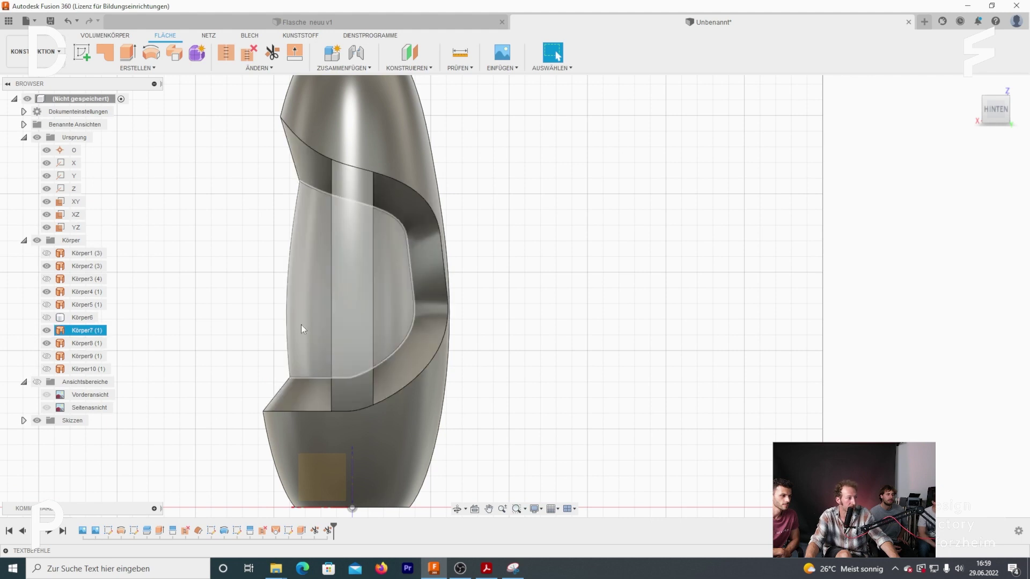
left_click(312, 288)
left_click(301, 287)
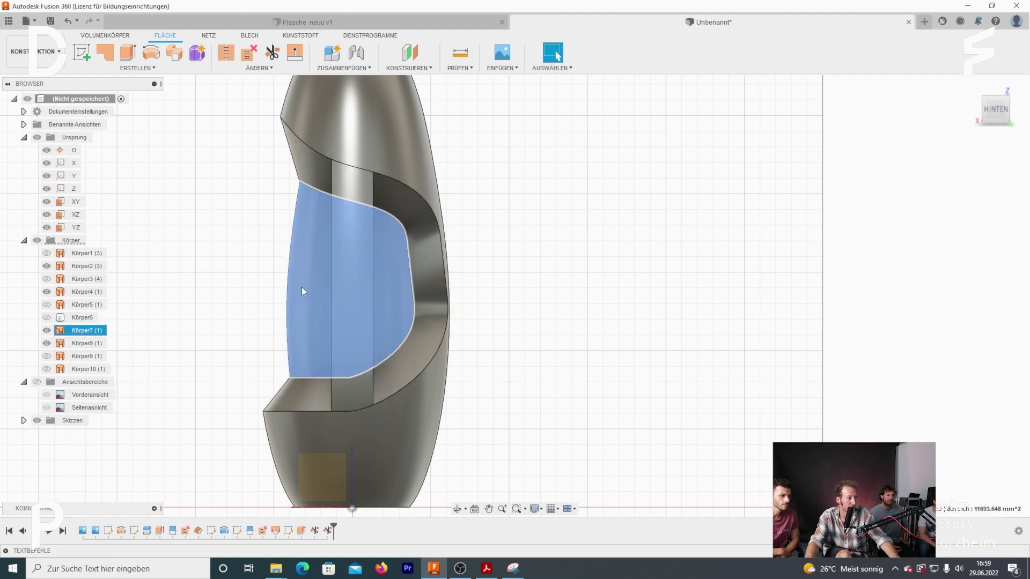
left_click(321, 284)
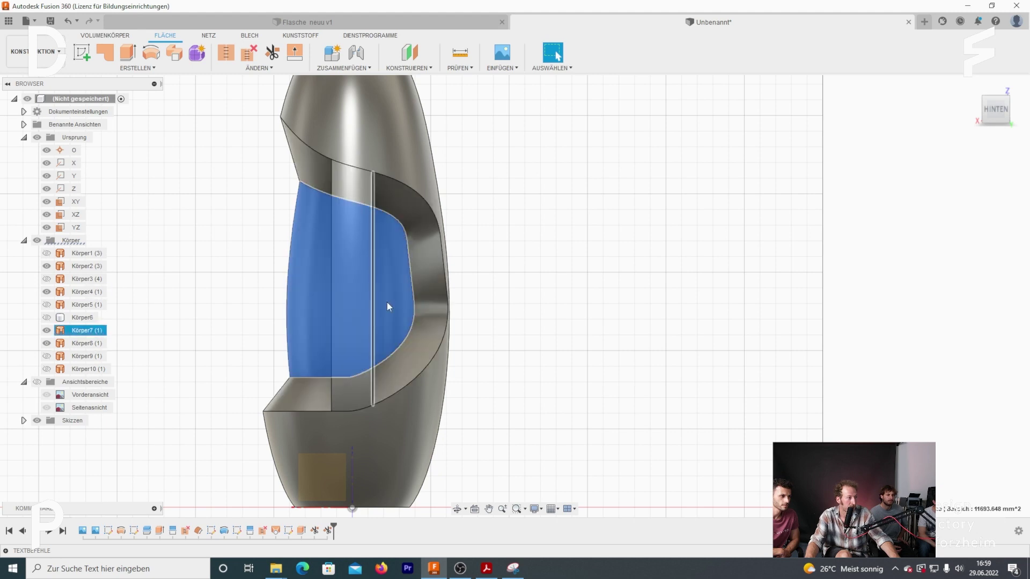
left_click(552, 372)
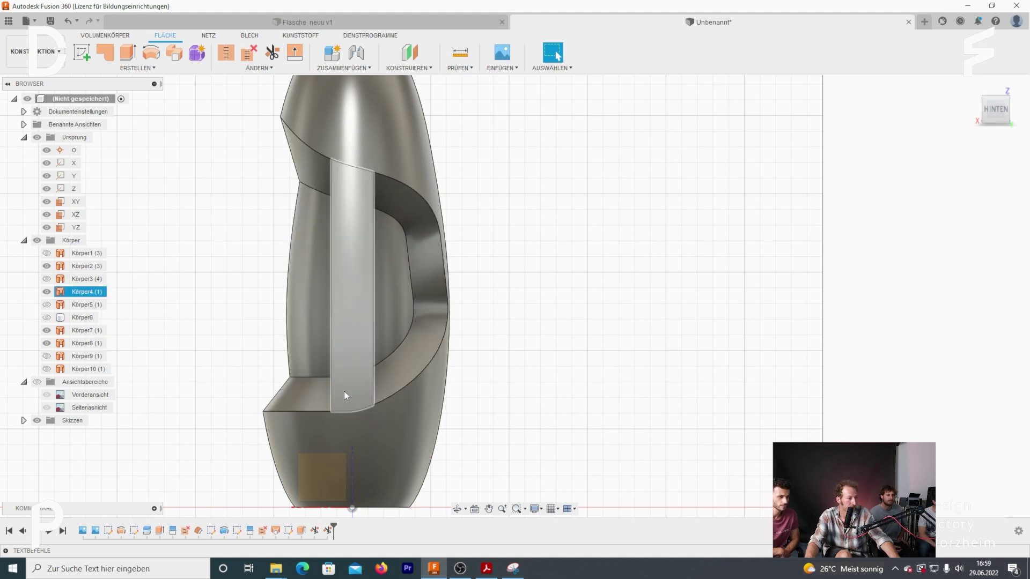
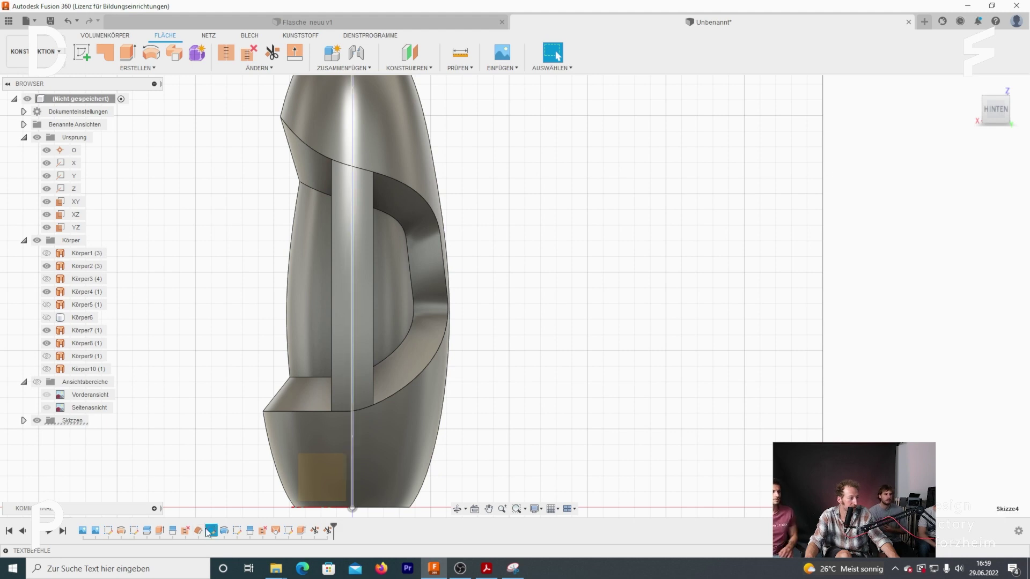
Review the recess face and the face offset, Lösen1, Fläche trennen1, Teilen1, Skizze2 and Drehen1 history steps
left_click(309, 292)
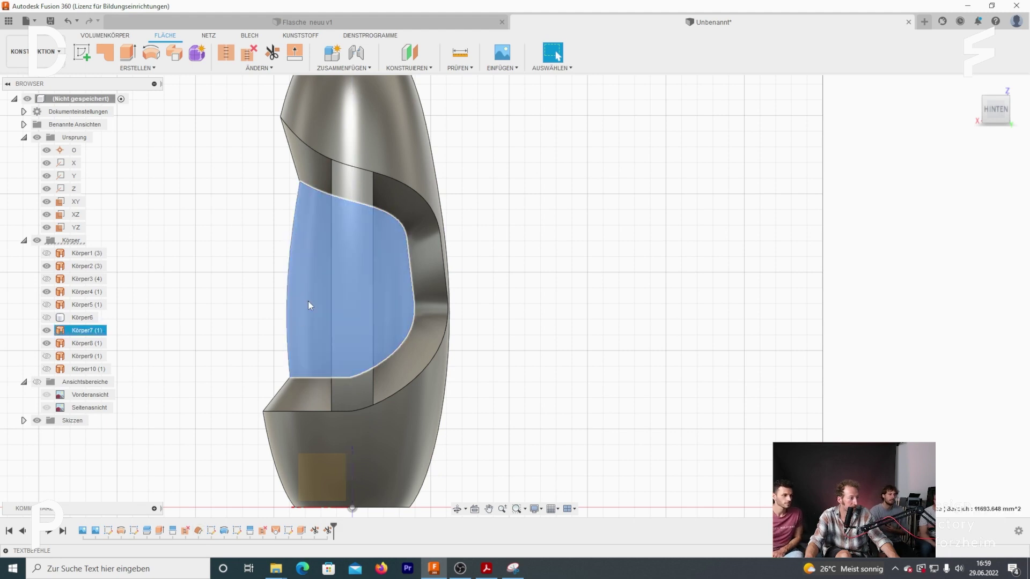
left_click(197, 531)
left_click(185, 531)
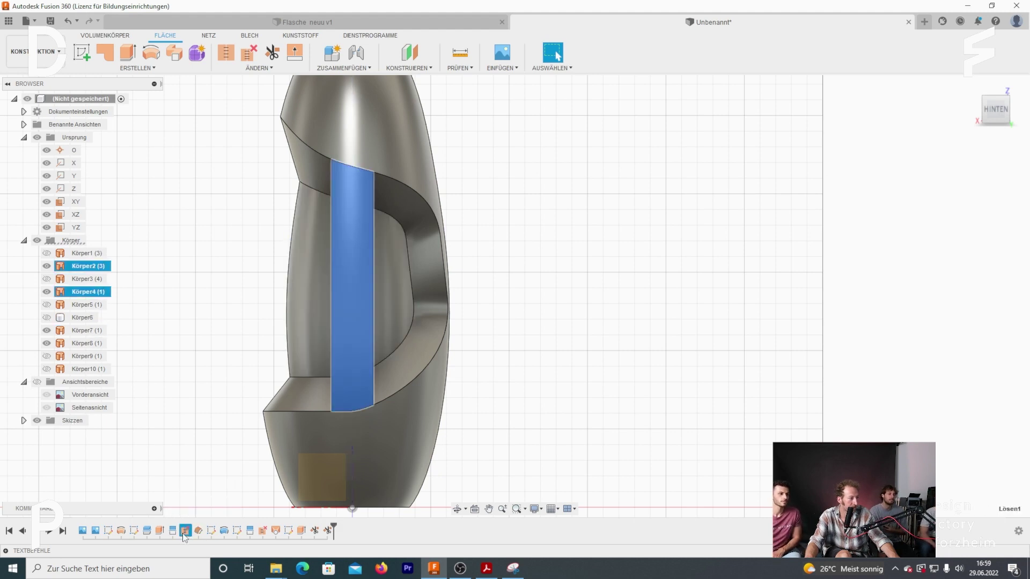
left_click(172, 531)
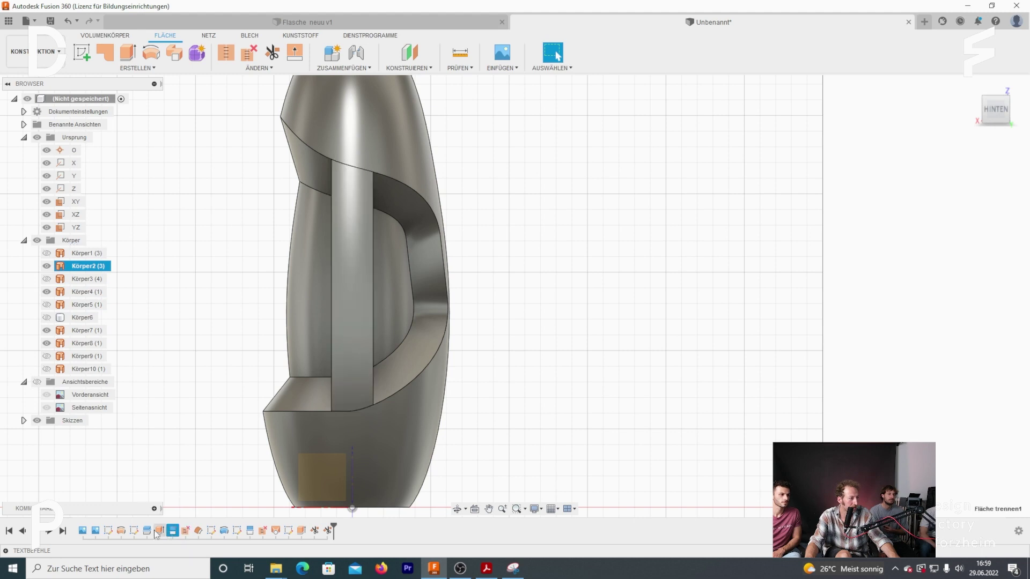
left_click(147, 532)
left_click(134, 532)
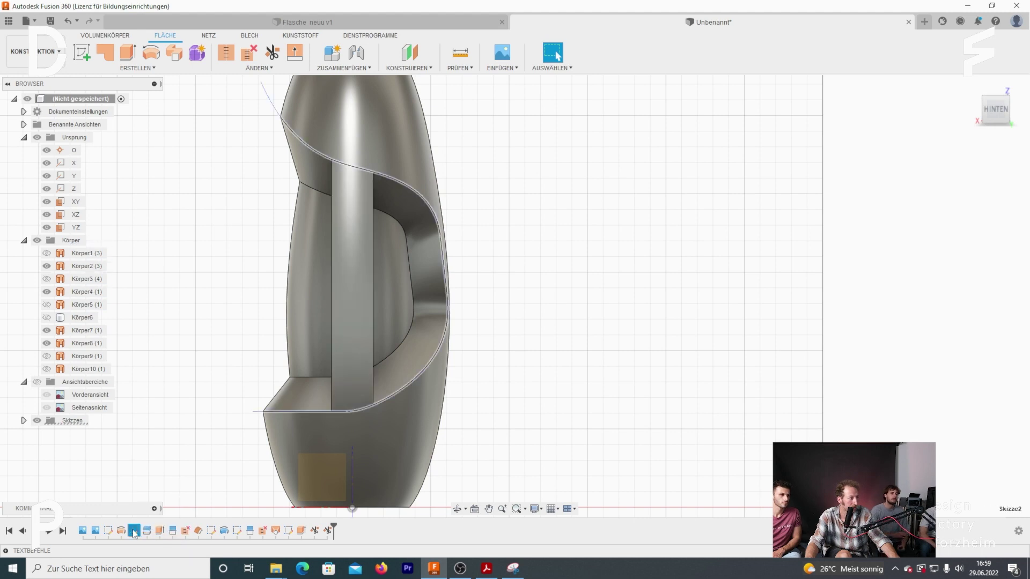
left_click(123, 532)
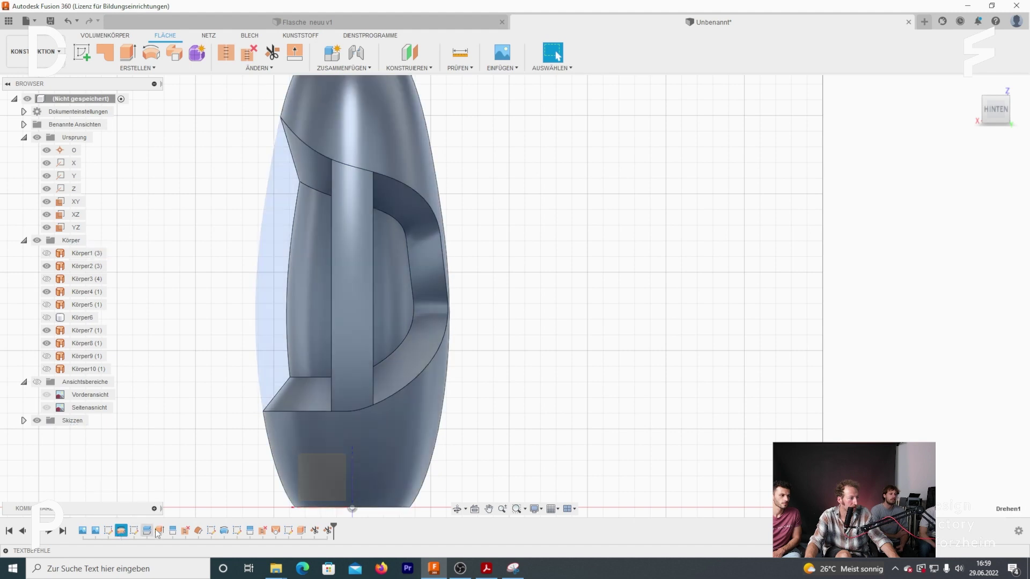
left_click(200, 531)
left_click(141, 319)
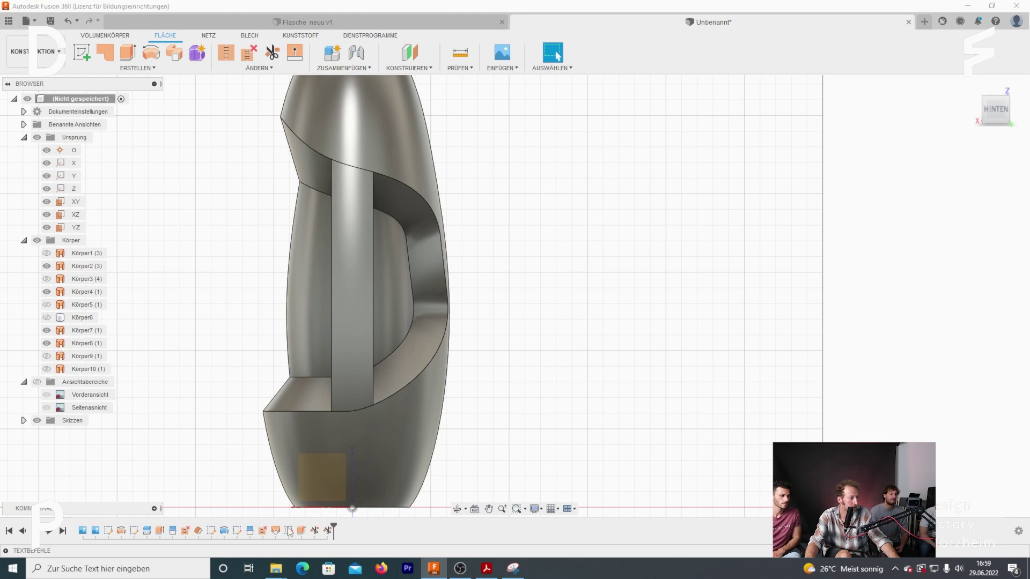
Roll the timeline back before the split, toggle Körper1, then return to the latest state
left_click_drag(332, 529, 178, 528)
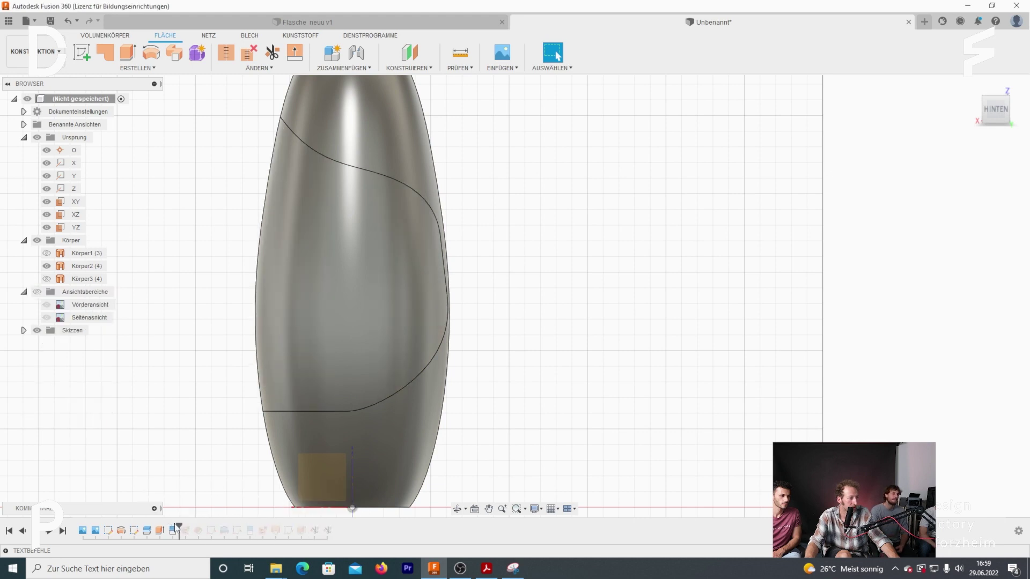
mouse_move(185, 309)
middle_mouse_down("shift")
mouse_move(314, 314)
mouse_move(298, 319)
middle_mouse_up("shift")
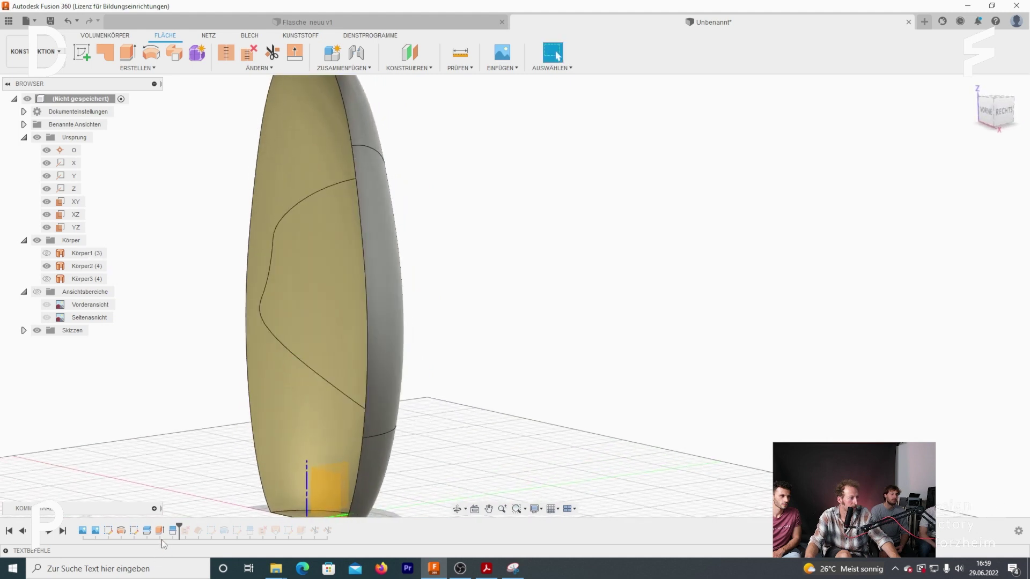
left_click_drag(179, 528, 127, 528)
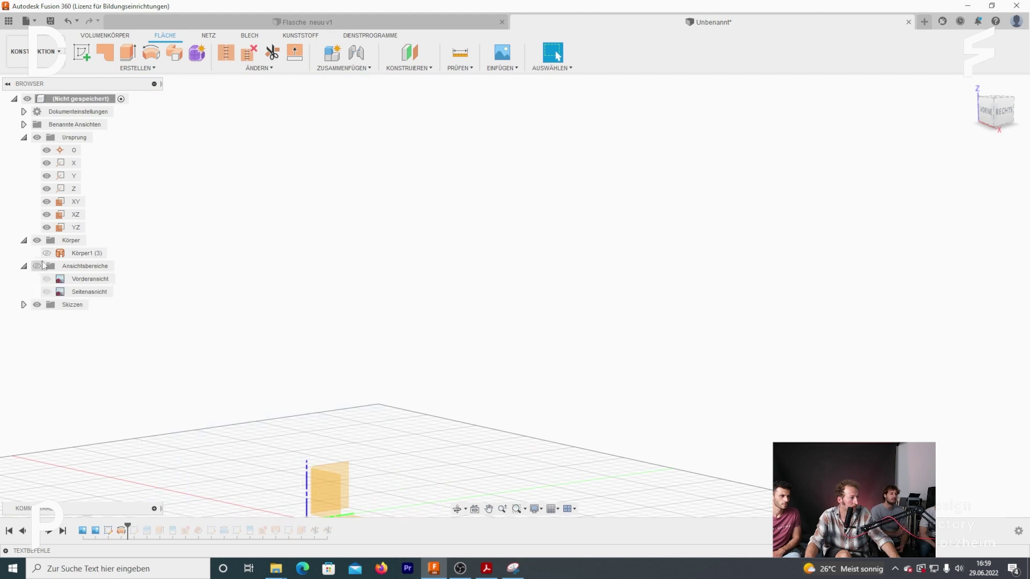
left_click(47, 253)
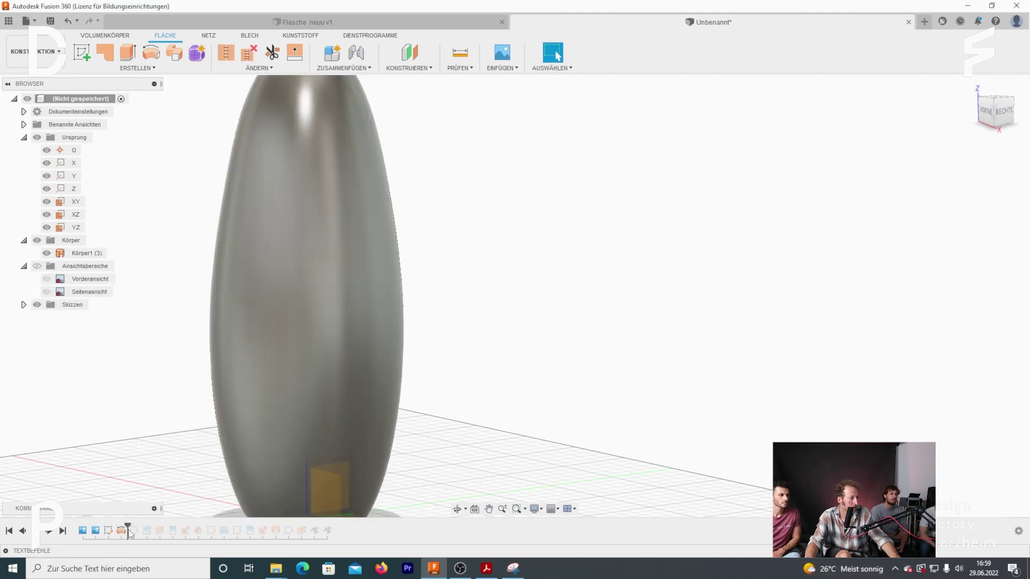
left_click_drag(128, 526, 153, 527)
mouse_move(214, 375)
middle_mouse_down("shift")
mouse_move(169, 365)
mouse_move(49, 270)
middle_mouse_up("shift")
left_click(46, 253)
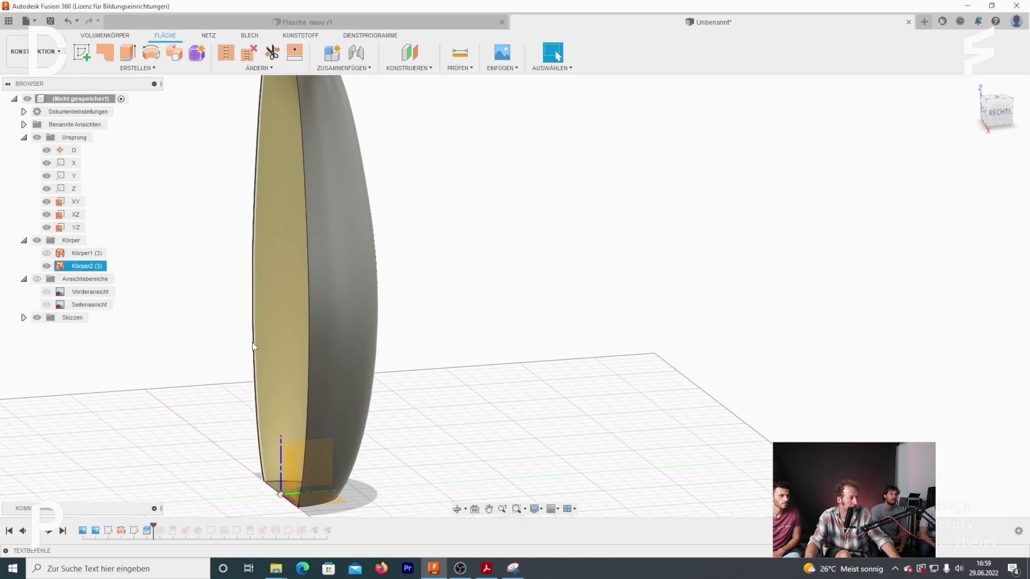
left_click_drag(154, 526, 333, 527)
mouse_move(218, 370)
middle_mouse_down("shift")
mouse_move(238, 302)
mouse_move(306, 273)
middle_mouse_up("shift")
left_click(80, 253)
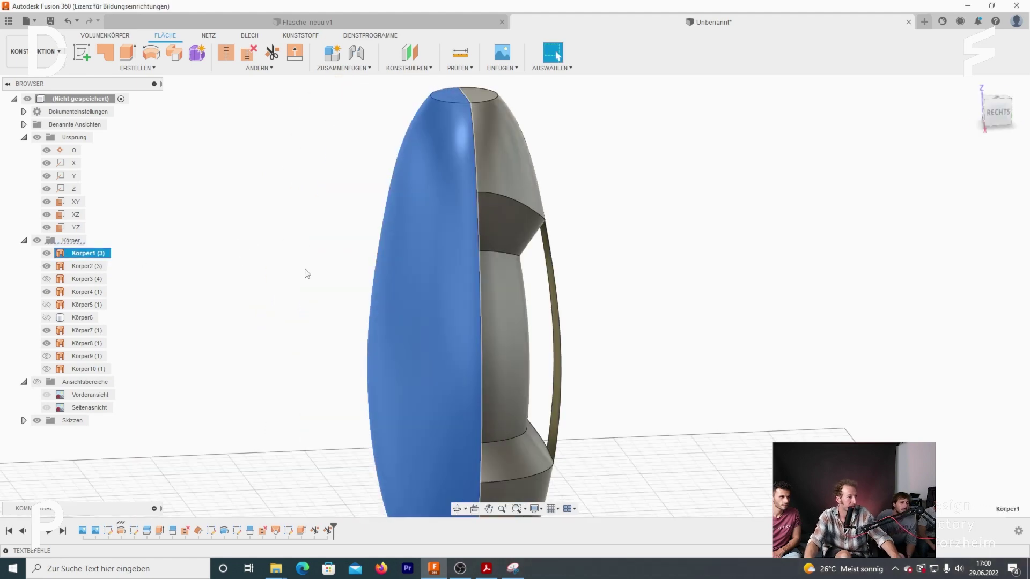
Mirror Körper1 across the XZ plane to create Körper11
left_click(138, 68)
left_click(91, 239)
left_click(75, 215)
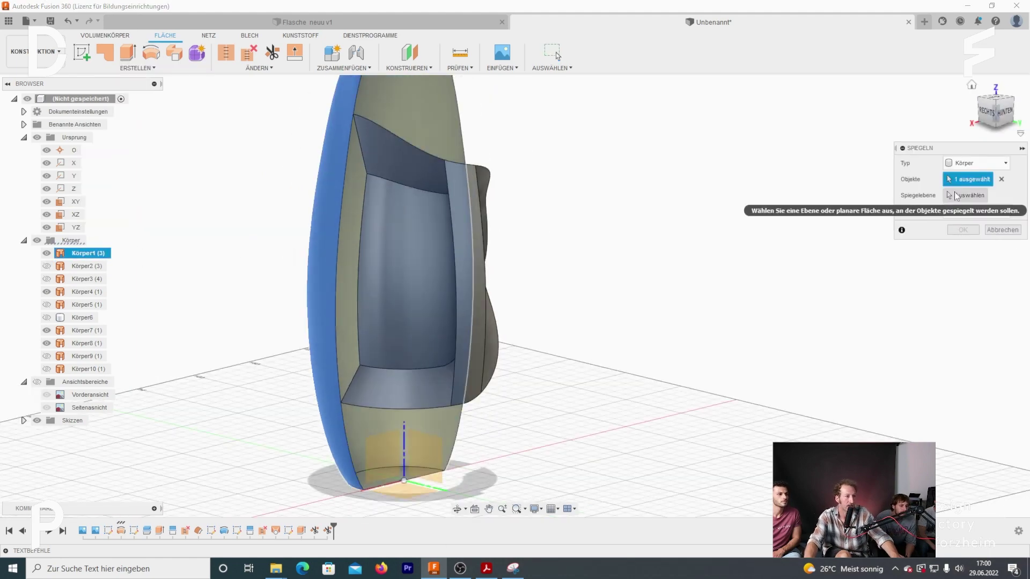
left_click(963, 245)
middle_click_drag(590, 322, 510, 311, "shift")
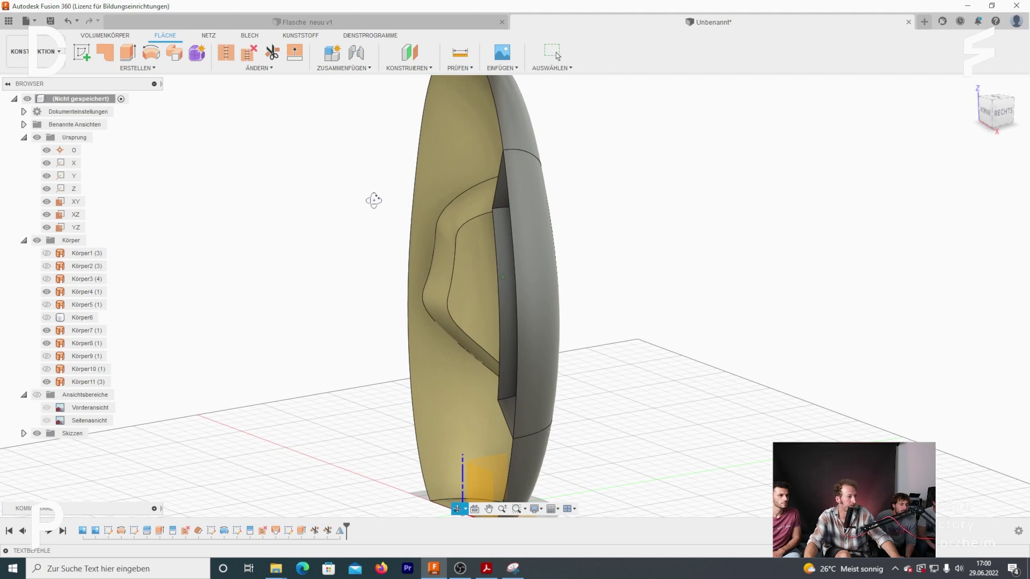
Inspect the Körper7 recess body and the history steps for Körper4–6 and Fläche trennen2
left_click(138, 68)
left_click(108, 160)
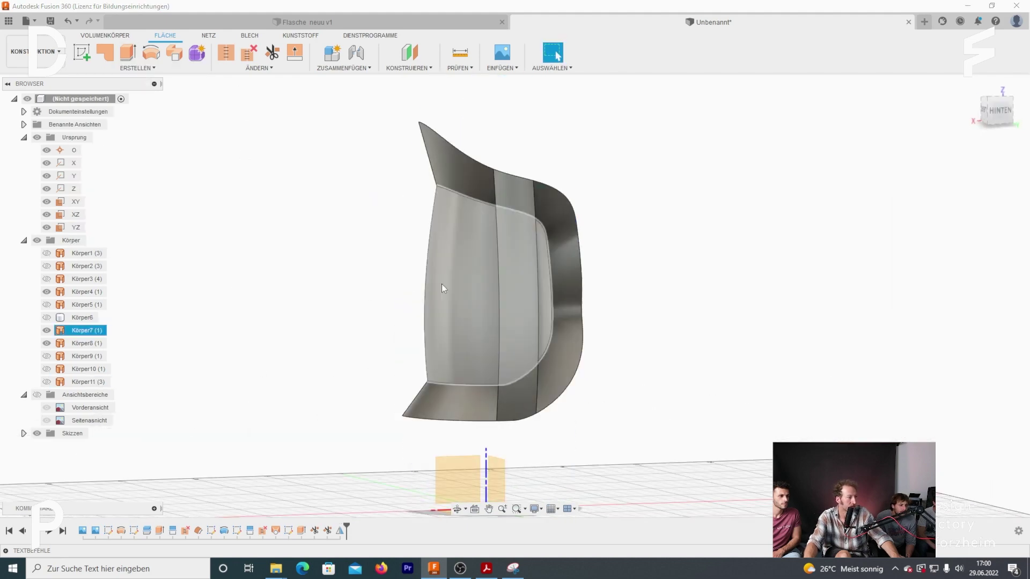
left_click(200, 531)
left_click(224, 531)
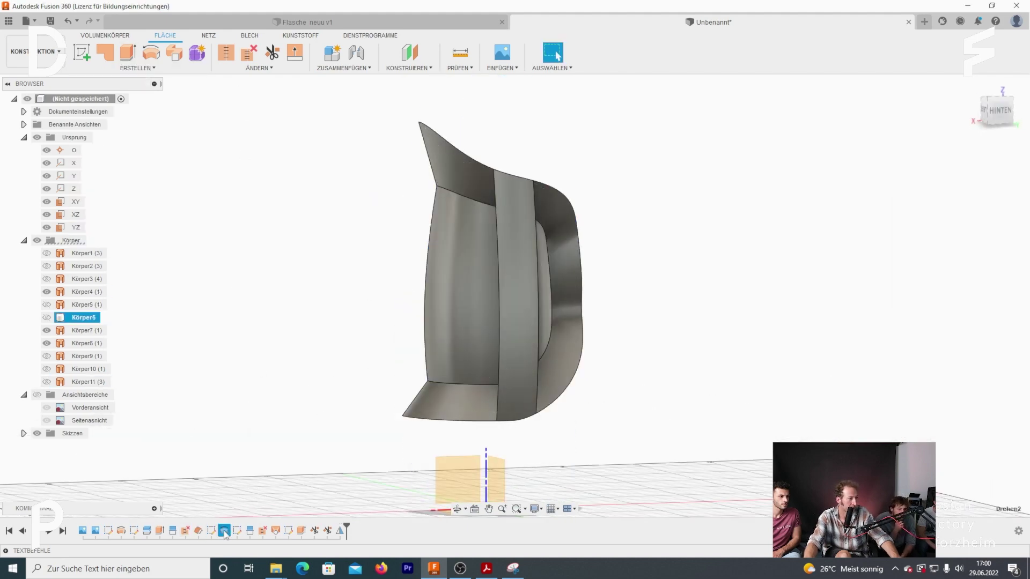
left_click(249, 530)
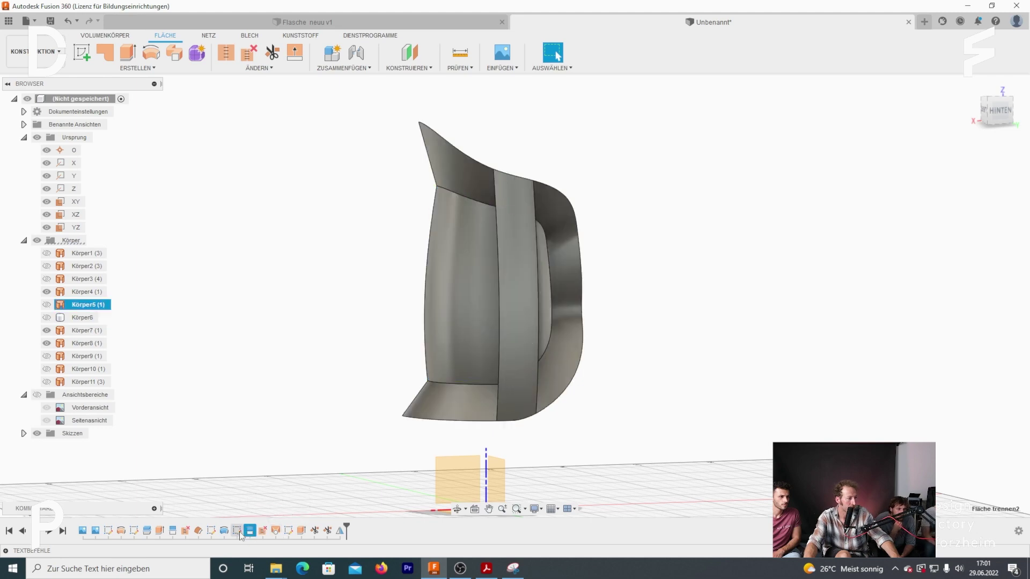
right_click(199, 531)
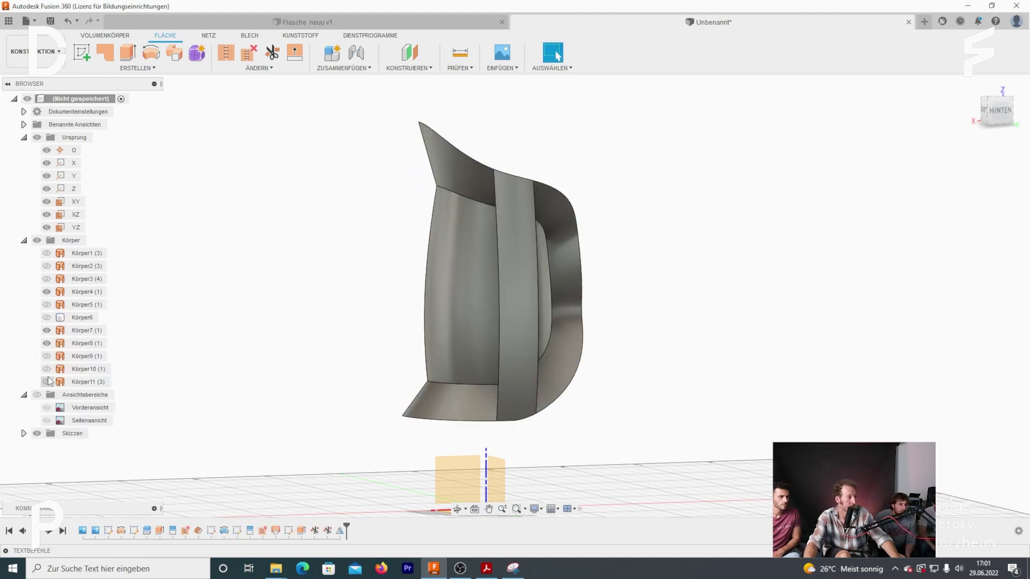
Offset Körper11's faces by −20 mm as a new body, Körper12
left_click(138, 68)
left_click(107, 204)
left_click(536, 241)
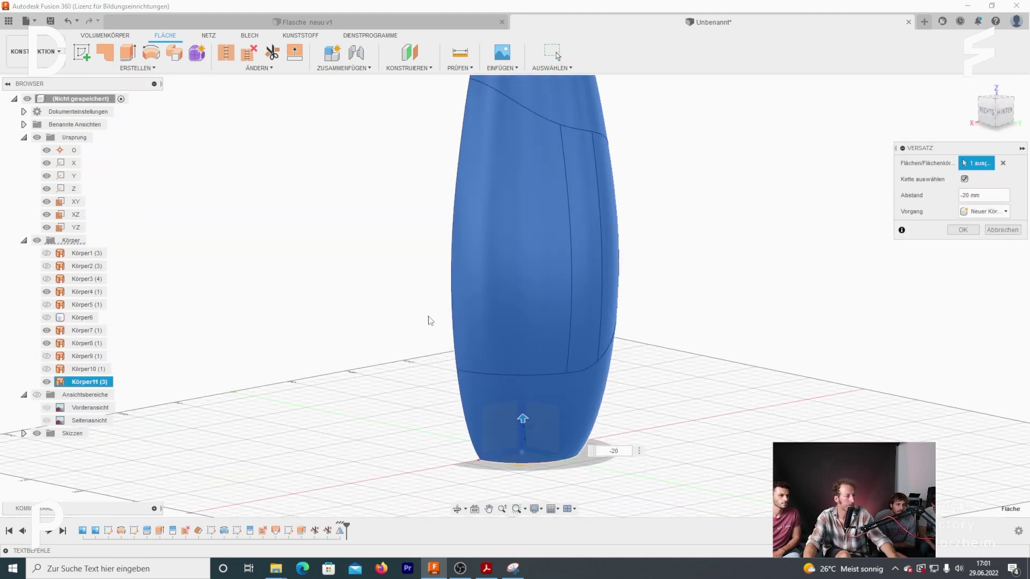
mouse_move(416, 374)
middle_mouse_down("shift")
mouse_move(504, 170)
mouse_move(944, 277)
middle_mouse_up("shift")
key("Return")
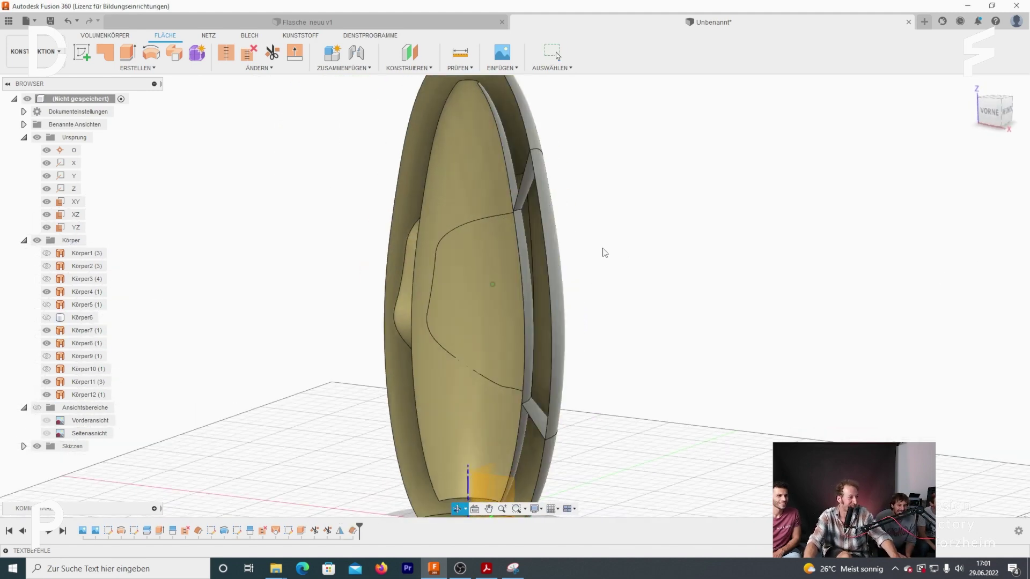
mouse_move(564, 236)
middle_mouse_down("shift")
mouse_move(460, 287)
mouse_move(374, 265)
mouse_move(585, 331)
middle_mouse_up("shift")
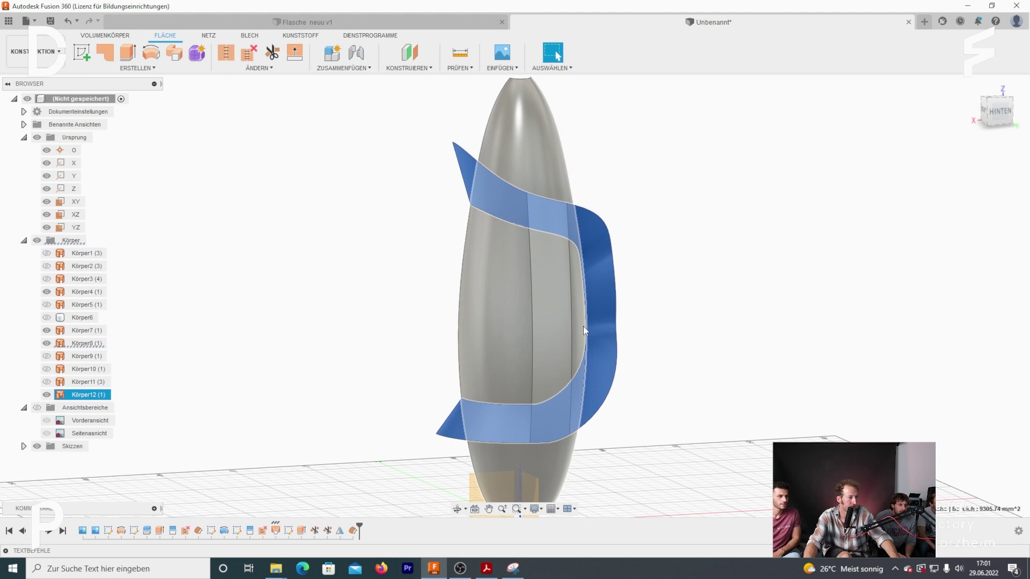
Hide Körper7 and rename Körper4 to 'Henkelfläche'
left_click(47, 331)
middle_click_drag(354, 287, 511, 287, "shift")
right_click(90, 293)
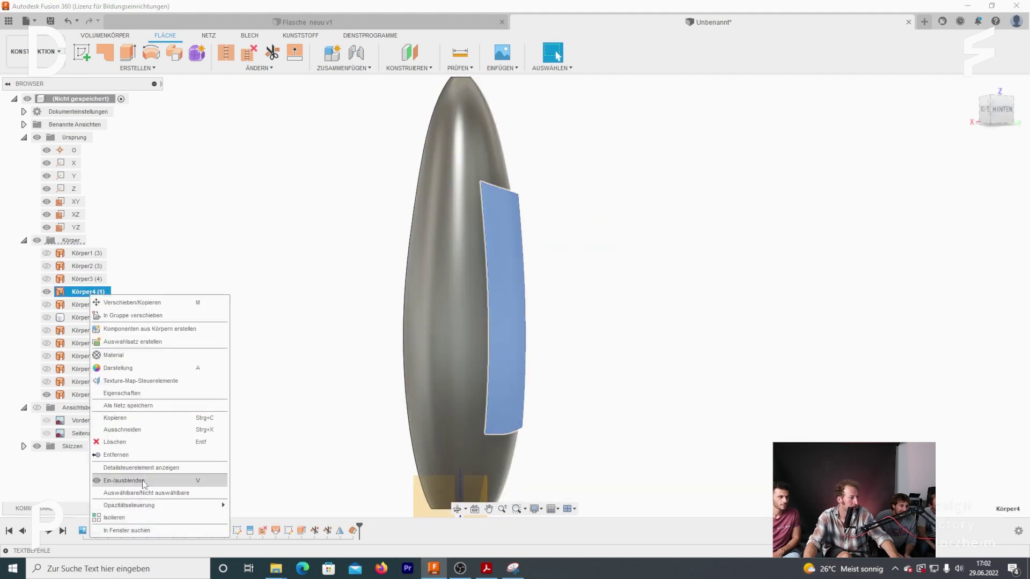
left_click(82, 292)
type("Henkelfläche")
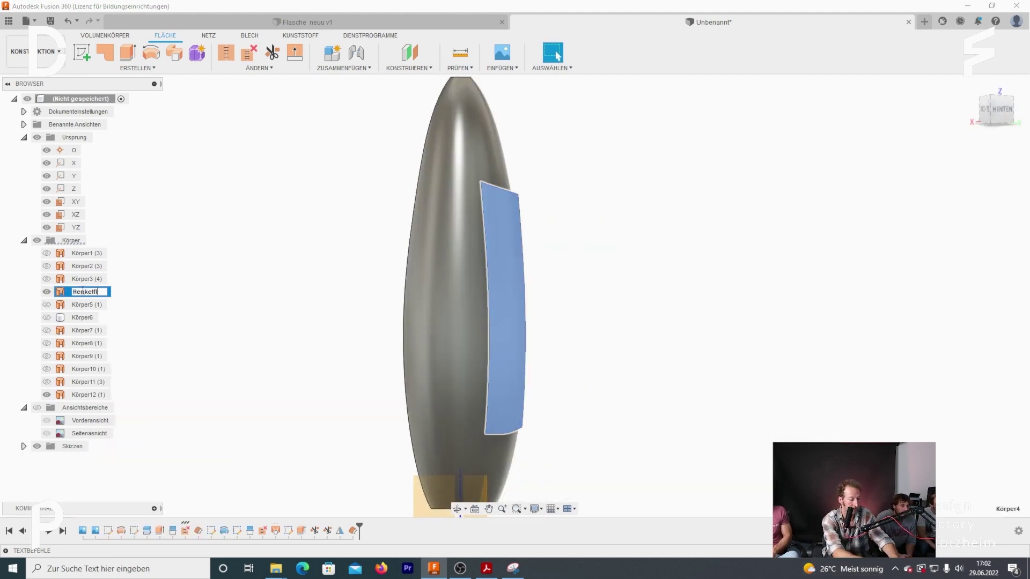
key("Return")
Hide Körper10 and paste a copy of the bottle body as Körper13
left_click(24, 446)
scroll(47, 347, "down", 1)
left_click(47, 343)
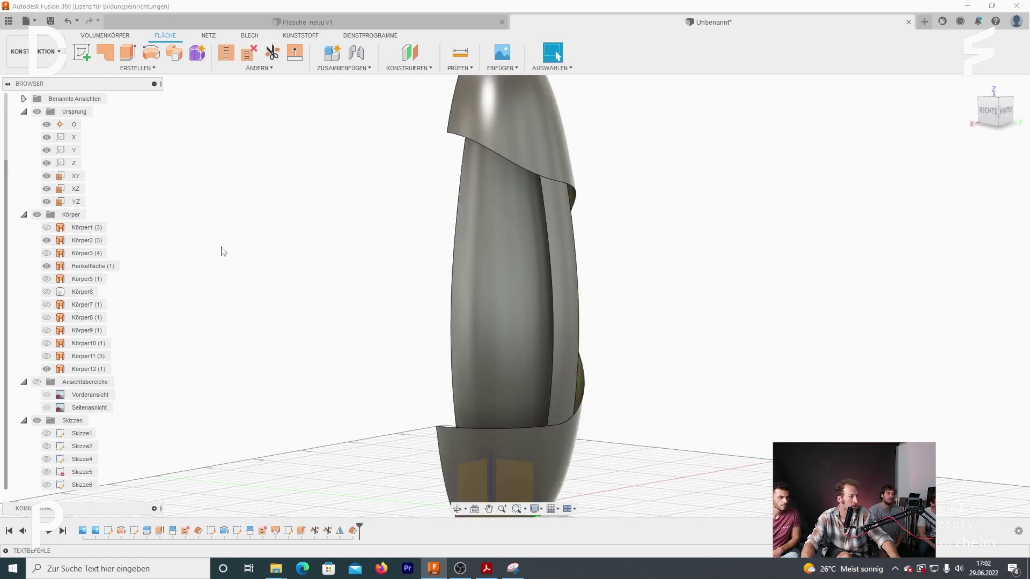
middle_click_drag(223, 248, 418, 278, "shift")
left_click(418, 278)
left_click(995, 107)
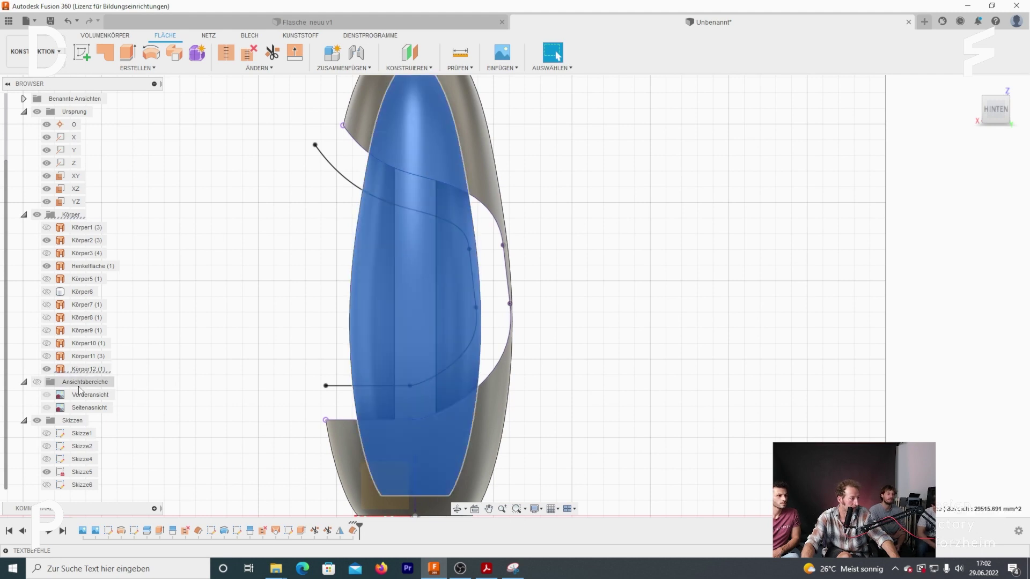
key("ctrl+v")
left_click(963, 358)
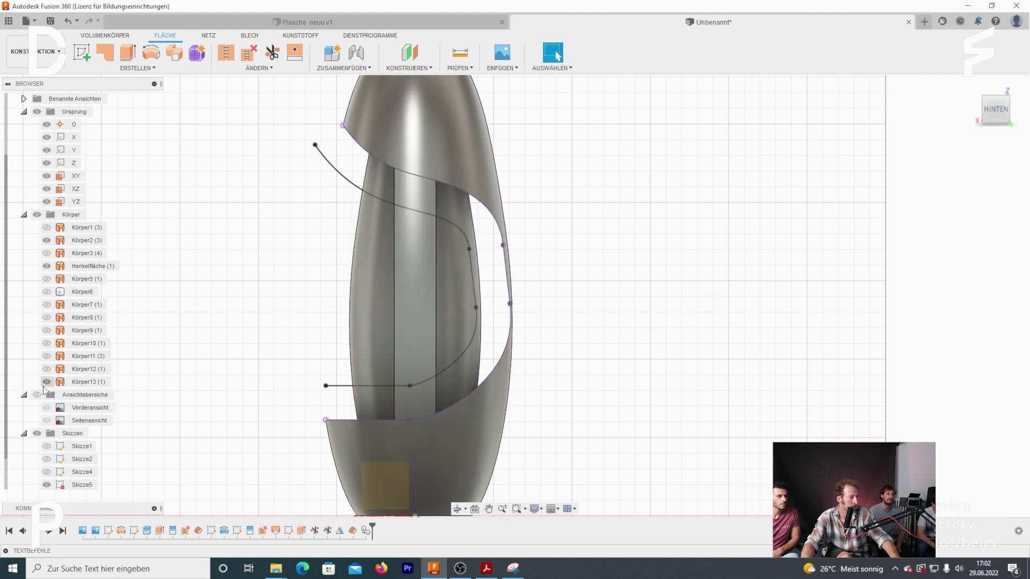
Split the bottle body into two pieces
left_click(137, 68)
left_click(259, 68)
left_click(236, 140)
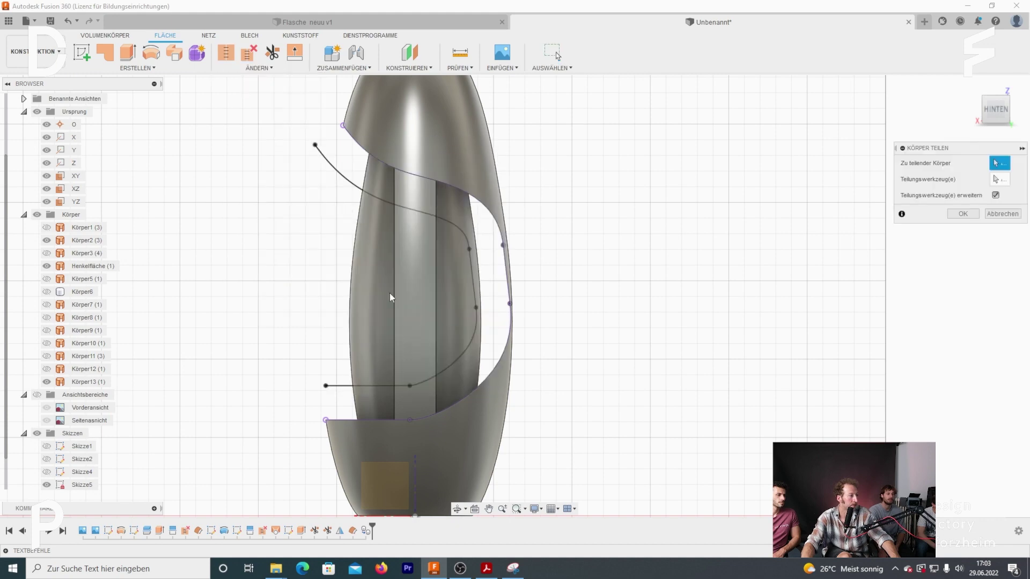
key("ctrl+v")
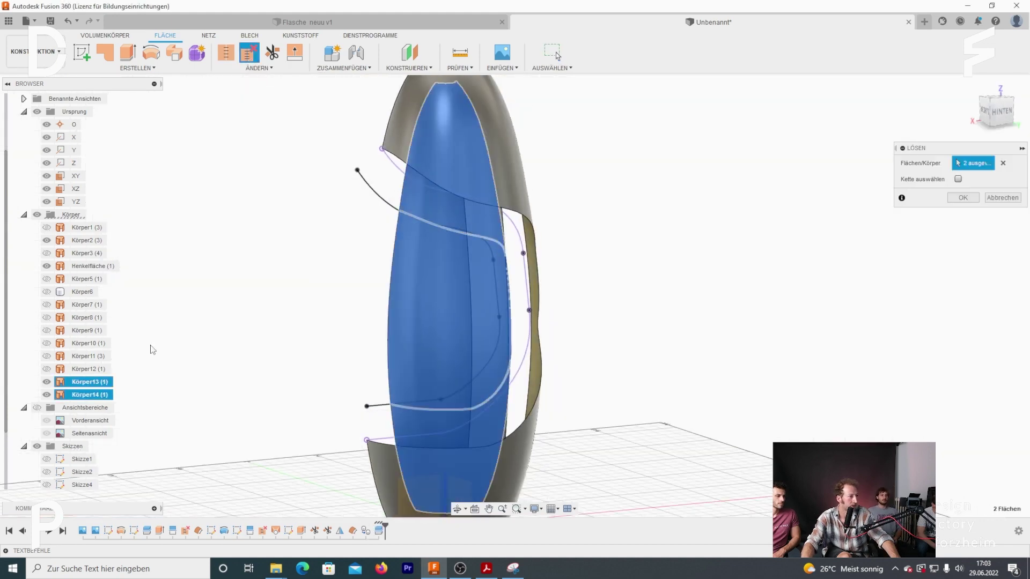
key("Return")
middle_click_drag(617, 252, 655, 251, "shift")
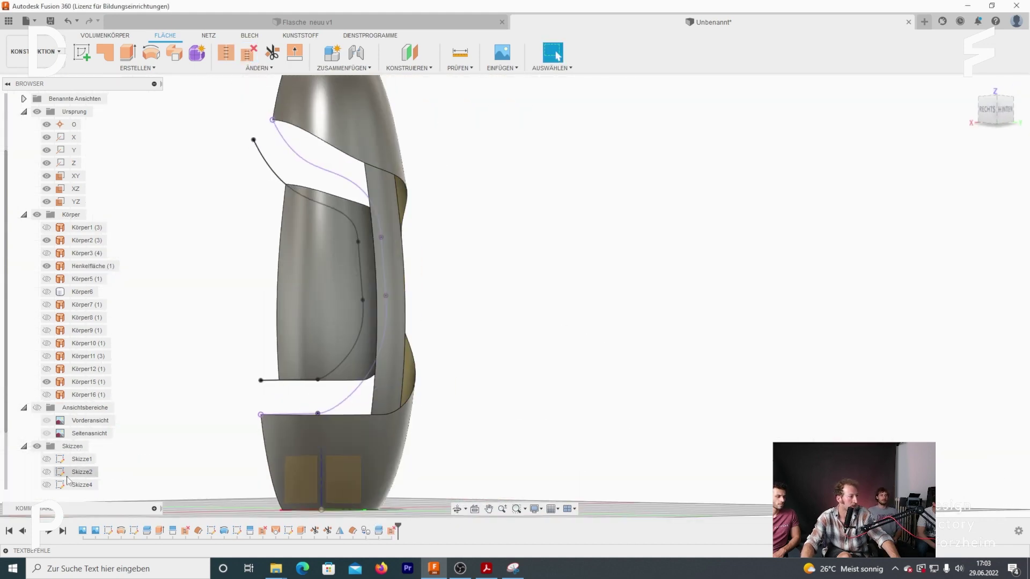
scroll(80, 472, "down", 1)
Loft a surface between the two handle recess profiles as Körper17, then show Körper16
left_click(137, 68)
left_click(96, 127)
left_click(444, 253)
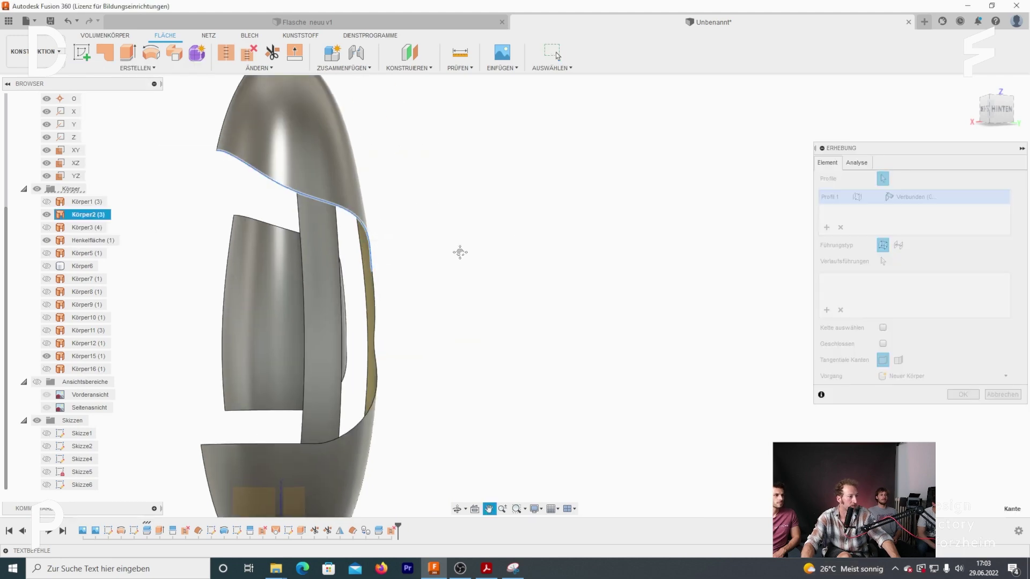
middle_click_drag(460, 249, 441, 363, "shift")
left_click(499, 268)
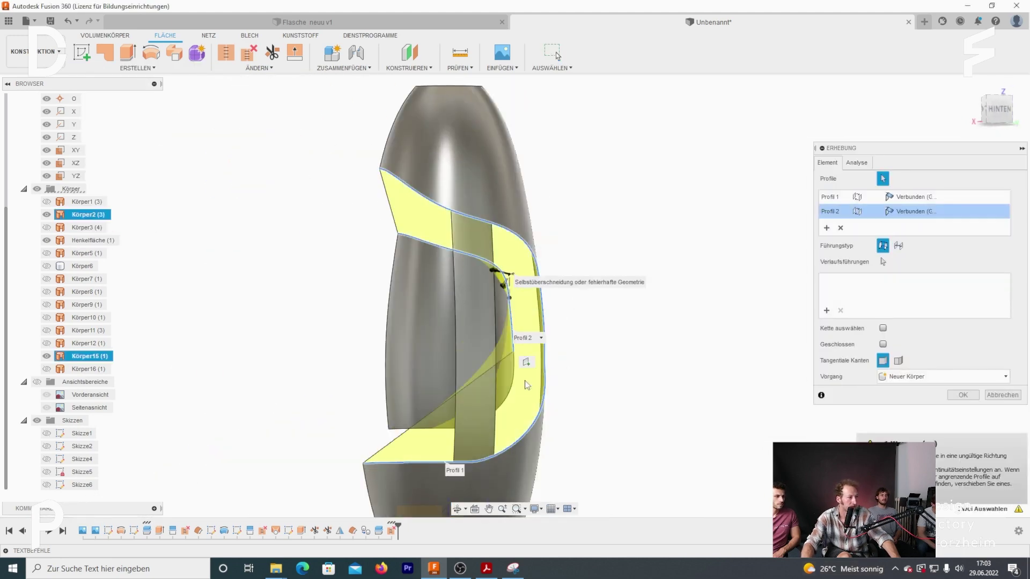
key("Return")
mouse_move(642, 316)
middle_mouse_down("shift")
mouse_move(628, 286)
mouse_move(721, 294)
mouse_move(653, 292)
mouse_move(652, 306)
middle_mouse_up("shift")
left_click(47, 369)
mouse_move(461, 252)
middle_mouse_down("shift")
mouse_move(529, 260)
mouse_move(556, 305)
middle_mouse_up("shift")
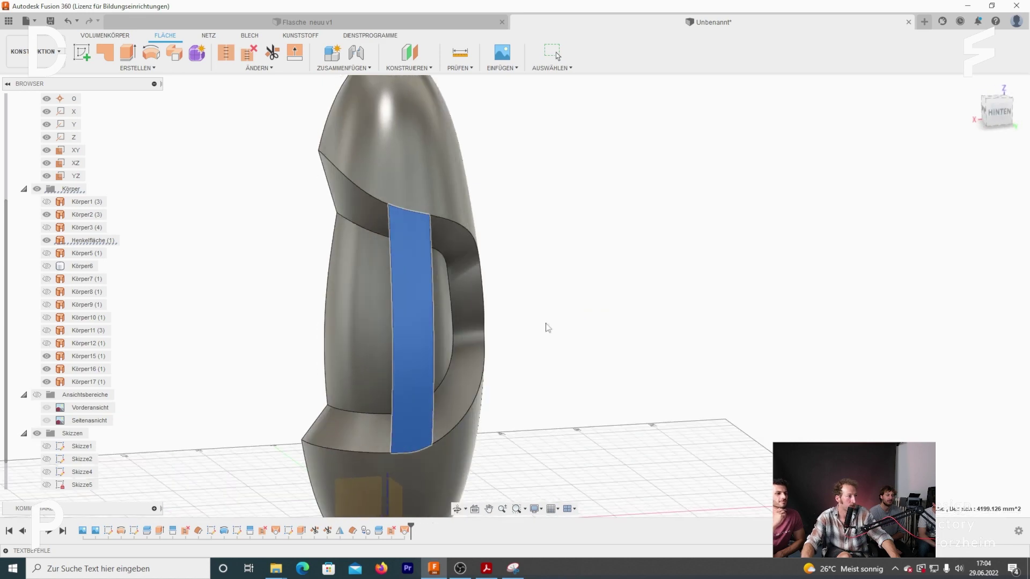
Offset the handle surface by -5 mm
left_click(137, 68)
left_click(156, 197)
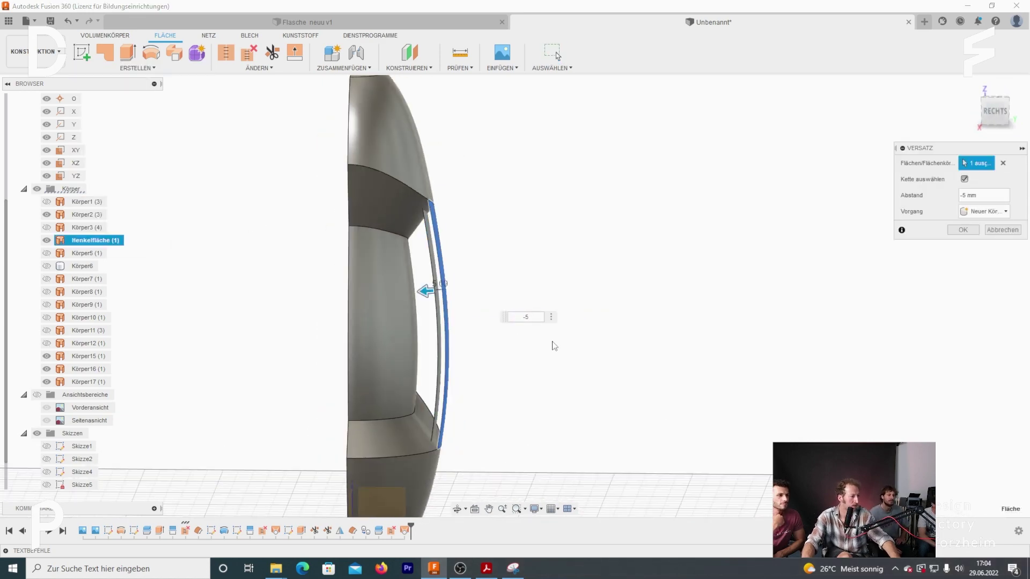
key("Return")
middle_click_drag(554, 346, 419, 333, "shift")
Fill the open edges with a patch surface
left_click(137, 68)
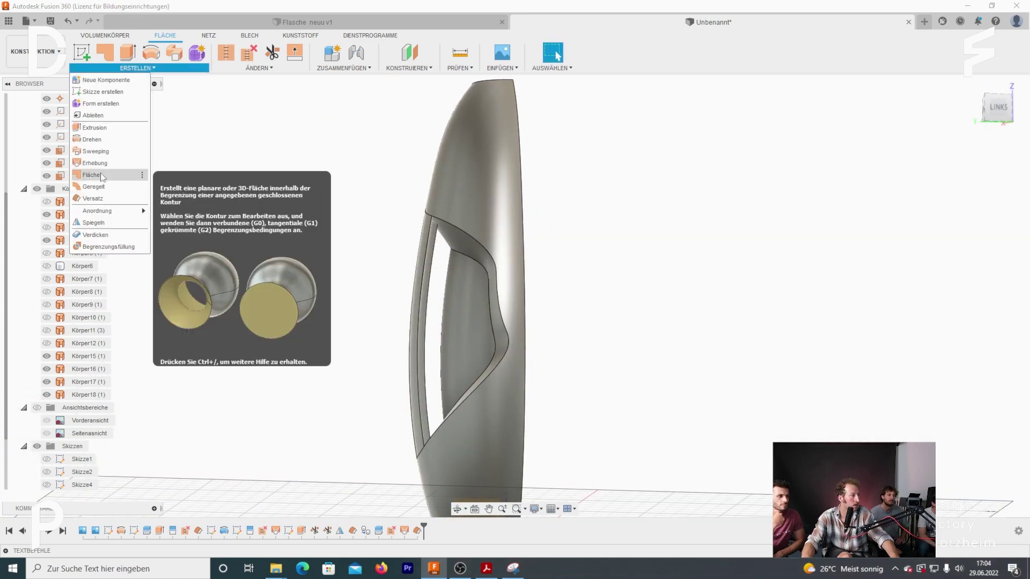
left_click(91, 175)
left_click(425, 356)
left_click(911, 399)
middle_click_drag(589, 322, 536, 322, "shift")
Loft a surface between the remaining open edges
left_click(137, 68)
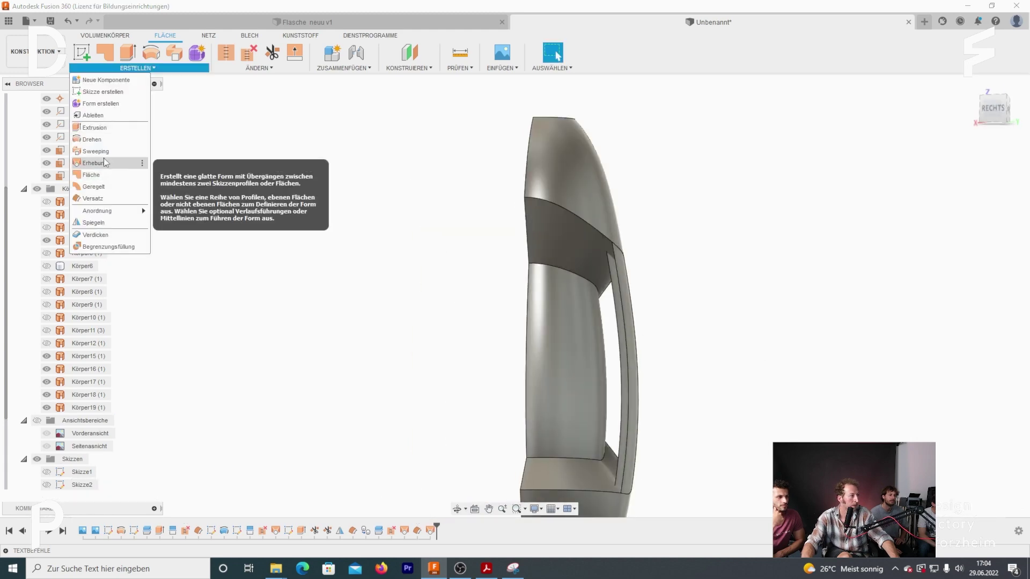
left_click(105, 163)
key("Return")
mouse_move(646, 384)
middle_mouse_down("shift")
mouse_move(652, 327)
mouse_move(673, 356)
mouse_move(554, 349)
mouse_move(857, 357)
middle_mouse_up("shift")
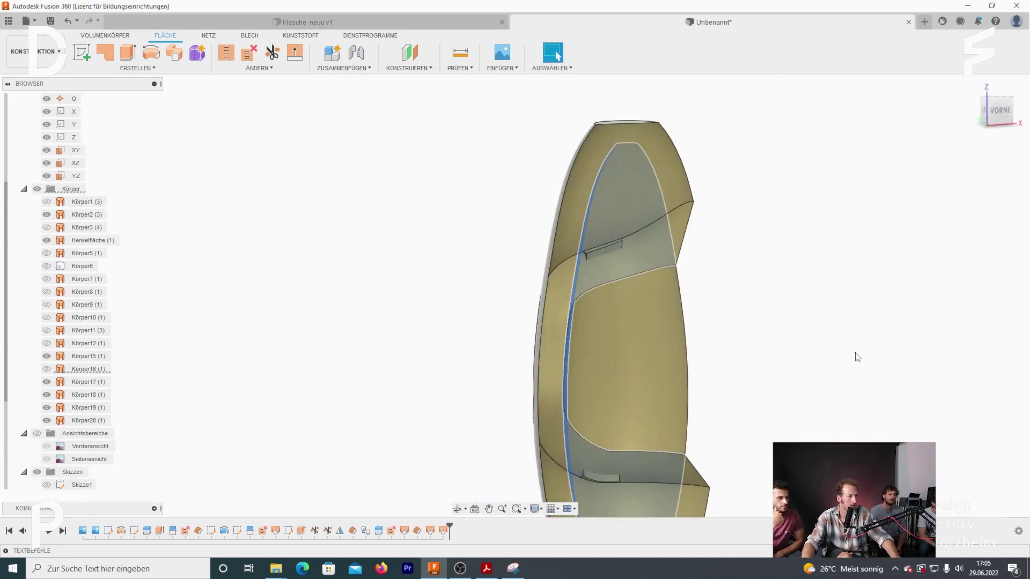
scroll(639, 260, "up", 5)
Trim the surfaces using Körper17 as the cutting tool
key("t")
middle_click_drag(669, 319, 690, 218, "shift")
scroll(663, 325, "up", 3)
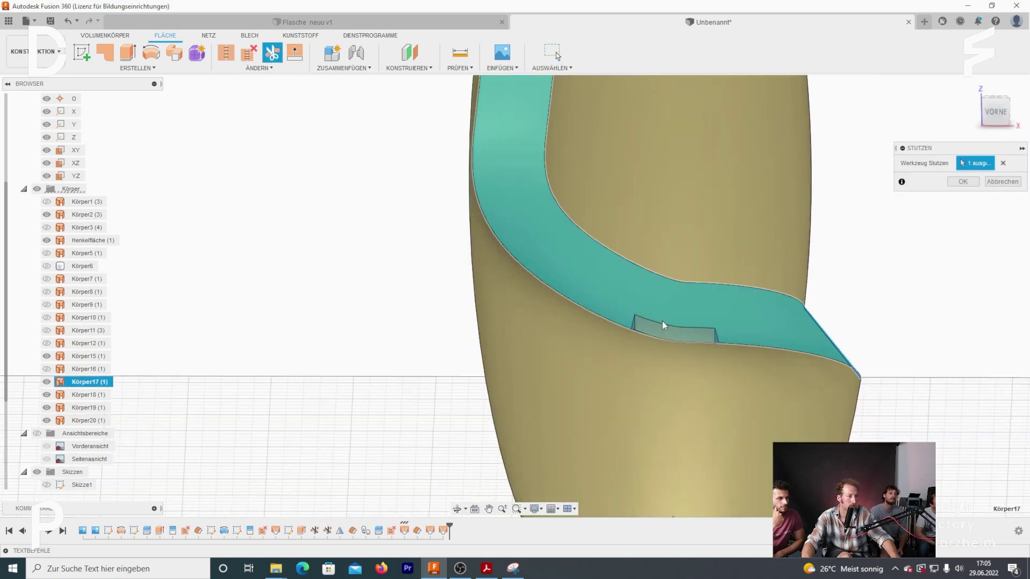
scroll(663, 325, "up", 3)
middle_click_drag(664, 325, 616, 236, "shift")
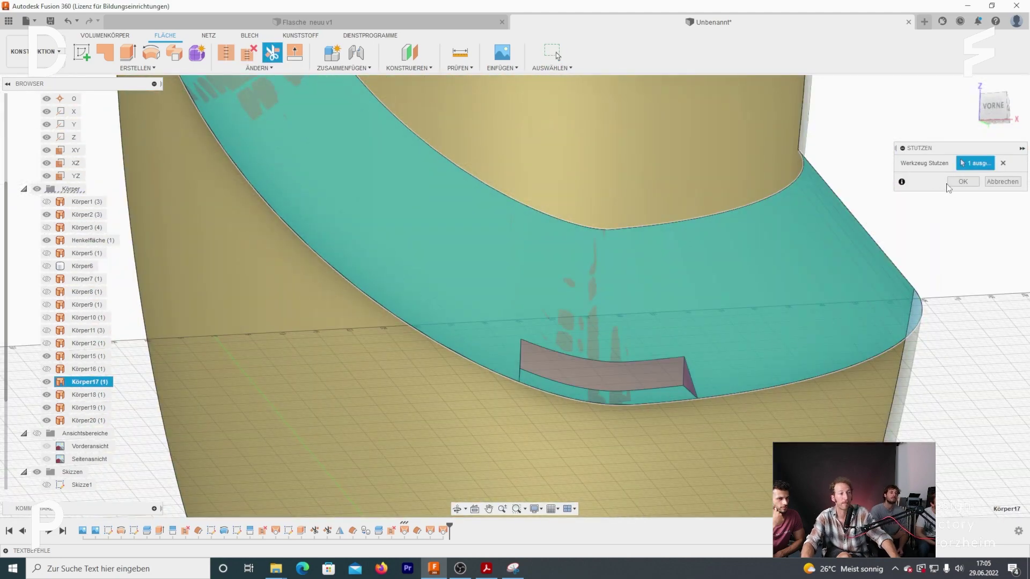
left_click(948, 184)
mouse_move(605, 361)
middle_mouse_down("shift")
mouse_move(653, 349)
mouse_move(533, 368)
mouse_move(680, 383)
mouse_move(536, 202)
mouse_move(630, 260)
mouse_move(405, 207)
mouse_move(560, 201)
middle_mouse_up("shift")
Remove the selected face of offset surface Körper18
left_click(559, 202)
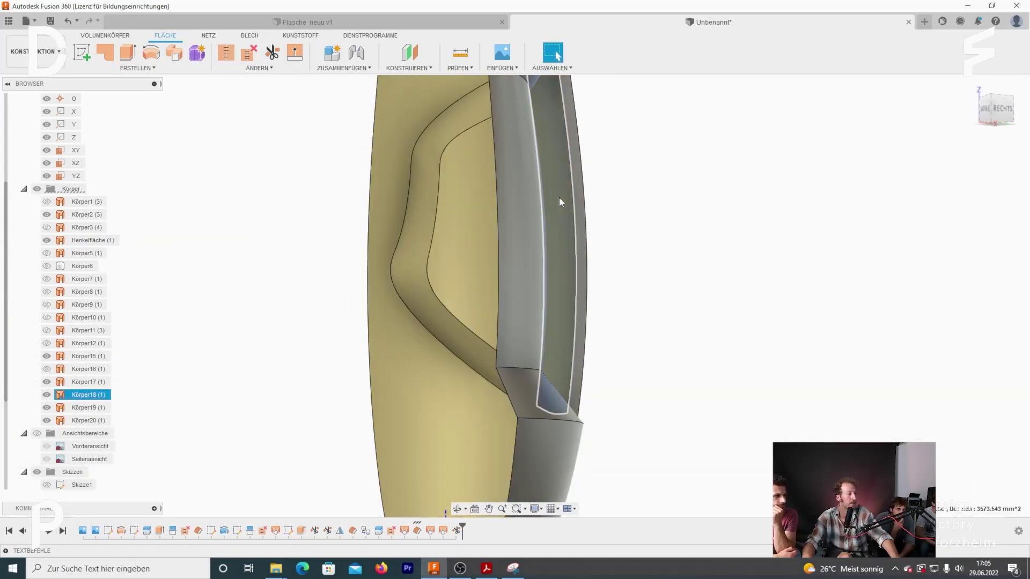
left_click(257, 68)
left_click(269, 199)
key("Return")
mouse_move(609, 276)
middle_mouse_down("shift")
mouse_move(709, 315)
mouse_move(607, 301)
mouse_move(740, 269)
middle_mouse_up("shift")
Stitch the three surfaces into one body
left_click(606, 301, "ctrl")
left_click(226, 52)
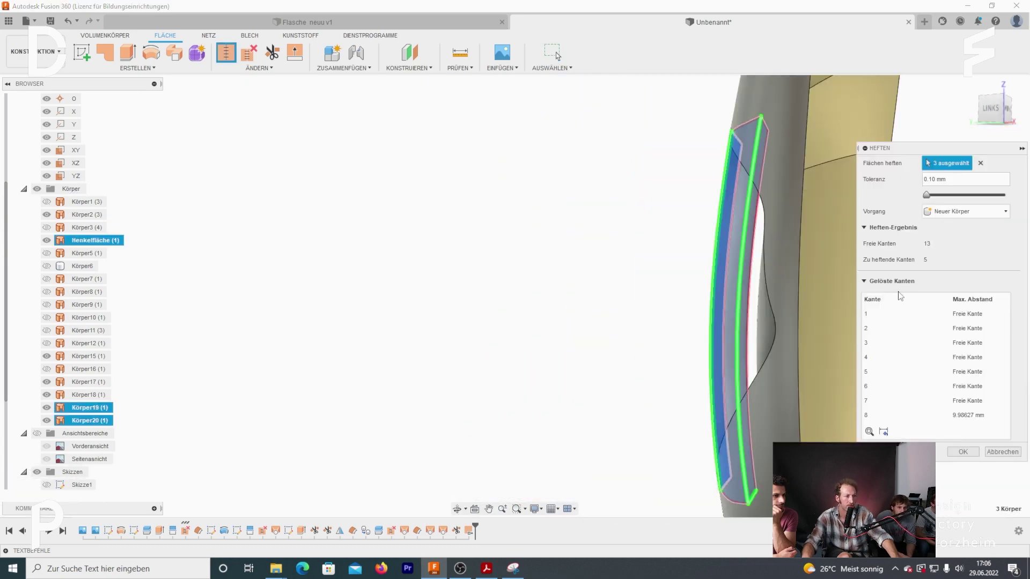
middle_click_drag(941, 173, 883, 386, "shift")
key("Return")
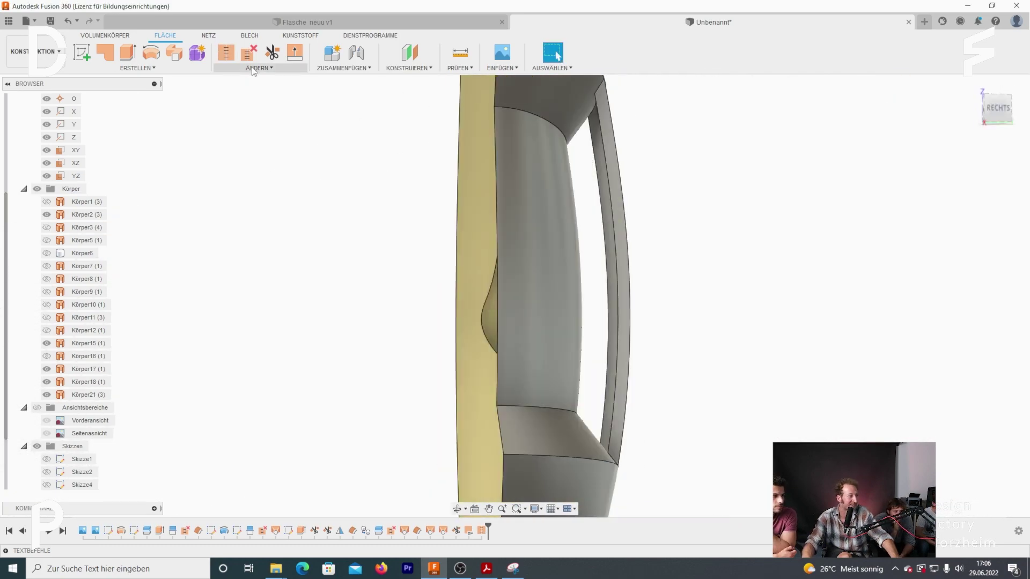
Try trimming with Körper21 as the tool, then cancel the trim
left_click(258, 68)
left_click(268, 120)
left_click(624, 324)
middle_click_drag(778, 379, 634, 414, "shift")
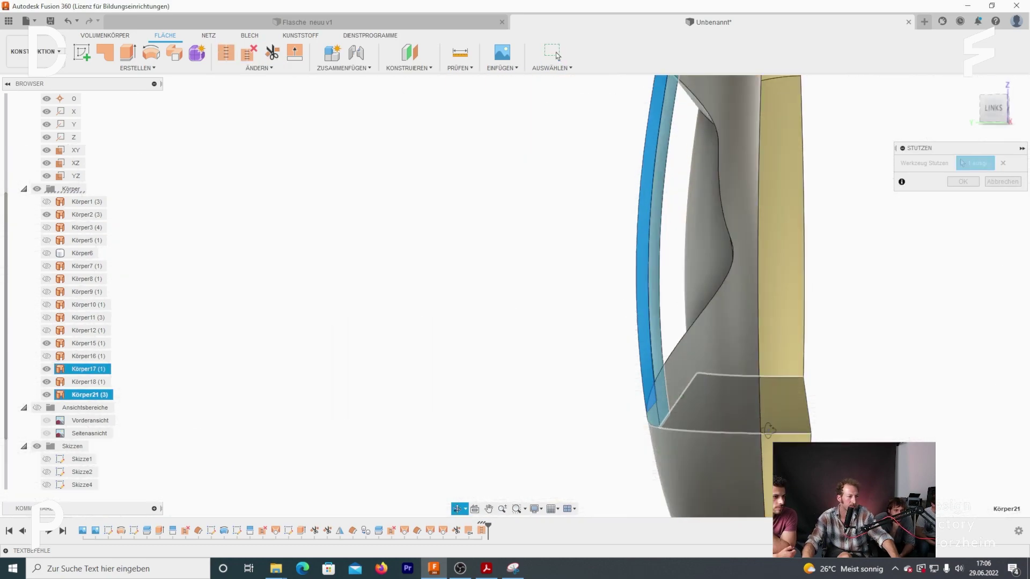
scroll(634, 414, "up", 5)
key("Escape")
scroll(635, 414, "down", 5)
middle_click_drag(788, 305, 643, 268, "shift")
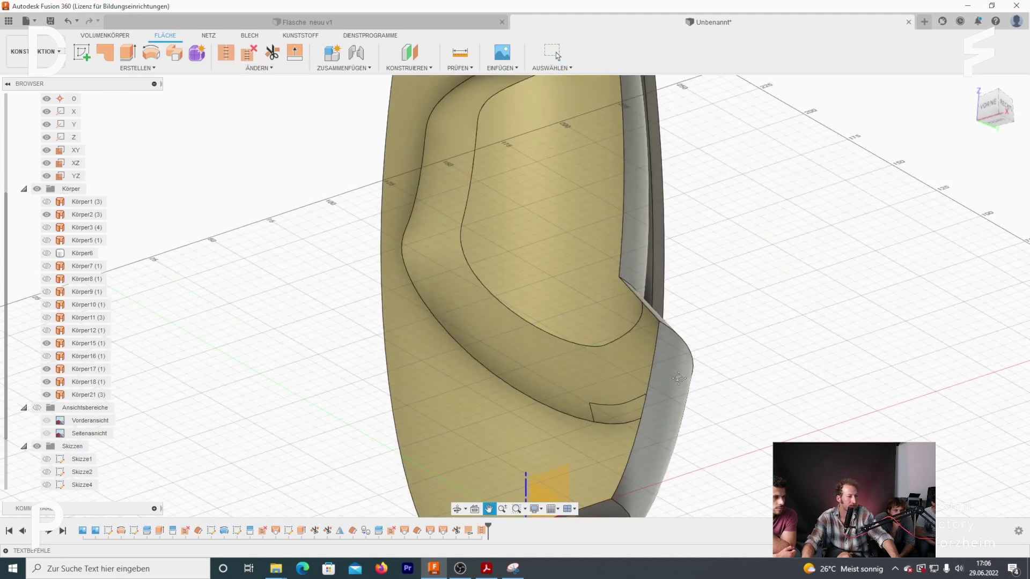
middle_click_drag(51, 401, 129, 380, "shift")
Edit the stitch to include four surfaces, forming Körper22
left_click(522, 437)
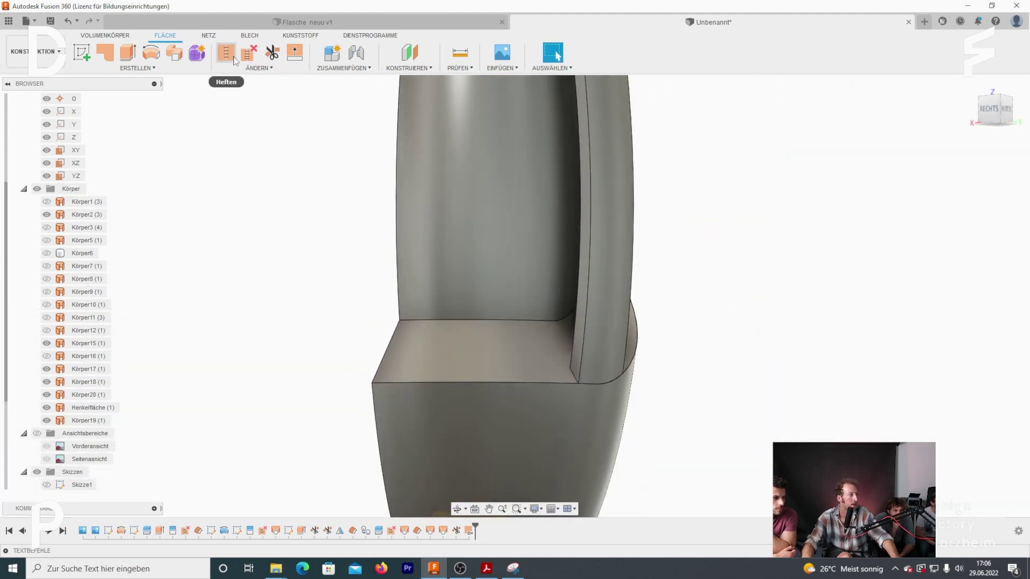
mouse_move(665, 345)
middle_mouse_down("shift")
mouse_move(681, 305)
mouse_move(508, 273)
middle_mouse_up("shift")
left_click(958, 437)
right_click(214, 70)
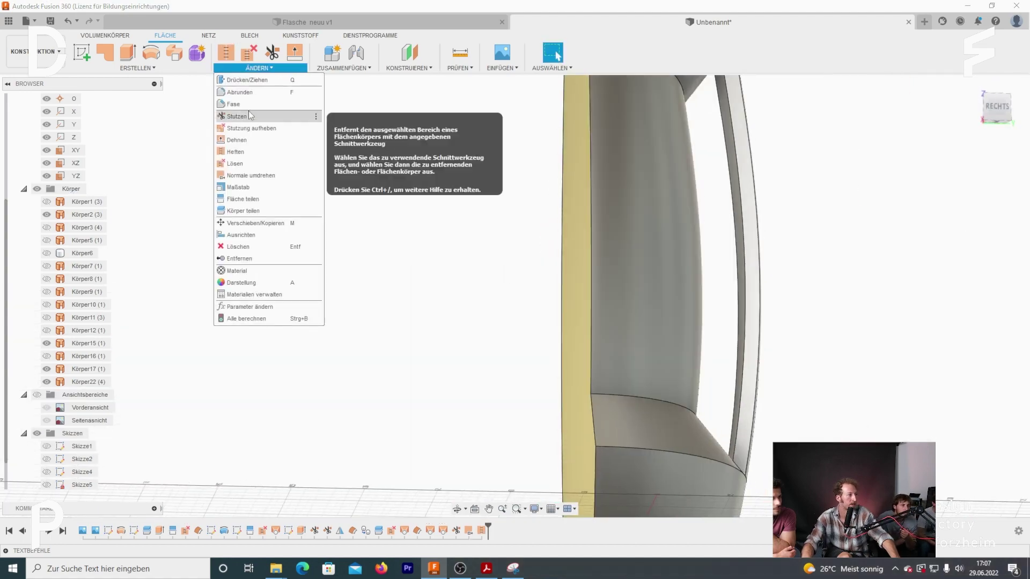
left_click(248, 110)
key("Return")
scroll(598, 337, "up", 5)
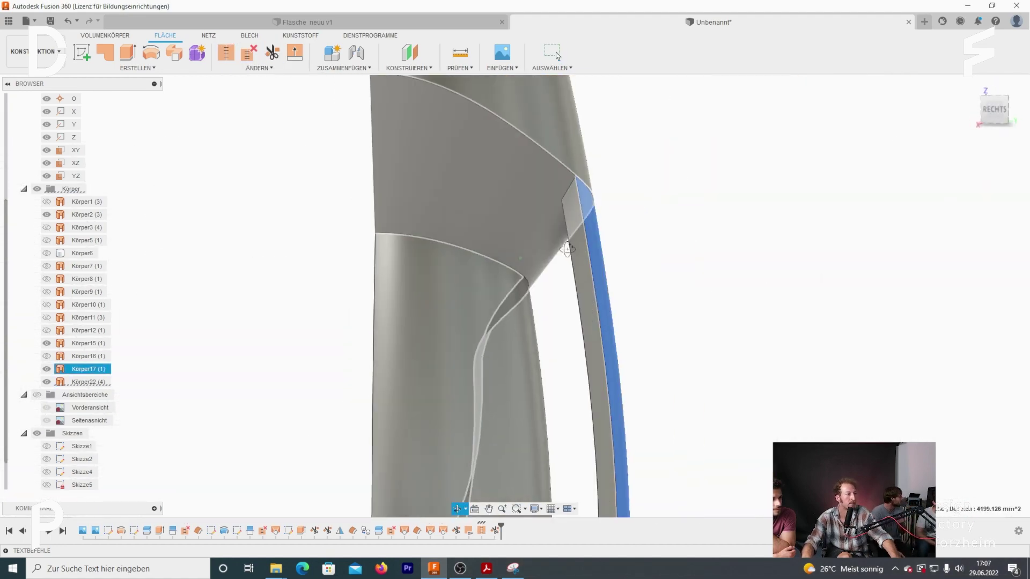
Trim the stitched body Körper22 with the cutting tool body
left_click(257, 69)
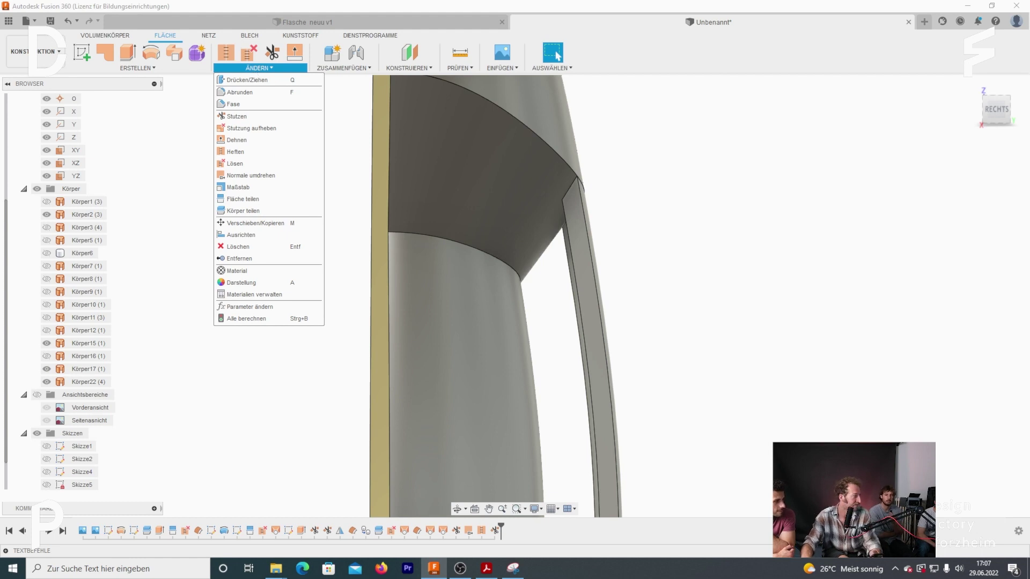
middle_click_drag(831, 214, 728, 164, "shift")
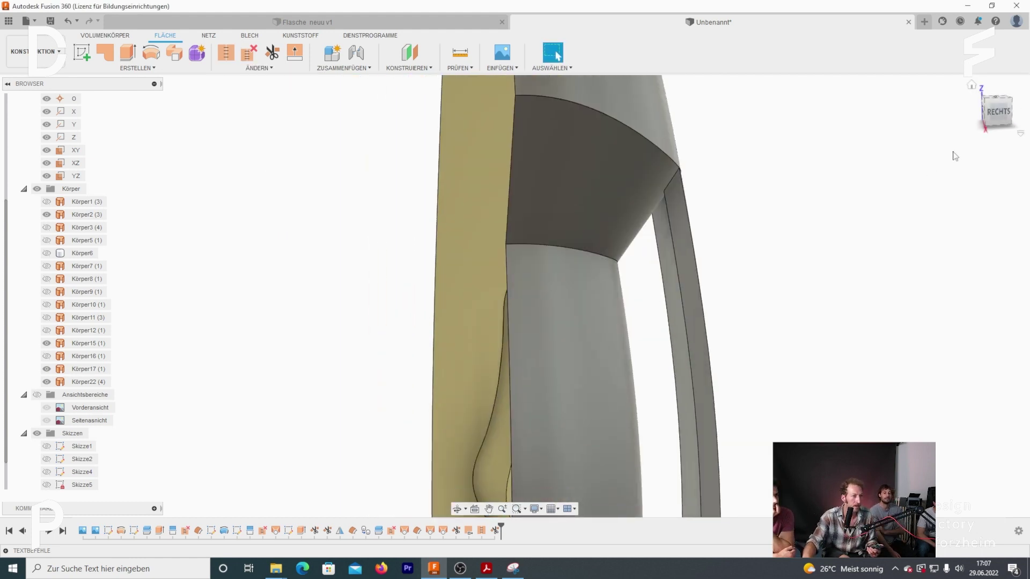
left_click(248, 69)
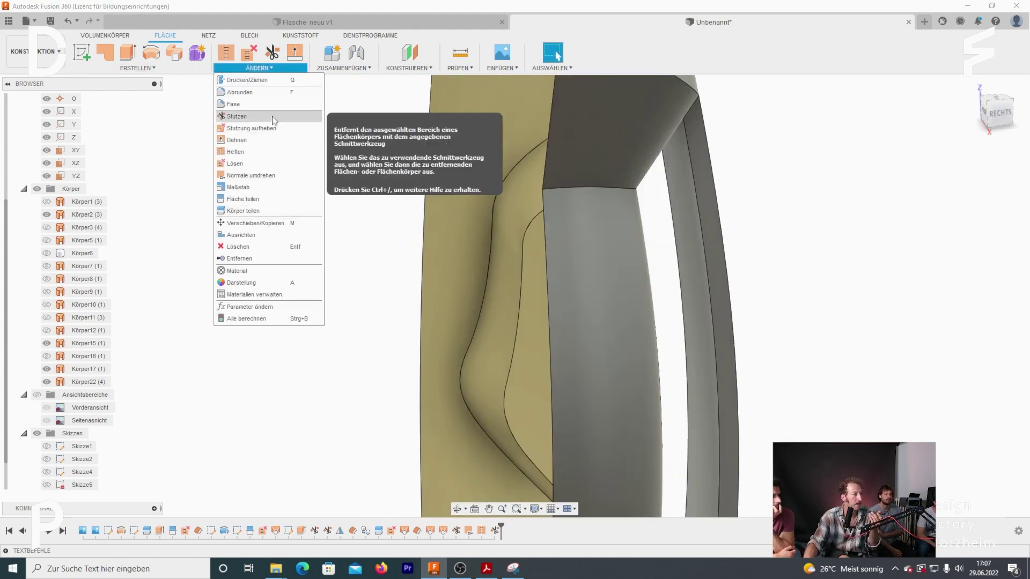
left_click(230, 114)
left_click(683, 231)
mouse_move(683, 231)
middle_mouse_down("shift")
mouse_move(720, 200)
mouse_move(779, 229)
middle_mouse_up("shift")
key("Escape")
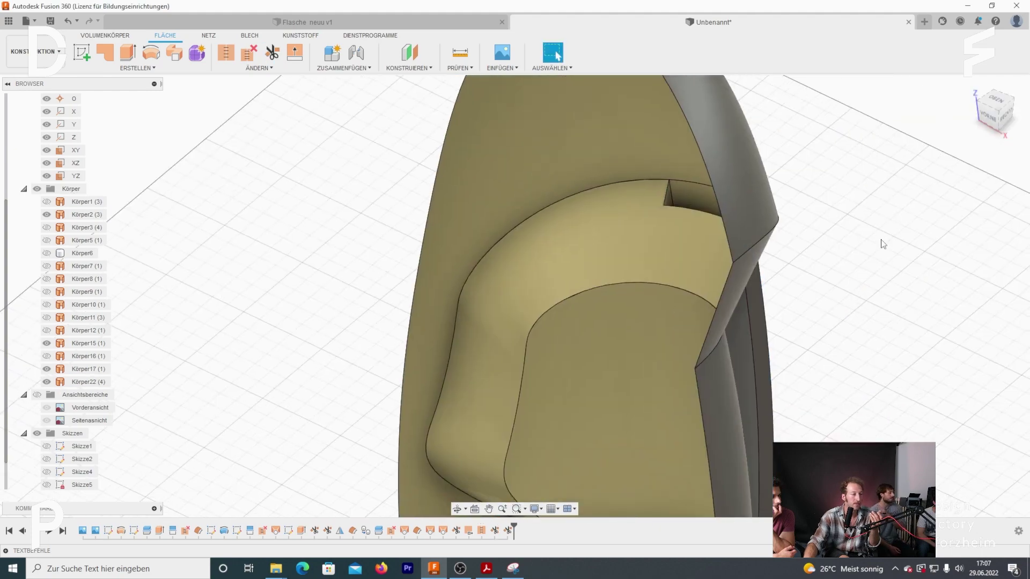
middle_click_drag(697, 242, 646, 260, "shift")
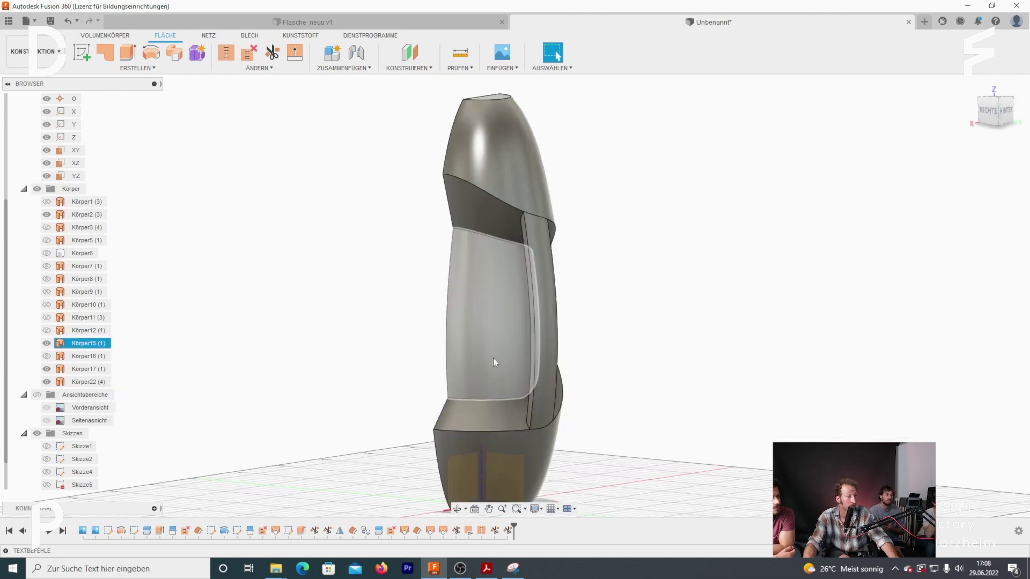
Rename Körper16 to 'Flasche'
mouse_move(622, 354)
middle_mouse_down("shift")
mouse_move(591, 281)
mouse_move(557, 300)
middle_mouse_up("shift")
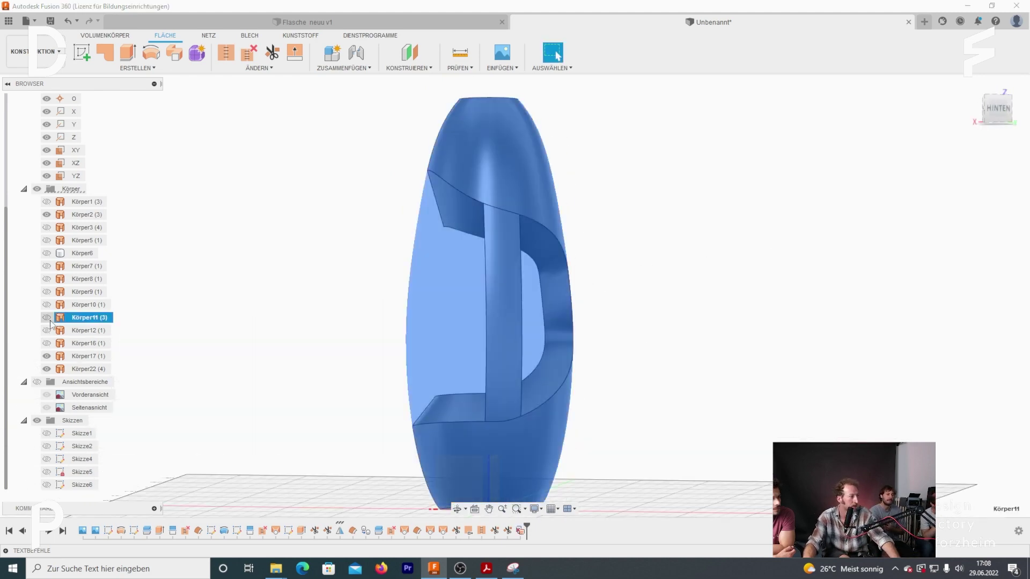
left_click(86, 279)
double_click(86, 344)
type("Flasche")
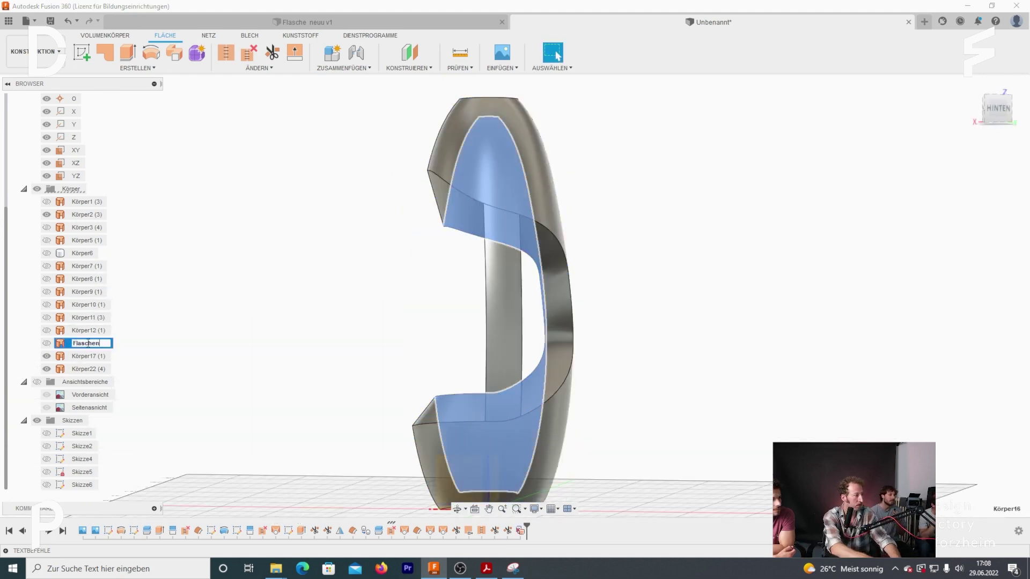
key("Return")
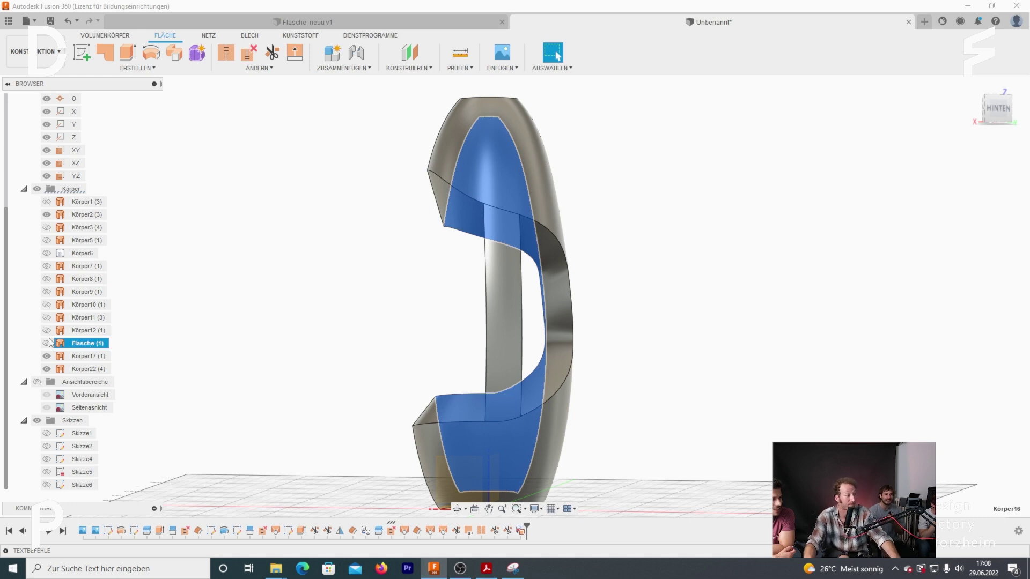
left_click(413, 285)
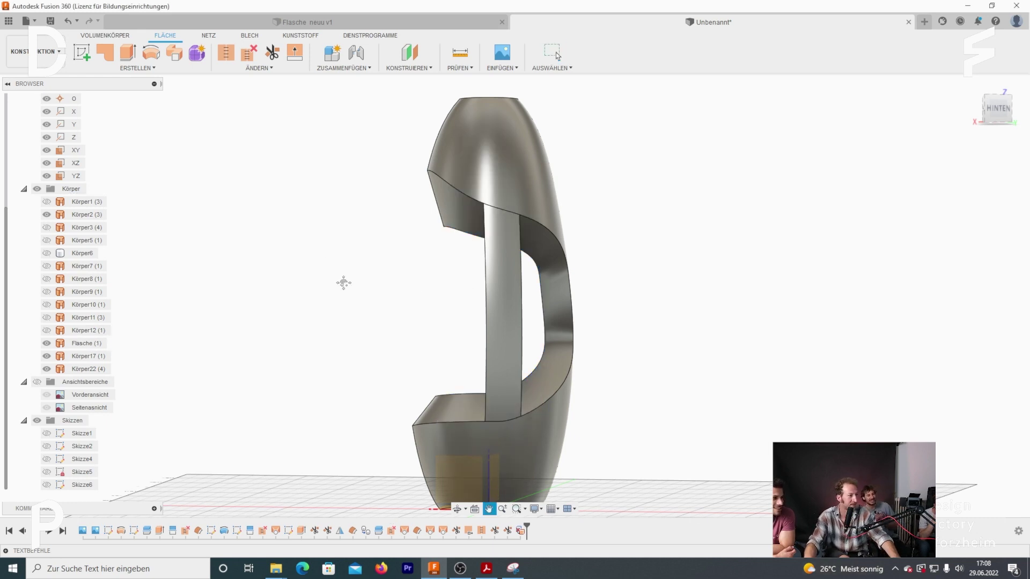
middle_click_drag(407, 283, 395, 303, "shift")
Hide the Flasche body and rename it to 'müll'
left_click(51, 346)
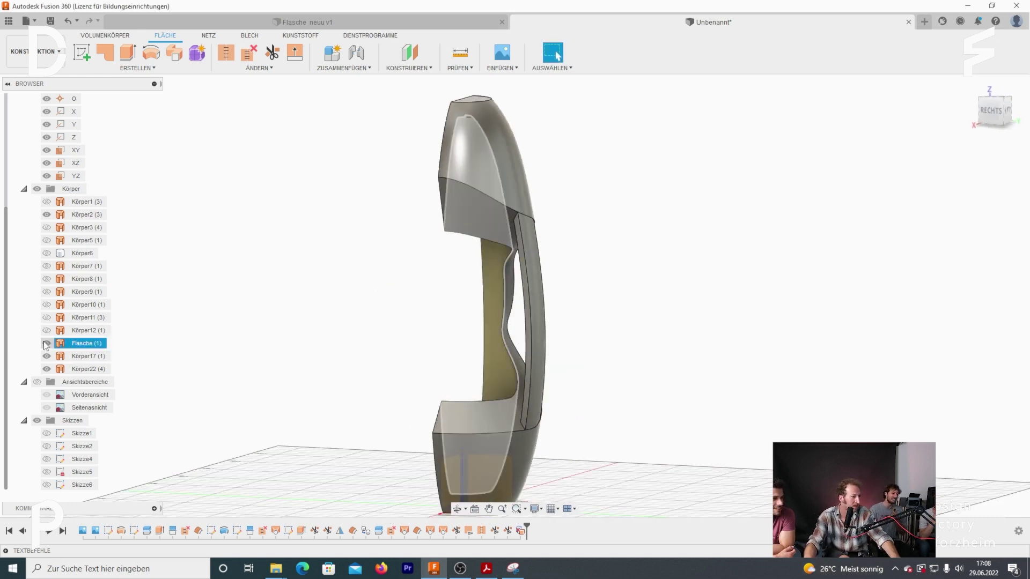
left_click(46, 343)
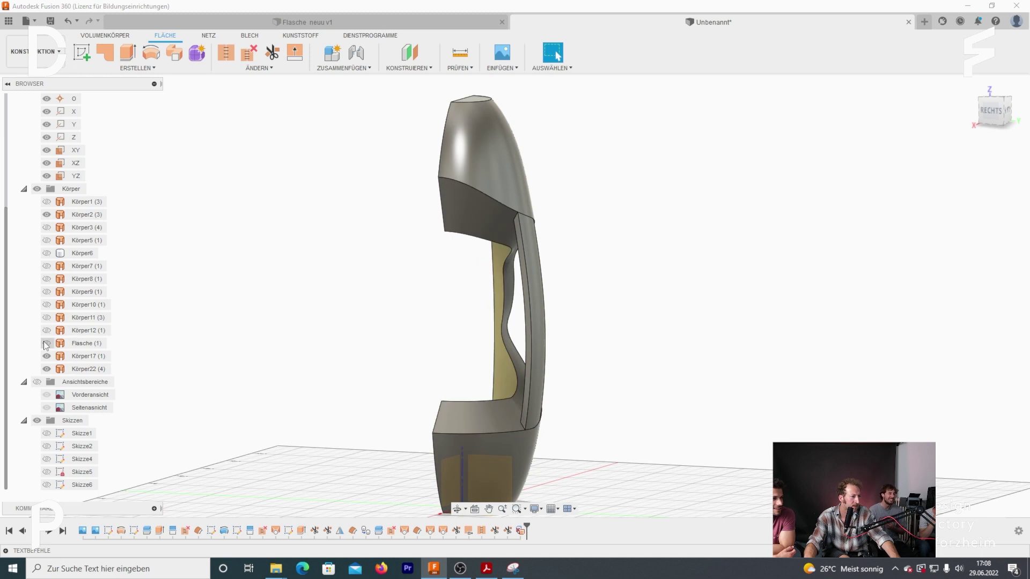
left_click(86, 345)
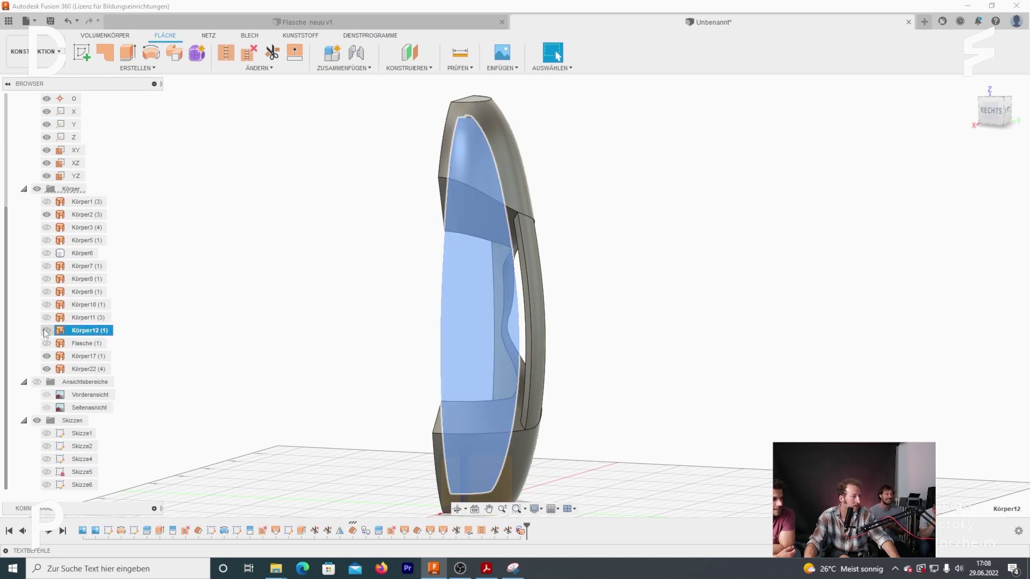
double_click(89, 346)
type("müll")
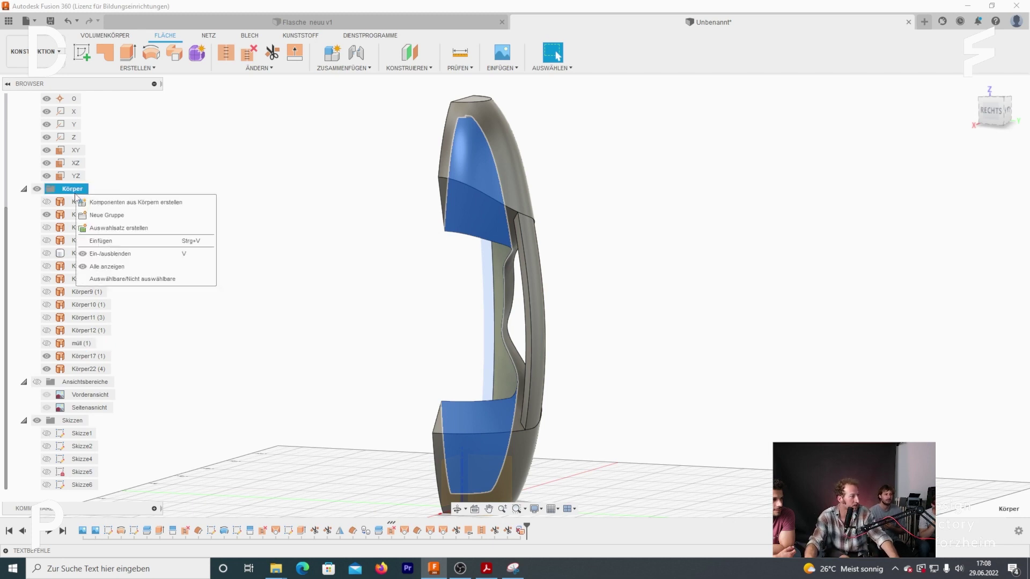
Identify Körper12 and begin renaming it
left_click(64, 331)
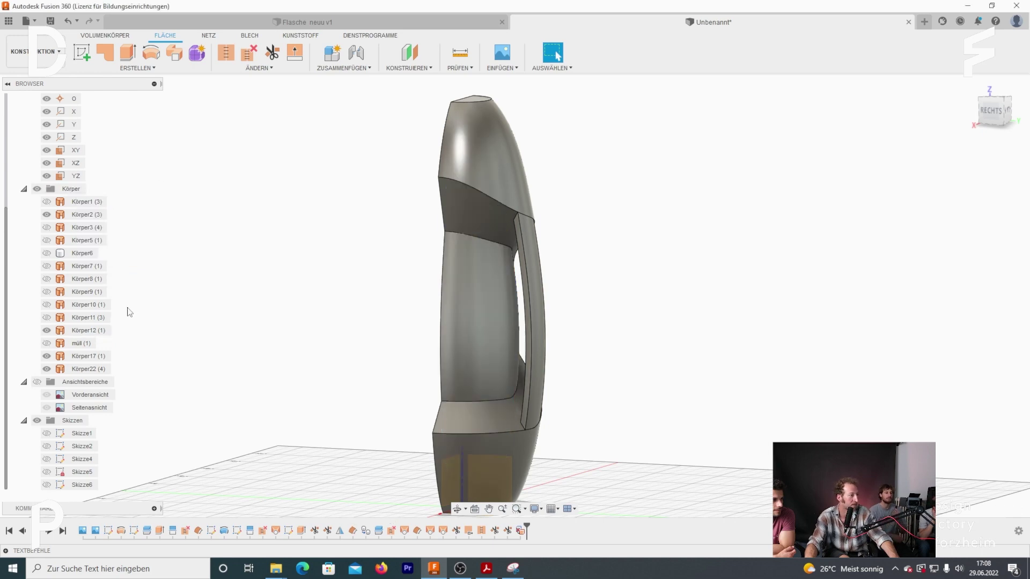
mouse_move(291, 239)
middle_mouse_down("shift")
mouse_move(319, 214)
mouse_move(259, 211)
middle_mouse_up("shift")
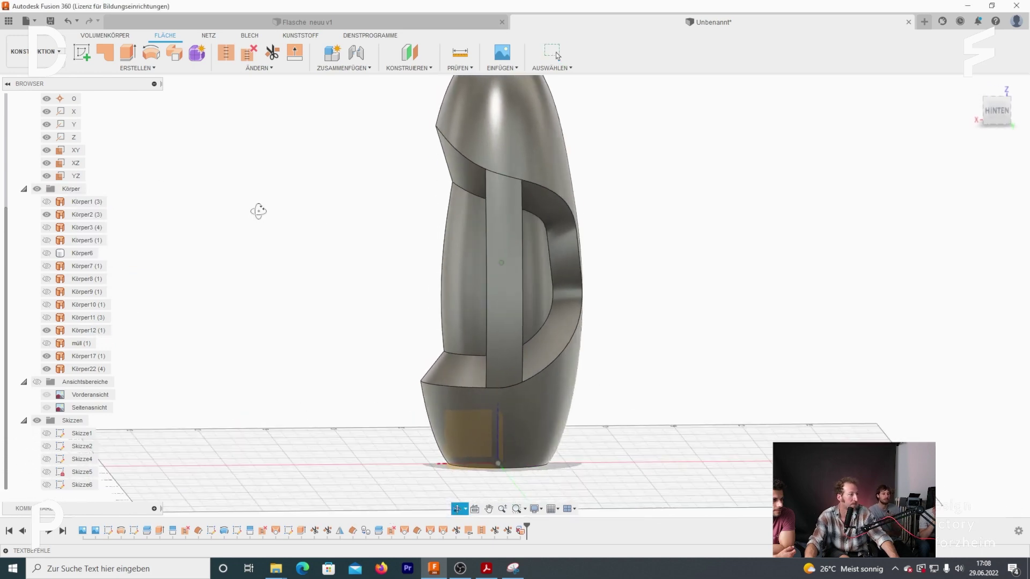
double_click(86, 330)
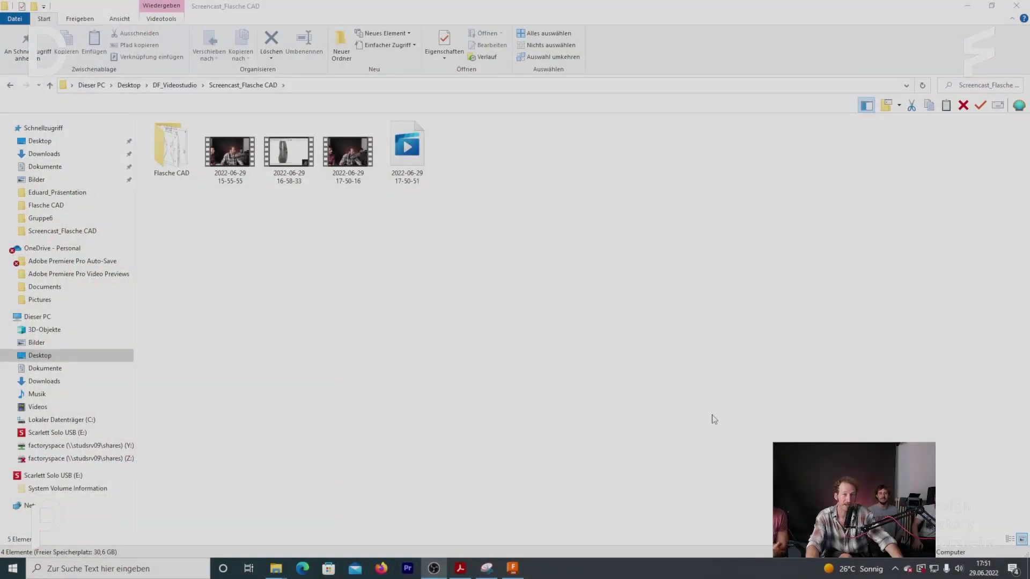
left_click(511, 571)
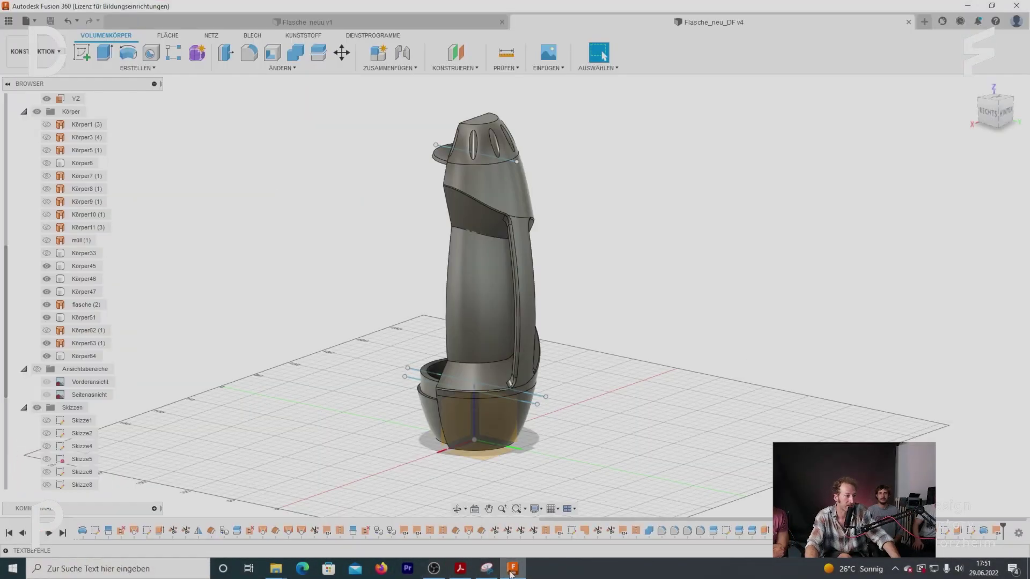
middle_click_drag(721, 309, 633, 305, "shift")
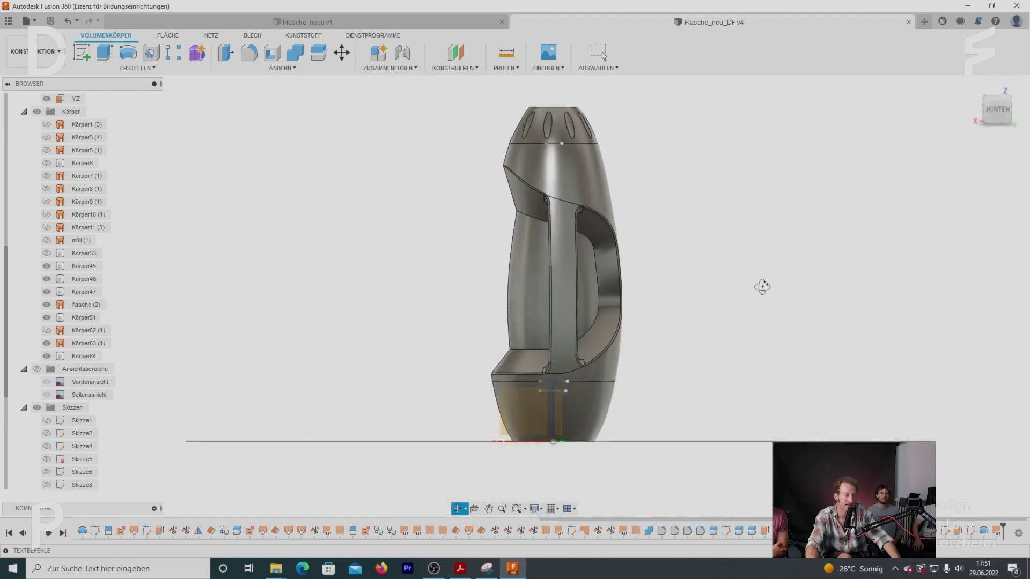
scroll(633, 306, "up", 5)
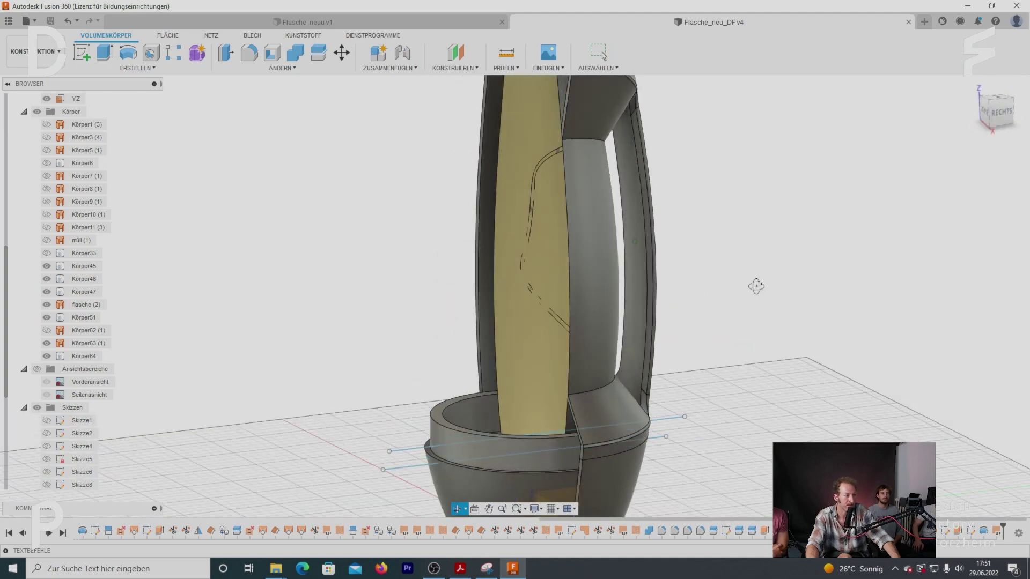
scroll(754, 285, "down", 6)
middle_click_drag(754, 285, 647, 320, "shift")
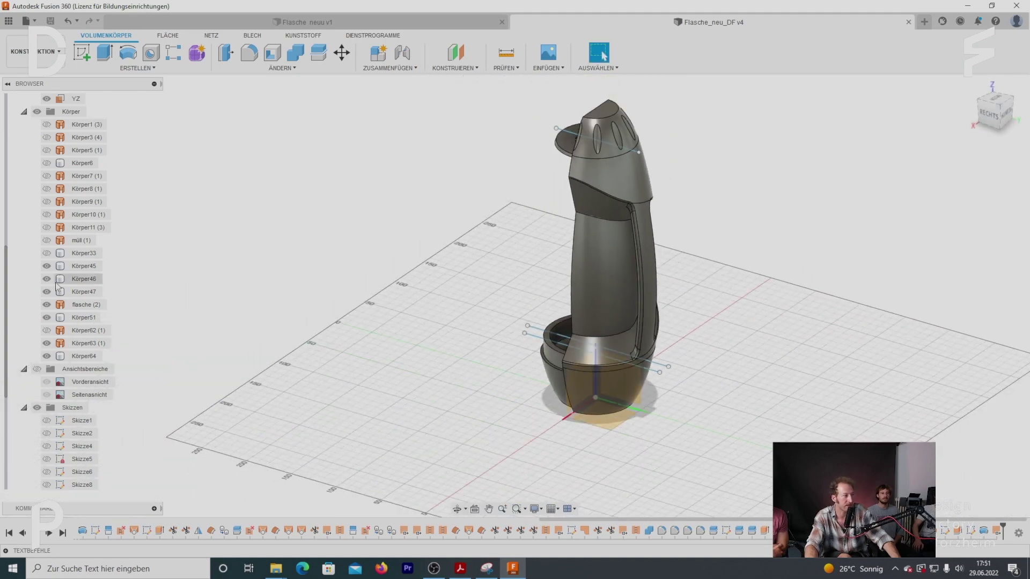
left_click(48, 267)
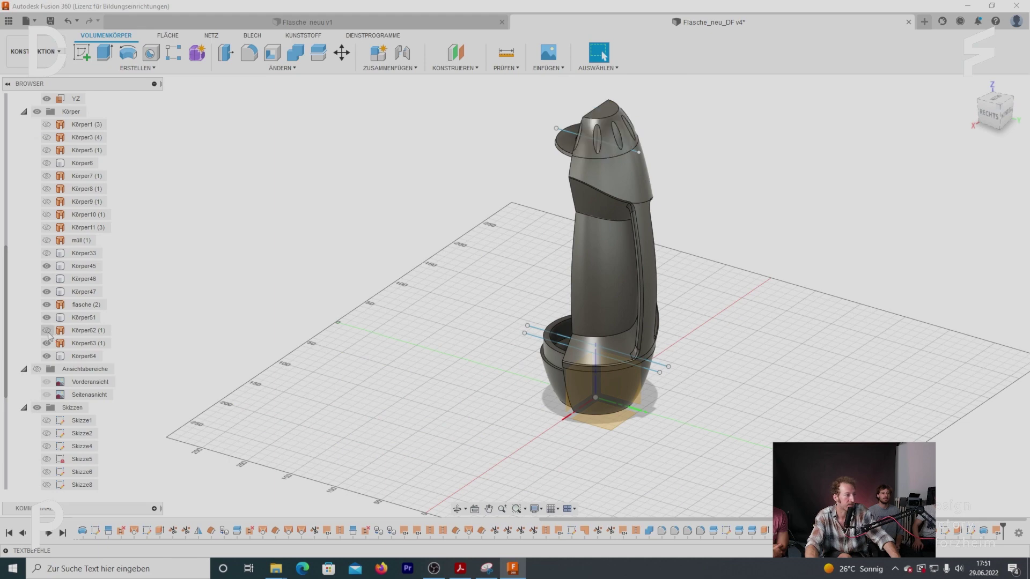
left_click(47, 330)
left_click(47, 343)
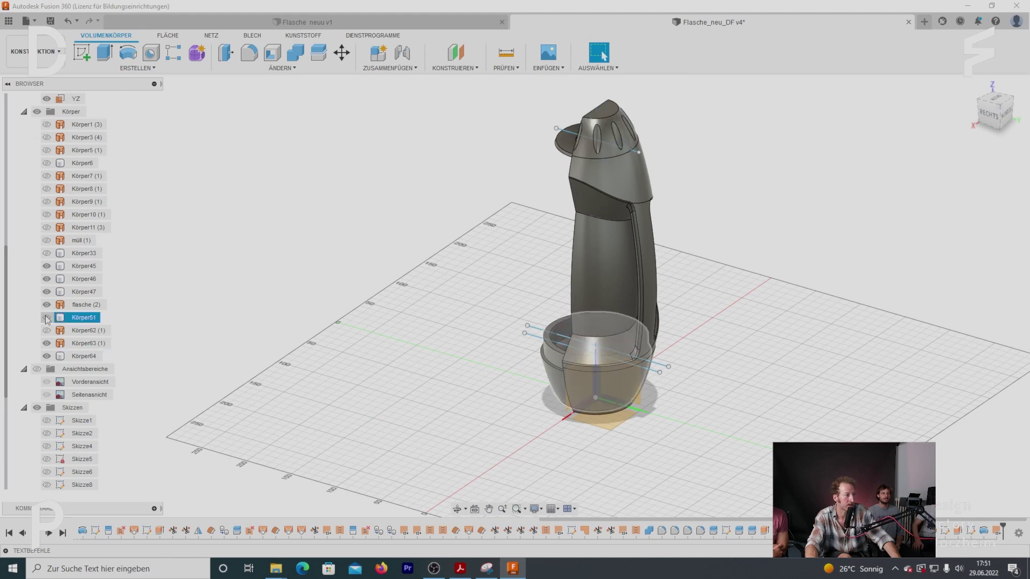
left_click(47, 305)
left_click(47, 292)
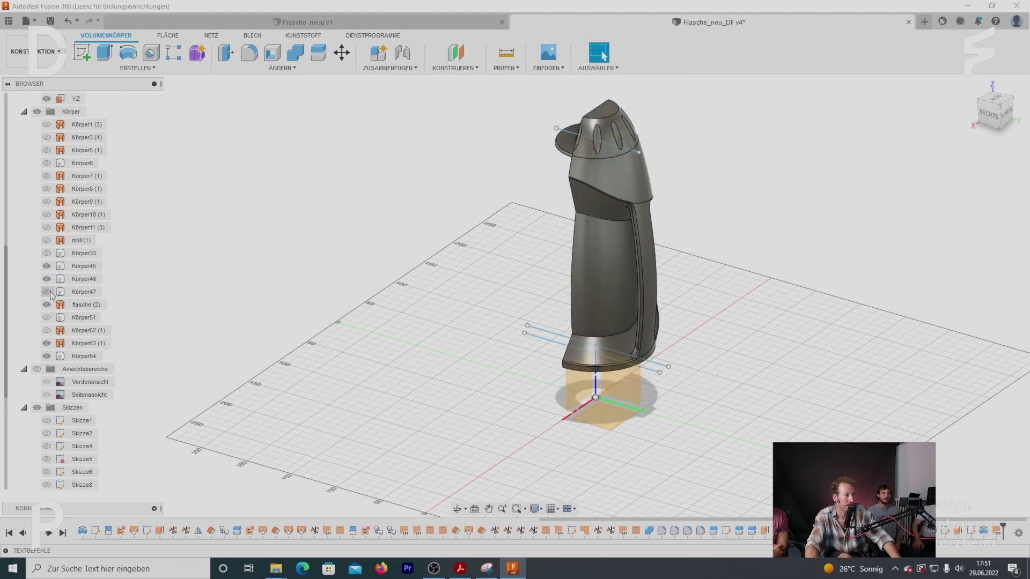
left_click(48, 292)
left_click(47, 279)
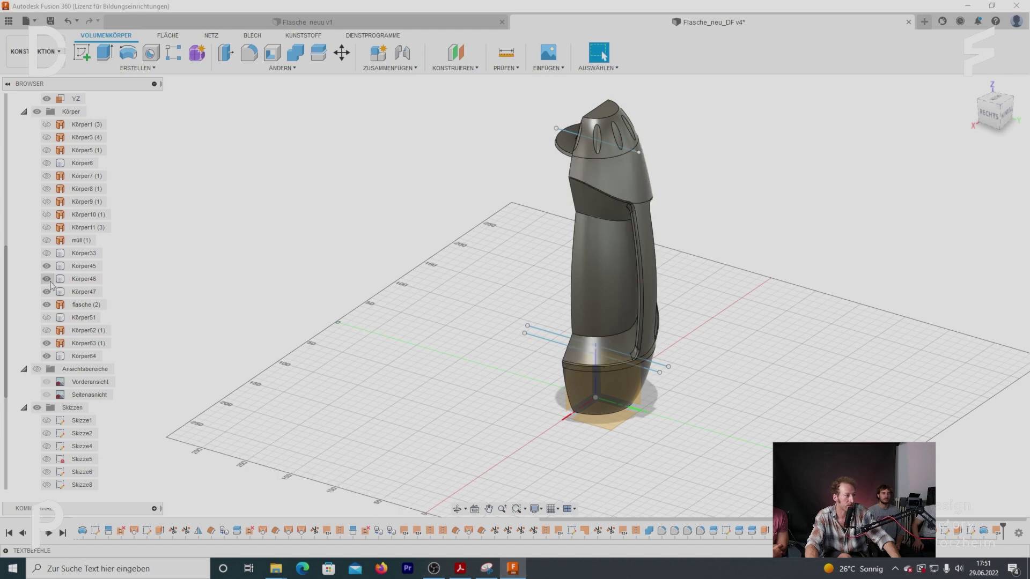
left_click(47, 267)
left_click(47, 266)
left_click(1004, 112)
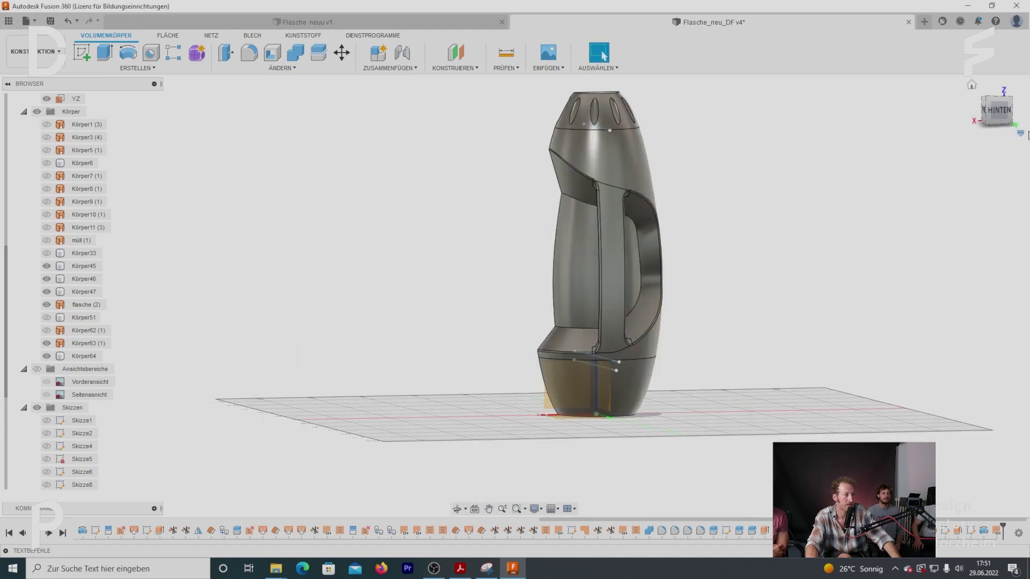
scroll(715, 281, "up", 2)
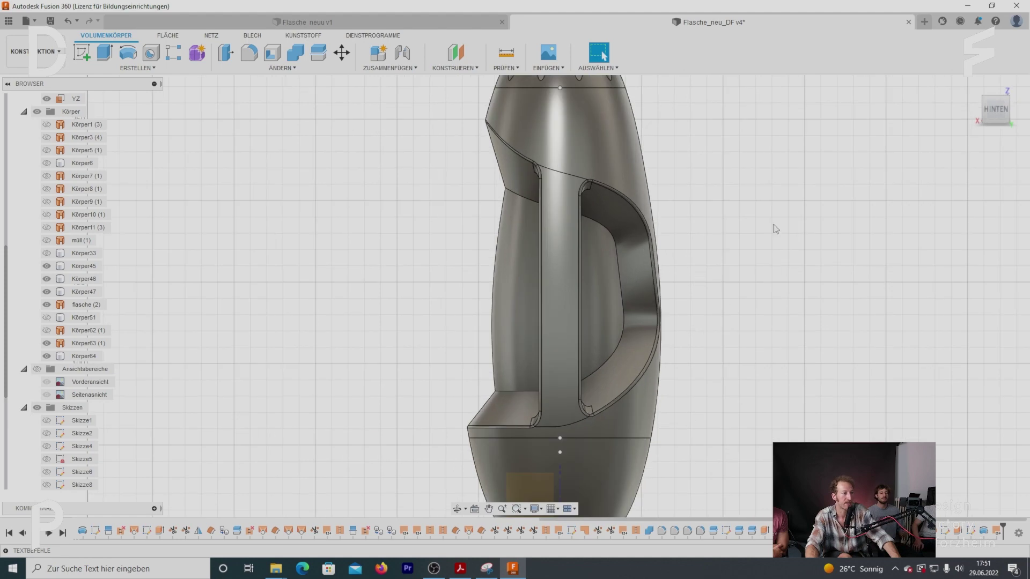
scroll(773, 231, "up", 2)
scroll(761, 247, "down", 2)
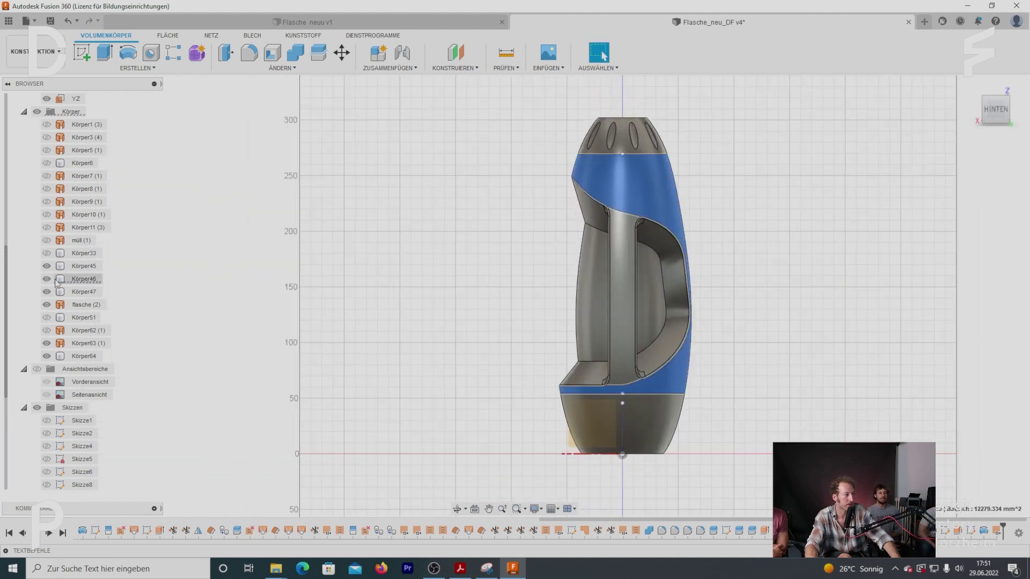
left_click(47, 280)
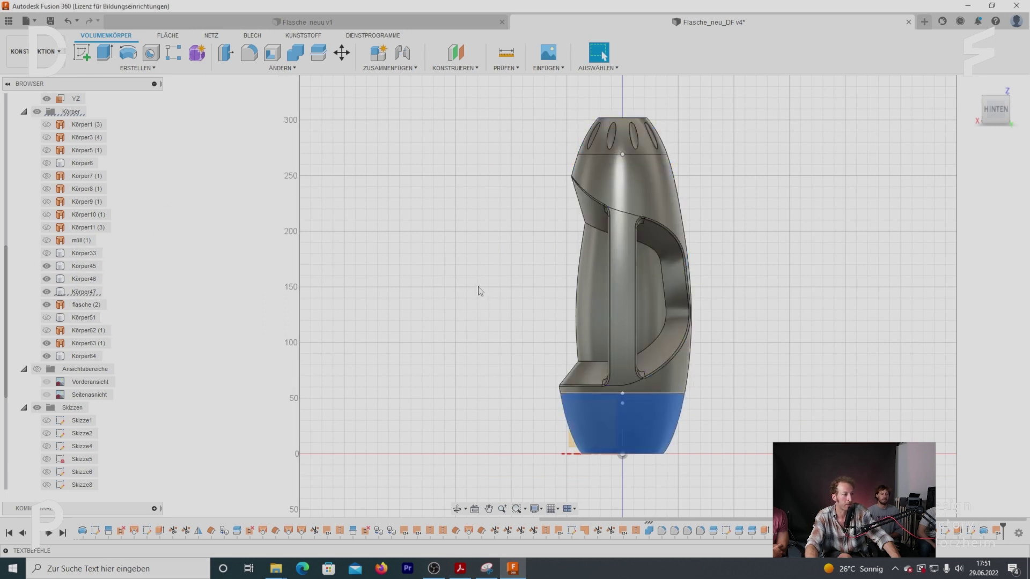
middle_click_drag(495, 275, 853, 171)
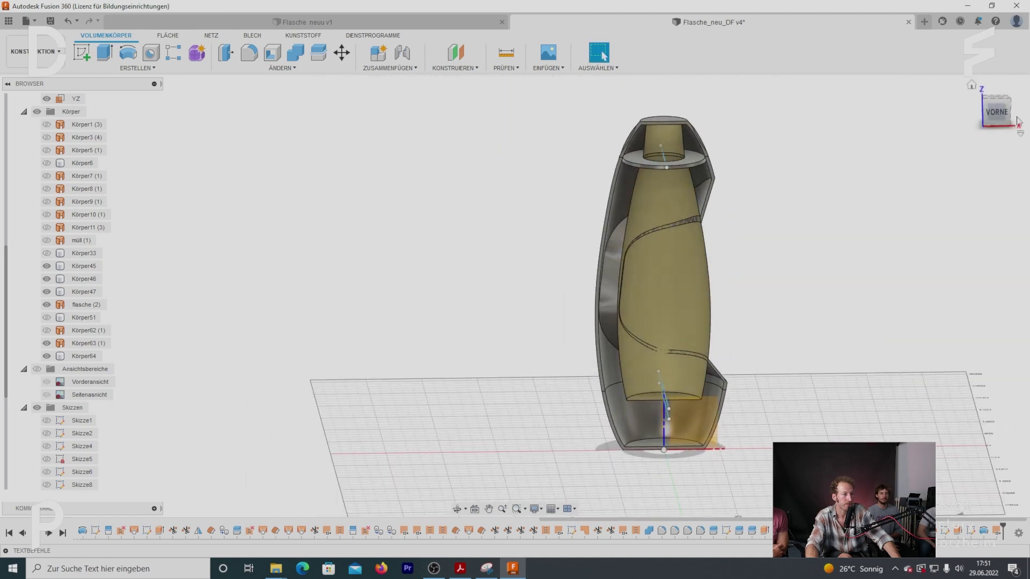
left_click(992, 119)
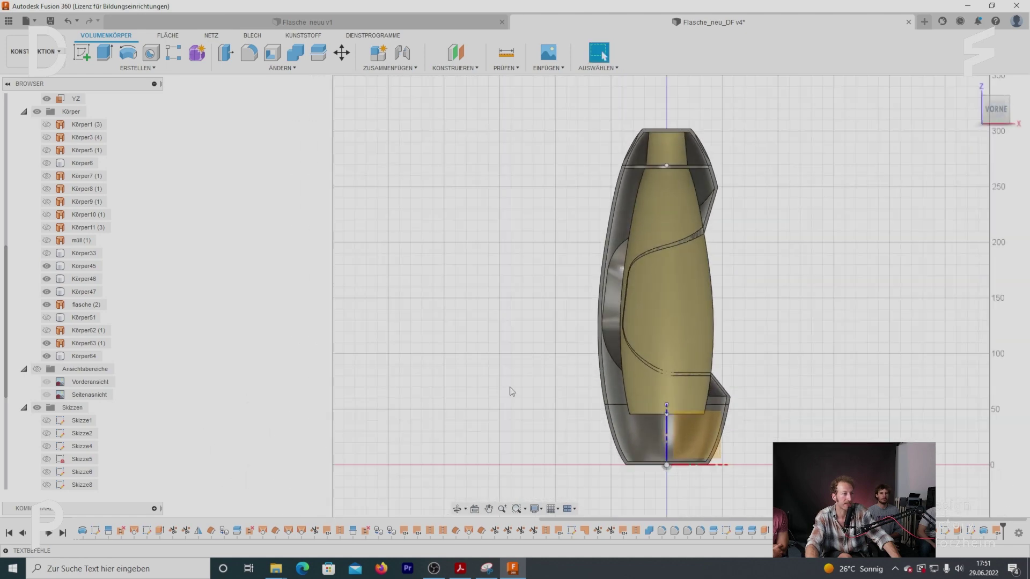
left_click(50, 330)
key("Escape")
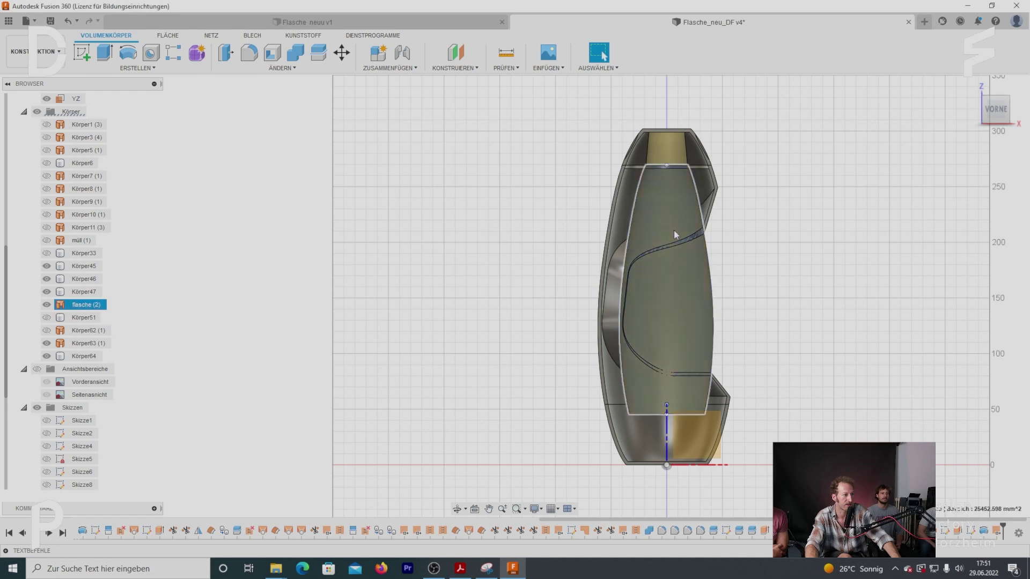
left_click(47, 305)
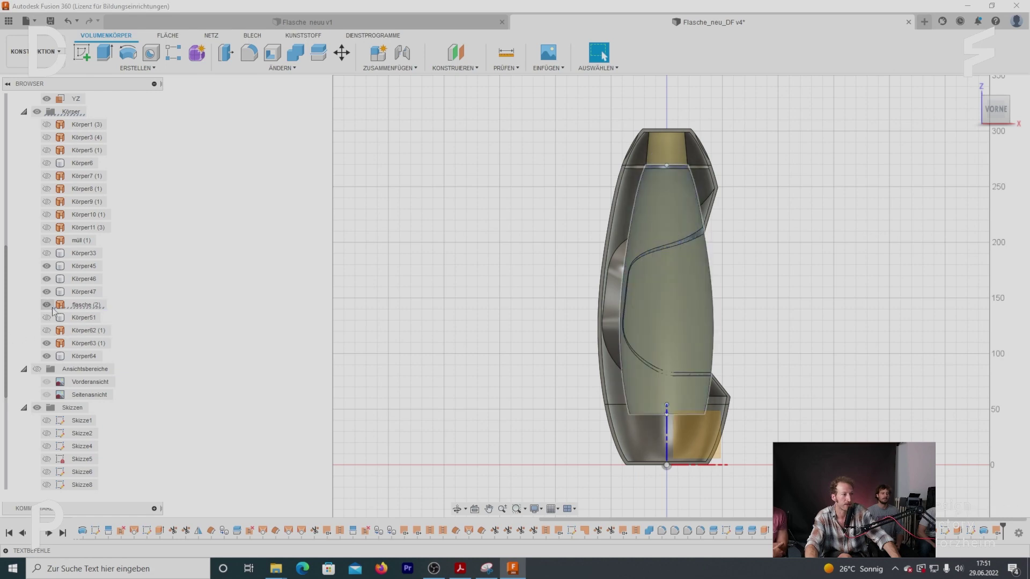
scroll(792, 282, "up", 2)
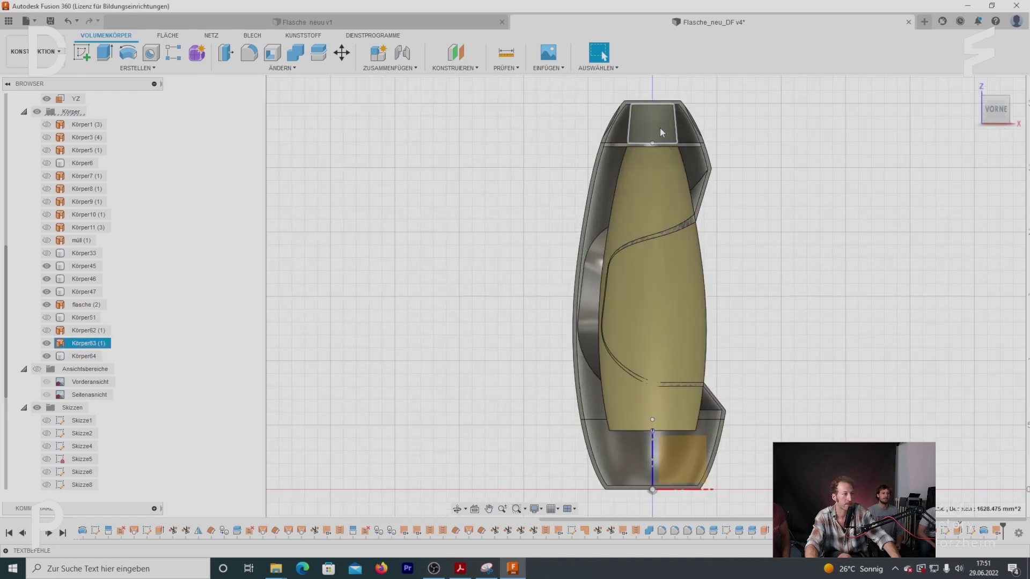
scroll(742, 179, "up", 2)
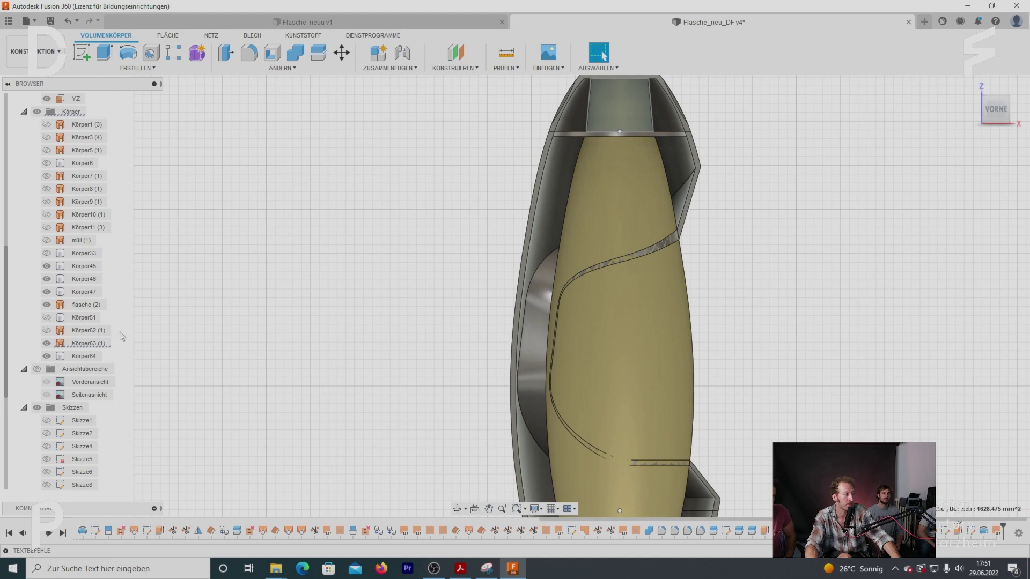
left_click(47, 253)
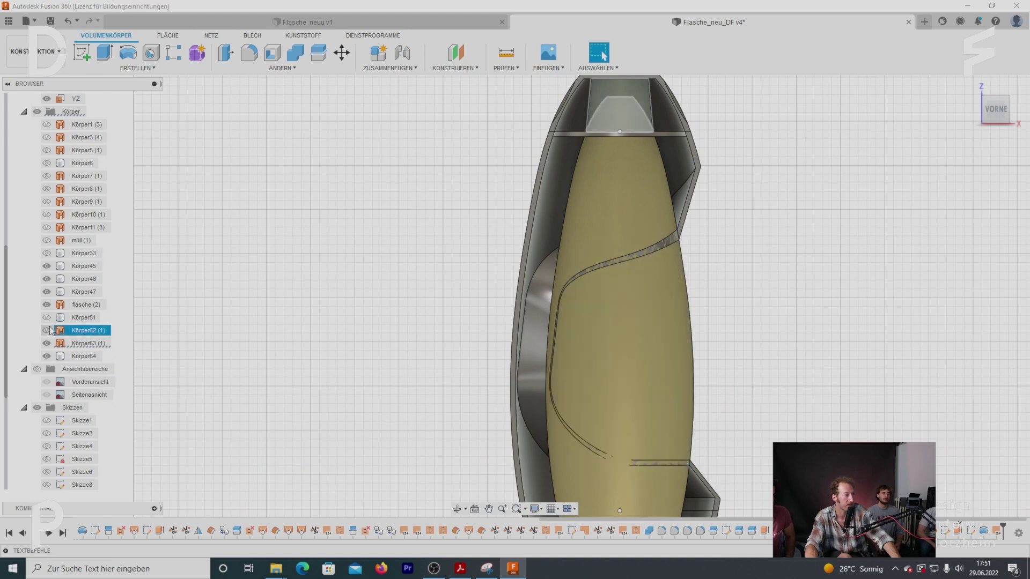
scroll(638, 413, "up", 3)
left_click(638, 413)
scroll(660, 375, "up", 2)
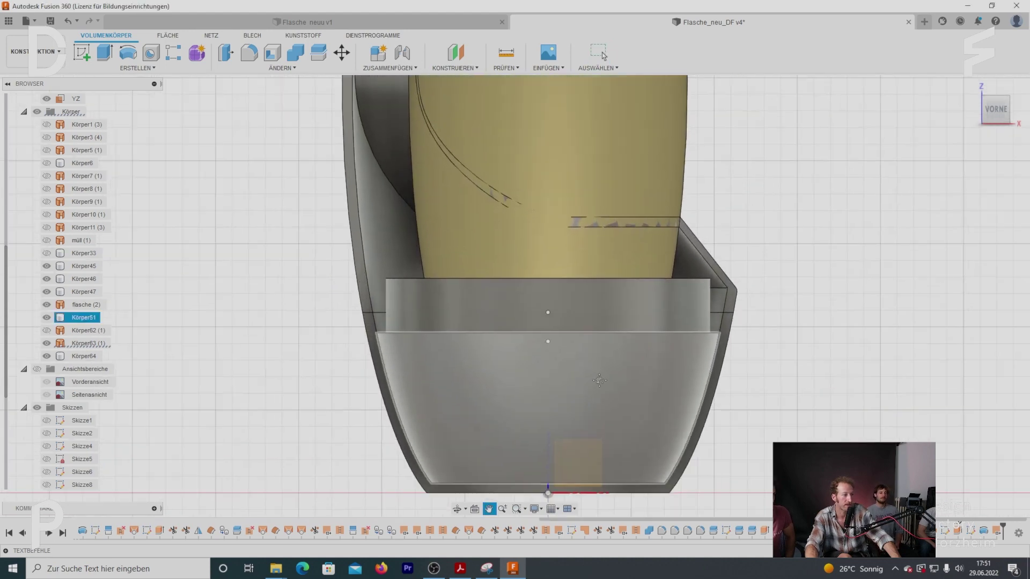
left_click(740, 381)
middle_click_drag(740, 381, 700, 359, "shift")
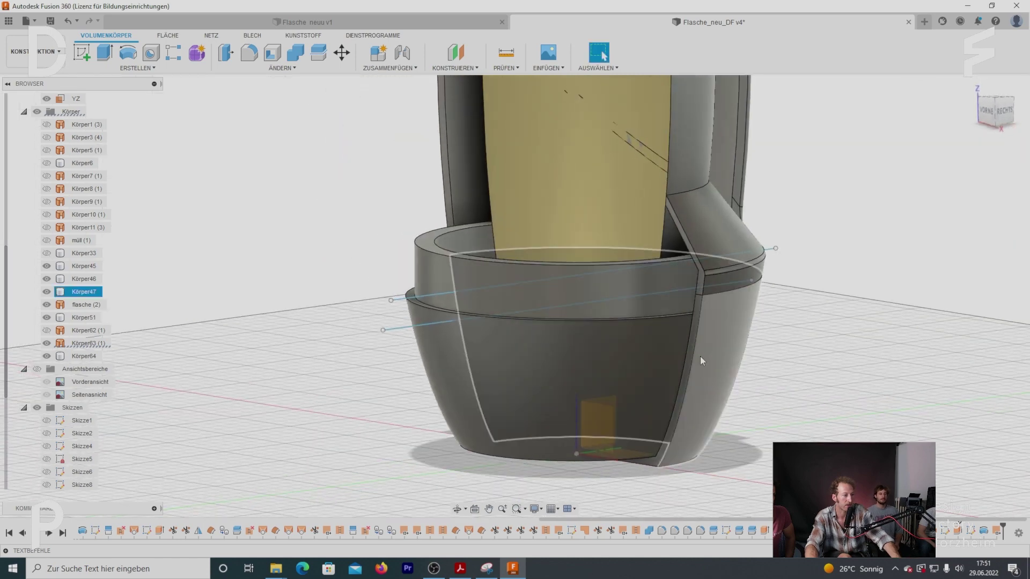
left_click(699, 277)
left_click(797, 384)
scroll(797, 384, "down", 1)
middle_click_drag(798, 384, 753, 370, "shift")
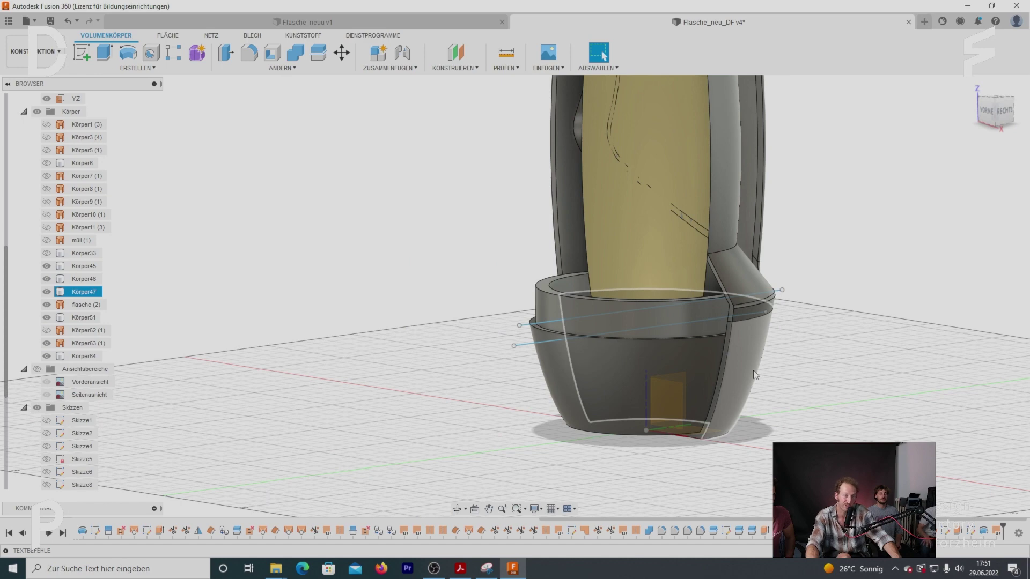
left_click(532, 336)
middle_click_drag(531, 336, 532, 309, "shift")
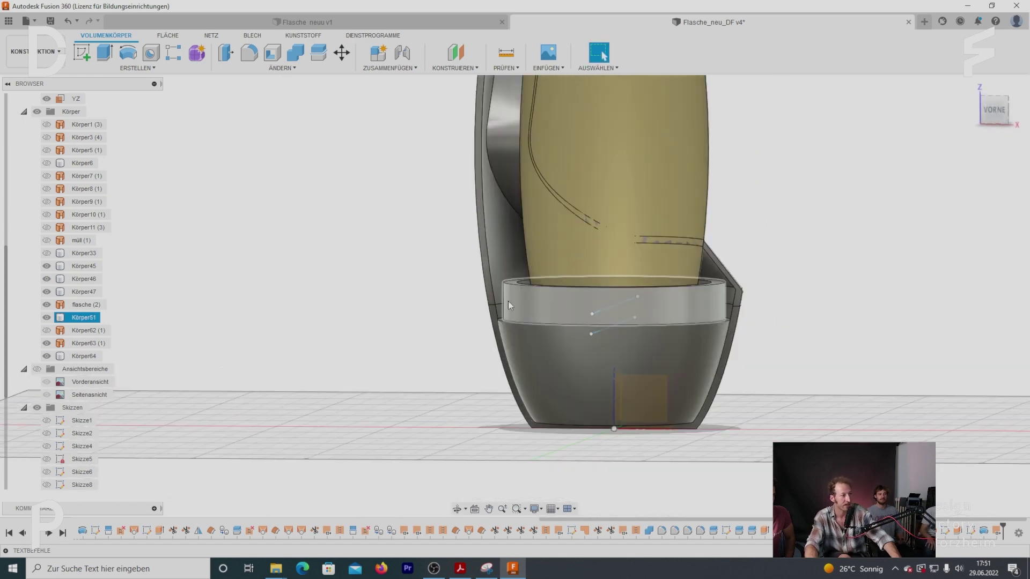
left_click(510, 306)
scroll(481, 268, "up", 5)
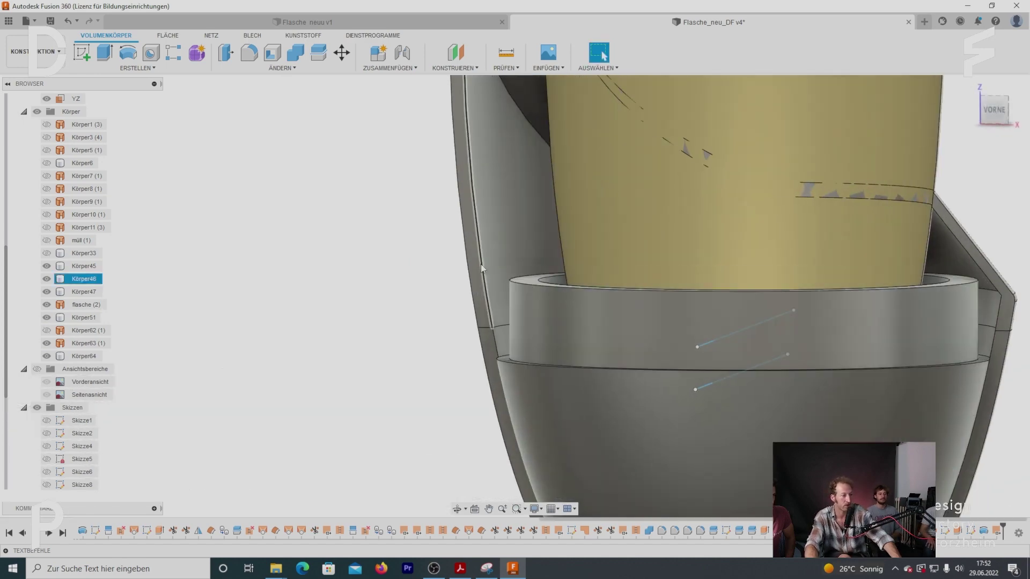
scroll(481, 268, "down", 5)
left_click(502, 360)
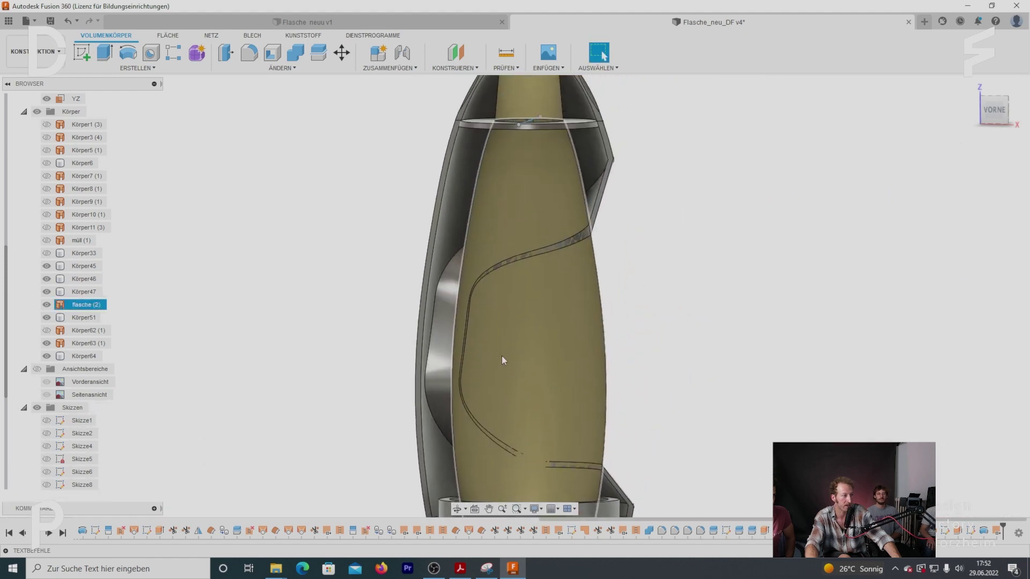
mouse_move(503, 360)
middle_mouse_down("shift")
mouse_move(568, 300)
mouse_move(586, 340)
middle_mouse_up("shift")
scroll(589, 300, "up", 3)
left_click(603, 287)
scroll(604, 287, "up", 3)
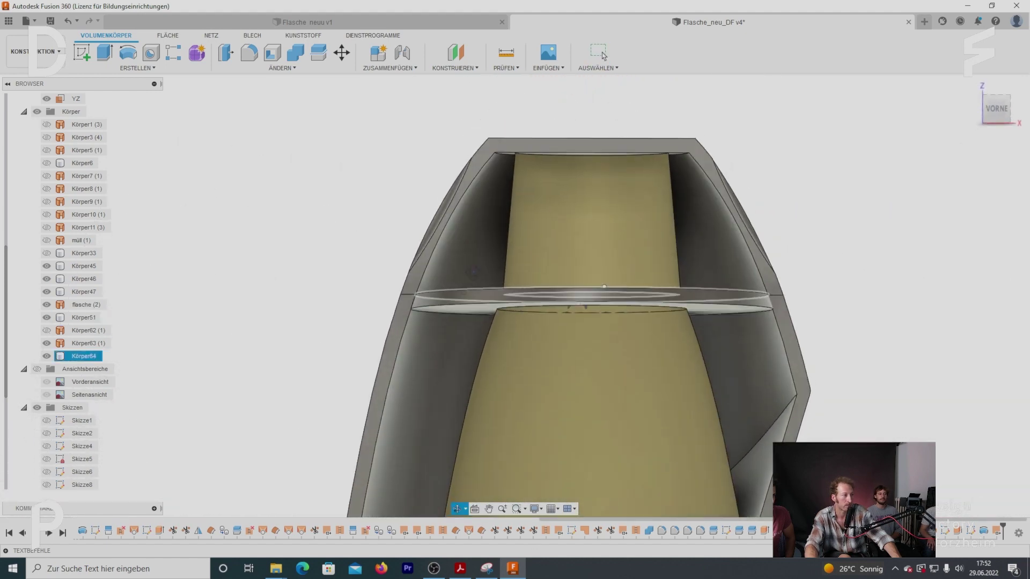
middle_click_drag(604, 287, 467, 292, "shift")
left_click(463, 290)
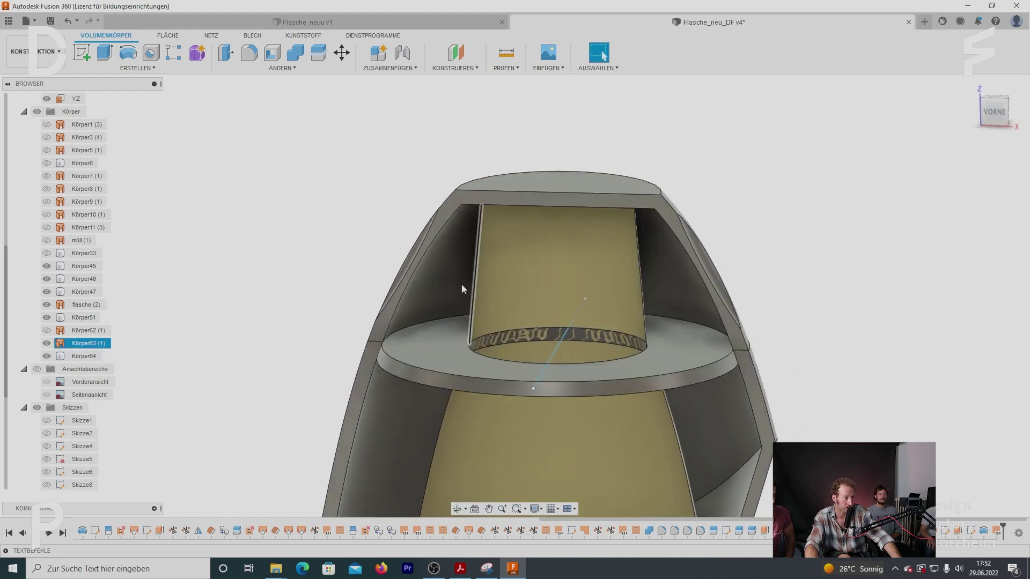
left_click(433, 266)
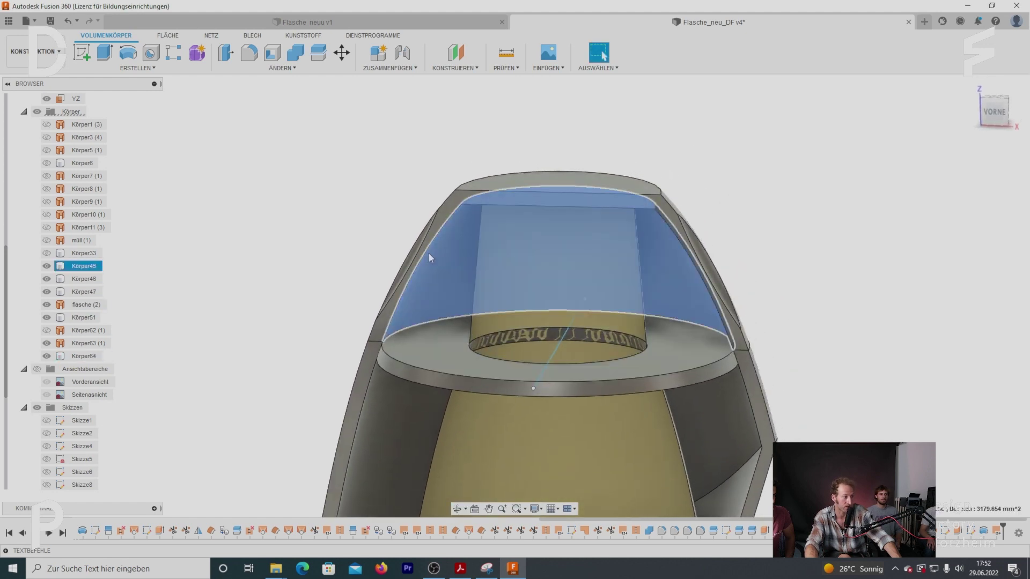
left_click(392, 367)
scroll(392, 368, "down", 2)
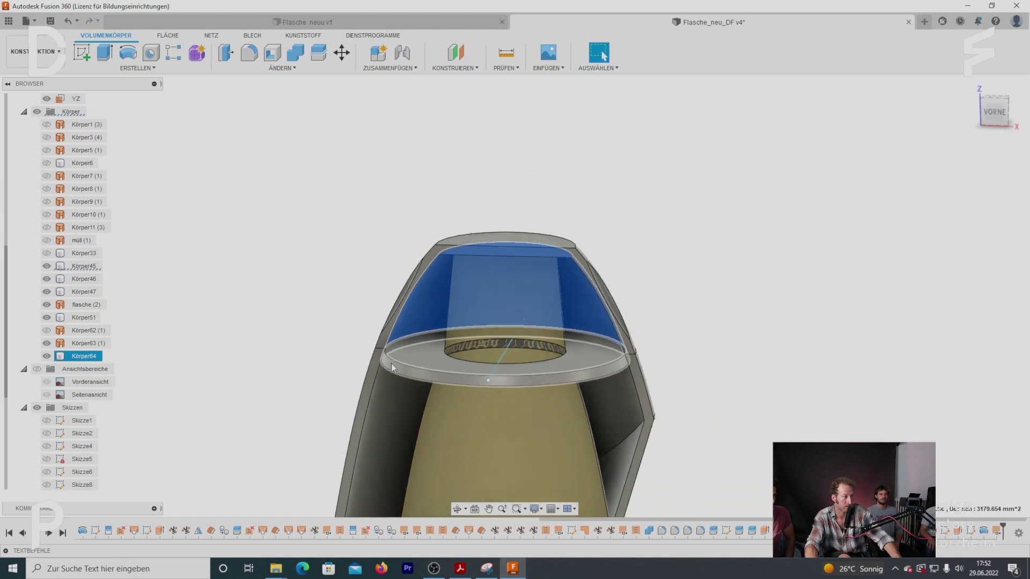
left_click(455, 398)
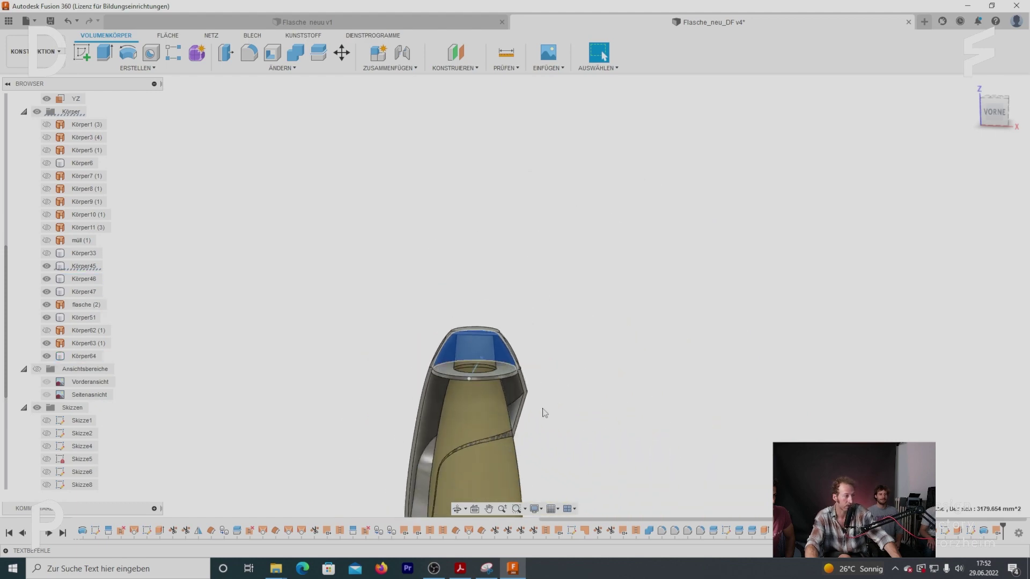